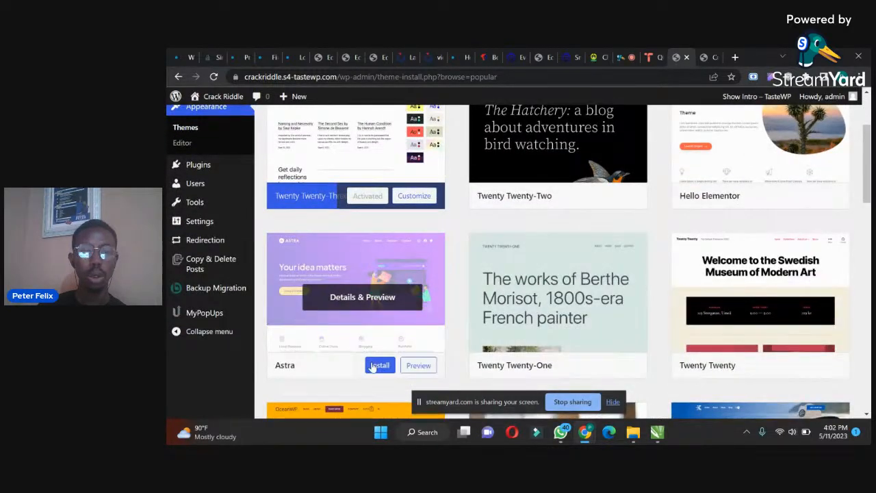
- Install the Astra theme from the theme directory and activate it
click(373, 366)
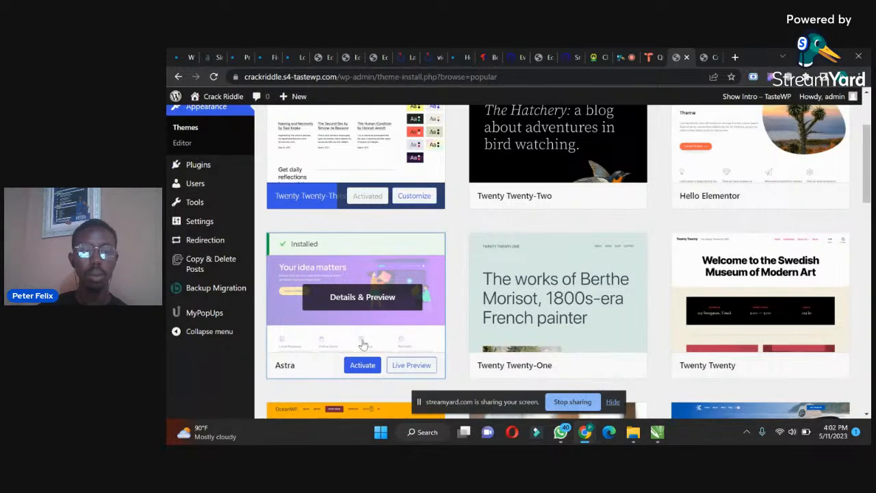
click(363, 368)
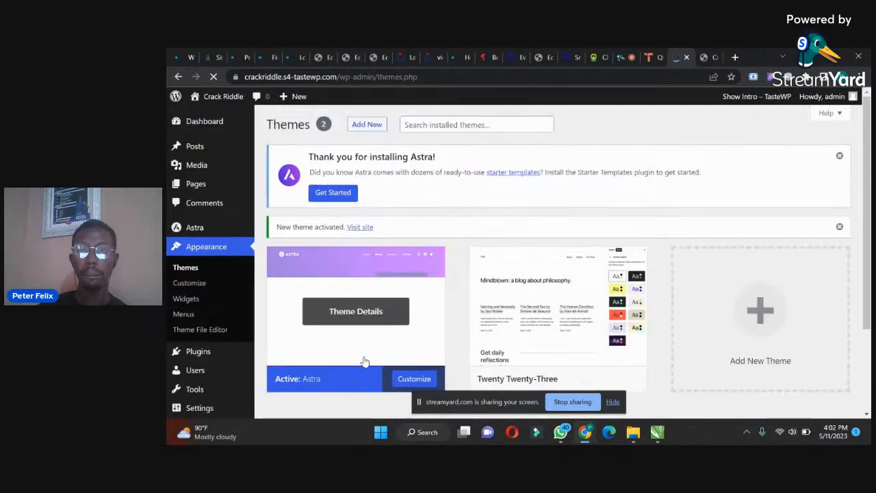
- Launch Astra's Starter Templates, choose Build Your Website Now, and pick Elementor as page builder
click(333, 196)
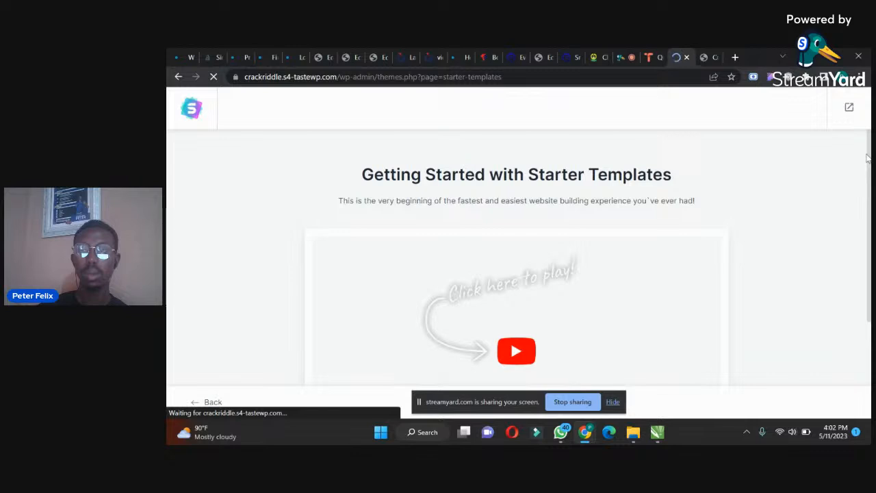
scroll(846, 288, down, 2)
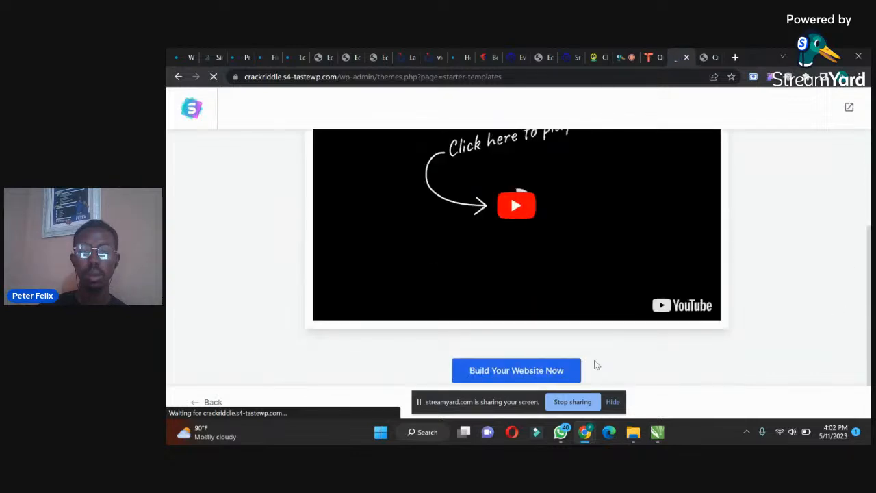
click(521, 369)
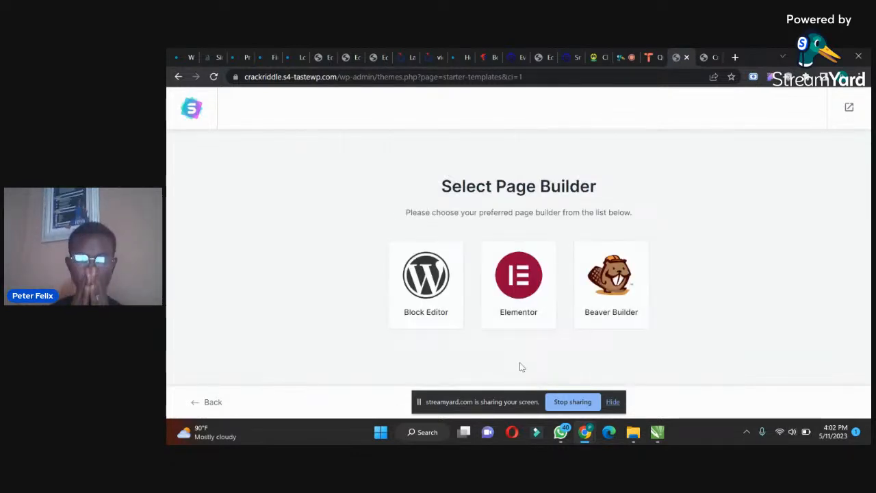
click(519, 274)
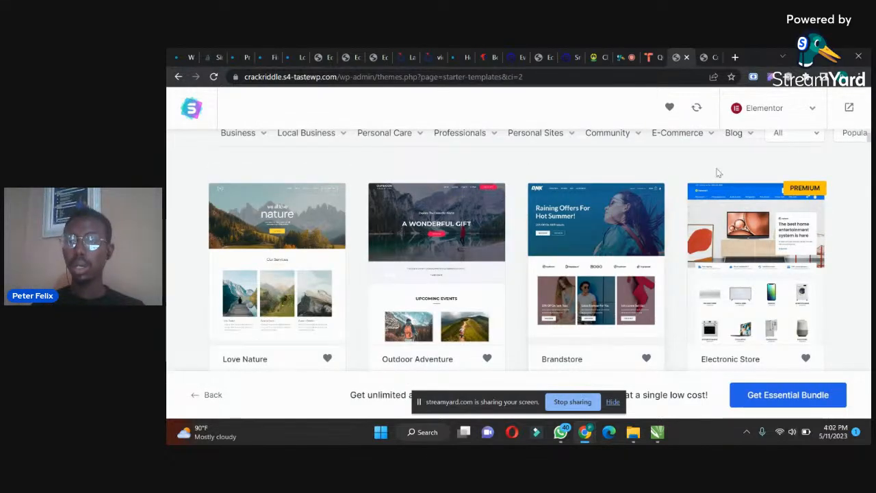
- Filter the starter templates to E-Commerce and scroll the grid down to Cycle Shop
drag(869, 140, 870, 137)
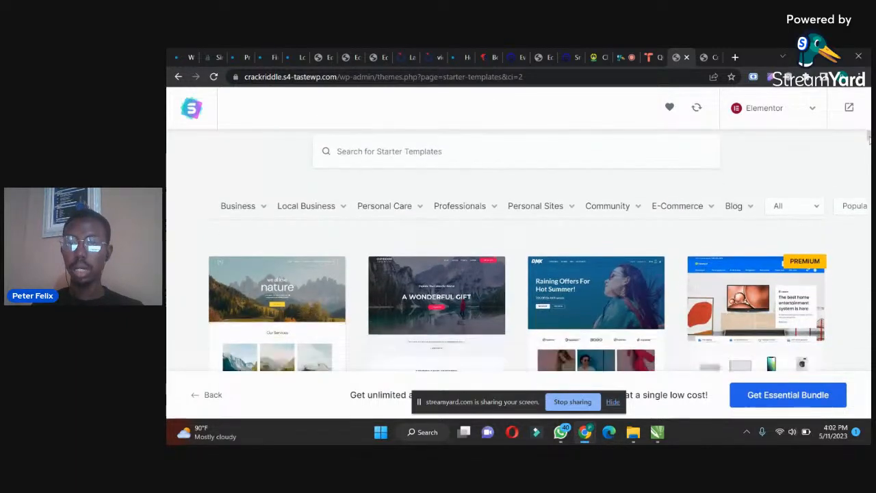
click(673, 210)
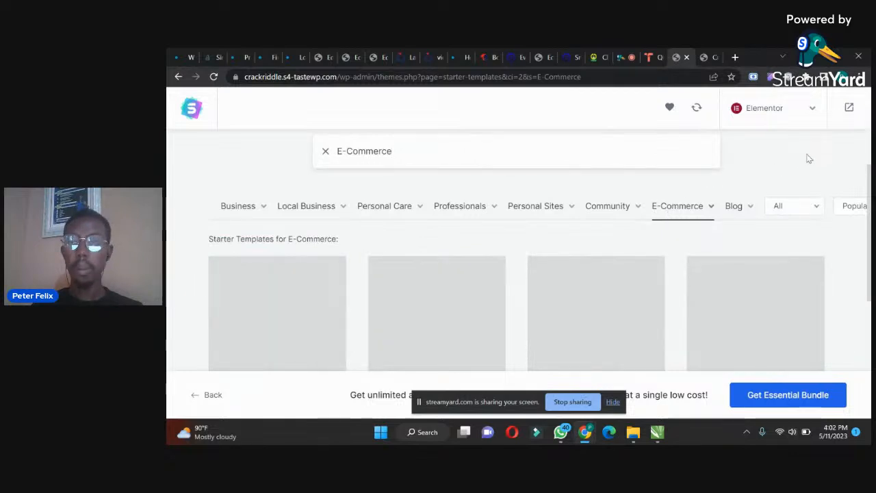
drag(868, 145, 869, 152)
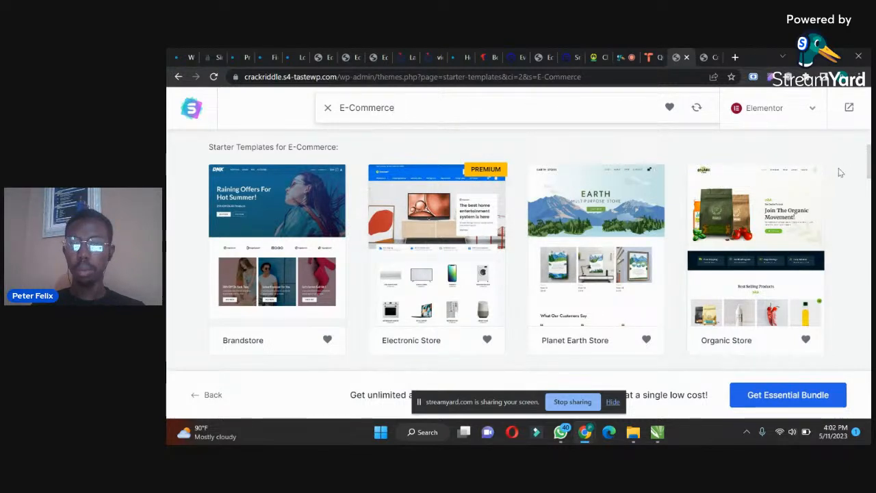
drag(868, 156, 860, 201)
scroll(855, 210, down, 3)
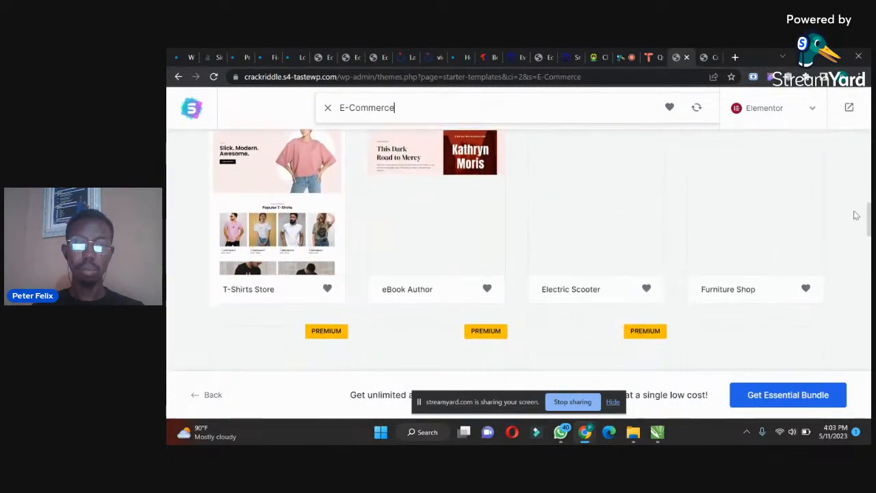
scroll(855, 209, up, 2)
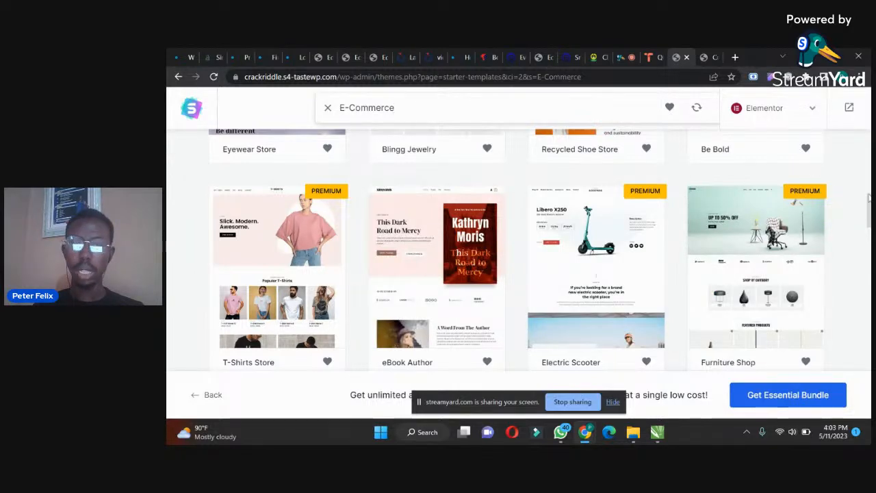
drag(870, 202, 866, 258)
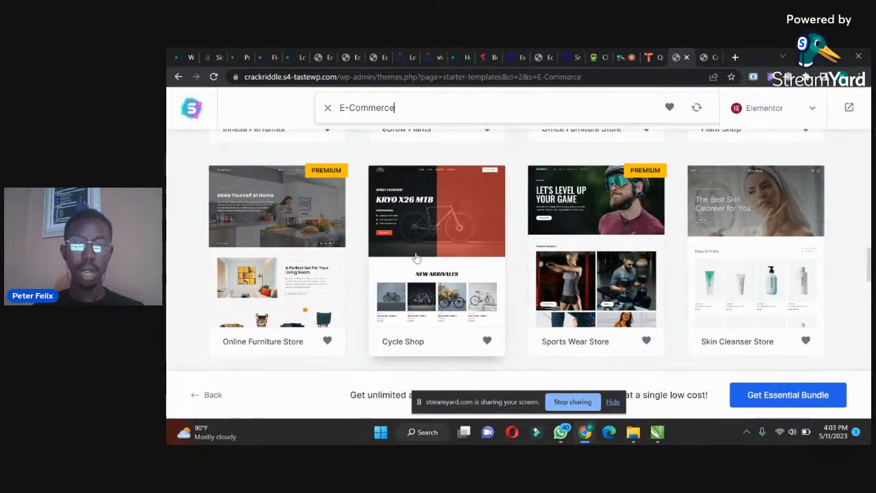
- Choose the Cycle Shop template, skip the logo, keep default colours and fonts, and pass the debug warning
click(417, 276)
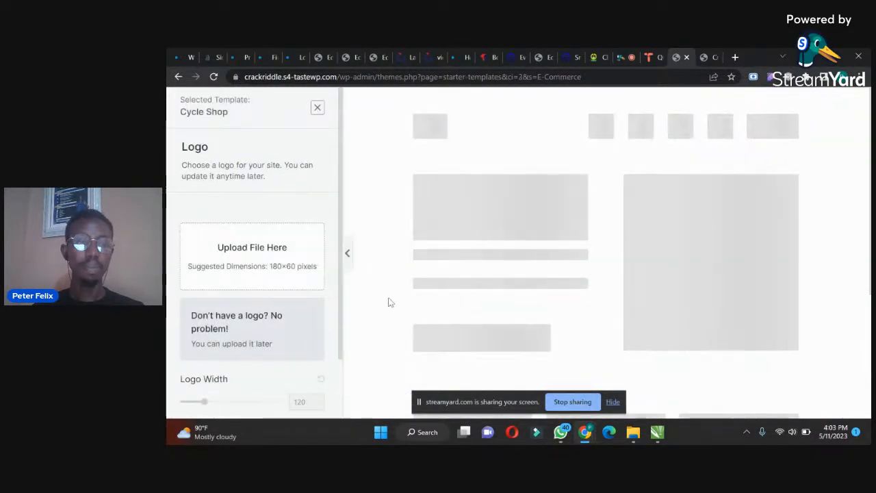
drag(341, 308, 333, 368)
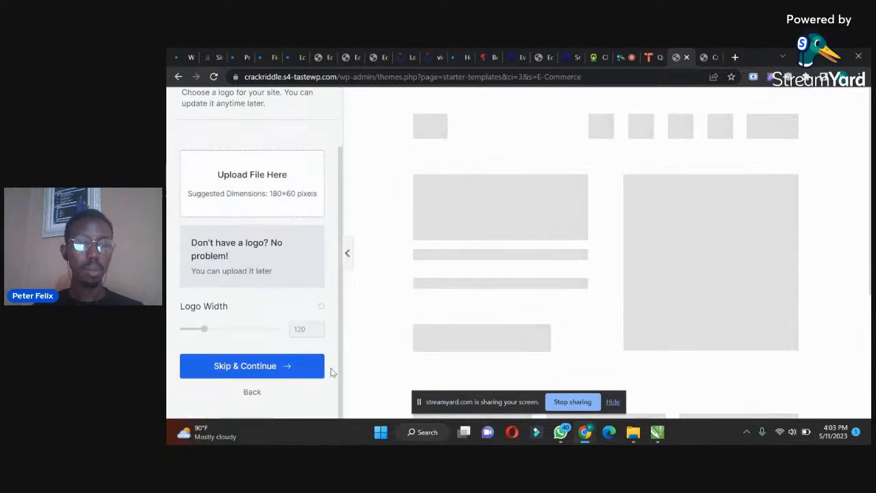
click(271, 368)
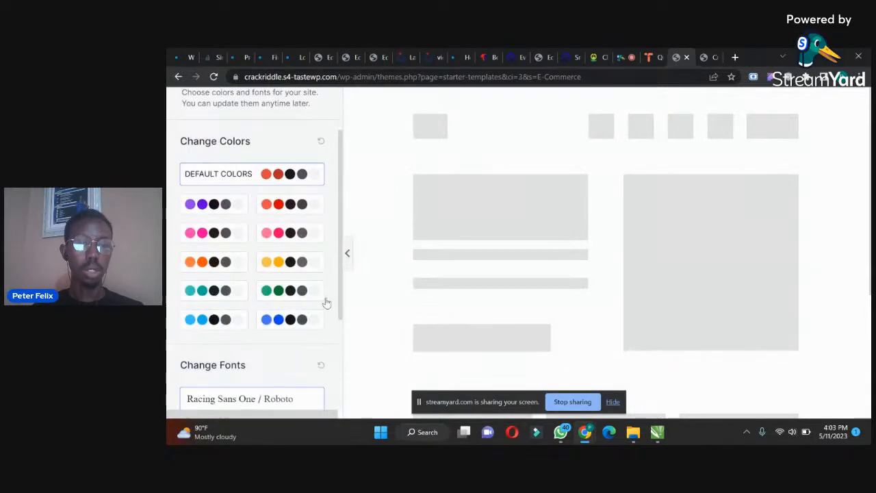
drag(339, 292, 319, 407)
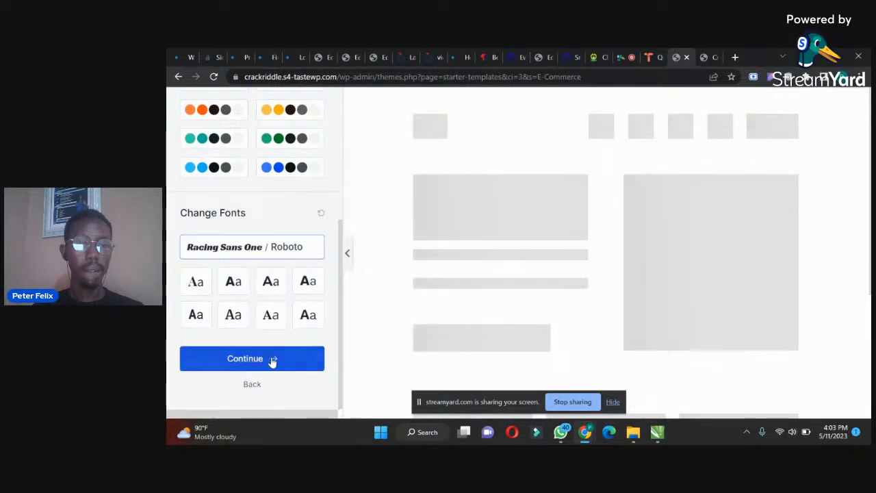
click(272, 358)
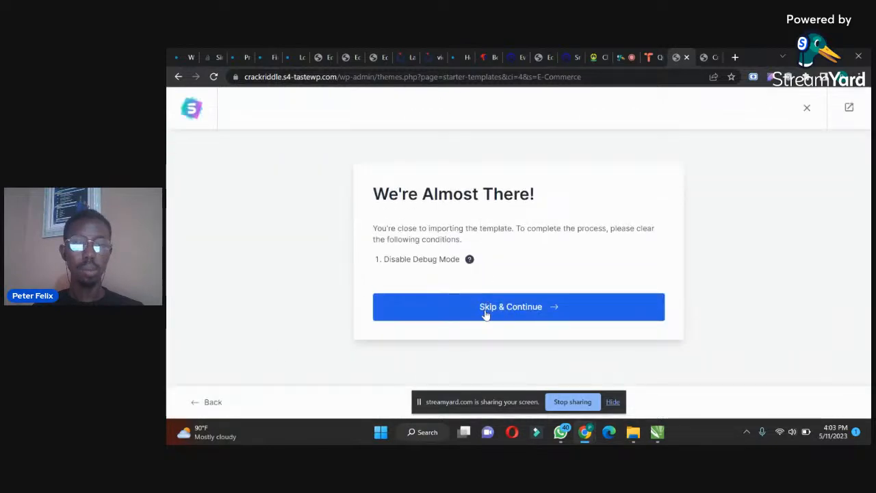
click(487, 311)
- Fill in first name and work email, choose Beginner and Myself/My Company, accept the agreement, and submit
click(465, 256)
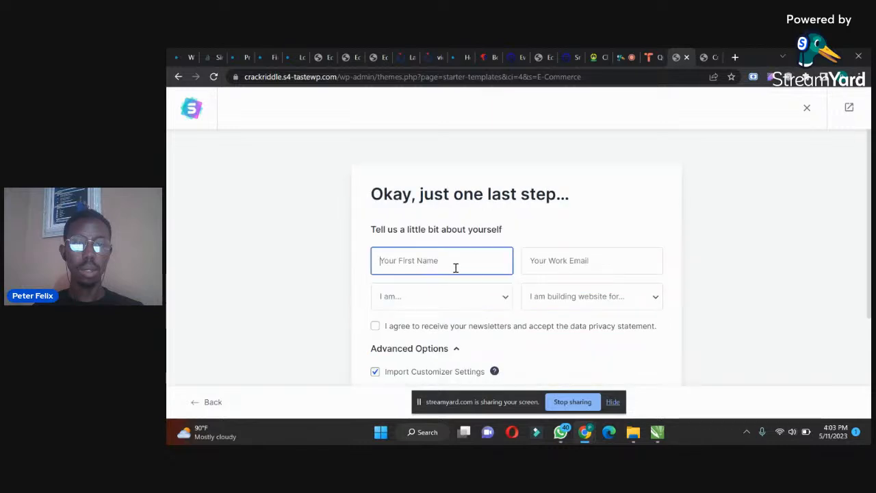
click(455, 291)
click(541, 264)
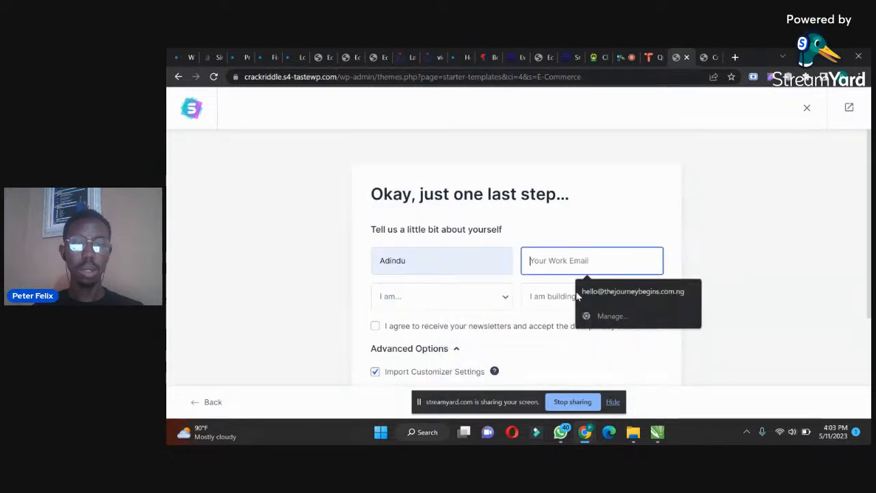
click(581, 290)
click(466, 296)
click(442, 326)
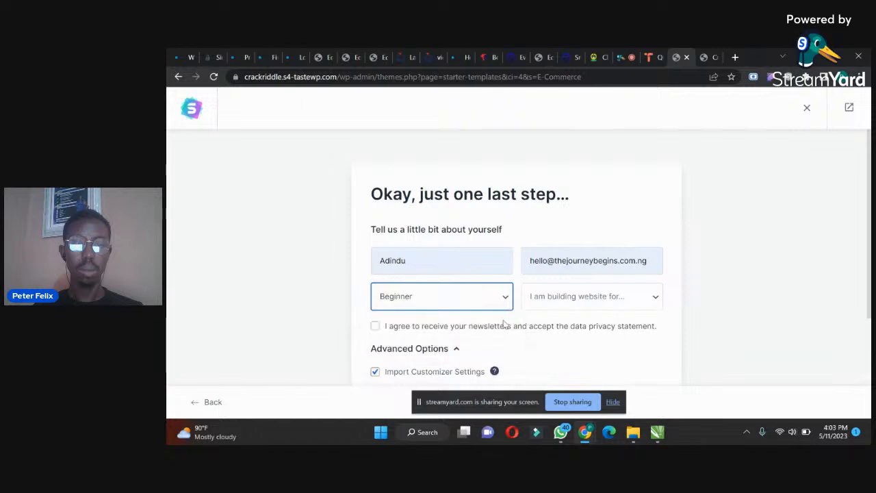
click(534, 307)
click(531, 326)
click(378, 329)
drag(868, 236, 866, 342)
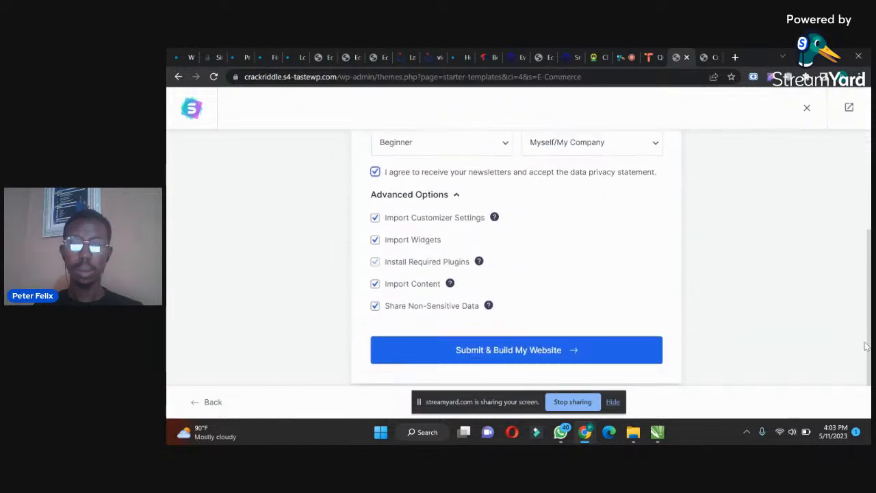
click(613, 346)
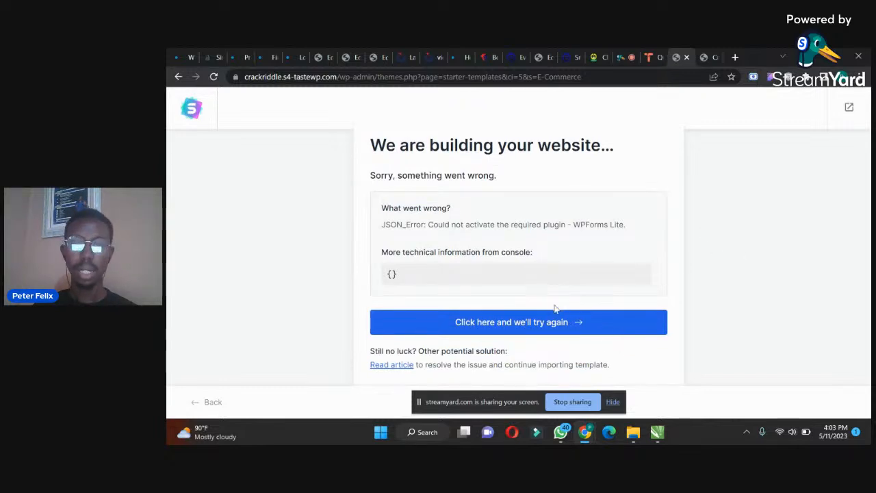
- Retry the failed import and refill the first name and work email from saved entries
click(534, 322)
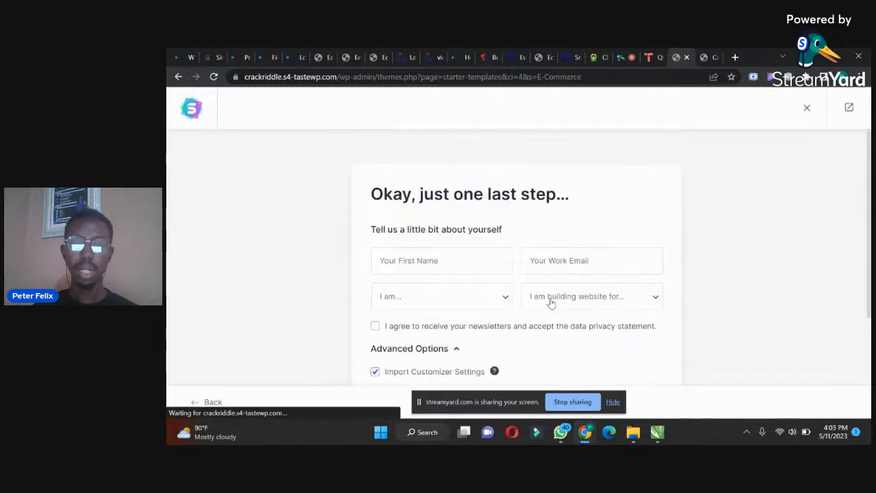
click(453, 260)
click(446, 326)
click(539, 264)
click(589, 292)
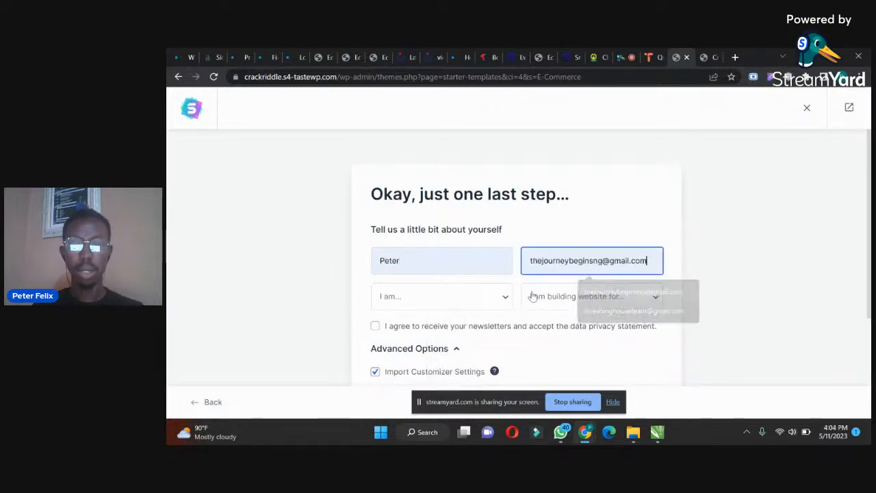
- Choose Intermediate experience and My Client, accept the agreement, and submit to rebuild the site
click(415, 299)
click(420, 335)
click(531, 301)
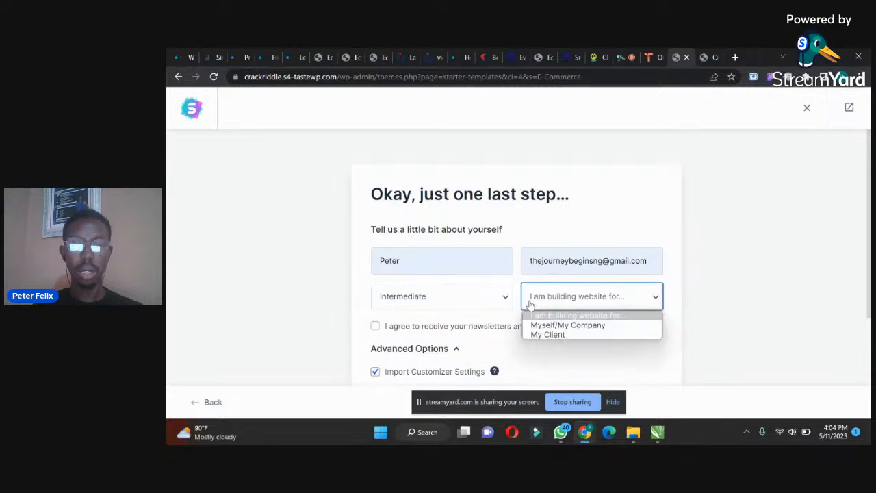
click(534, 335)
click(397, 329)
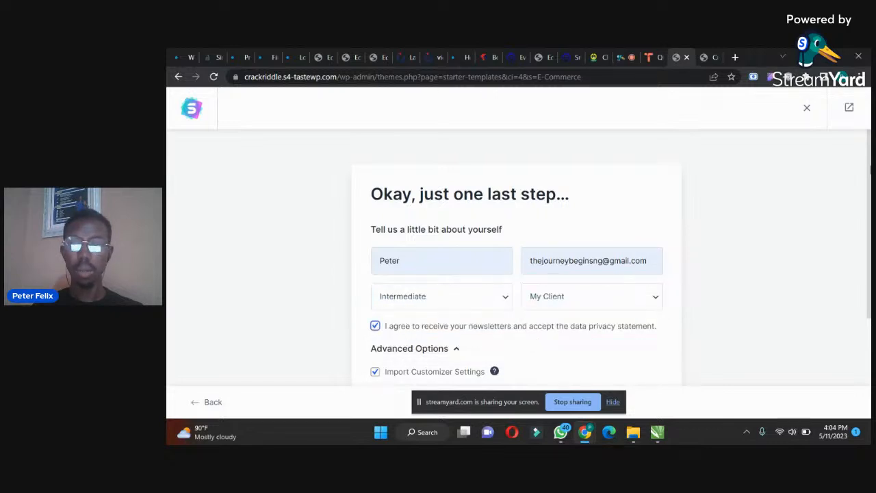
drag(868, 176, 845, 302)
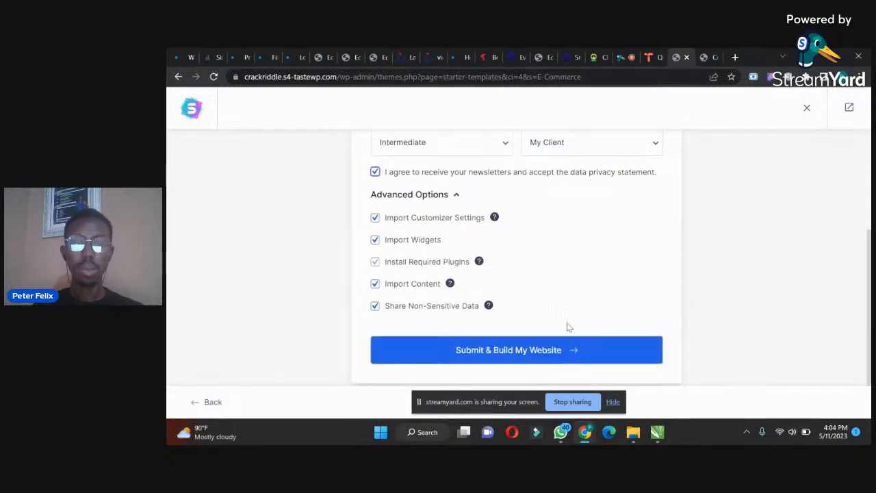
click(540, 351)
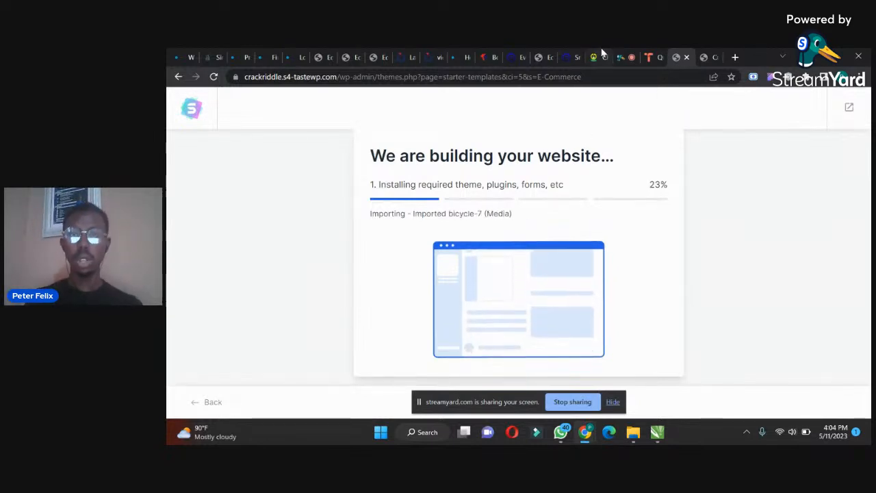
click(567, 49)
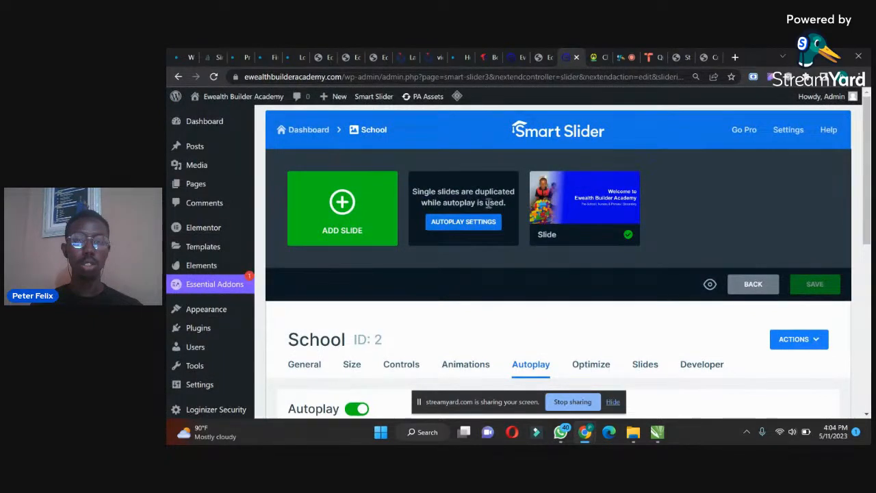
click(597, 50)
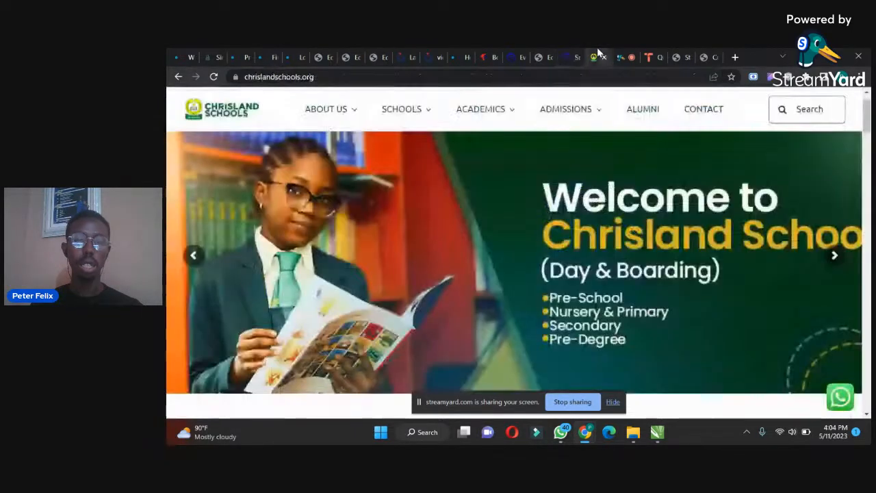
click(194, 258)
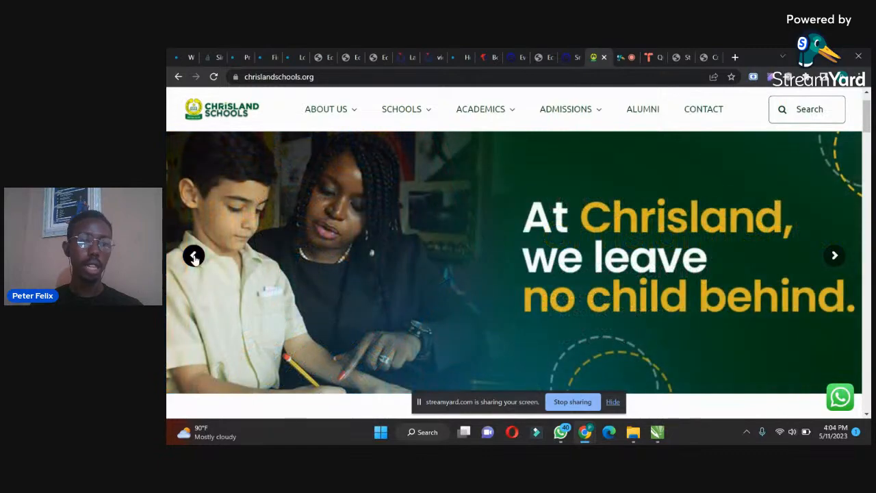
click(194, 258)
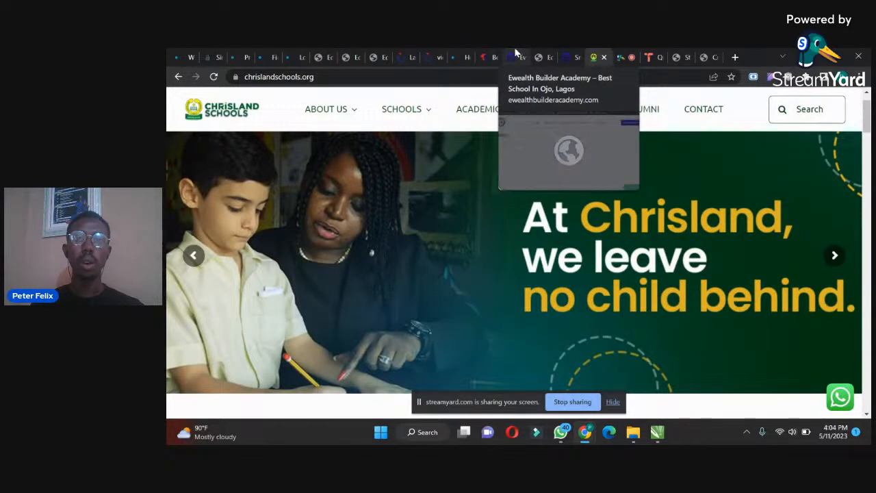
click(515, 55)
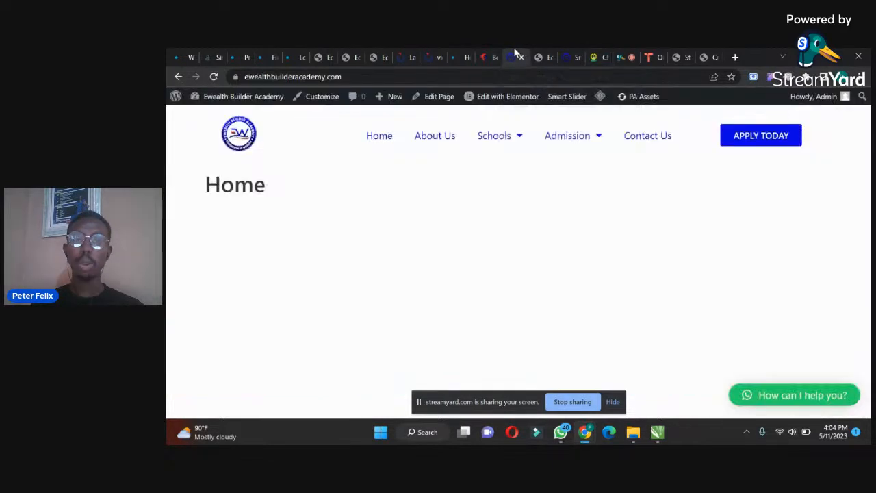
click(569, 53)
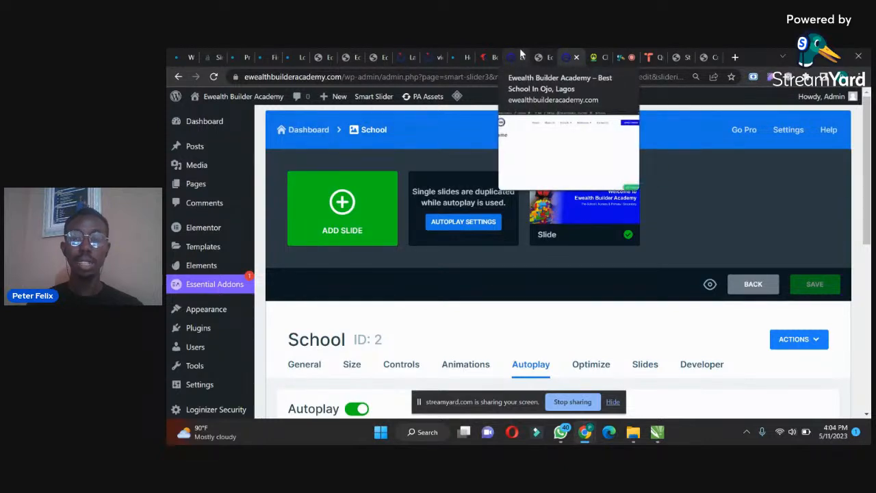
- Switch to the happyhousing.org tab, reload it, and scroll through the homepage listings
click(463, 49)
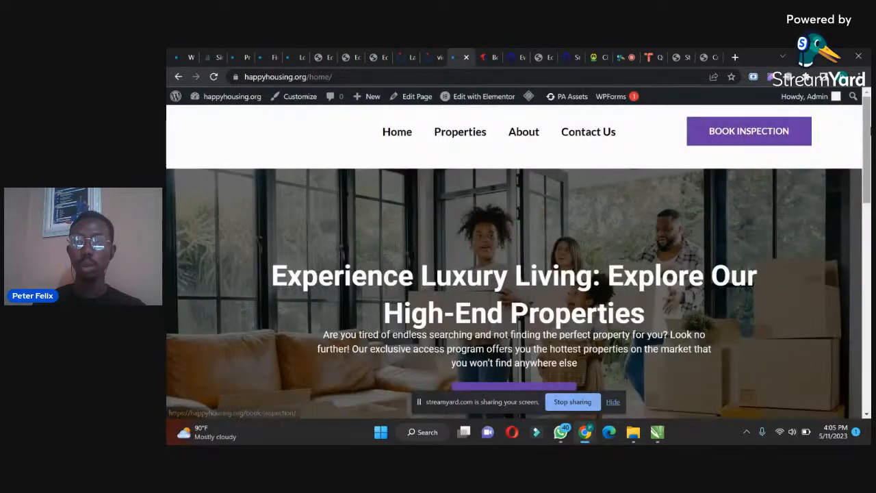
click(214, 77)
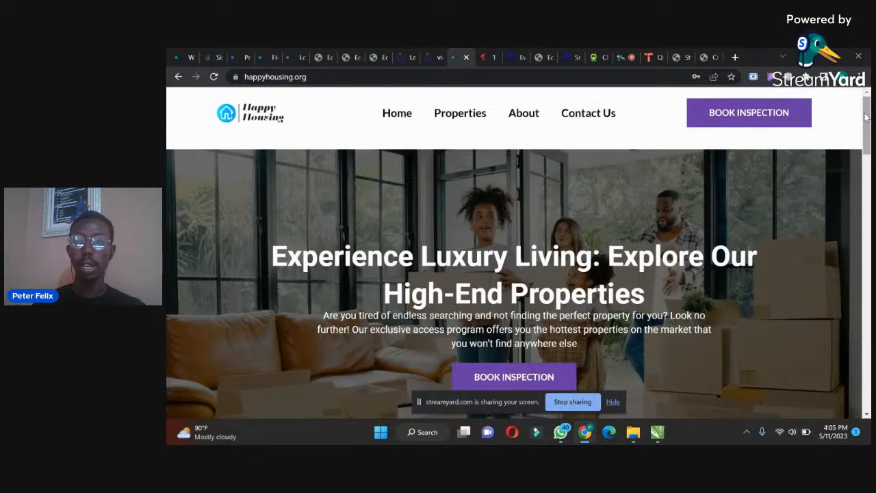
drag(868, 121, 854, 232)
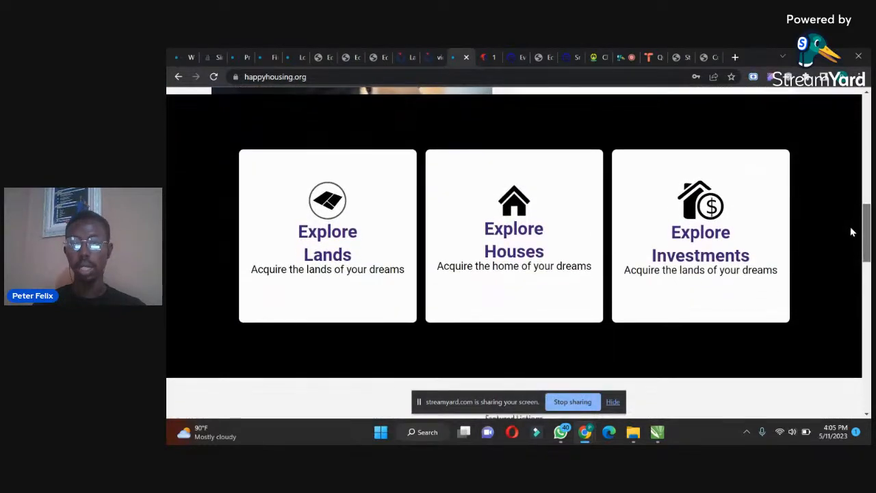
scroll(852, 232, down, 5)
scroll(852, 297, down, 5)
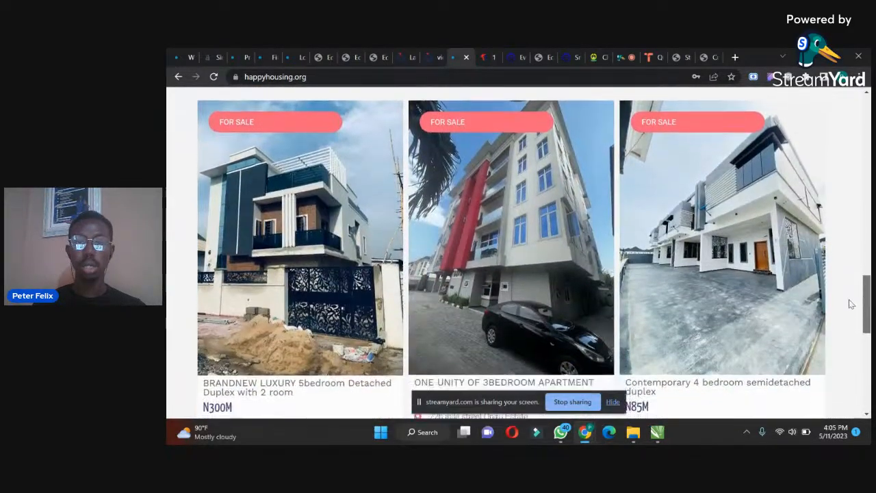
scroll(846, 322, up, 3)
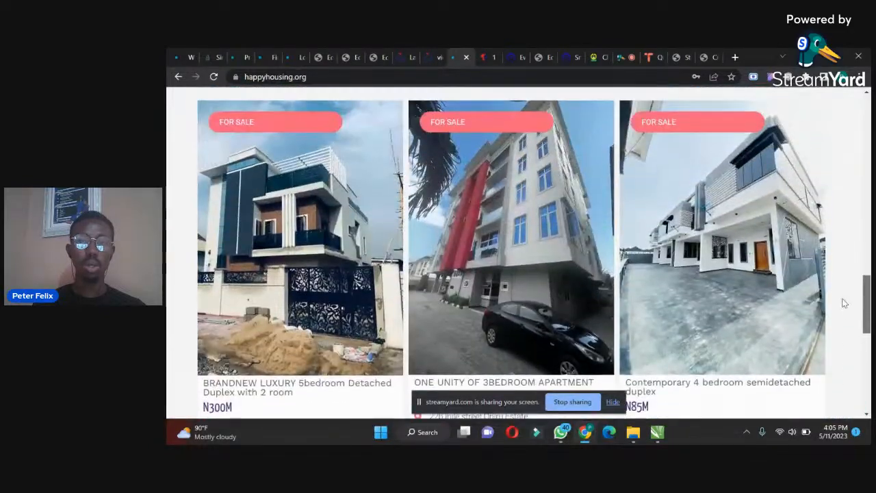
drag(843, 299, 842, 300)
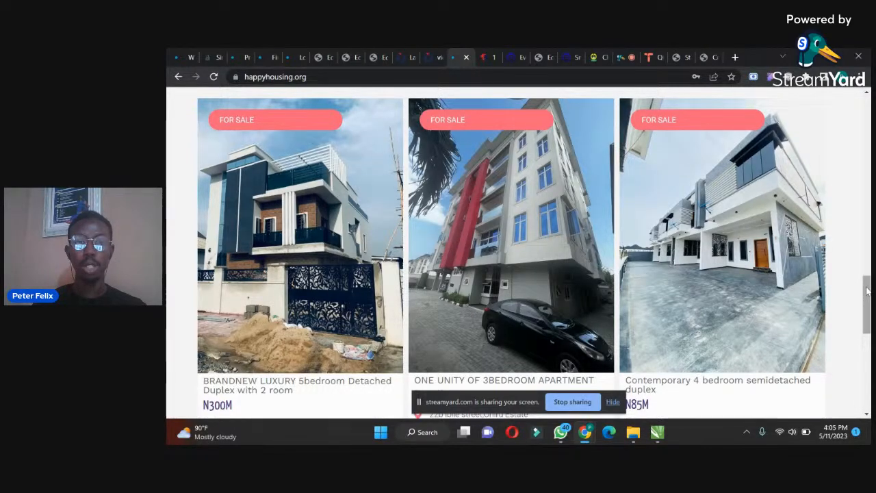
drag(868, 291, 868, 120)
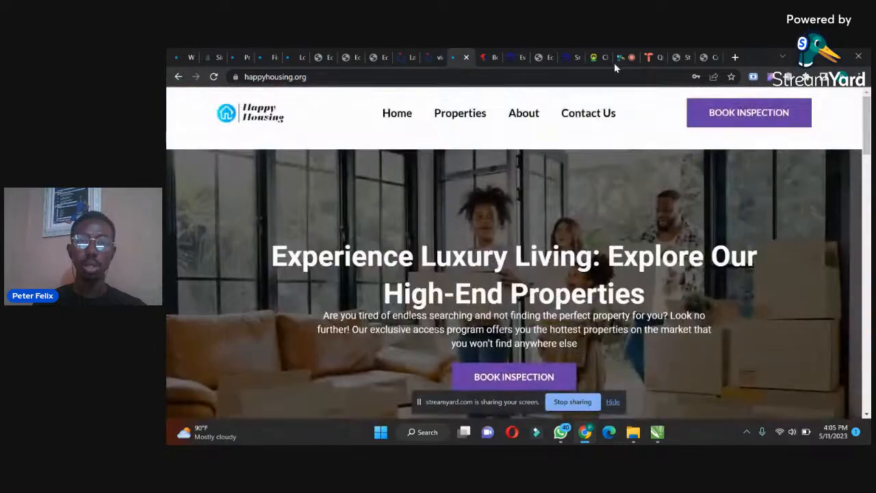
- Open the Properties page and scroll through the for-sale listings with prices
click(464, 118)
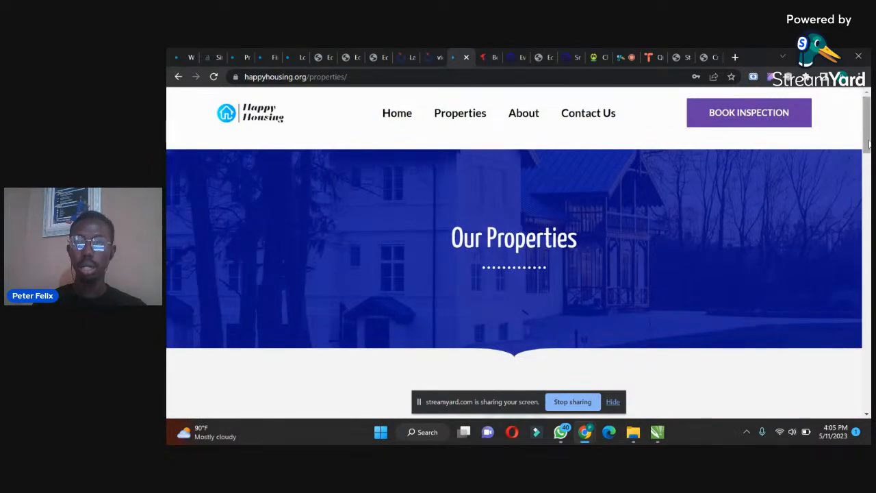
drag(869, 143, 810, 407)
drag(868, 376, 868, 113)
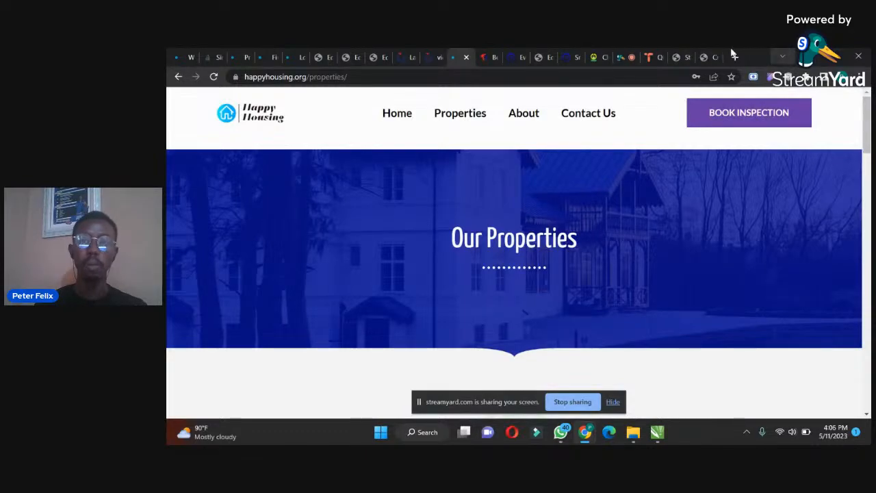
- Reload the Crack Riddle storefront and open the Kryo X26 MTB – Model Y product page ($350.00)
click(680, 54)
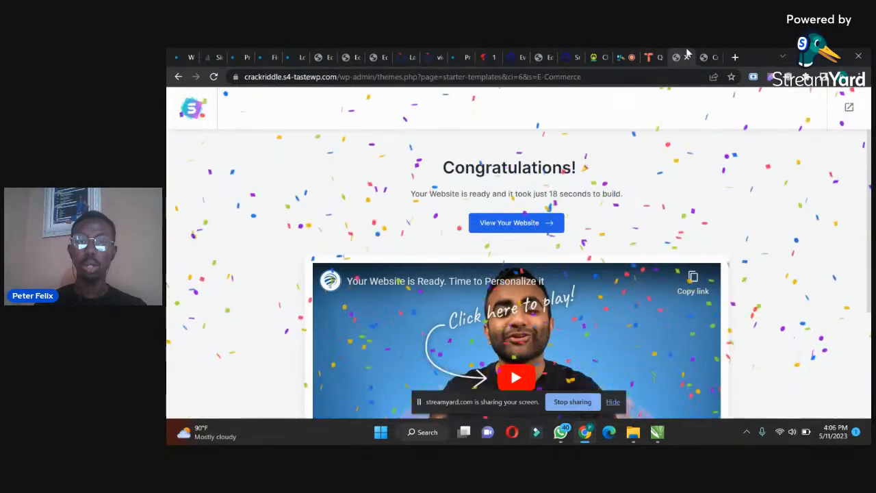
click(703, 57)
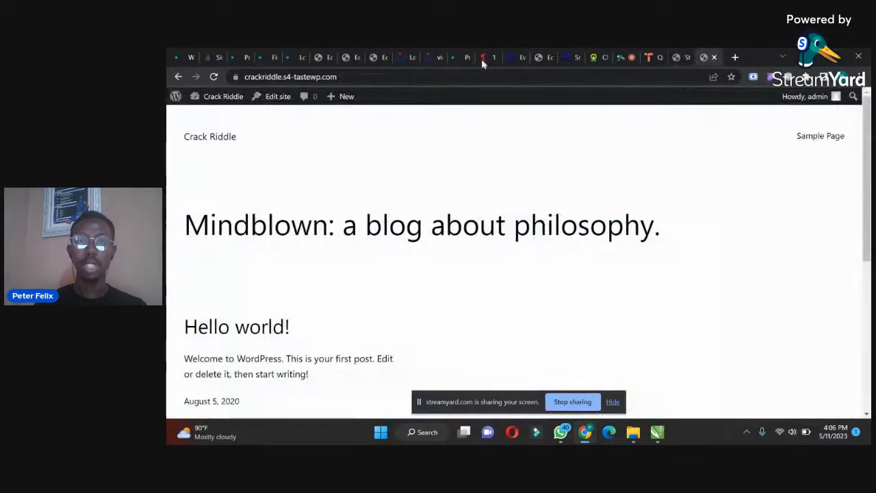
click(213, 77)
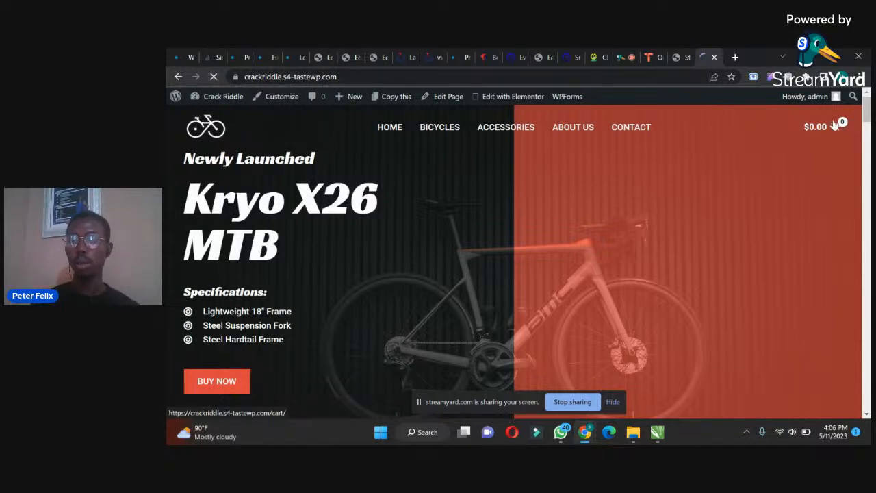
scroll(868, 113, down, 1)
drag(868, 113, 867, 147)
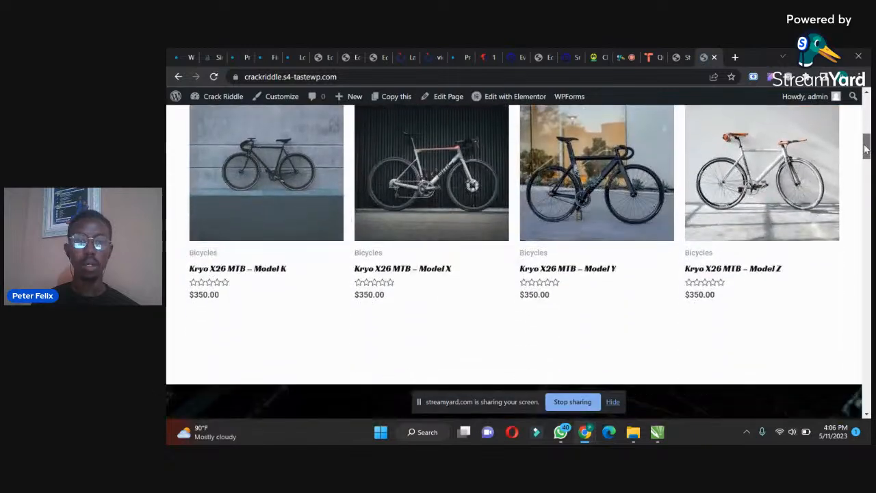
click(547, 273)
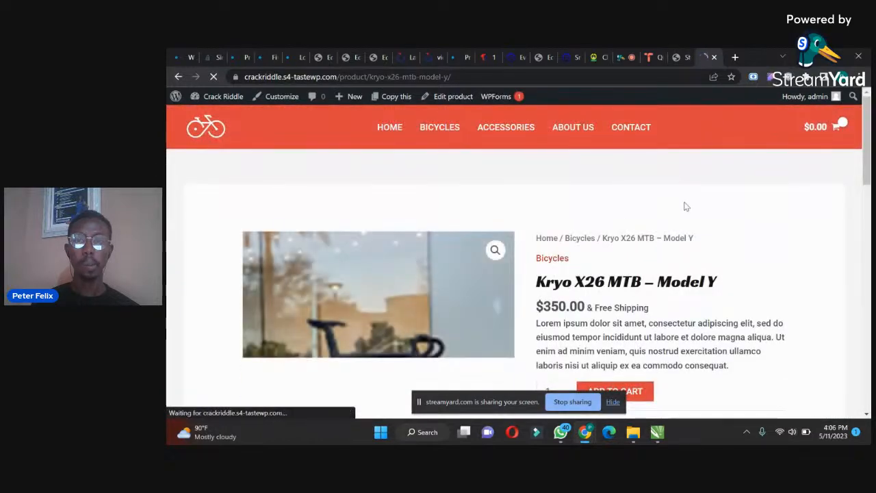
scroll(654, 181, down, 3)
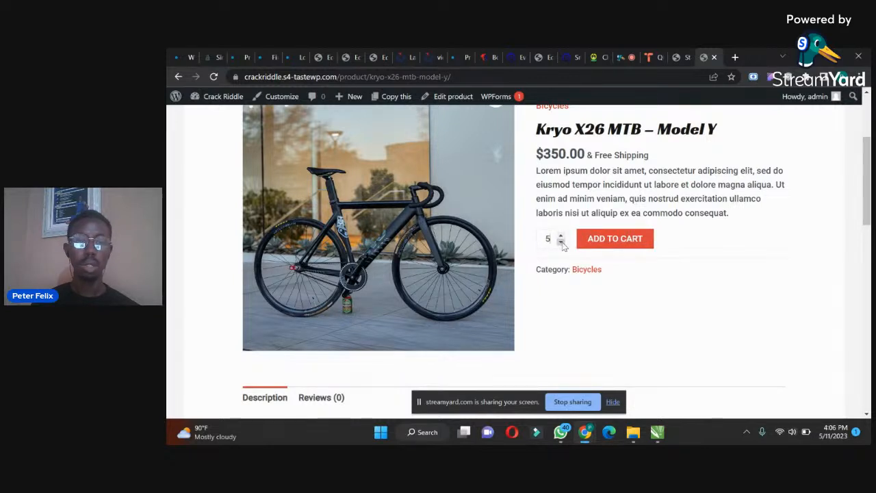
- Add three Kryo X26 MTB – Model Y bikes to the cart and view the $1,050.00 cart
click(612, 239)
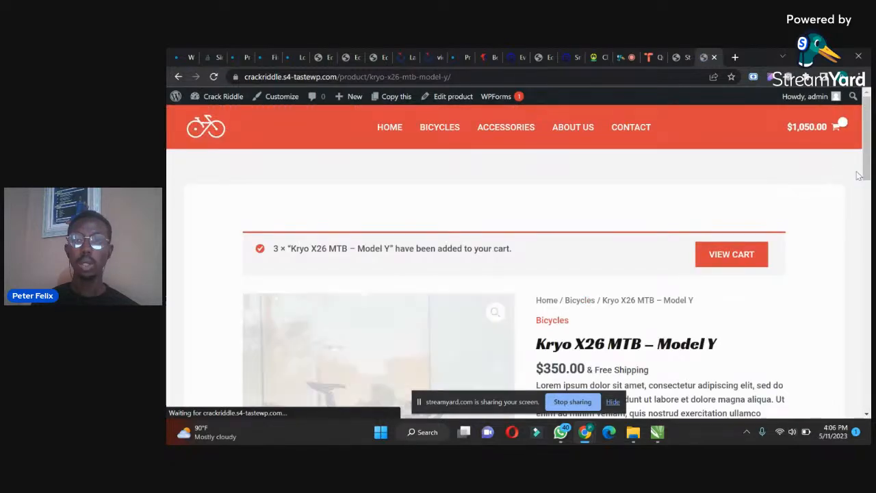
drag(869, 144, 867, 127)
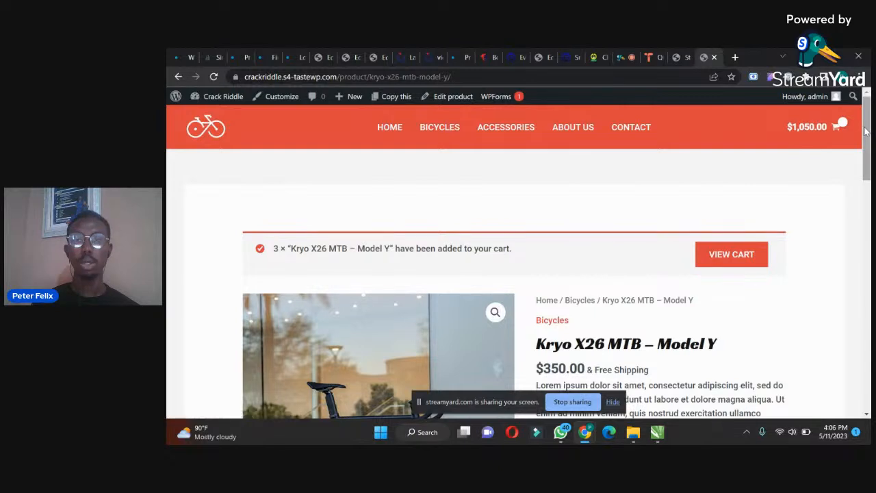
drag(867, 131, 867, 151)
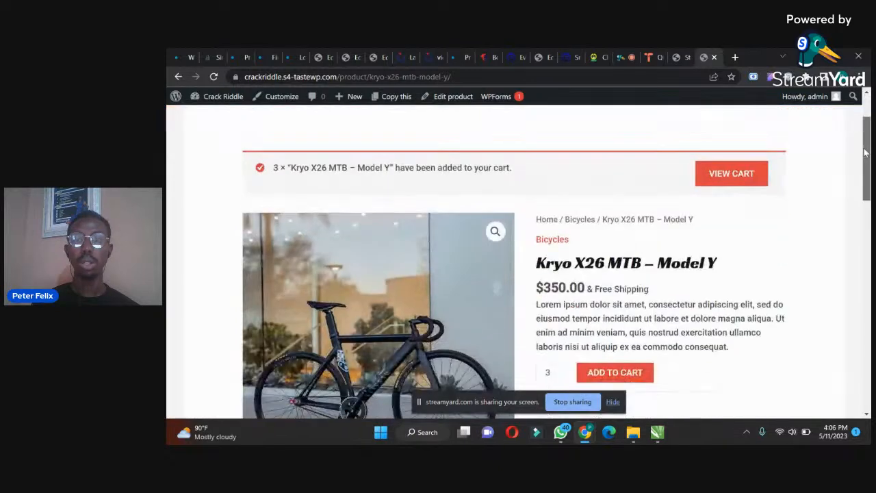
click(754, 175)
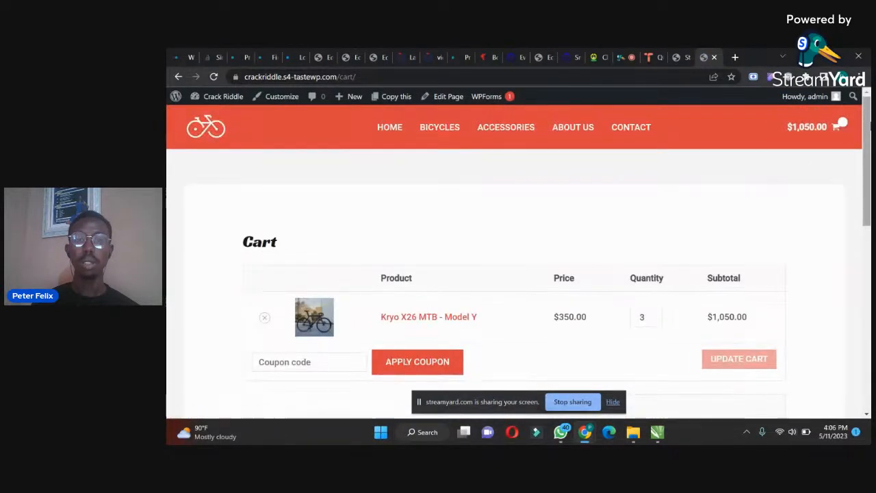
- Proceed to checkout for the $1,050.00 order, finding no payment methods for California, then open a new tab
drag(867, 115, 867, 195)
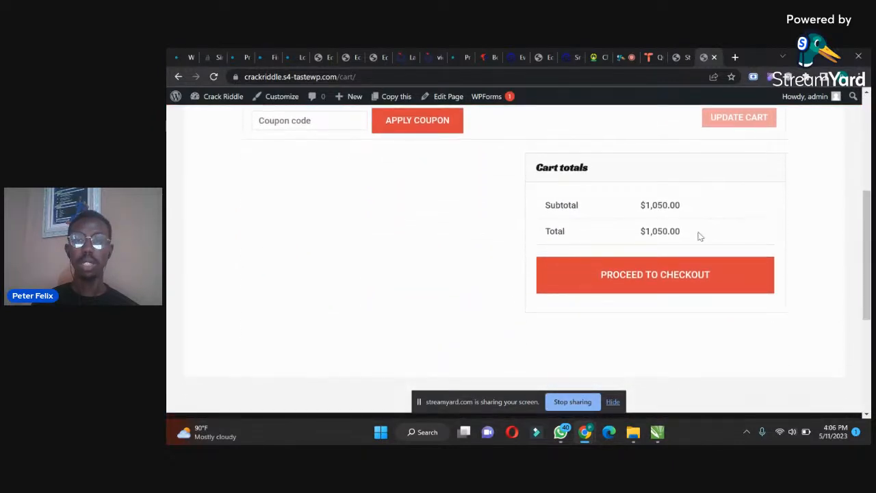
click(666, 274)
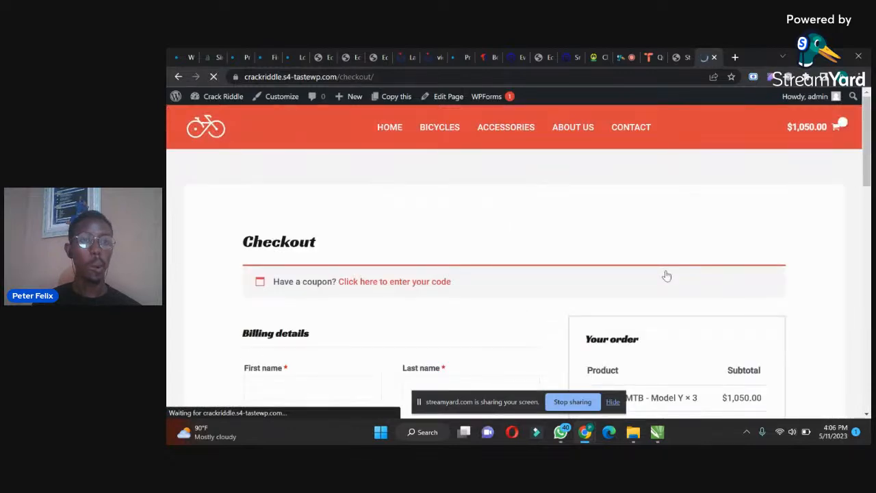
drag(870, 143, 860, 231)
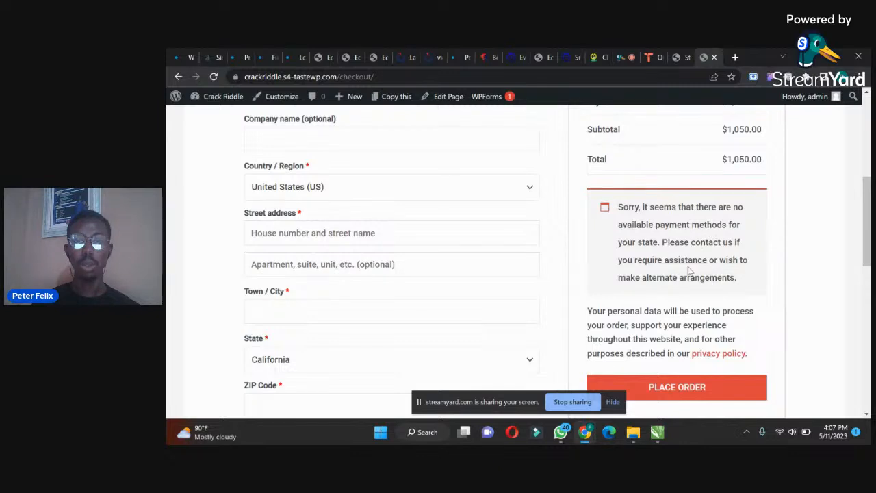
click(736, 57)
click(666, 77)
- Load alorapads.com in the new tab, revisit the checkout and congratulations tabs, then view the Alora Pads homepage
text(al)
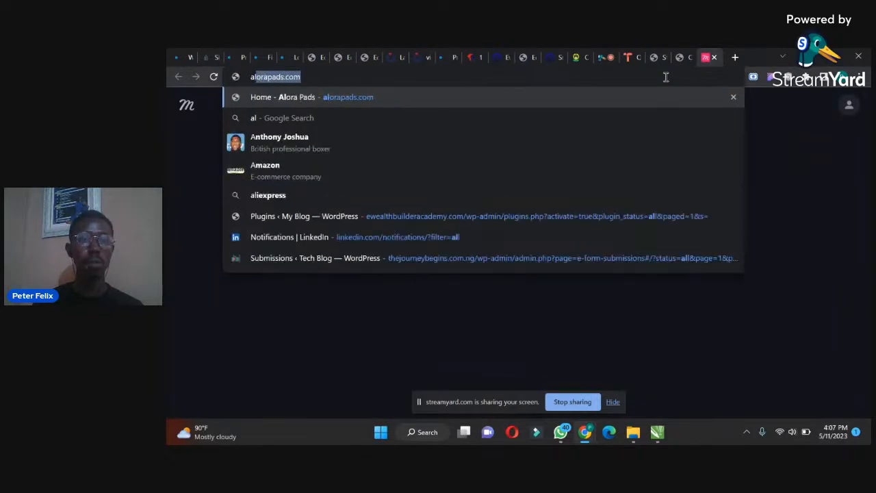
key(Return)
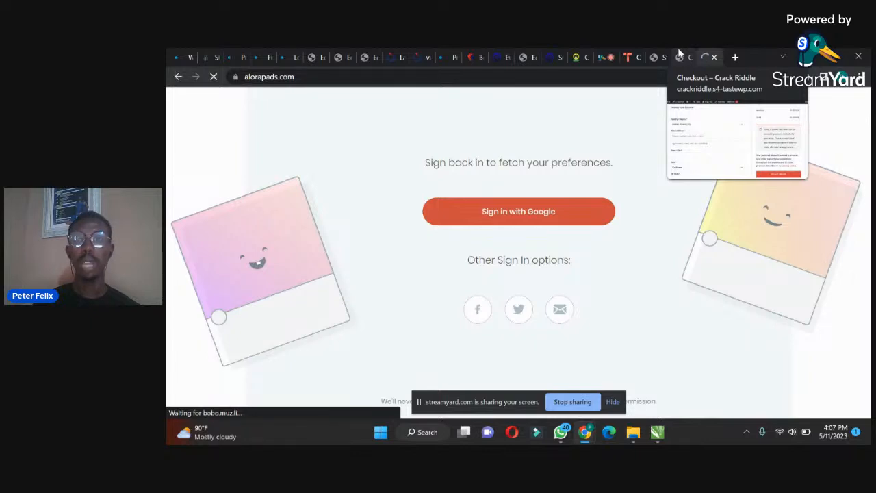
click(680, 57)
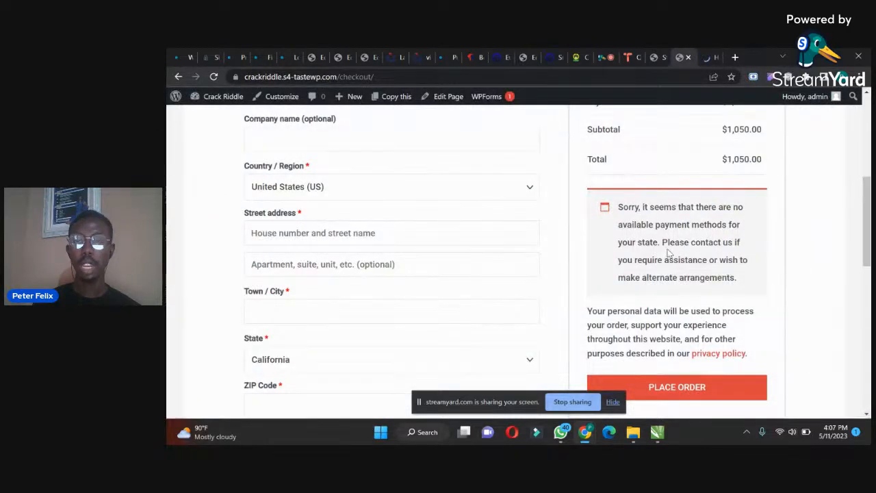
click(707, 56)
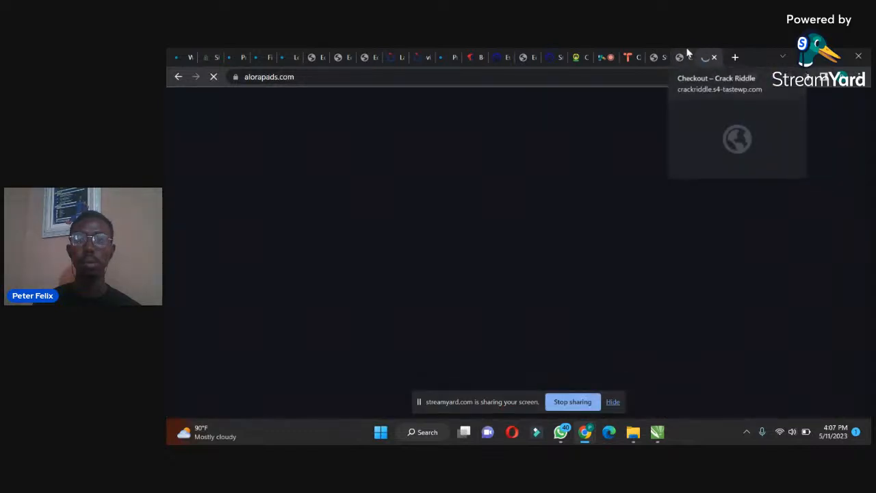
click(686, 51)
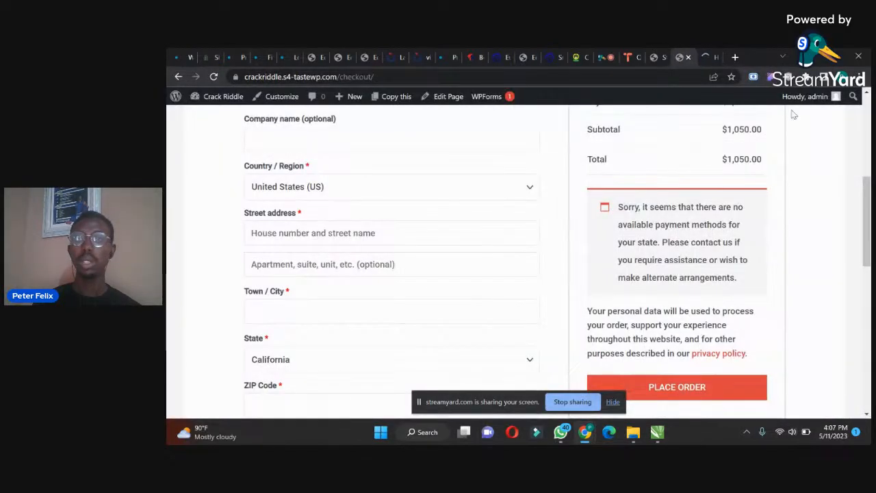
drag(867, 202, 867, 116)
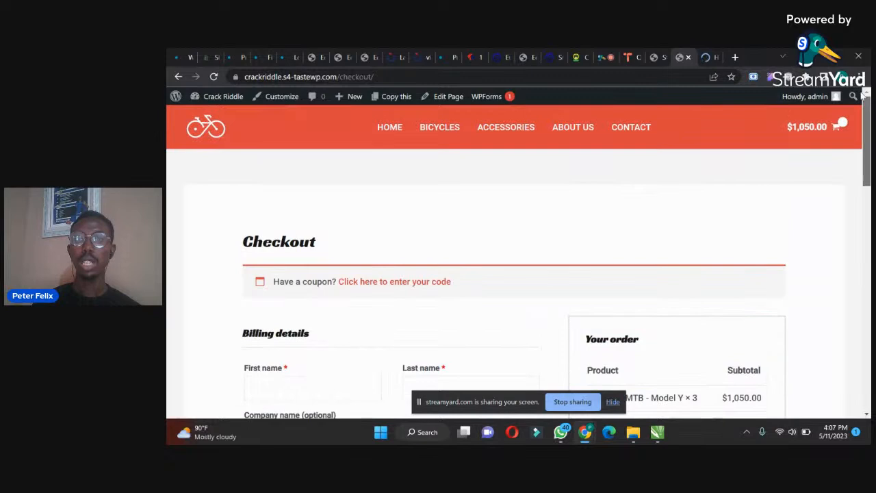
click(656, 51)
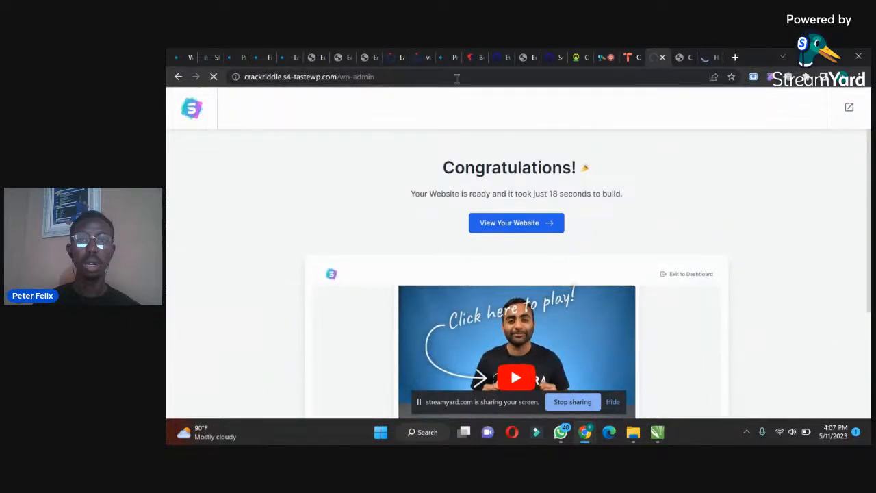
click(706, 56)
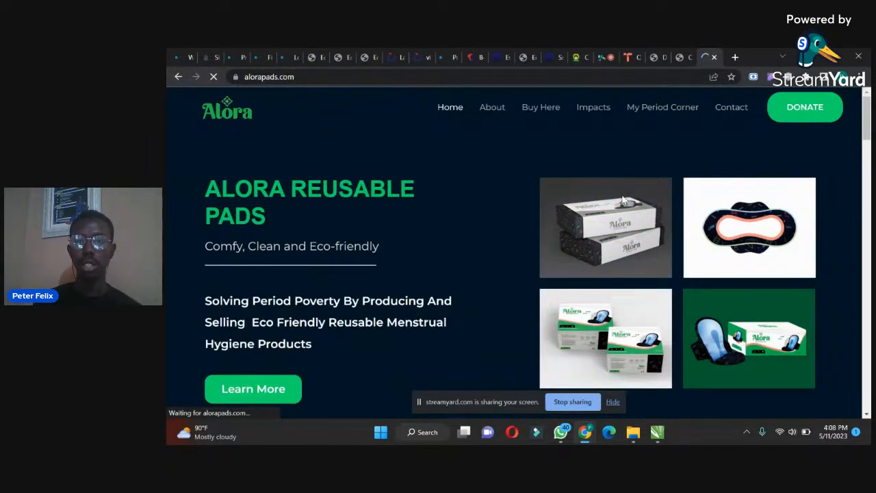
- Add the Alora Pad Packet Friendly Size to the cart and view the cart
click(541, 109)
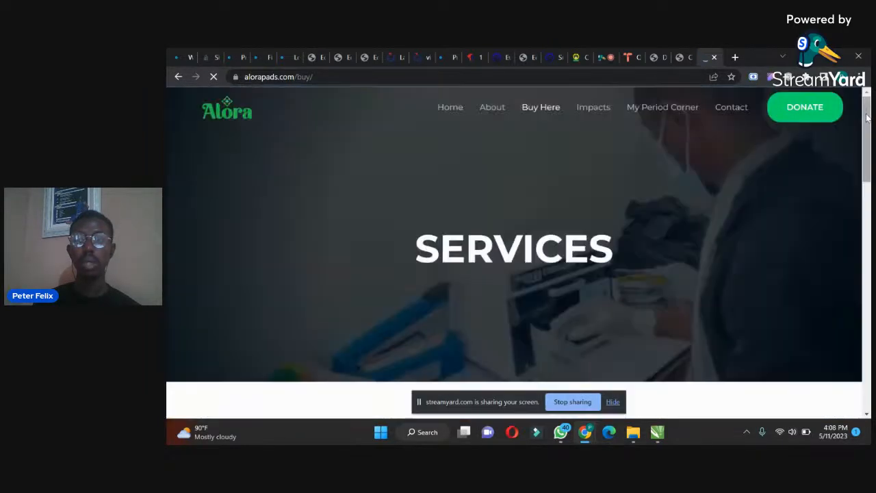
drag(868, 125, 825, 264)
click(438, 284)
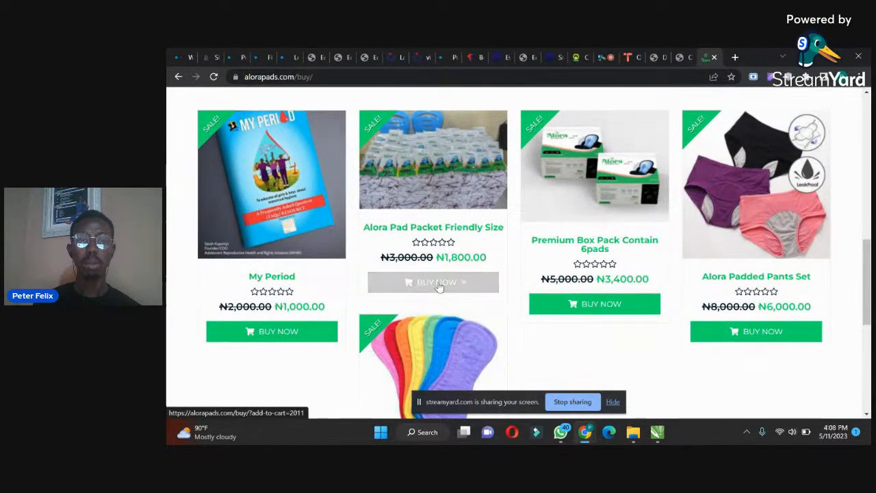
click(463, 282)
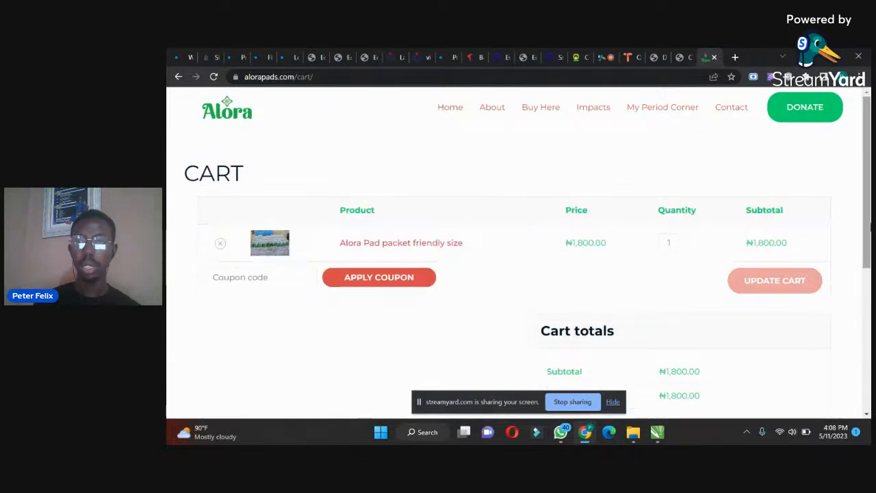
scroll(684, 322, down, 2)
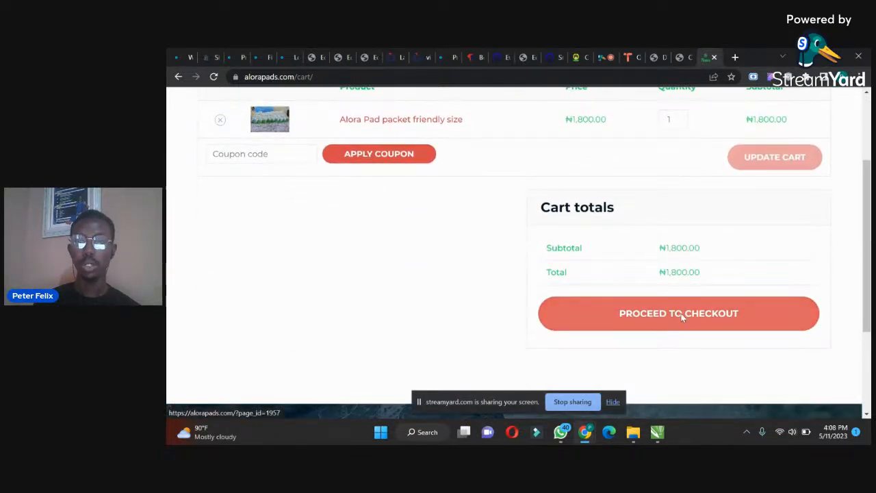
- Proceed to checkout, then close the page-not-found tab it leads to
click(682, 317)
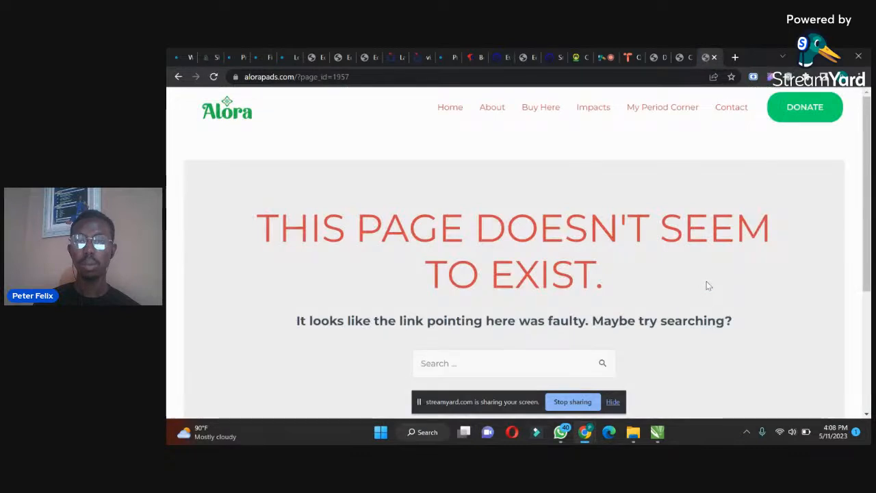
scroll(843, 274, down, 3)
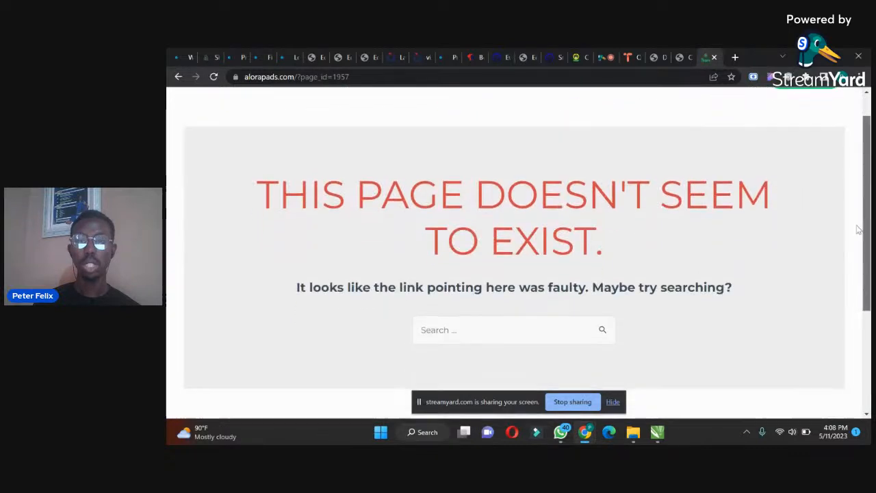
scroll(847, 187, up, 3)
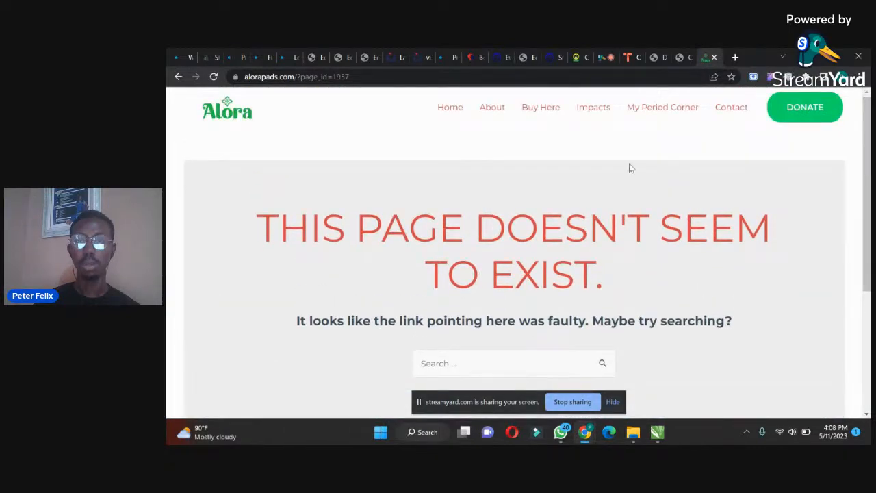
click(714, 58)
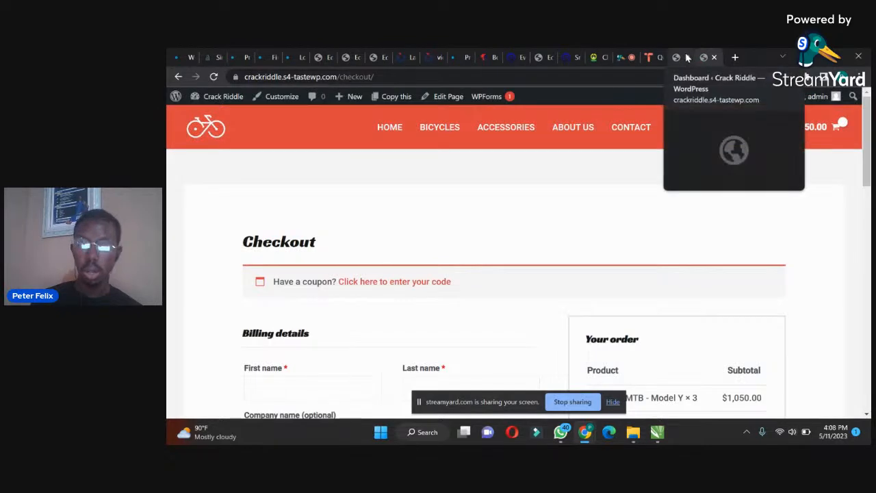
- Leave the Crack Riddle checkout page for the WordPress admin Dashboard tab
mouse_move(842, 100)
scroll(862, 179, down, 3)
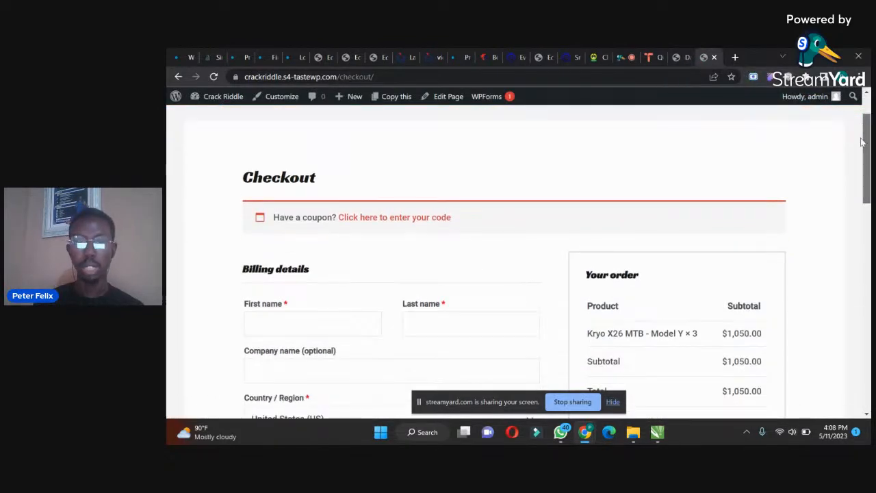
scroll(861, 180, down, 1)
scroll(862, 179, up, 4)
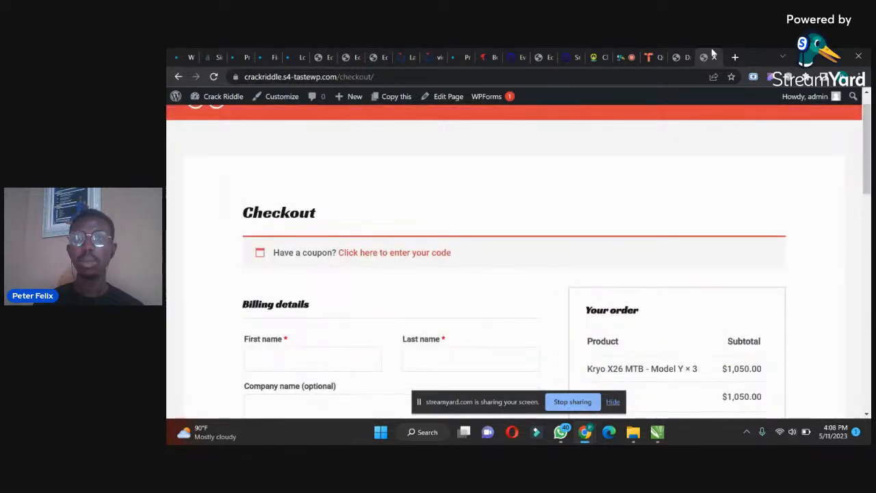
click(680, 55)
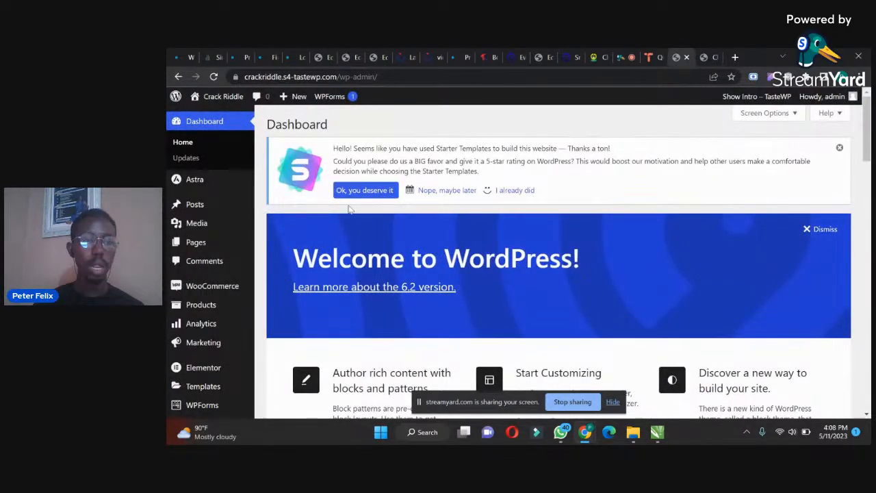
- Go to WooCommerce > Settings from the admin sidebar to reach the General settings page
scroll(741, 169, down, 5)
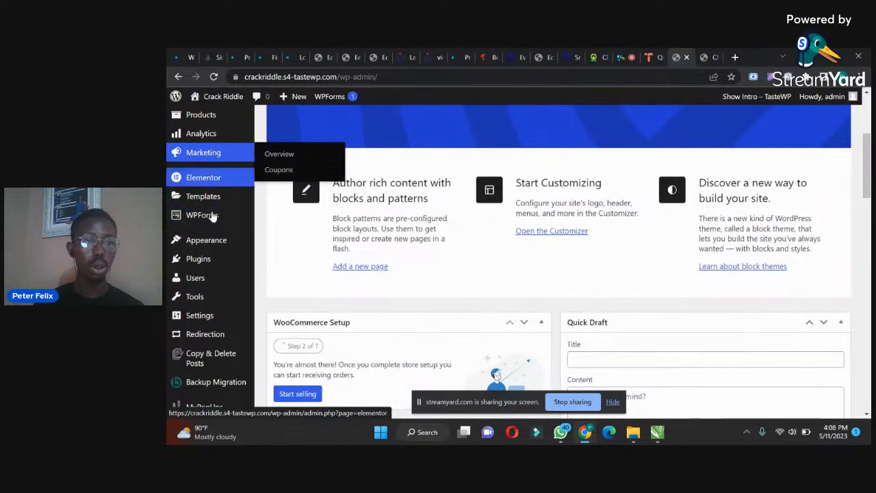
mouse_move(211, 271)
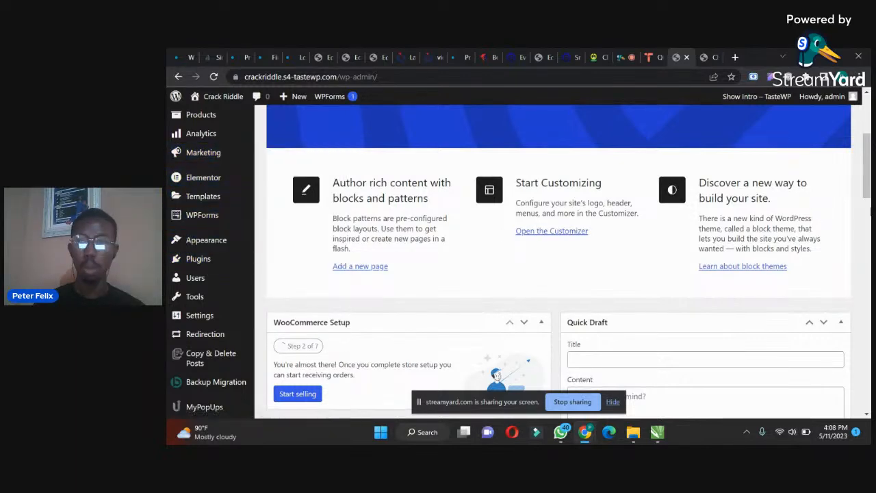
drag(867, 179, 864, 158)
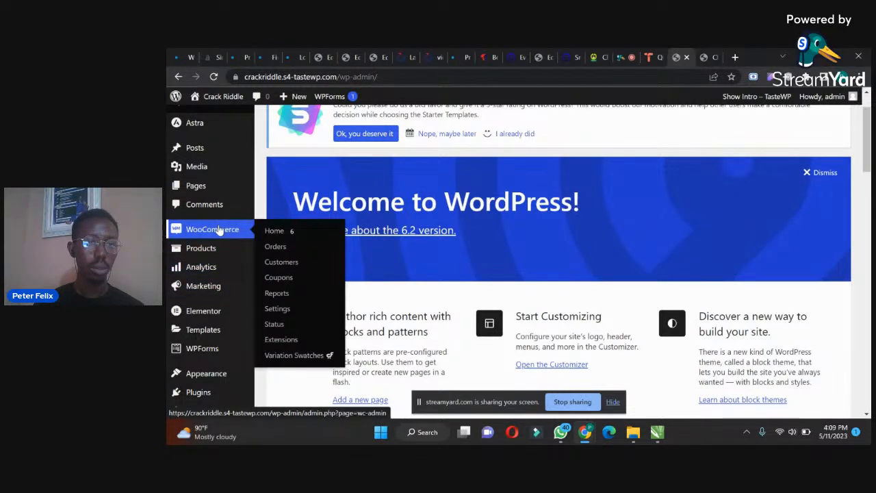
click(277, 311)
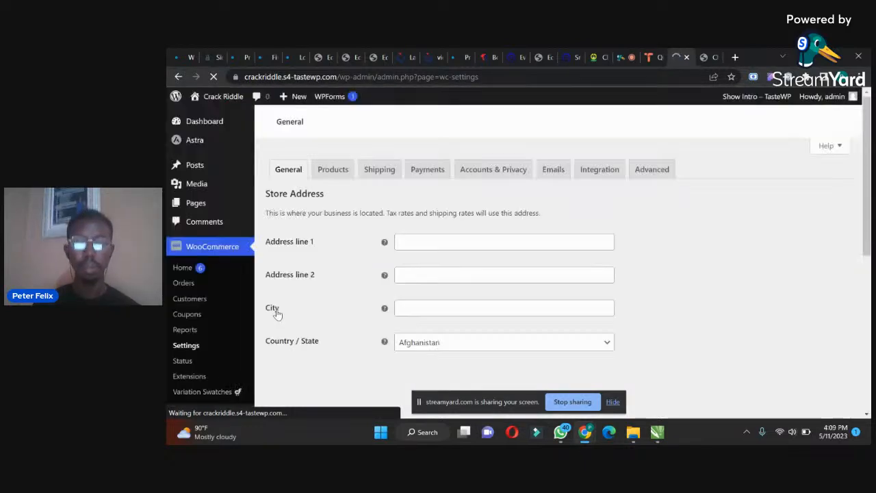
- Pick Nigerian naira (searched as 'nig') as the currency, save, and go back to checkout
drag(867, 185, 851, 292)
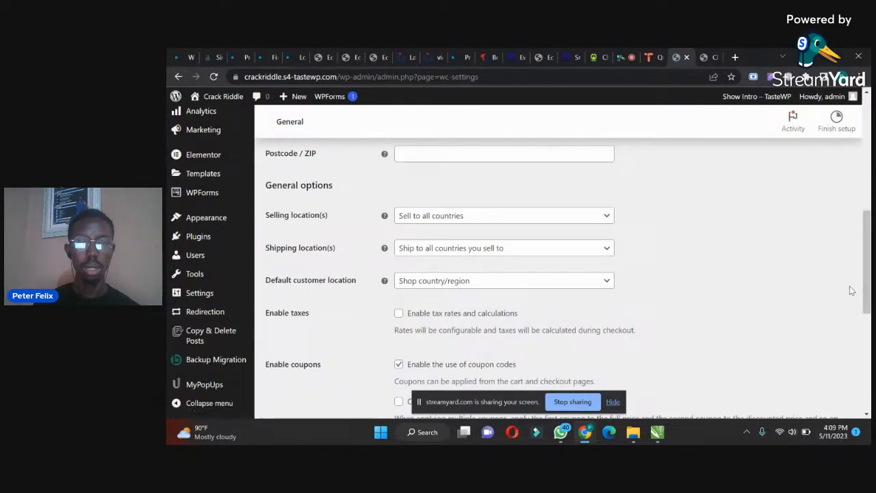
drag(867, 256, 867, 240)
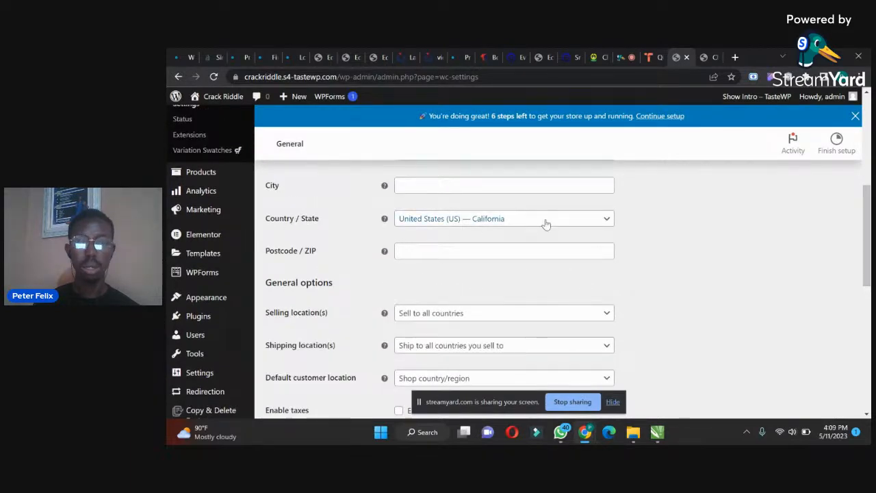
drag(868, 226, 849, 333)
scroll(849, 333, down, 1)
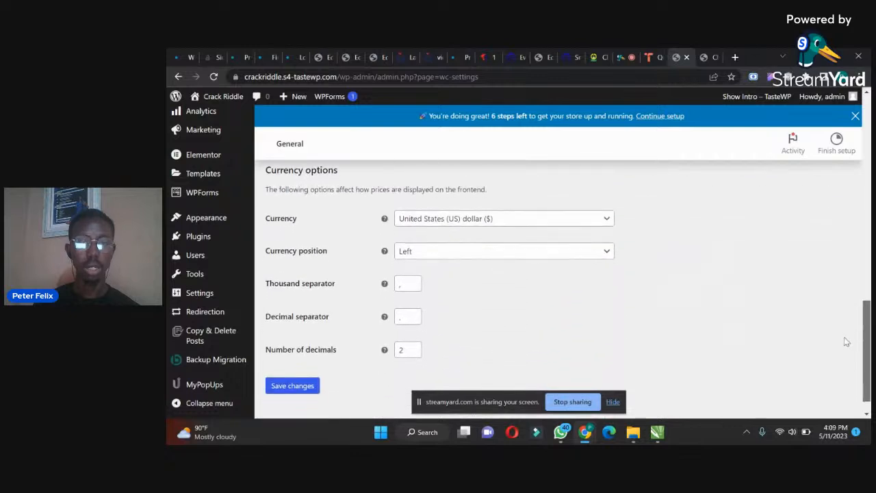
click(472, 219)
click(461, 238)
text(nig)
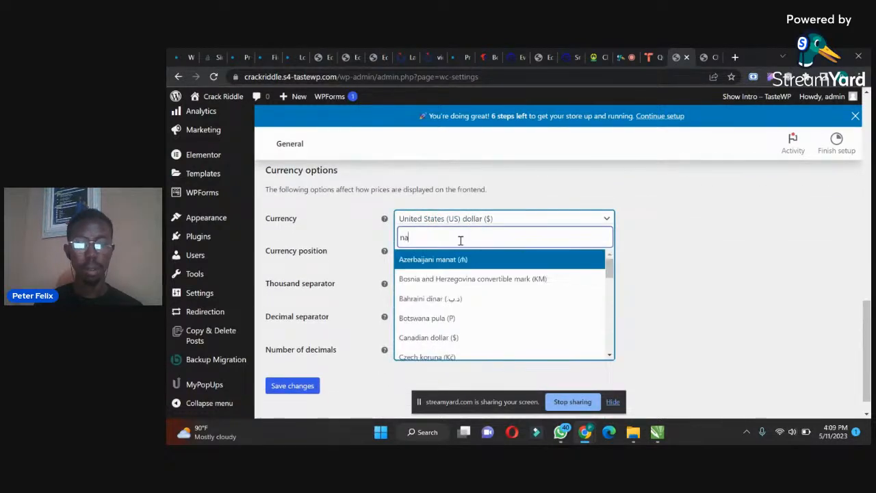
click(452, 258)
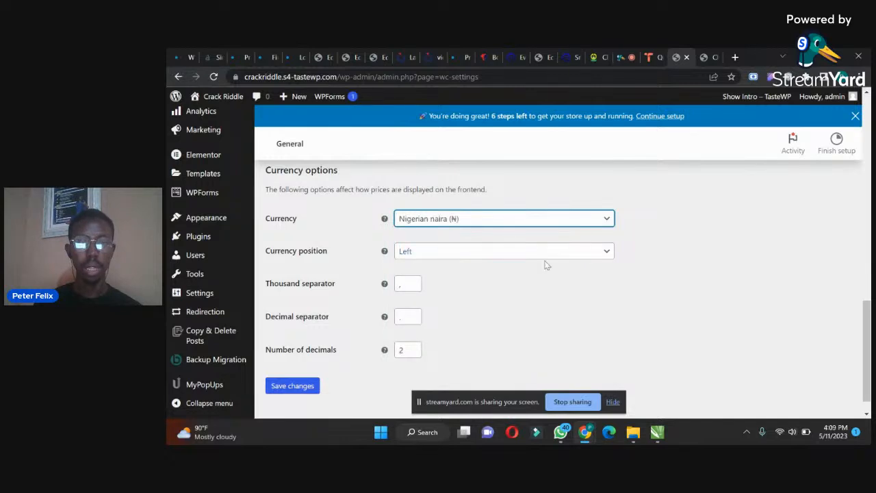
click(295, 387)
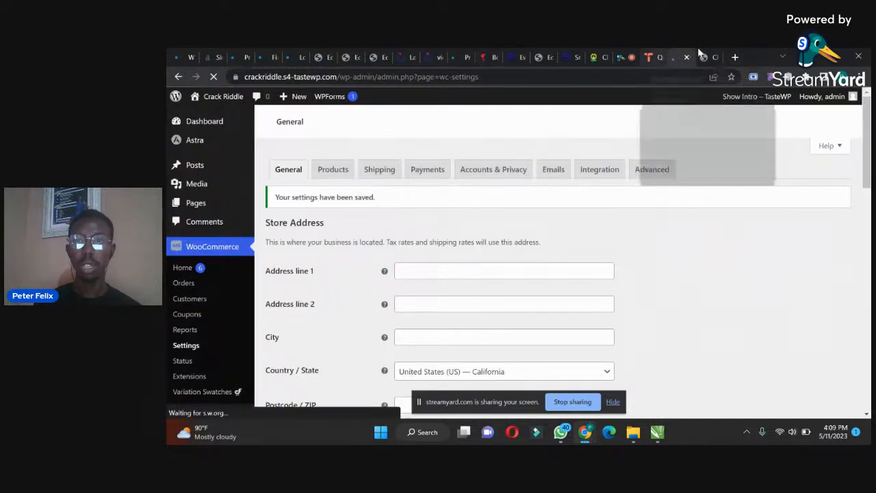
click(707, 56)
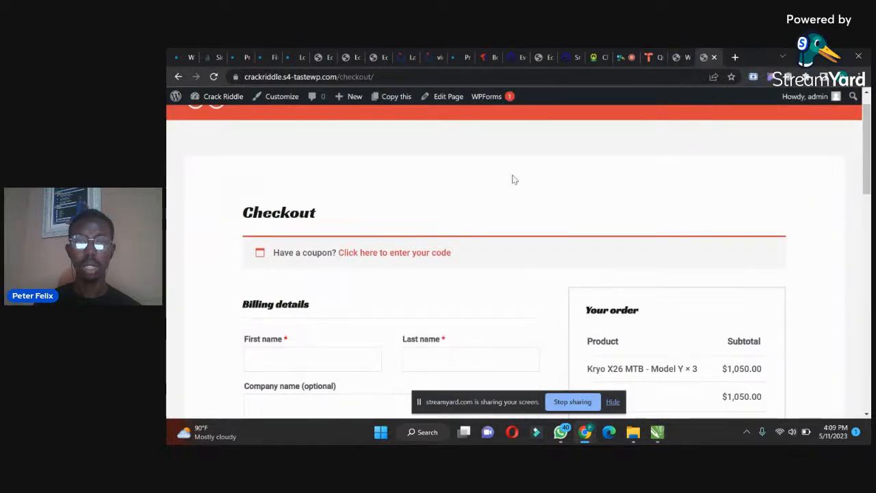
- Reload checkout to see the order total as ₦1,050.00, then return to WooCommerce settings
click(213, 77)
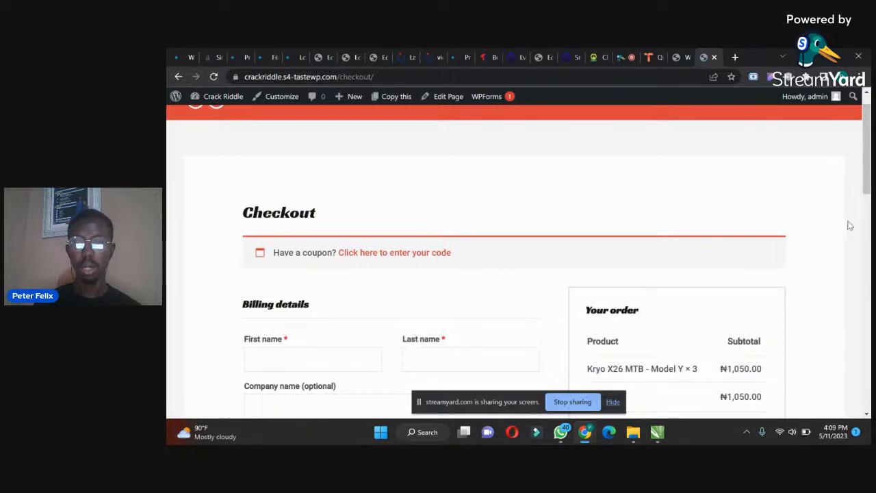
scroll(851, 202, down, 3)
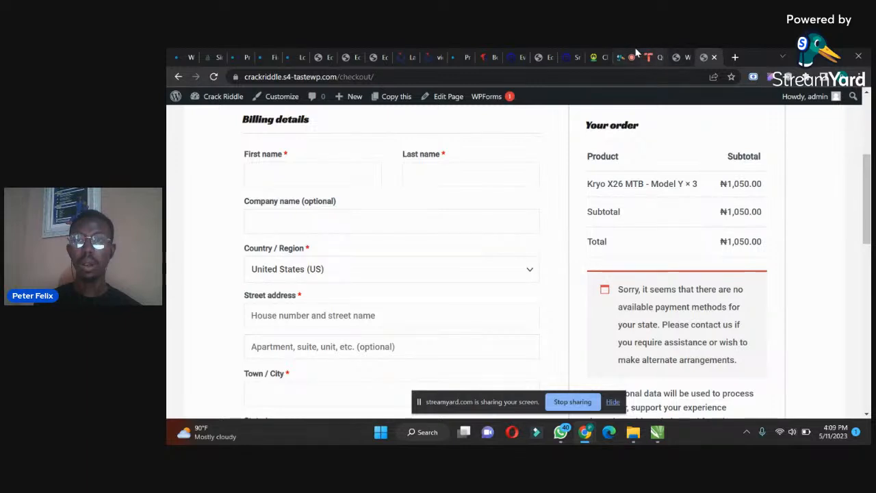
click(677, 57)
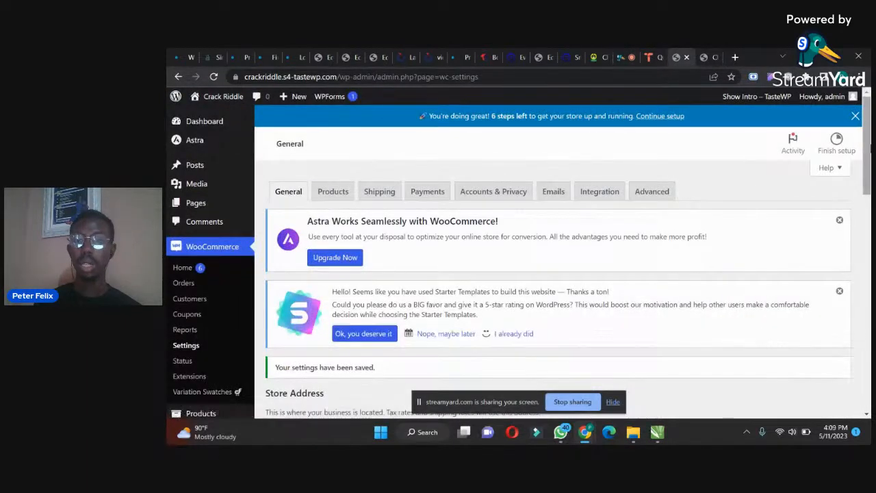
- On the Payments settings, toggle Direct bank transfer on and open its configuration page
drag(869, 149, 866, 173)
scroll(866, 173, up, 2)
click(430, 191)
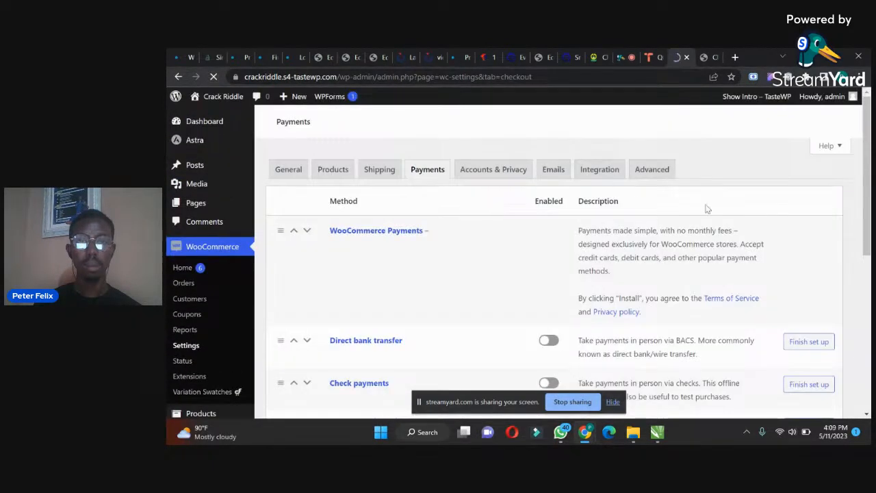
drag(866, 180, 859, 278)
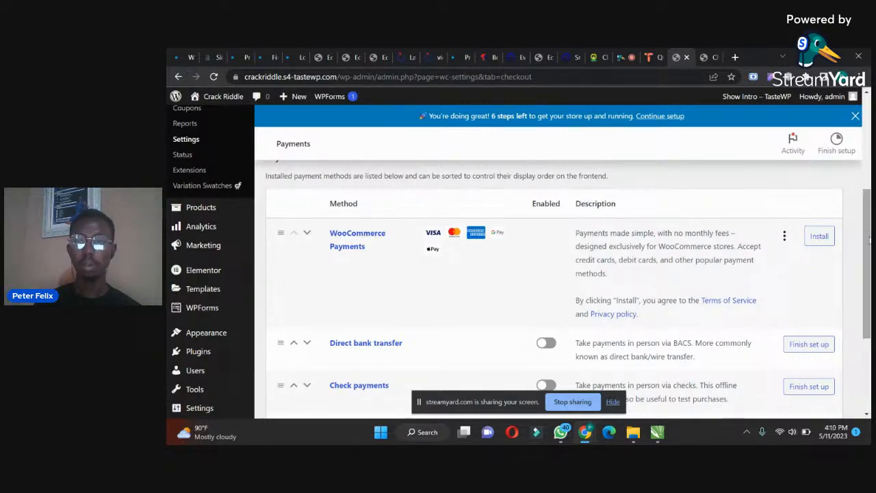
scroll(657, 246, down, 2)
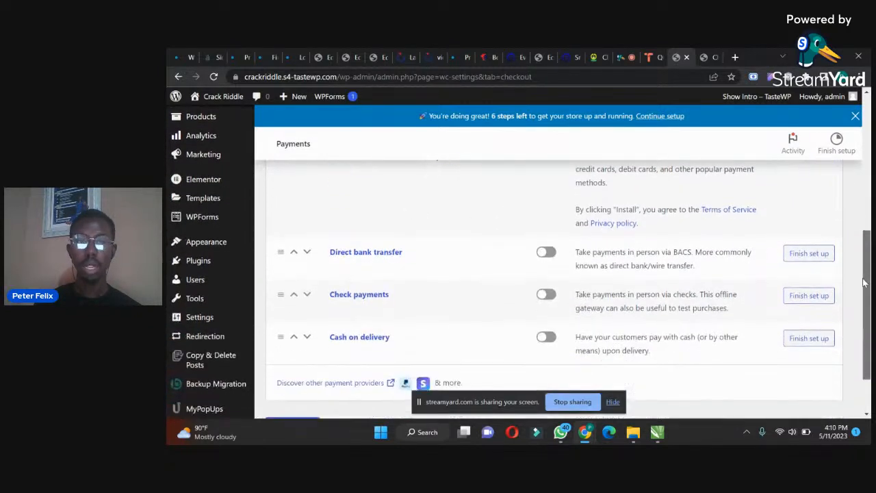
click(546, 252)
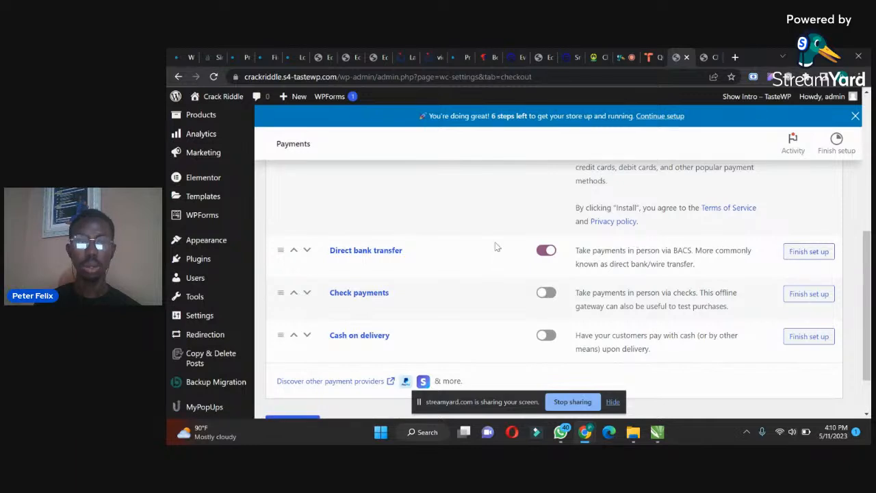
click(371, 252)
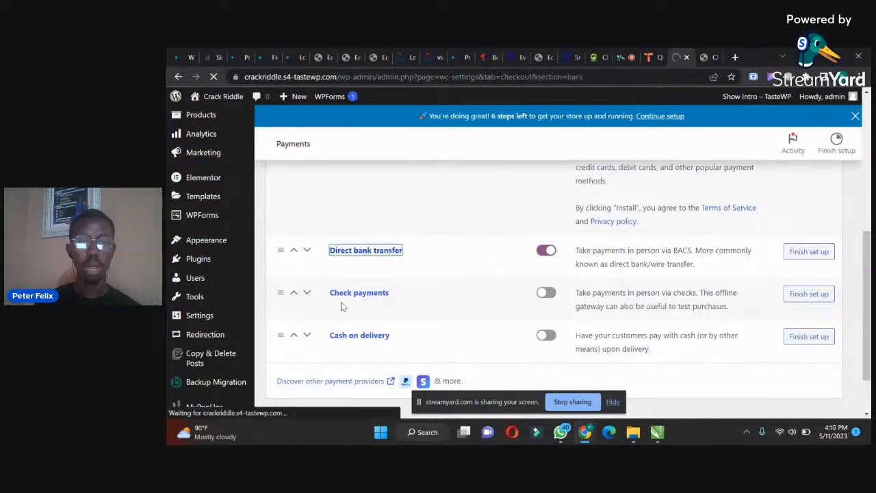
- Enter the account holder's name in the bank transfer account details
drag(867, 188, 856, 275)
scroll(856, 275, down, 1)
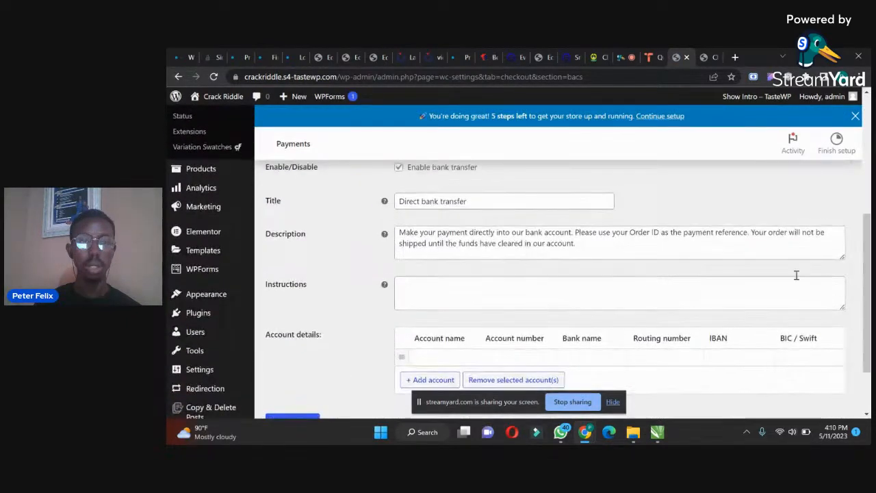
scroll(861, 317, down, 1)
click(439, 278)
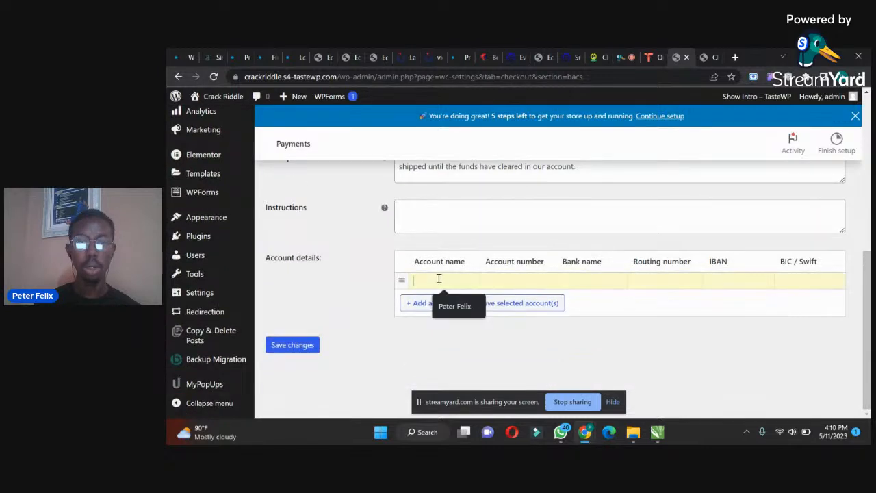
click(514, 279)
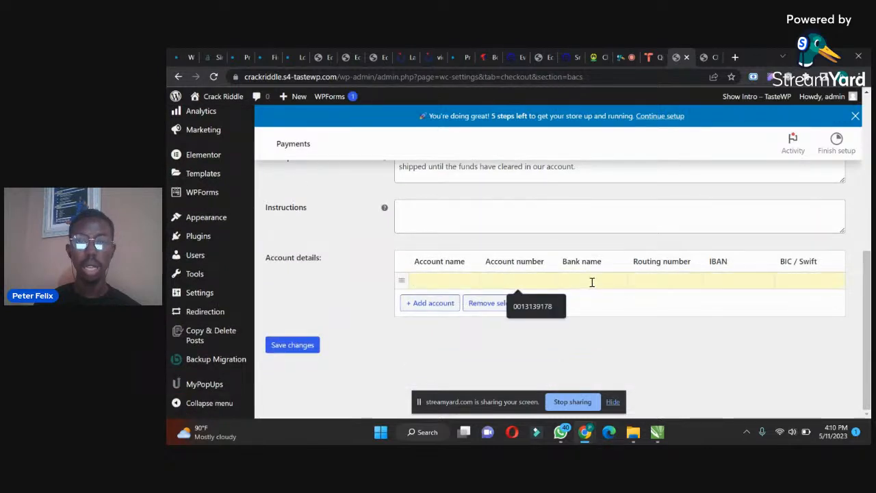
click(434, 281)
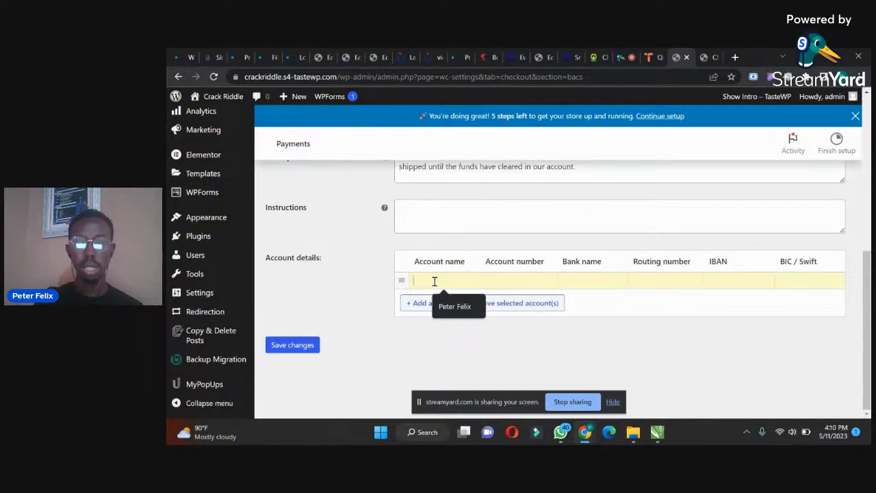
click(446, 306)
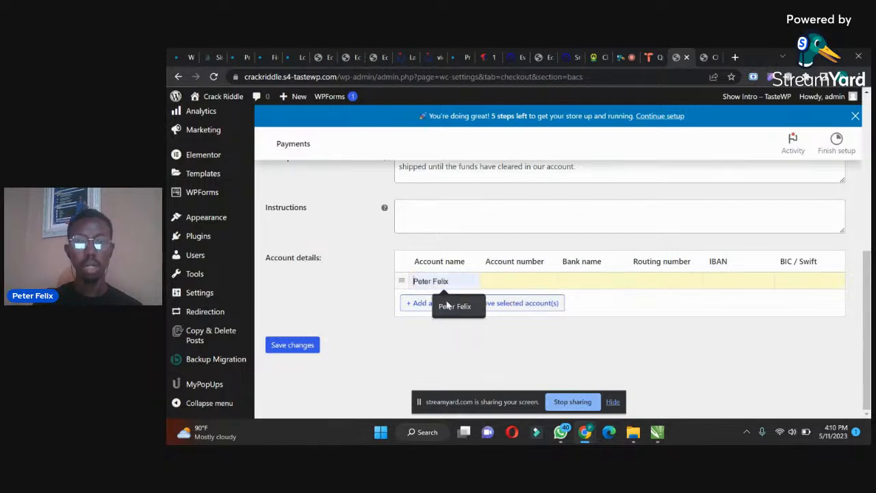
- Add the account number and bank name GTB, then save the bank transfer settings
click(506, 278)
click(538, 306)
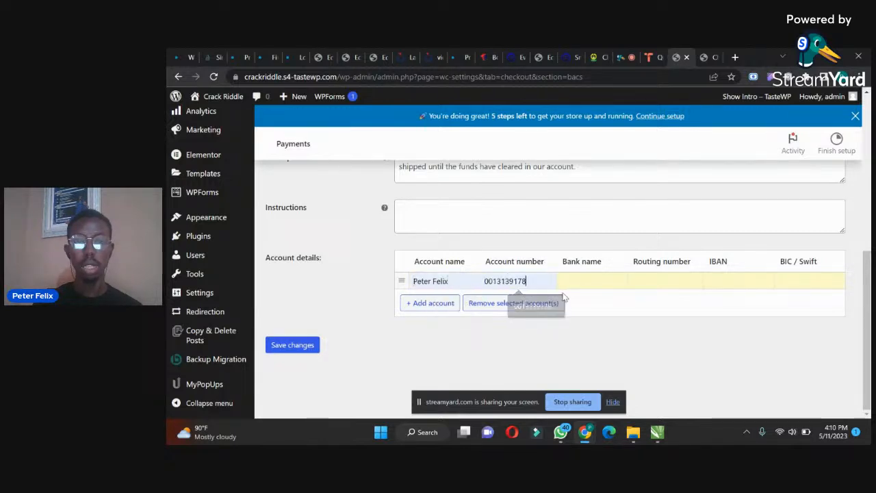
click(581, 281)
click(591, 305)
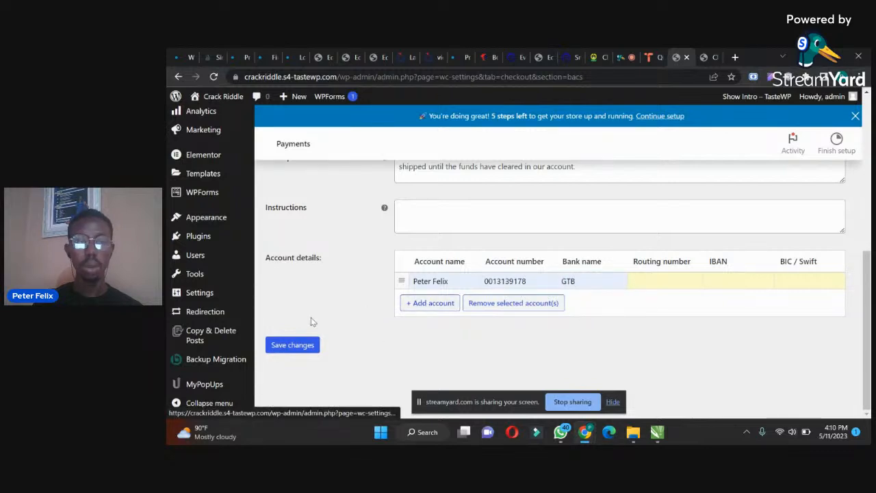
click(294, 346)
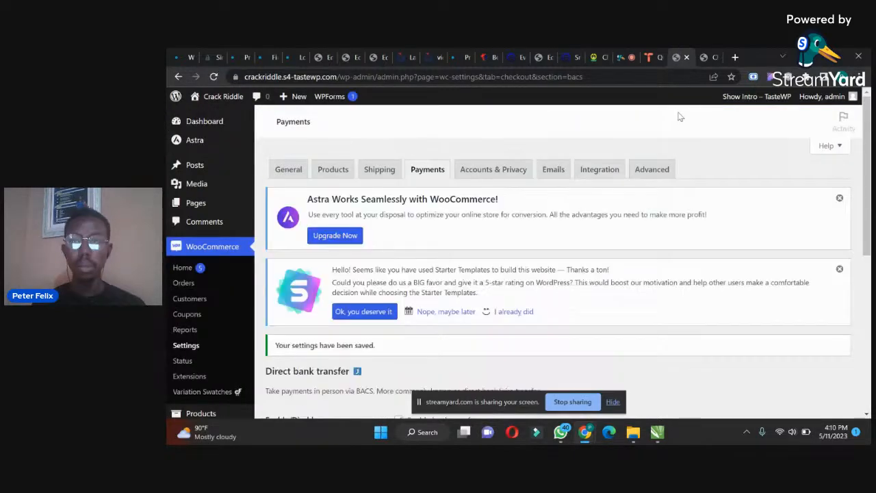
drag(868, 142, 870, 298)
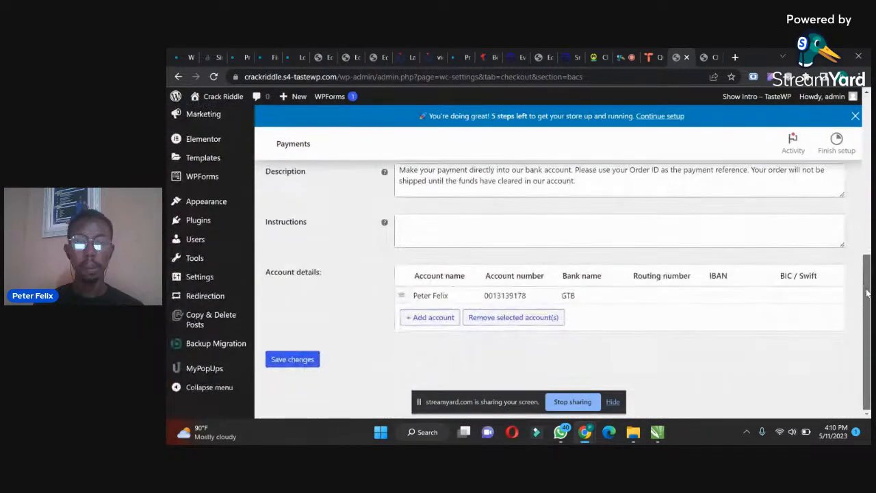
- Reload checkout to confirm Direct bank transfer is offered, then return to the payment settings
click(702, 55)
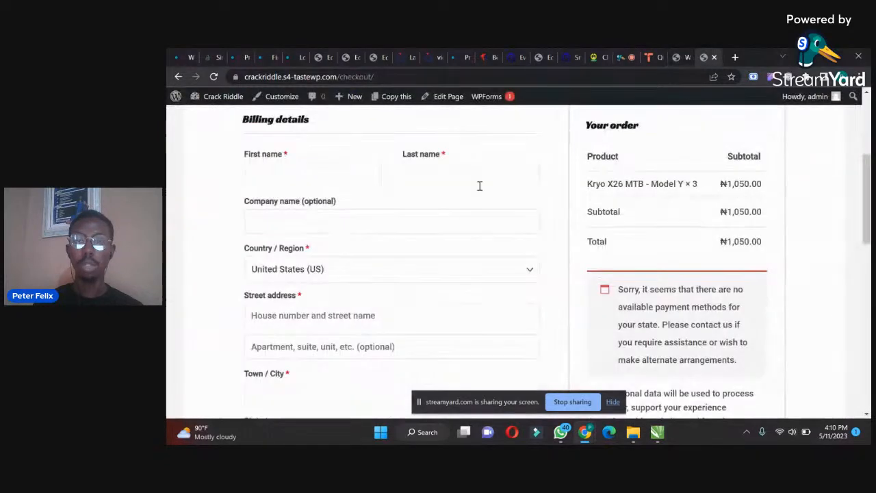
click(212, 77)
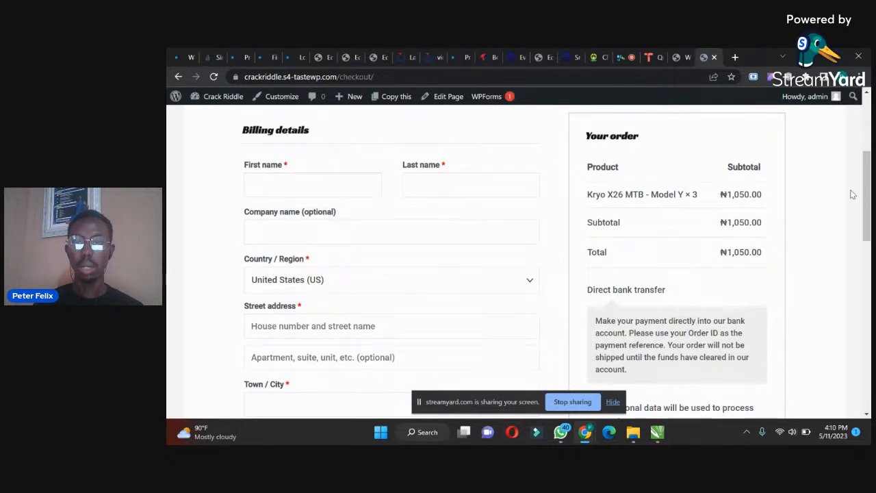
scroll(868, 237, down, 3)
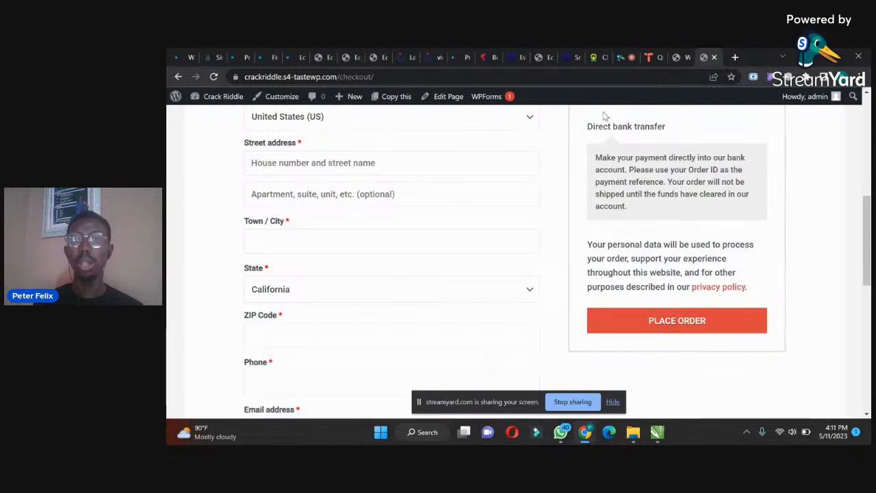
click(676, 55)
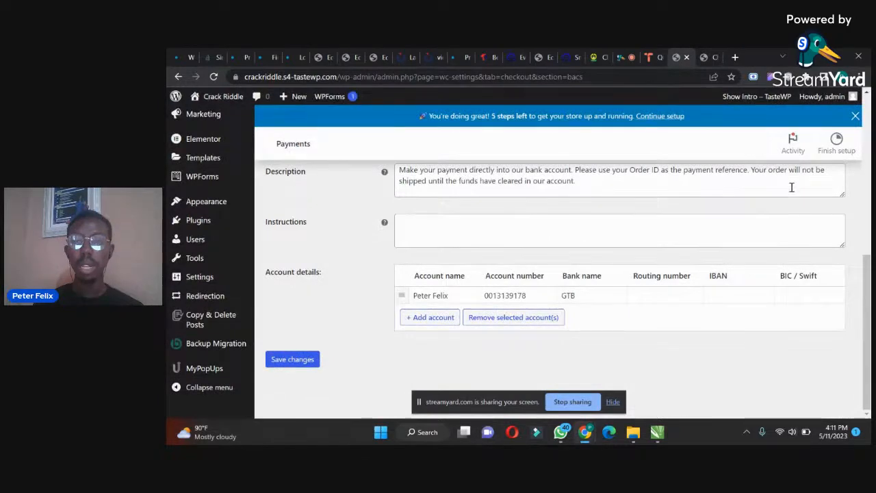
drag(863, 258, 841, 98)
- From the Payments list, install WooCommerce Payments and view its credit card setup page
click(430, 194)
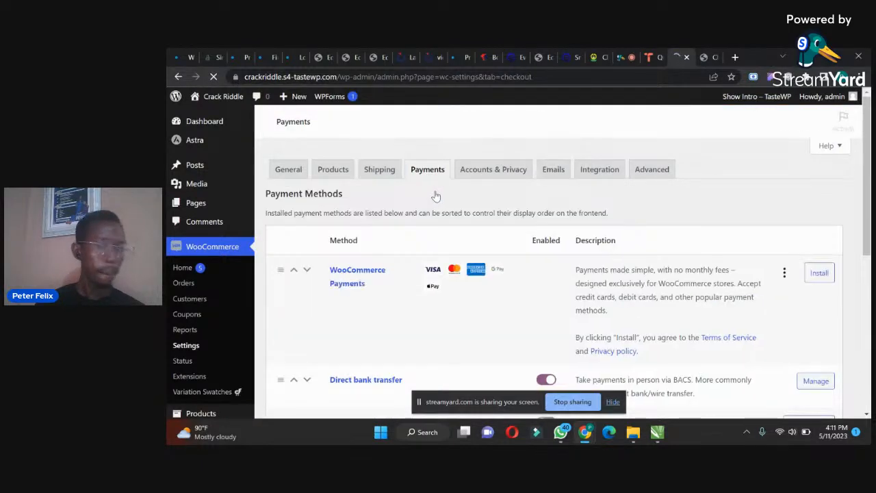
drag(866, 164, 862, 267)
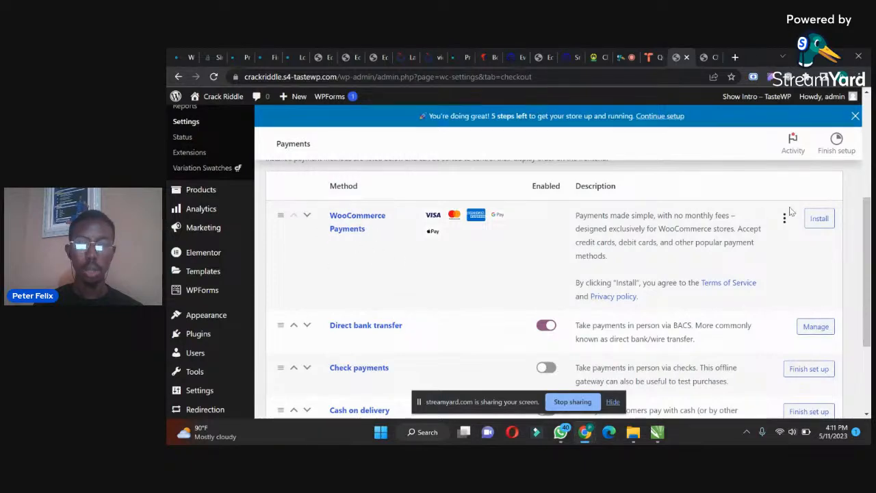
scroll(867, 200, down, 2)
scroll(865, 209, up, 2)
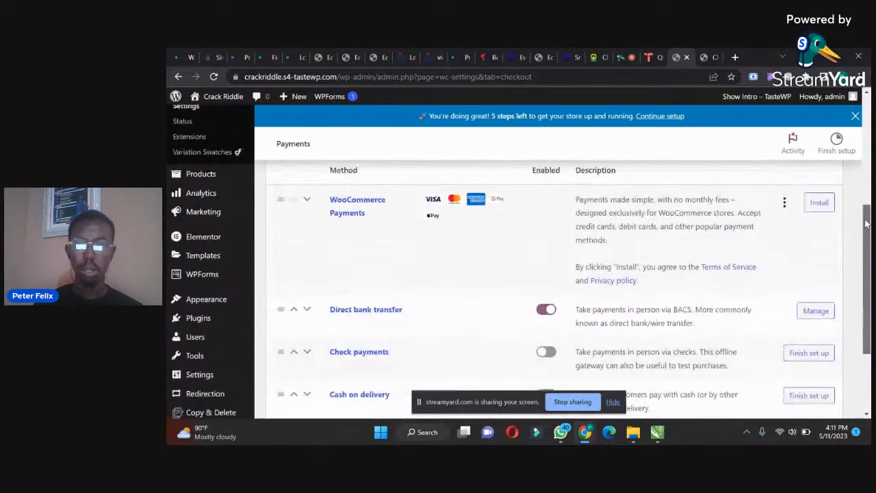
click(826, 224)
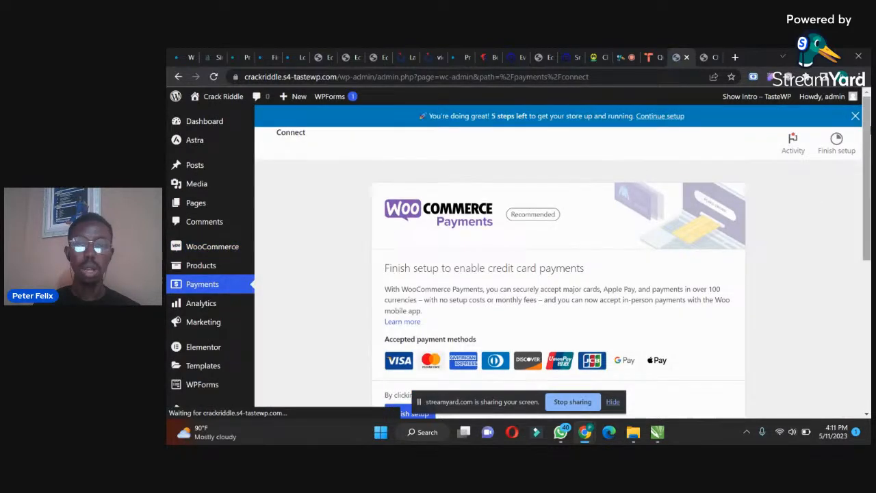
drag(870, 142, 832, 233)
- Search plugins for 'paysta', then install and activate Paystack WooCommerce Payment Gateway
mouse_move(196, 278)
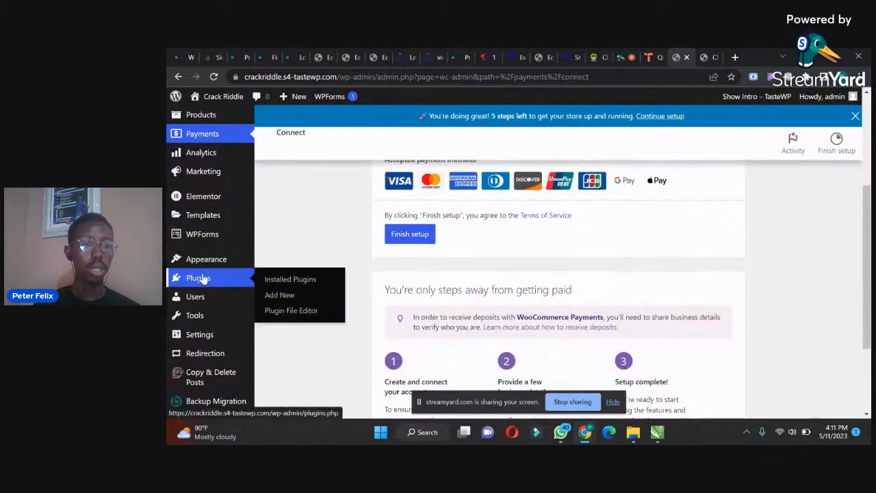
click(277, 296)
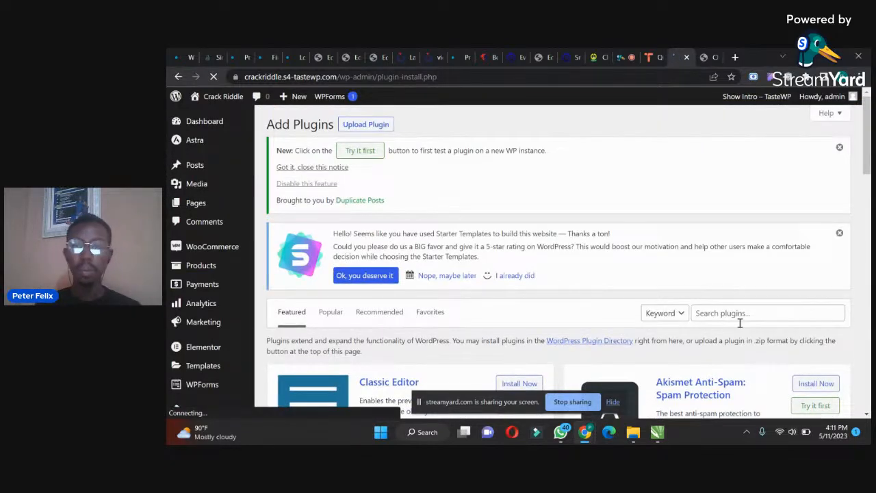
scroll(845, 171, down, 3)
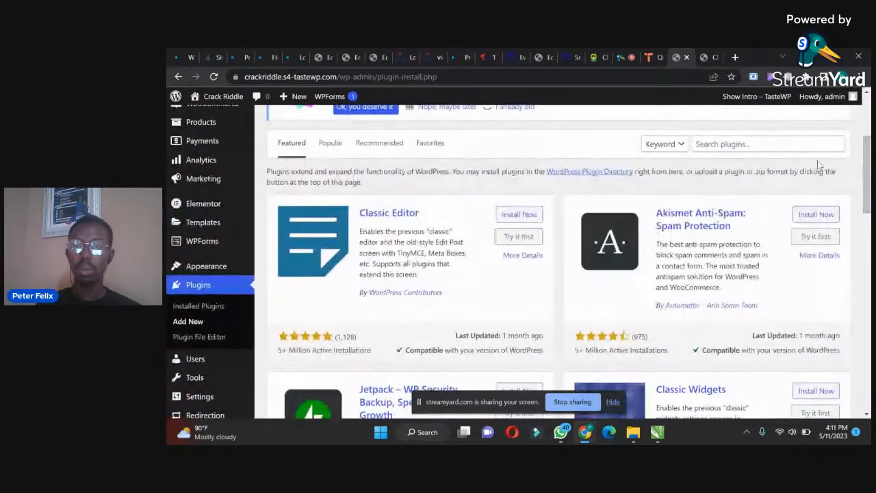
click(763, 142)
text(paystack)
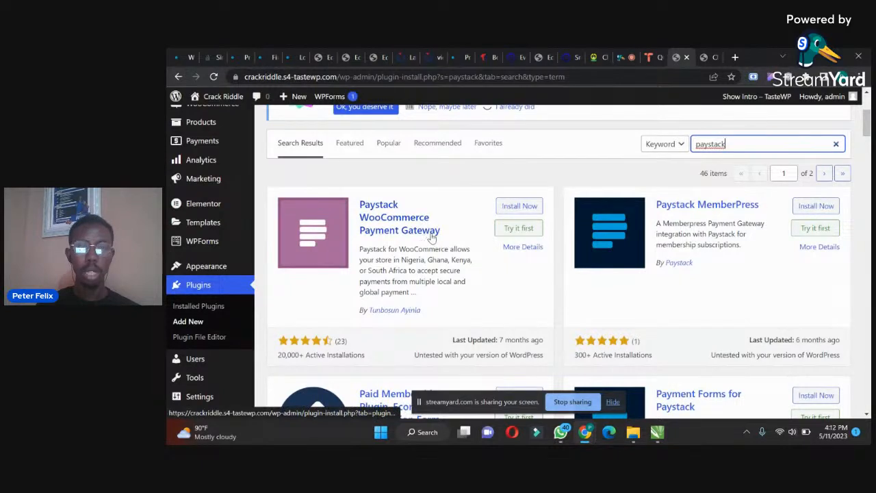
click(504, 212)
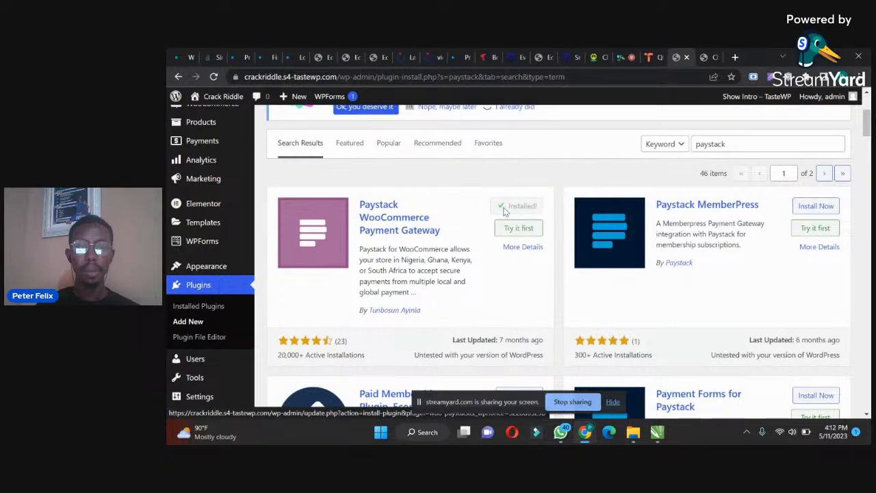
click(510, 209)
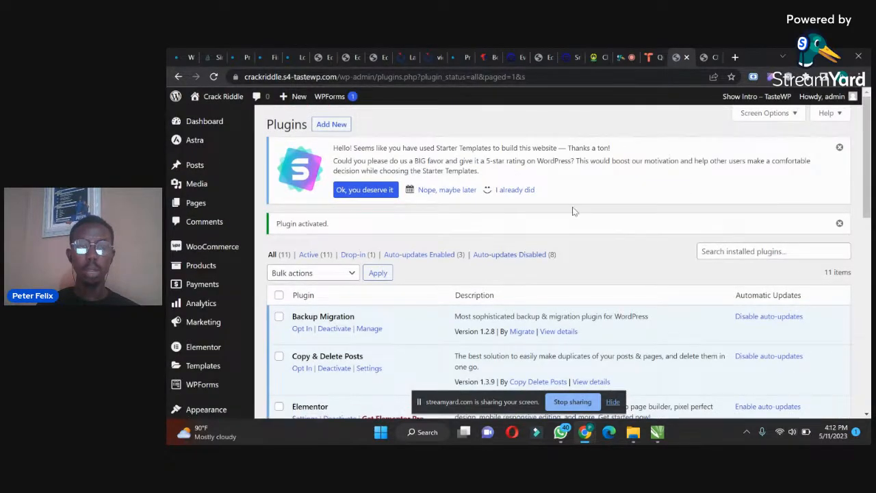
- Open the Paystack website in a new browser tab
click(742, 58)
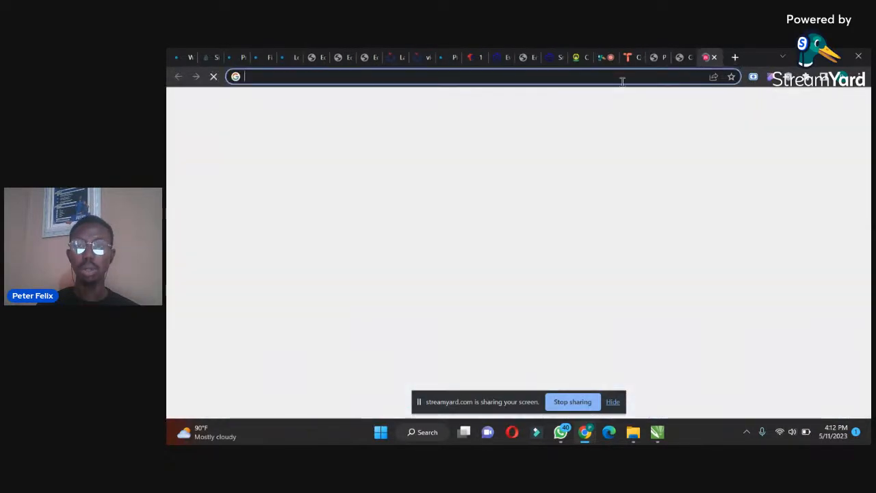
click(623, 82)
text(pa)
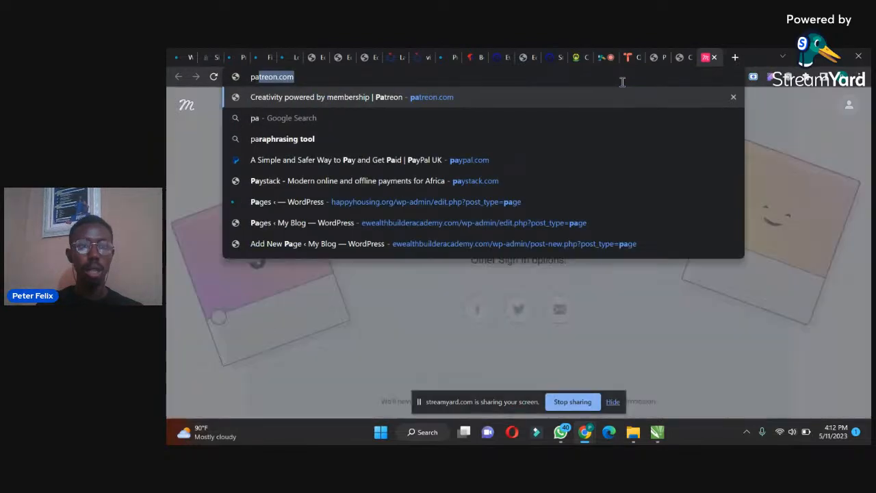
text(yst)
key(Return)
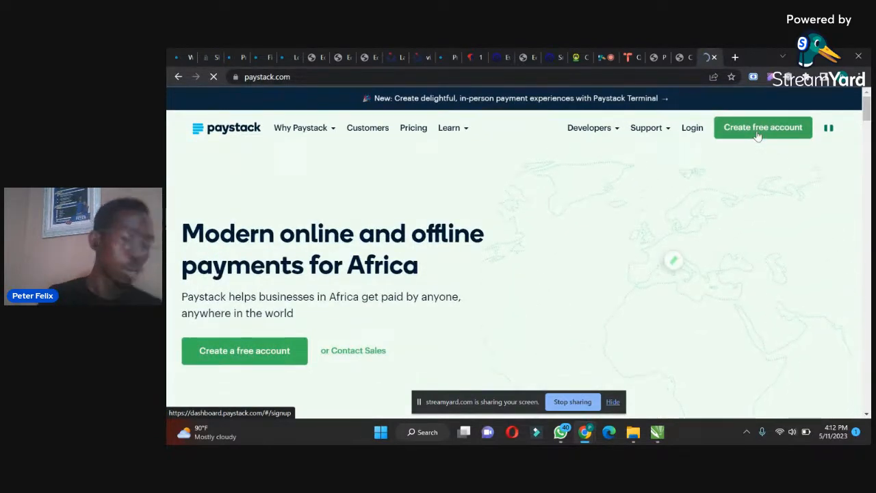
- Log in to the Paystack merchant dashboard, then return to the Crack Riddle checkout tab
click(692, 128)
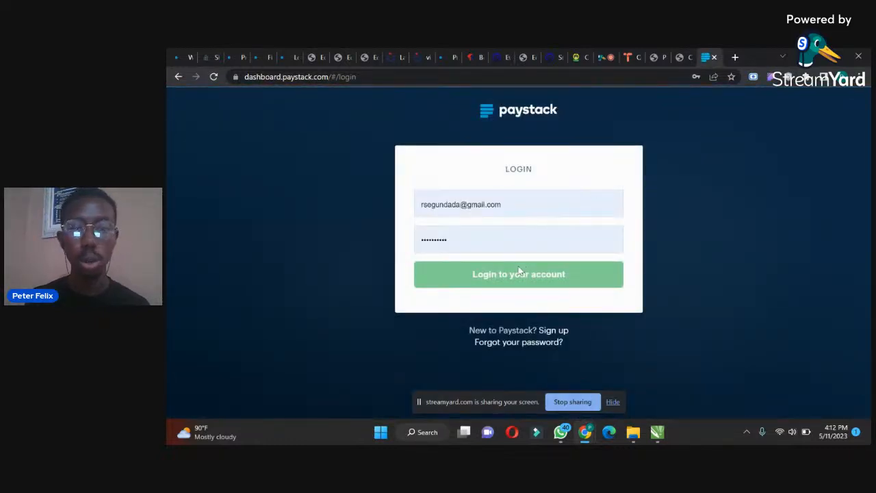
click(489, 237)
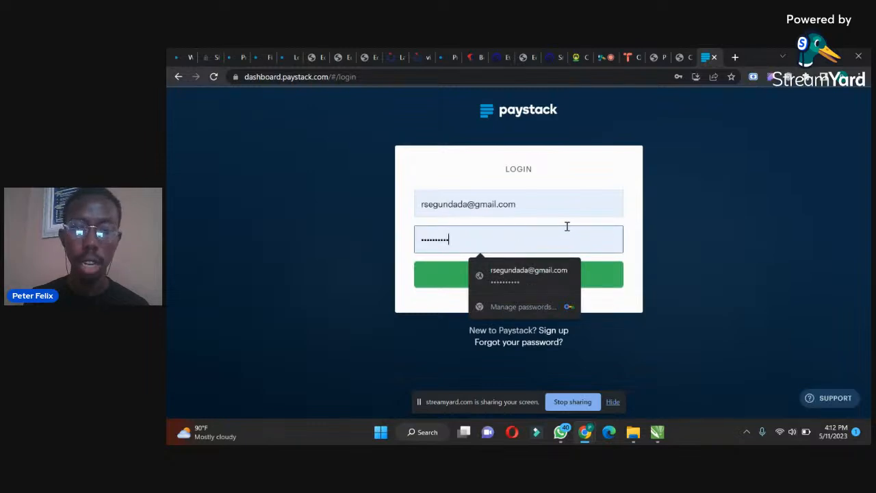
click(593, 203)
click(595, 275)
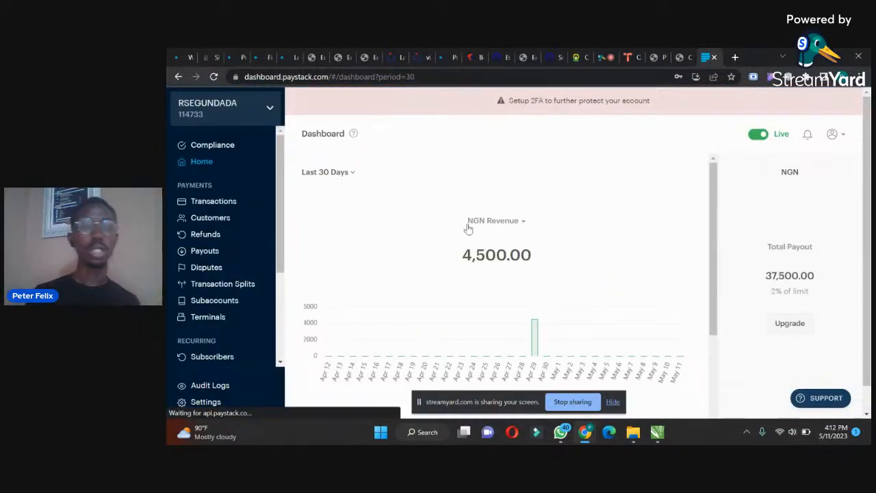
click(683, 56)
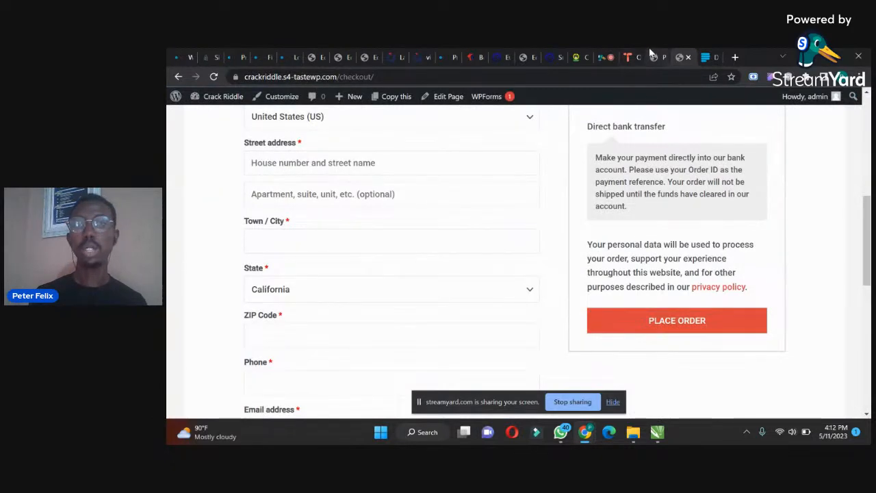
- Check that Paystack is in the installed plugins list, then open WooCommerce's General settings
click(650, 54)
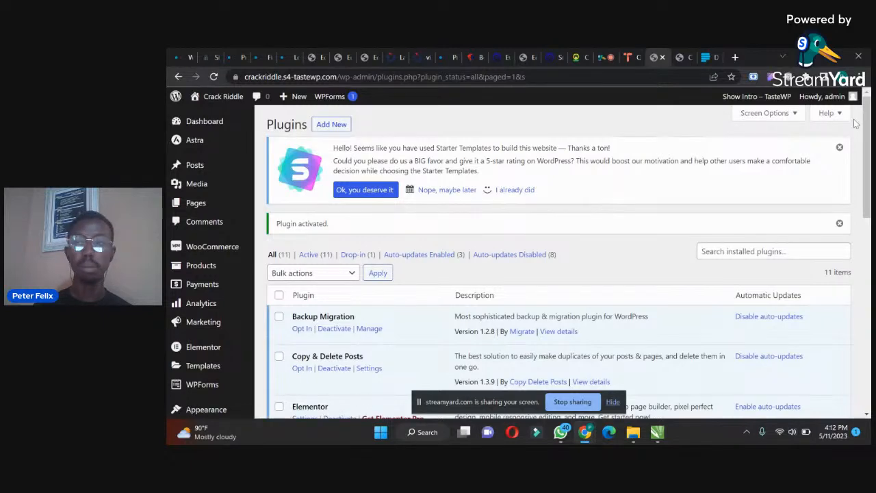
scroll(866, 157, down, 2)
scroll(866, 157, down, 7)
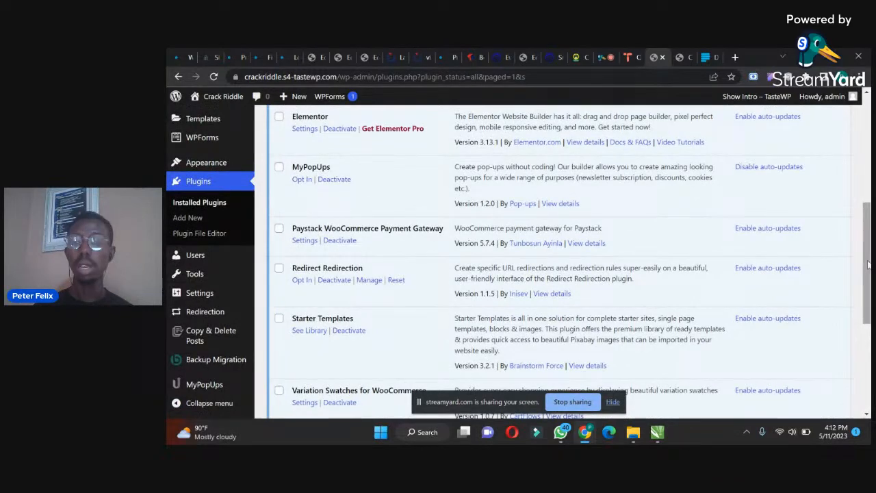
scroll(868, 264, up, 6)
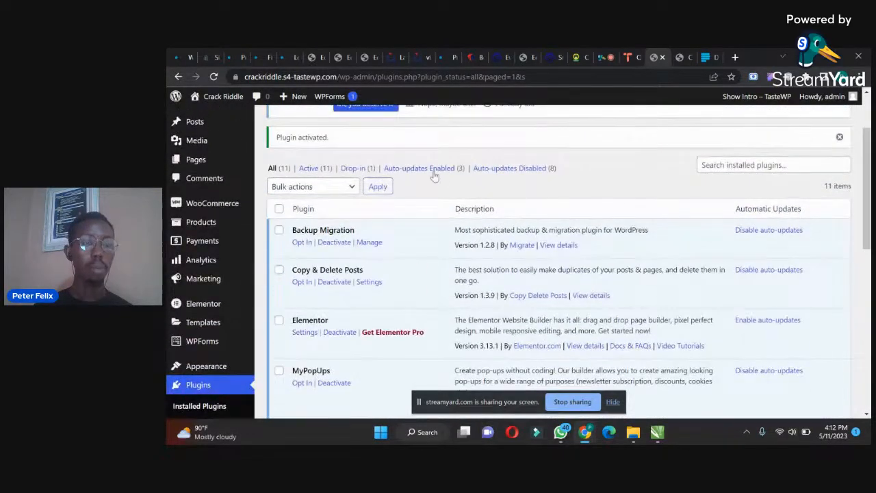
mouse_move(231, 203)
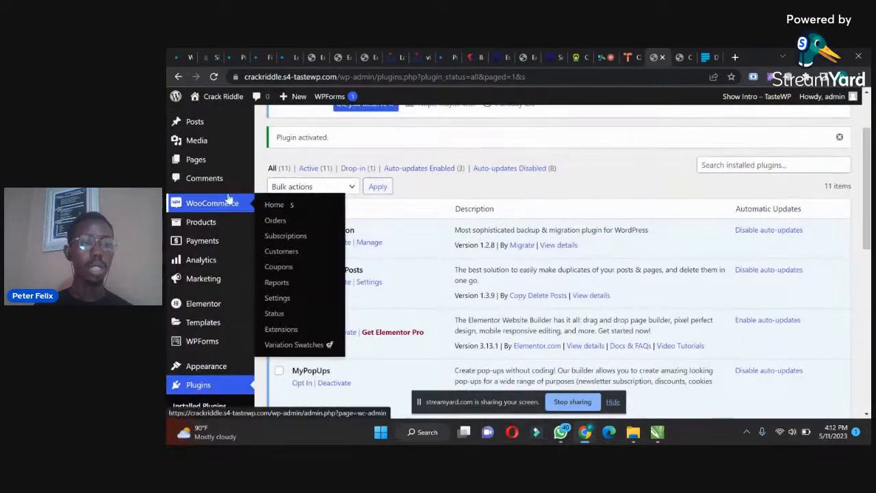
click(277, 300)
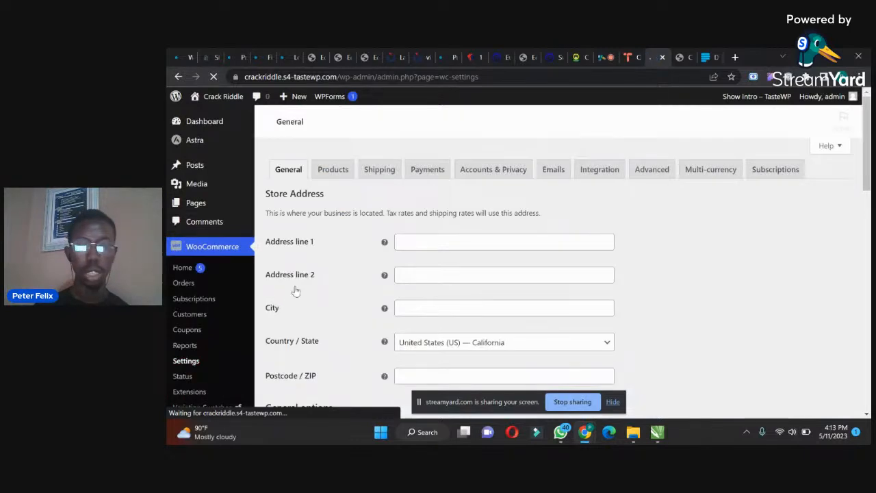
- Switch Paystack's Enabled toggle on under WooCommerce Payments and open its 'Finish set up' settings
click(420, 171)
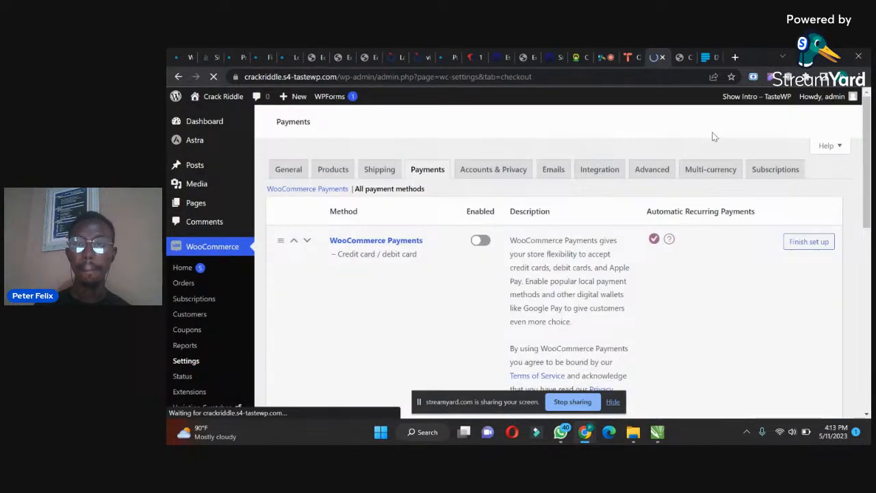
drag(871, 142, 830, 343)
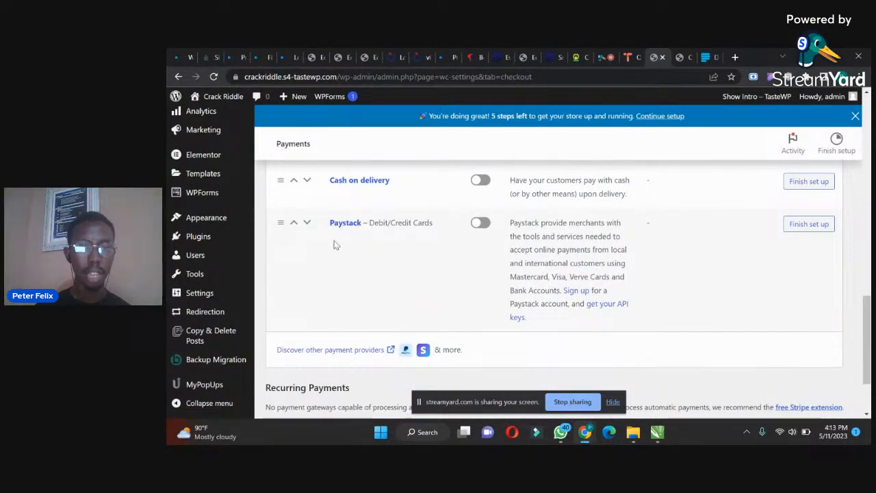
drag(868, 332, 828, 318)
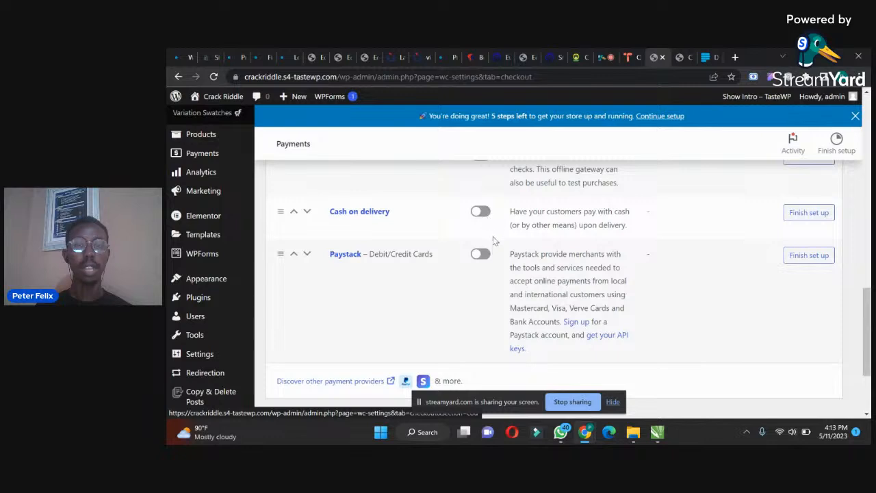
click(481, 254)
click(799, 260)
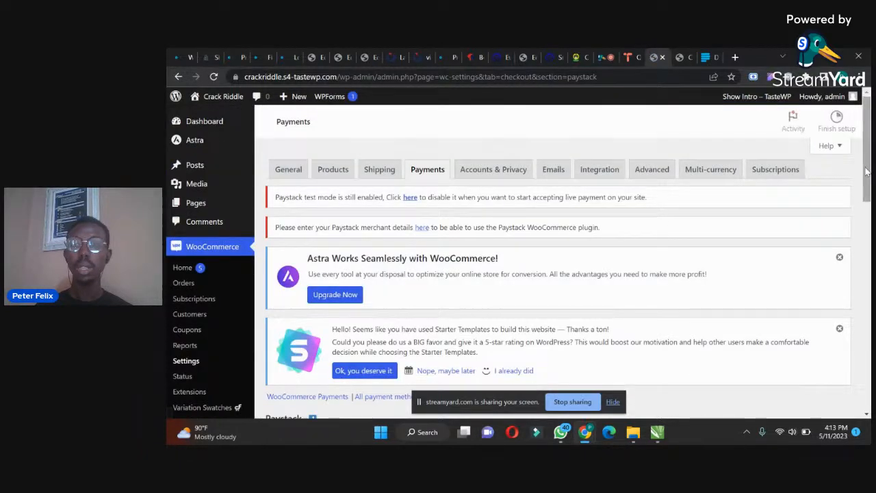
- Look over Paystack's 'Debit/Credit Cards' title and checkout description text
scroll(855, 260, down, 5)
drag(856, 260, 853, 274)
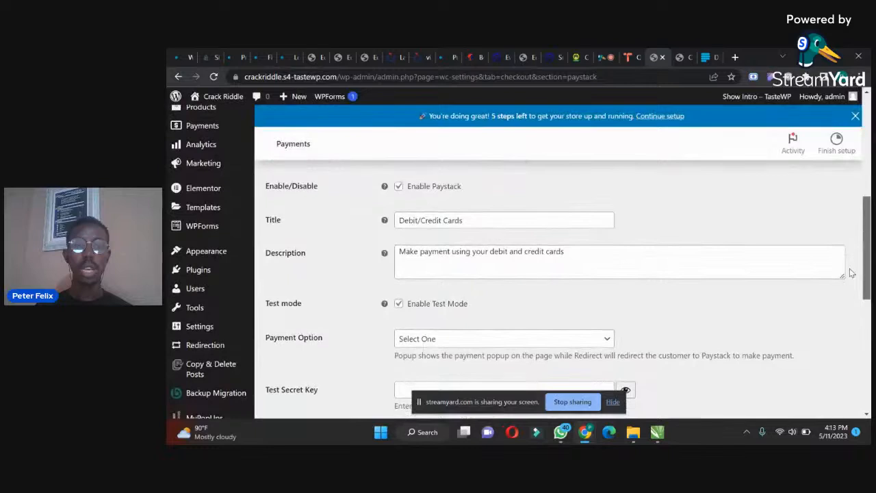
drag(491, 221, 389, 215)
drag(569, 251, 349, 259)
click(352, 262)
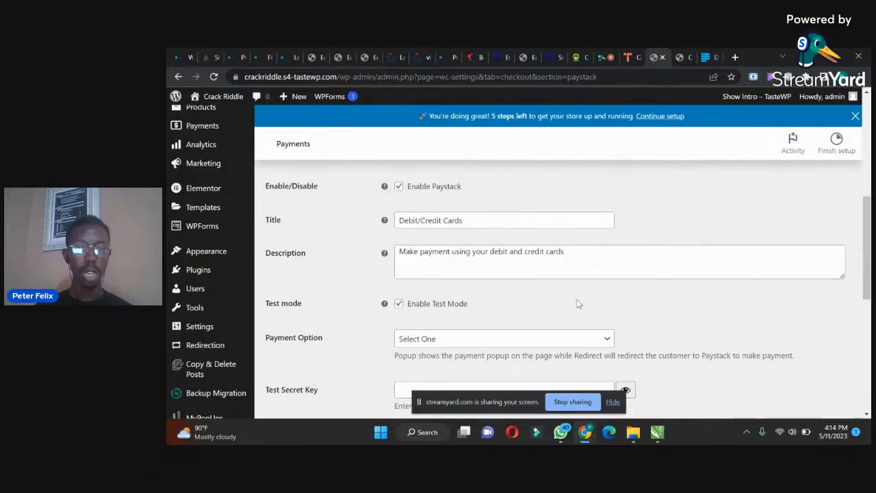
- Set Paystack's Payment Option to Popup, then switch to the Paystack dashboard tab
scroll(862, 273, down, 2)
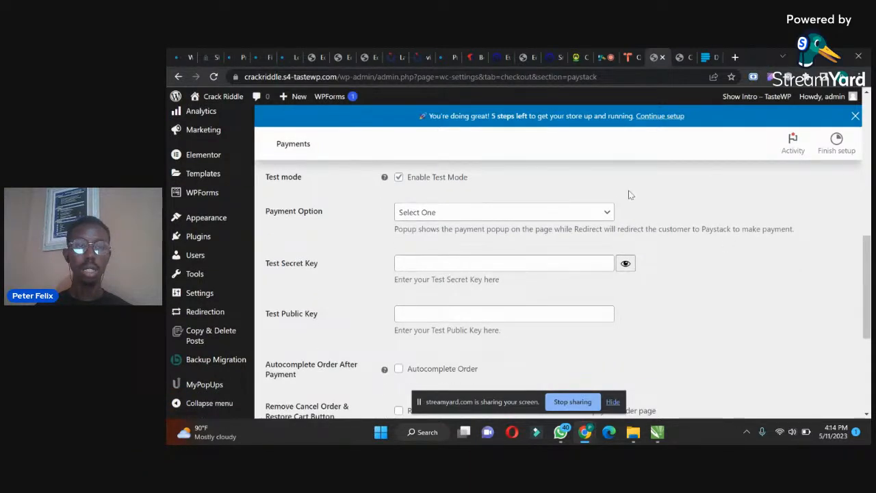
click(430, 212)
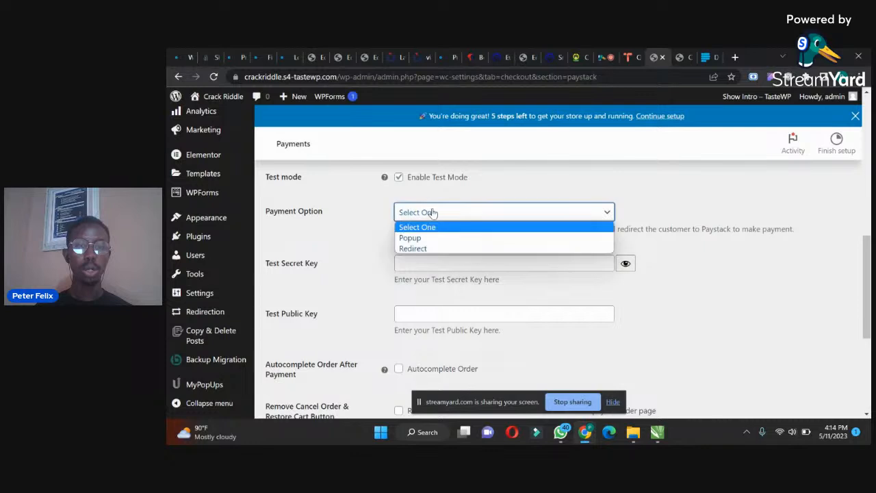
click(418, 241)
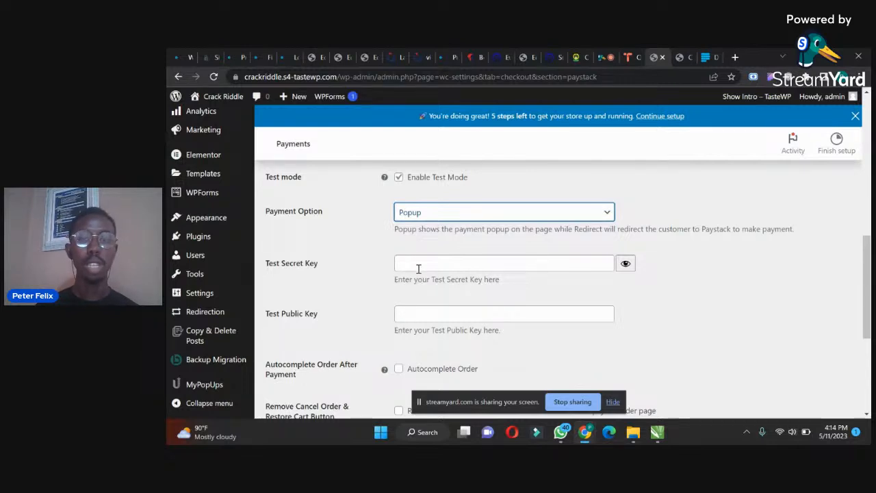
drag(861, 254, 841, 255)
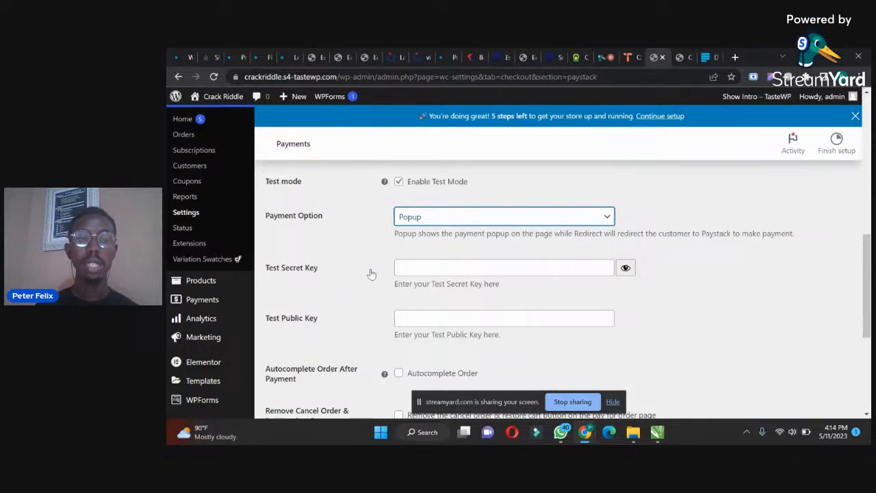
click(711, 54)
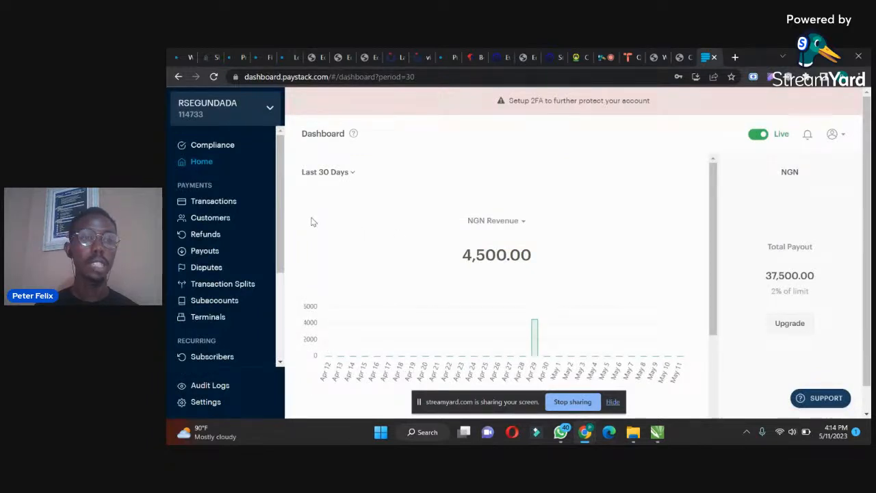
- View the Paystack dashboard's API Keys & Webhooks page, then return to WordPress's Paystack settings
drag(278, 204, 278, 289)
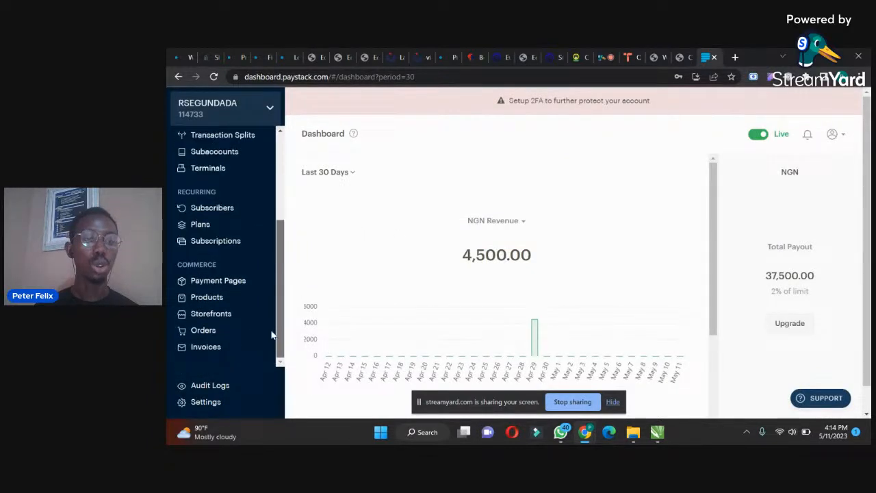
click(210, 404)
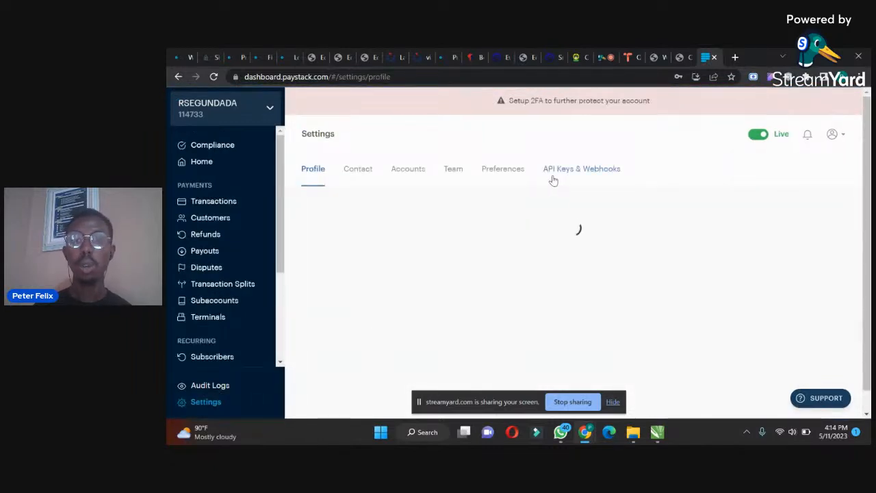
click(597, 171)
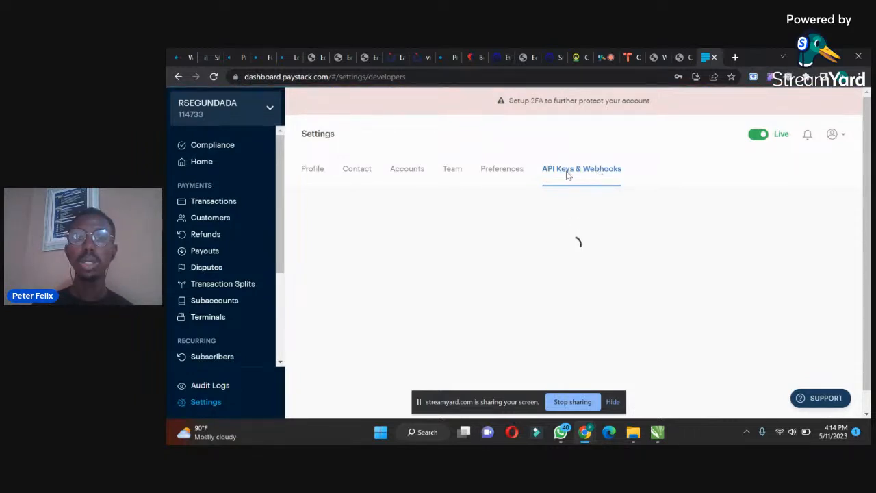
click(612, 402)
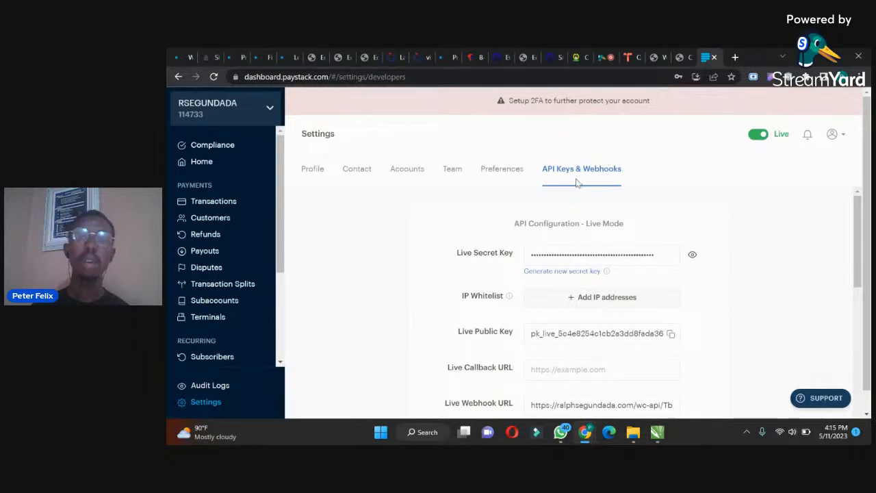
mouse_move(857, 221)
mouse_down()
mouse_move(849, 363)
mouse_move(843, 215)
mouse_up()
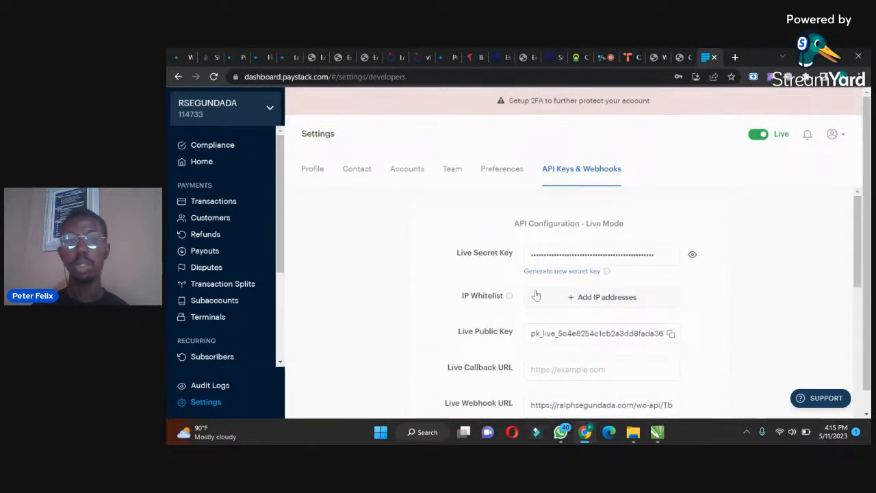
click(658, 57)
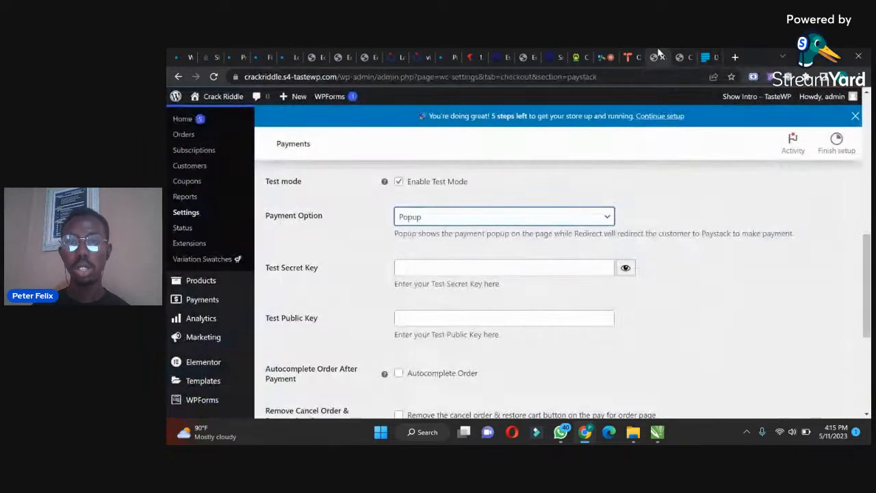
- Try the empty test secret and public key fields, skip the suggested key, and review the remaining options
click(458, 270)
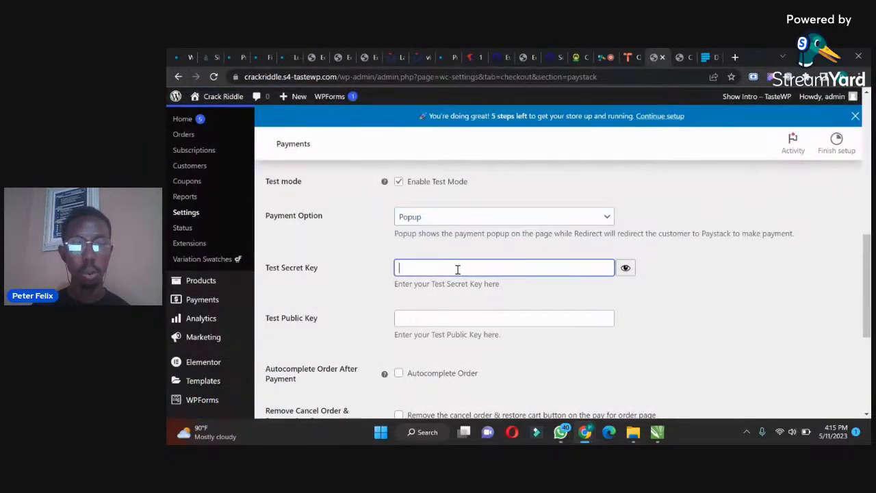
click(421, 319)
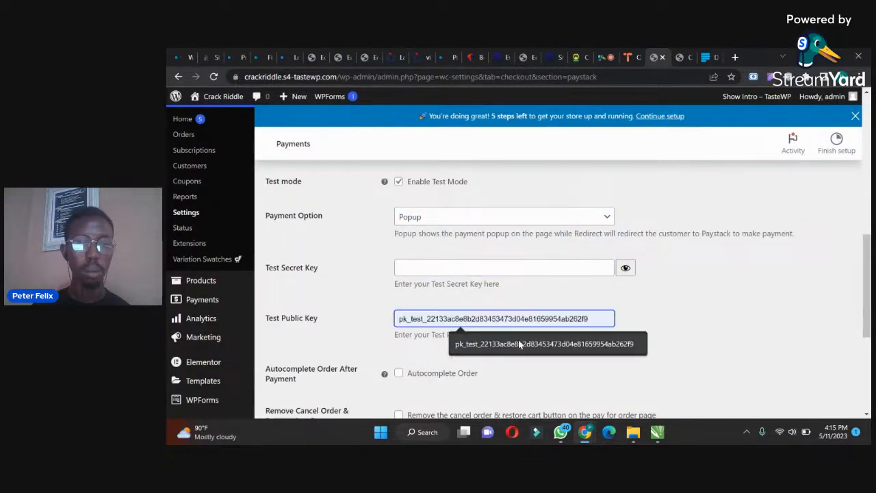
click(667, 310)
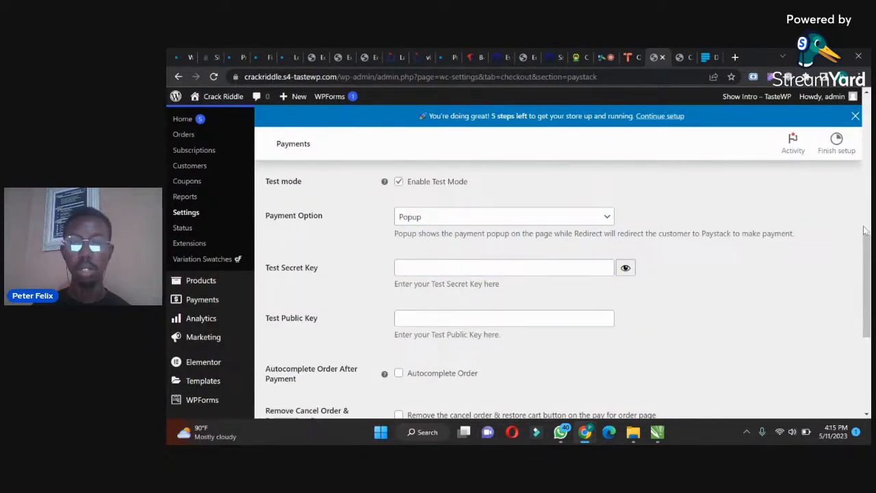
scroll(856, 326, down, 4)
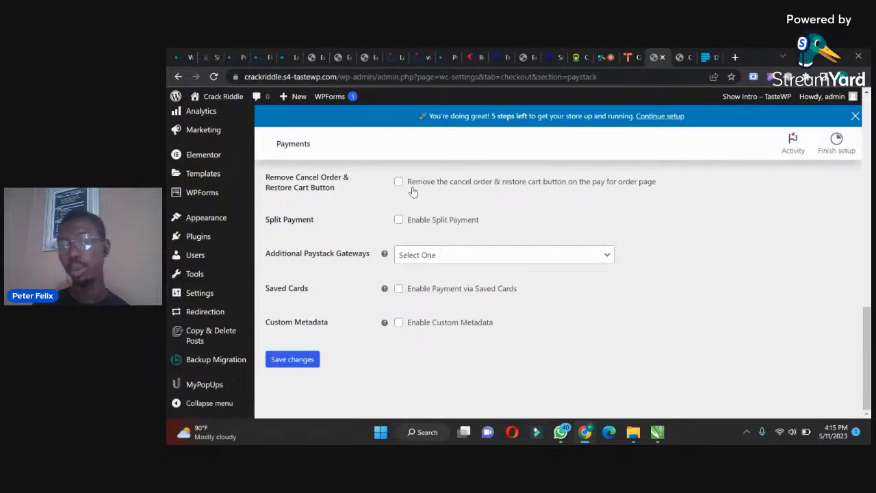
drag(867, 347, 867, 327)
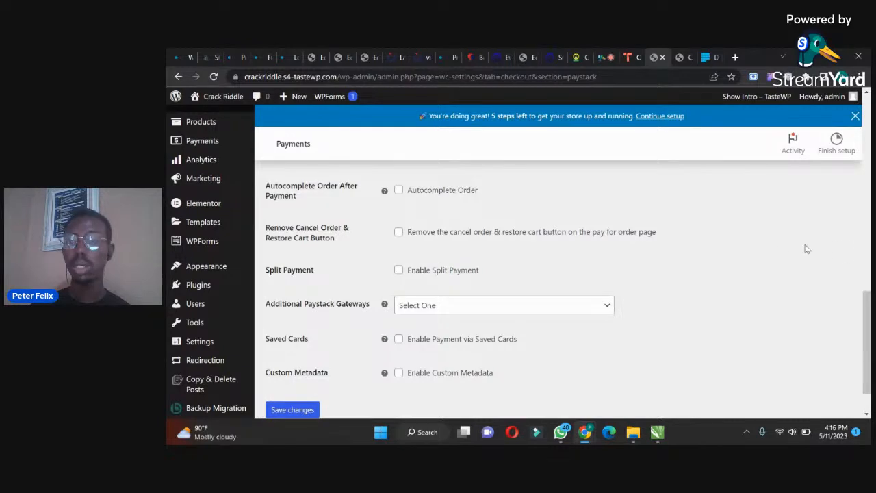
drag(867, 320, 866, 337)
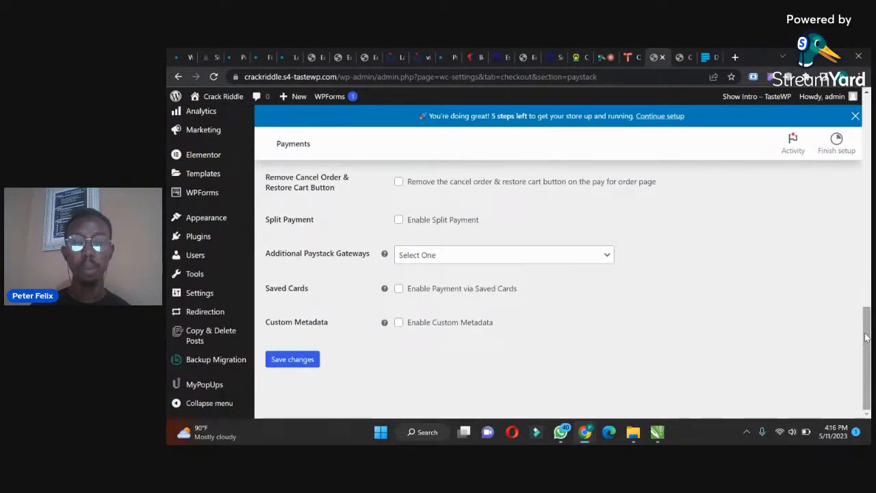
click(737, 58)
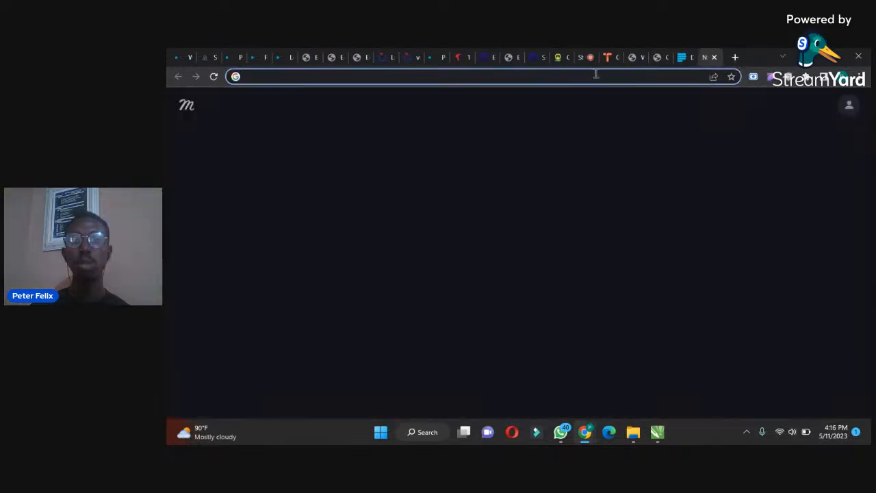
- Go to flutterwave.com and sign in to the dashboard with the saved e-mail and password
click(594, 74)
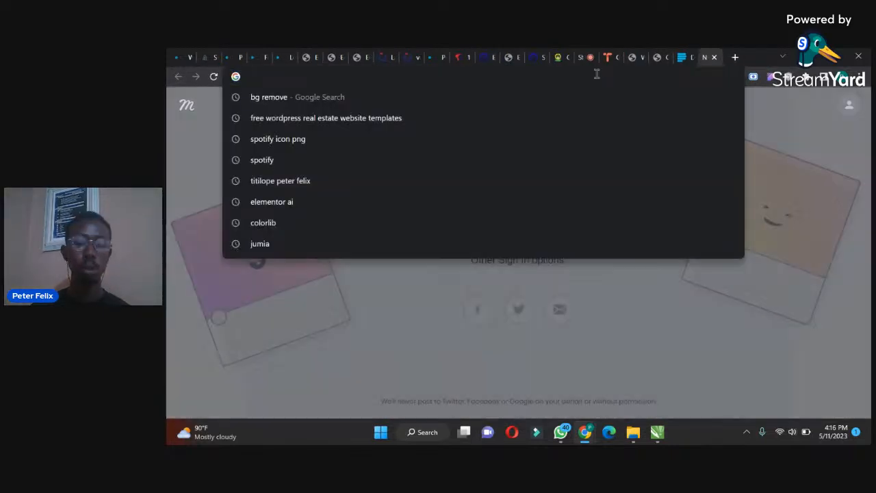
text(flutterwave.com/ng/)
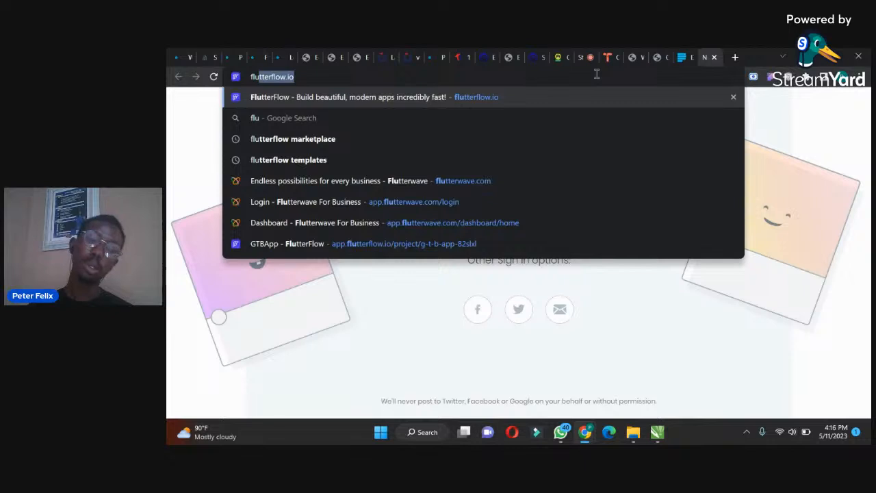
click(401, 177)
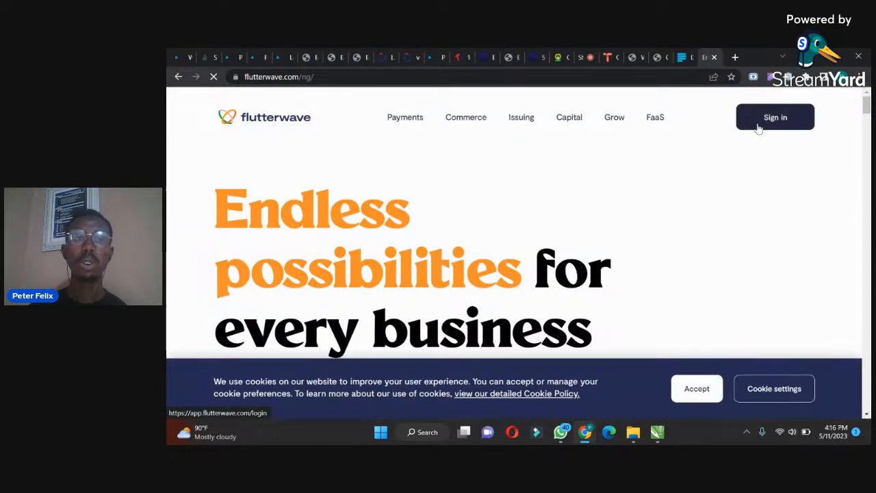
click(757, 123)
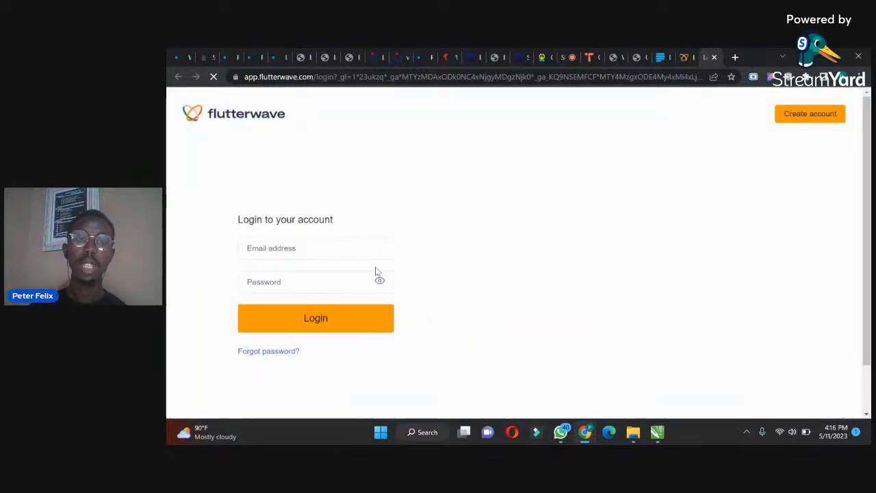
click(353, 248)
click(275, 286)
click(314, 278)
click(358, 152)
click(299, 322)
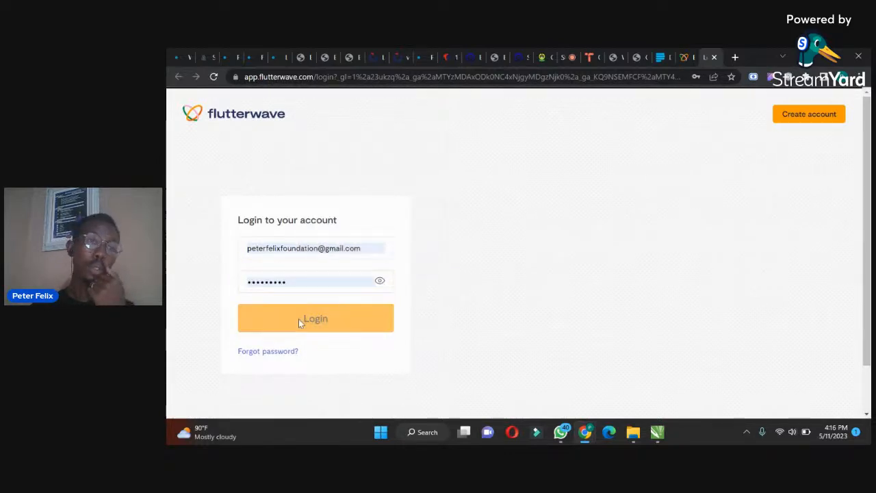
click(298, 321)
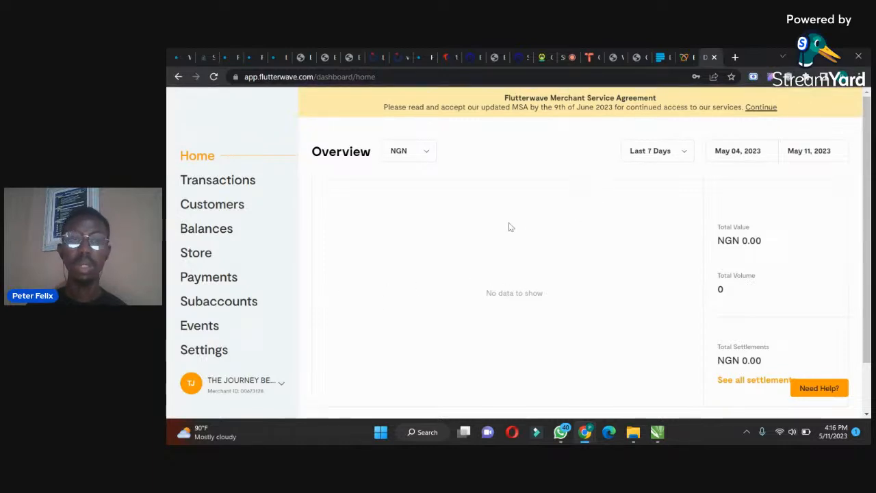
- Bring up the Live API Keys page under Settings, then start another blank tab
click(204, 351)
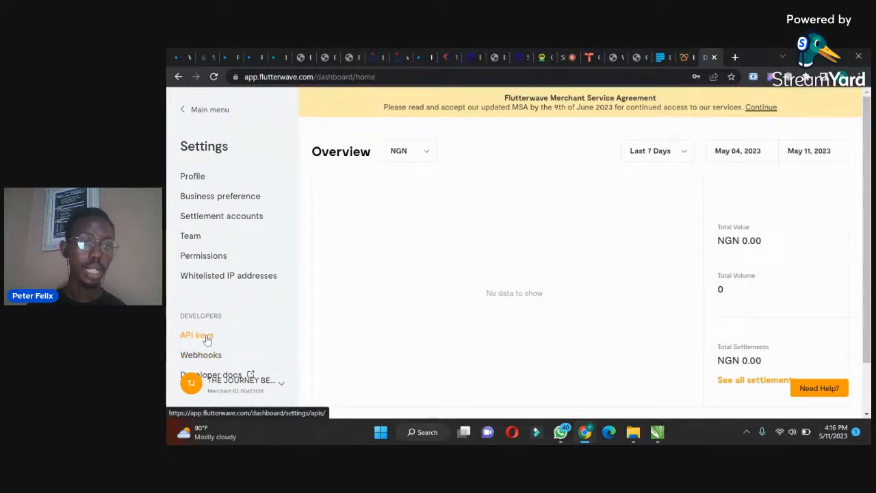
click(206, 340)
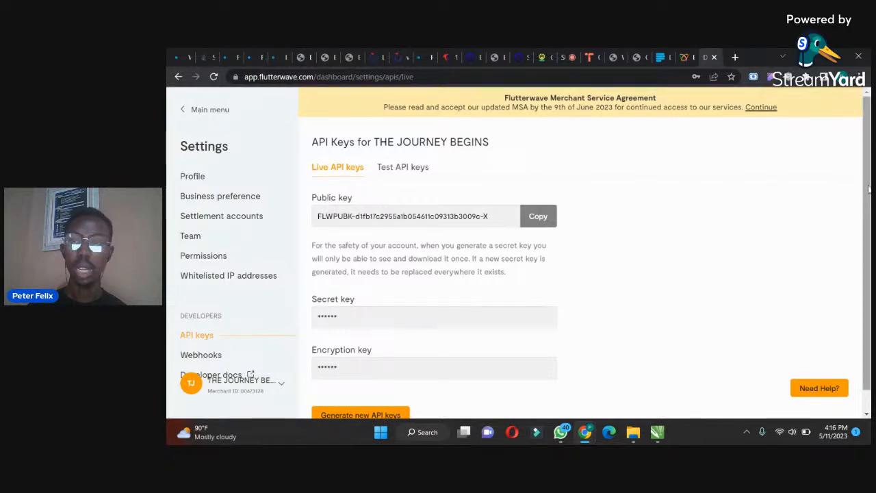
drag(868, 193, 865, 237)
scroll(867, 306, up, 1)
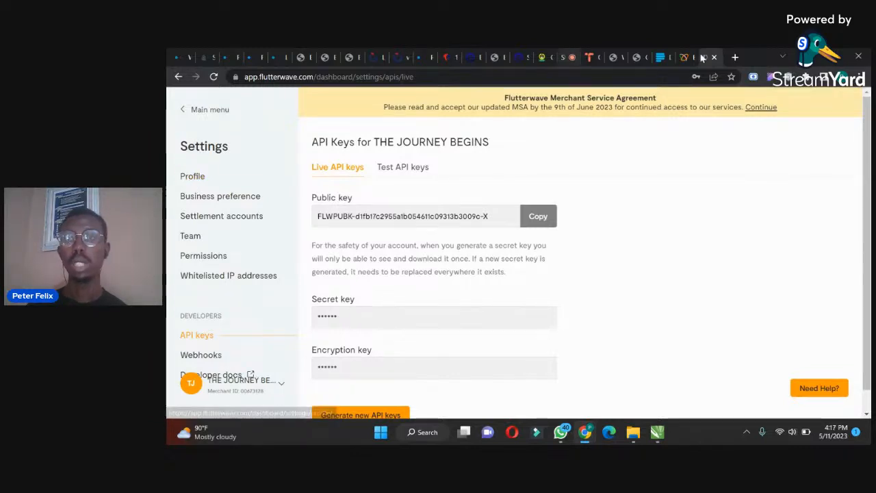
click(735, 57)
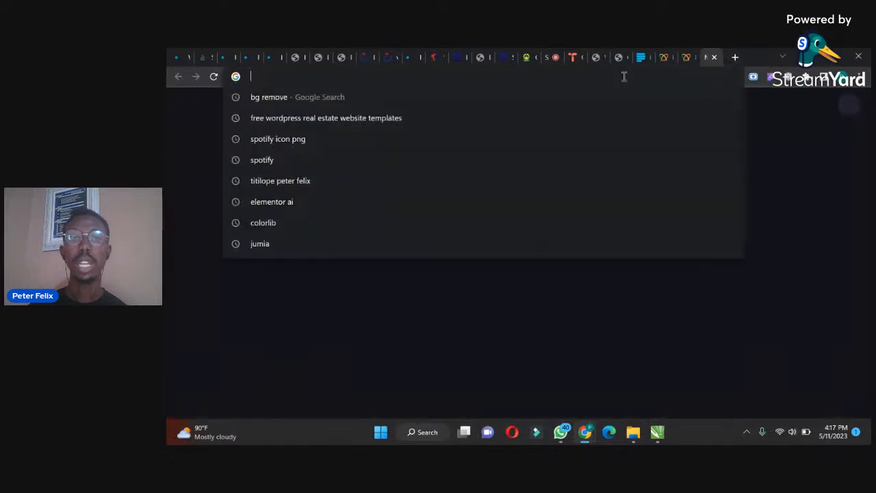
- Load awlpof.org and open its Flutterwave card donation form through DONATE NOW
text(aw)
key(Return)
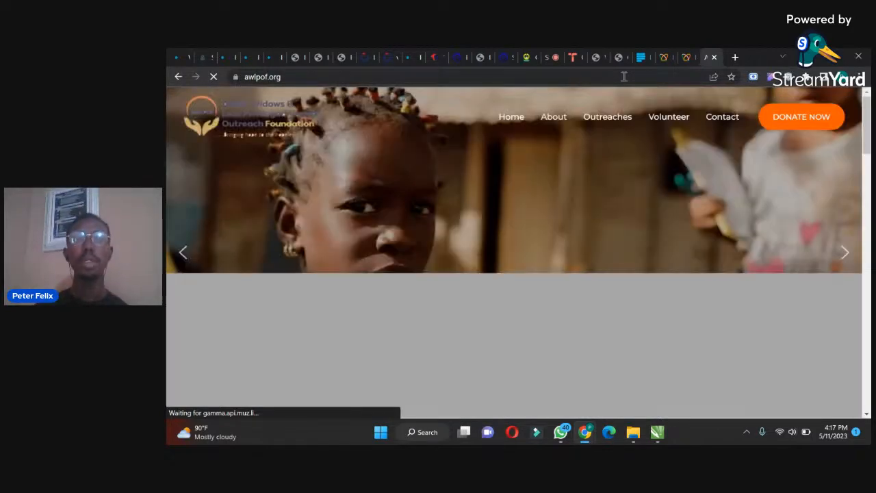
click(790, 126)
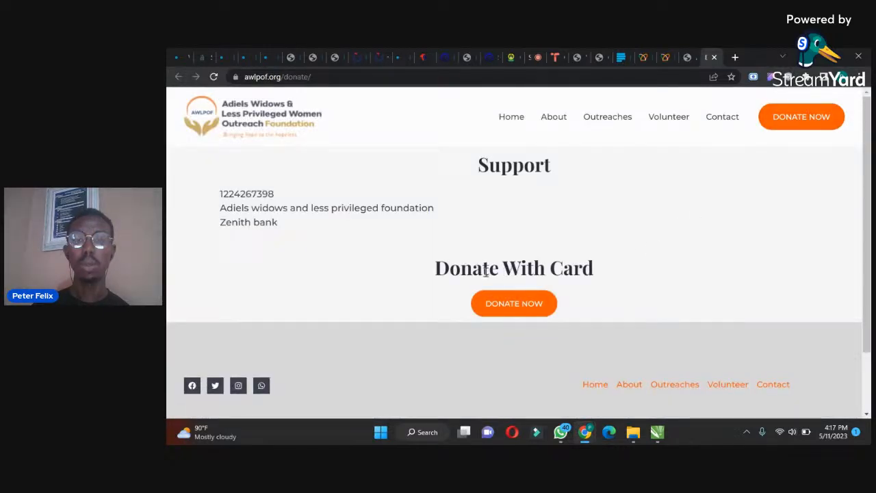
click(513, 306)
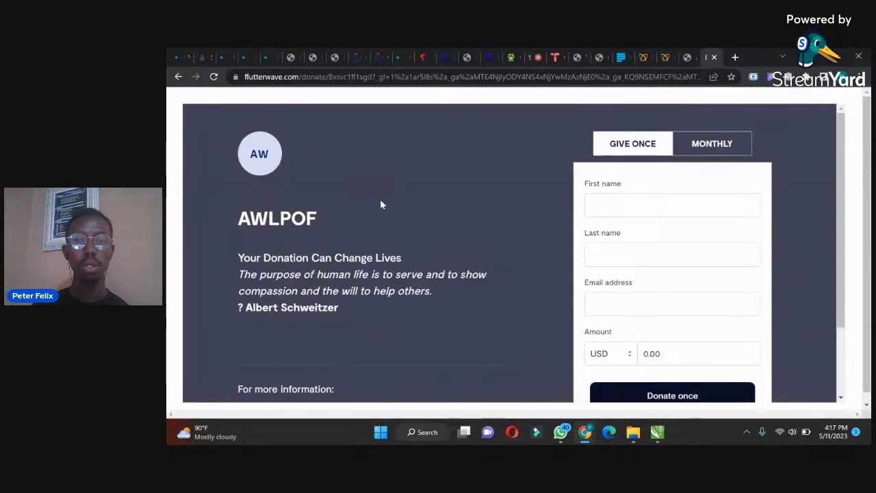
drag(841, 190, 843, 222)
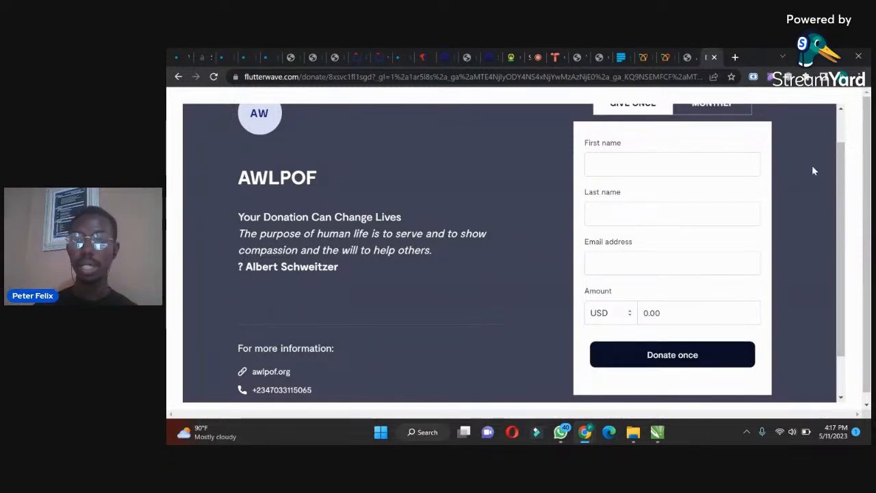
scroll(847, 190, up, 1)
scroll(834, 205, down, 2)
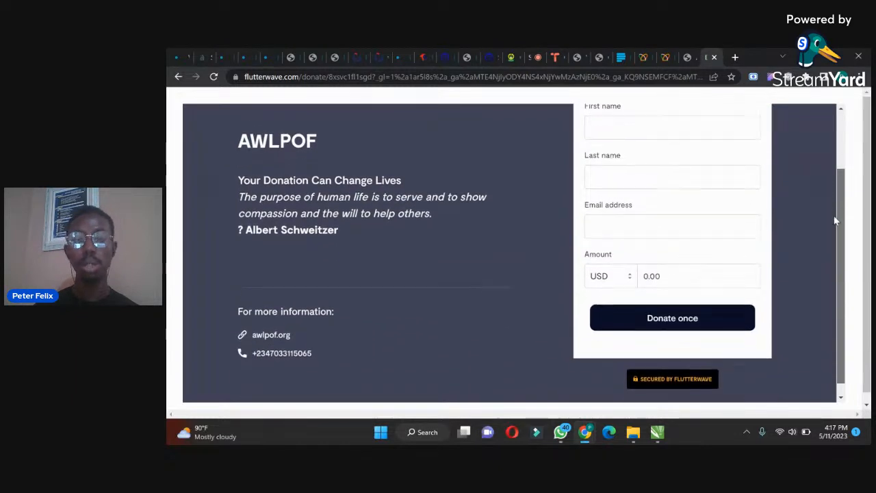
scroll(834, 211, up, 2)
- Preview MONTHLY giving, switch back to GIVE ONCE, then open a new tab
click(709, 140)
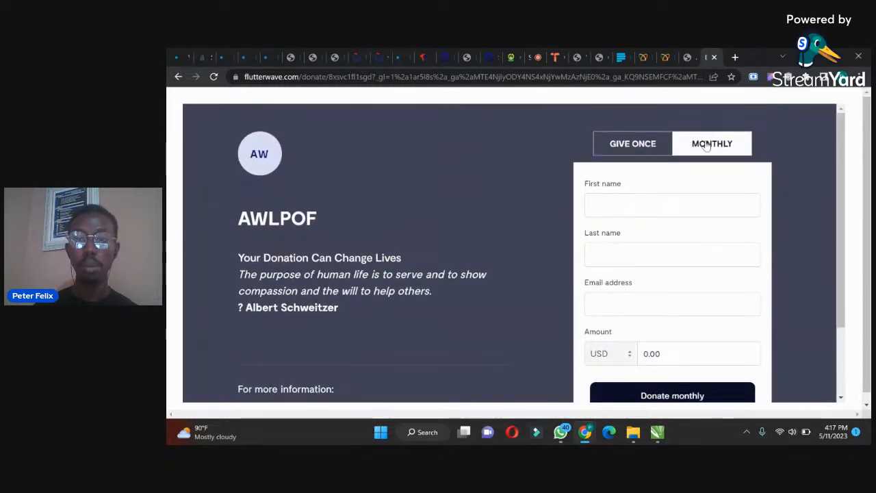
click(651, 145)
scroll(838, 134, down, 2)
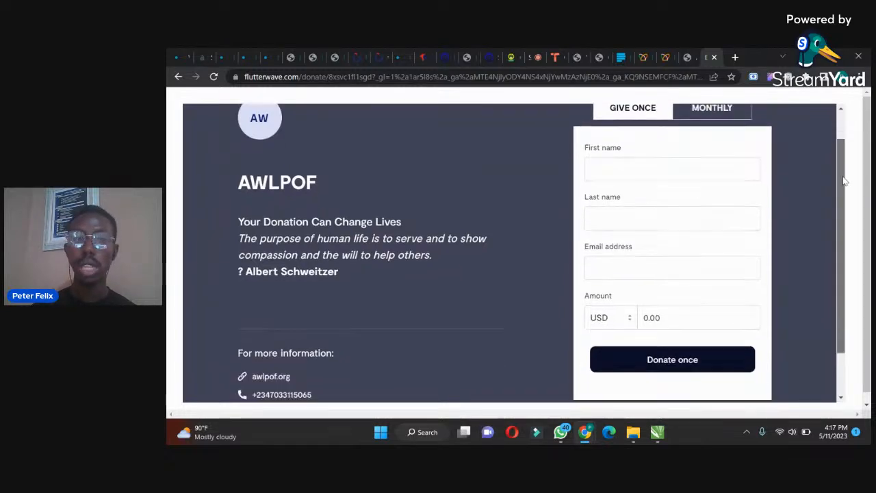
scroll(838, 134, up, 2)
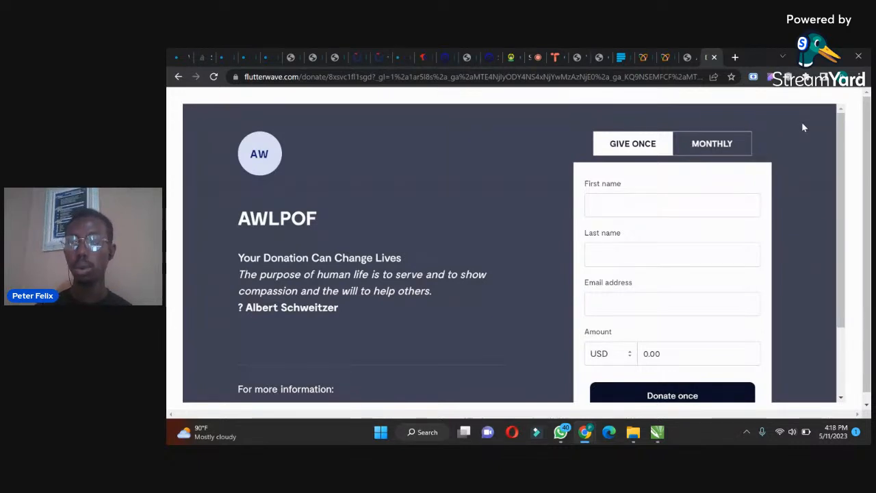
drag(845, 131, 839, 201)
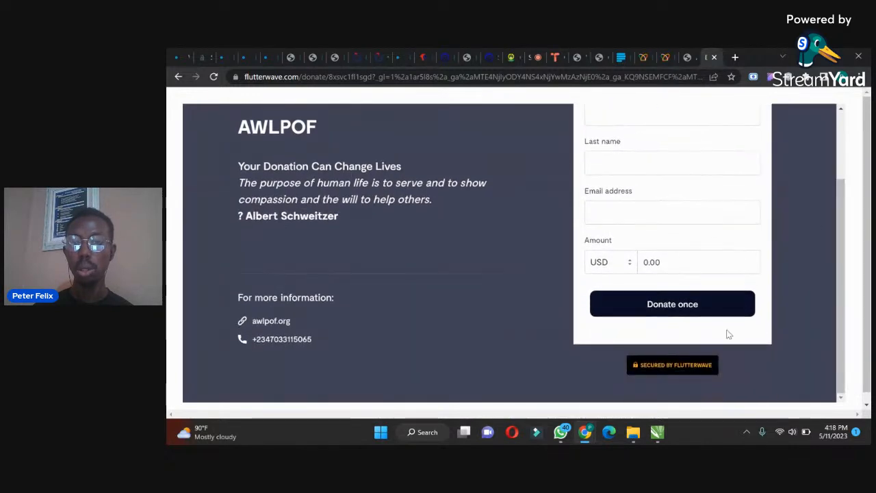
click(736, 58)
- Load threshinghouse.org's Give page and compare the bank transfer details with the online form
click(599, 78)
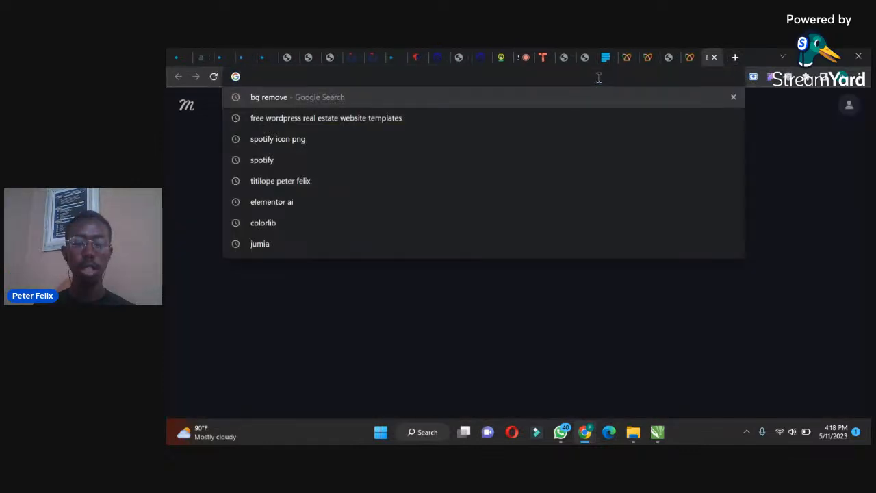
text(thr)
key(Return)
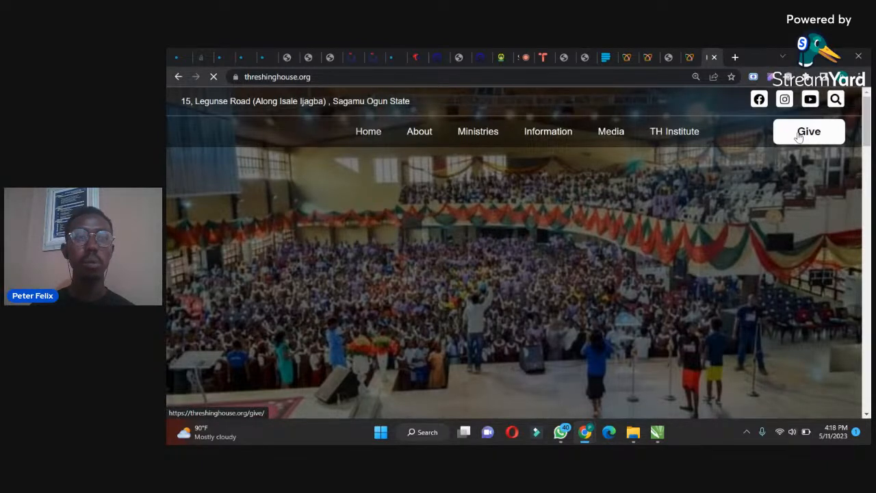
click(800, 136)
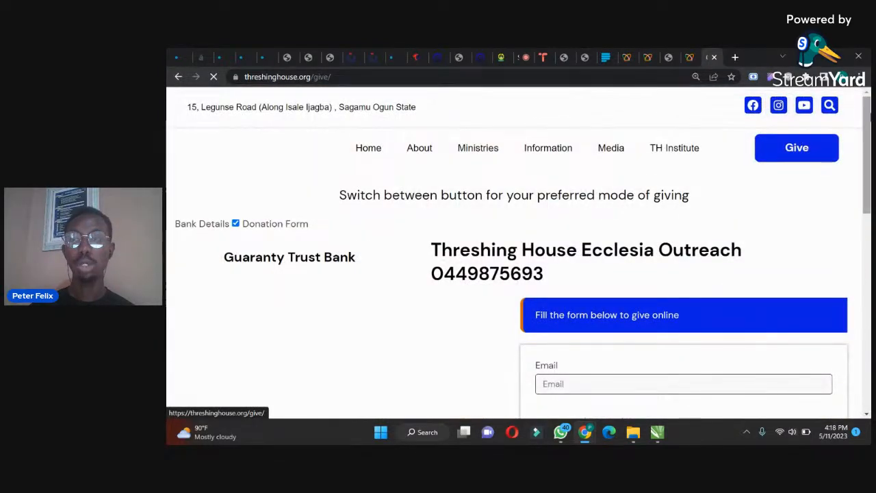
drag(868, 131, 867, 152)
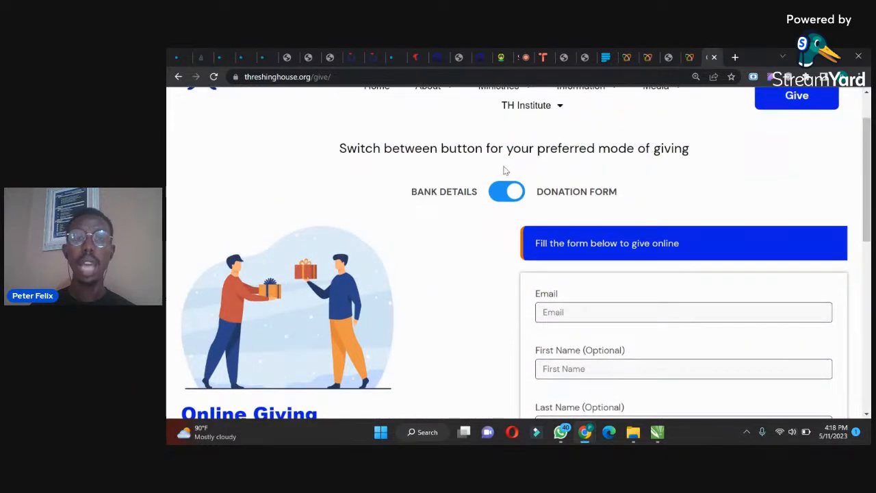
click(499, 195)
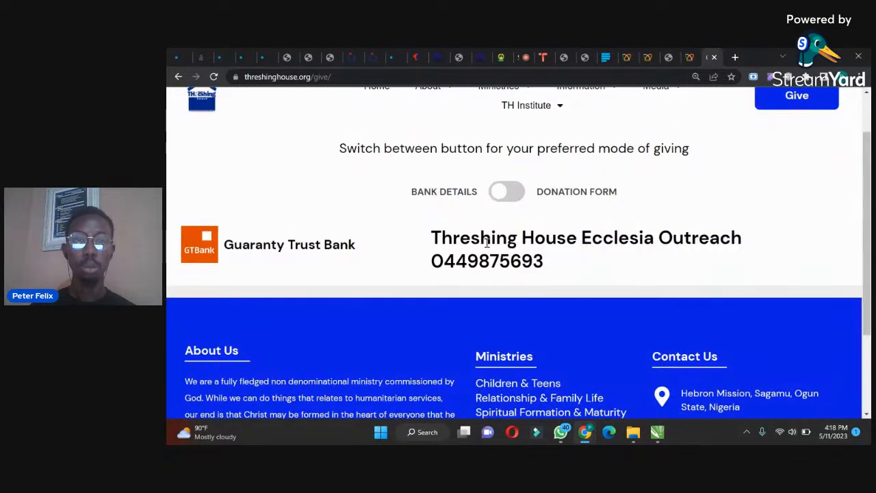
click(510, 195)
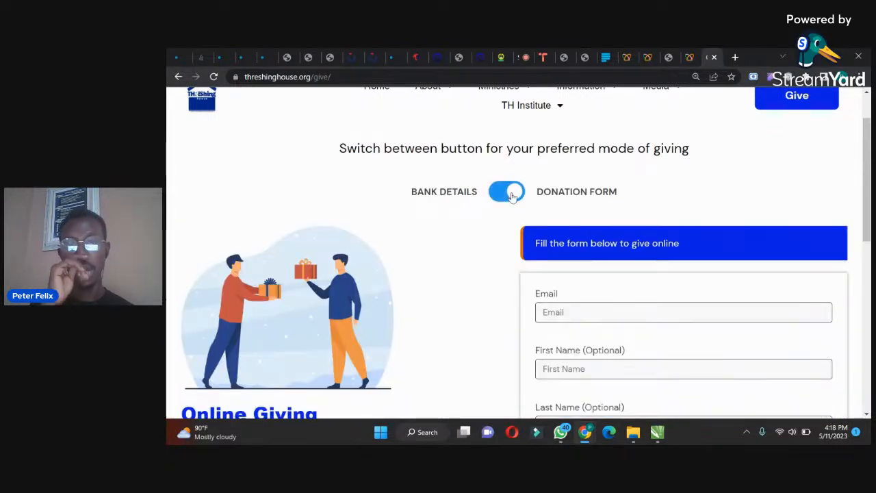
click(505, 197)
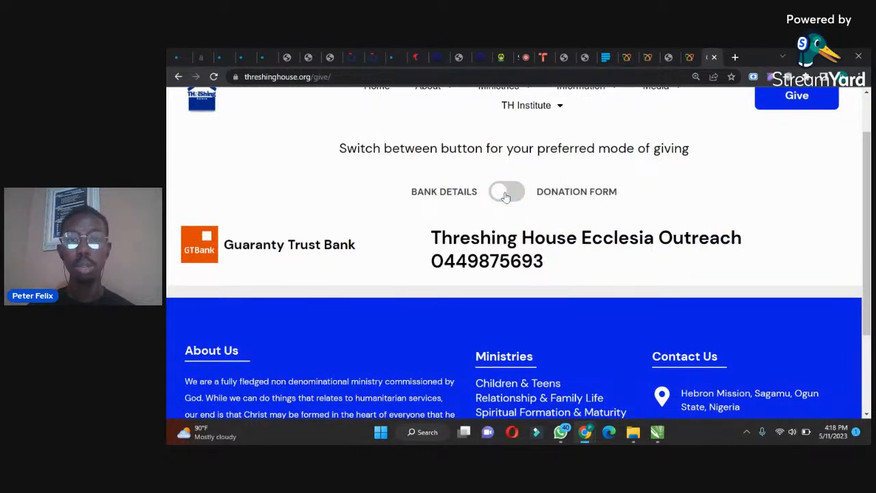
click(505, 196)
drag(869, 194, 855, 245)
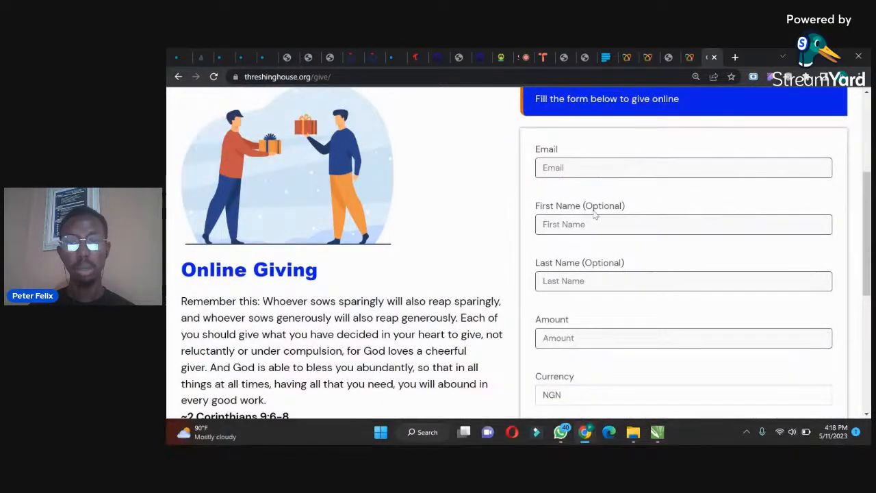
drag(865, 241, 865, 287)
- Submit a 500 USD donation with autofilled donor details, then go back to the home page
click(614, 212)
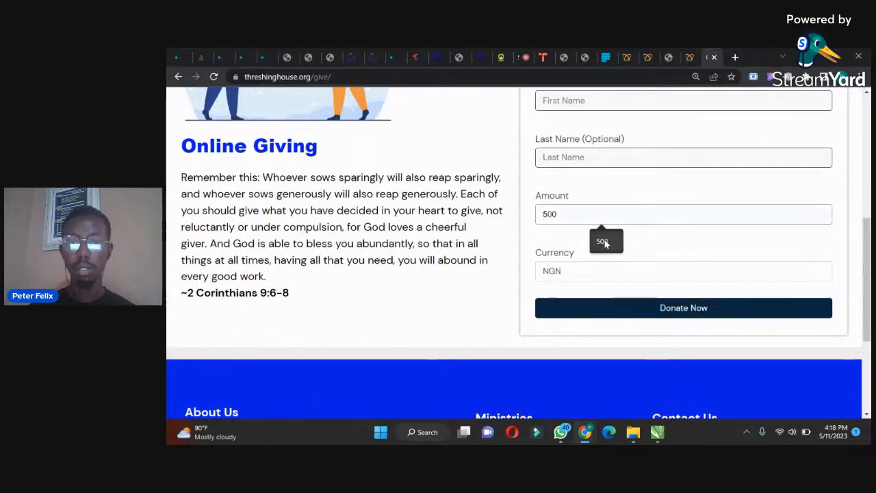
click(606, 241)
click(571, 274)
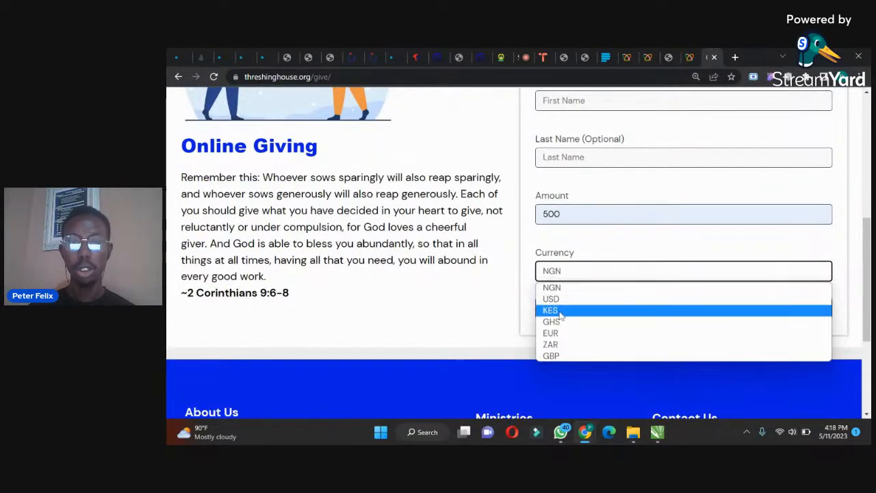
click(560, 299)
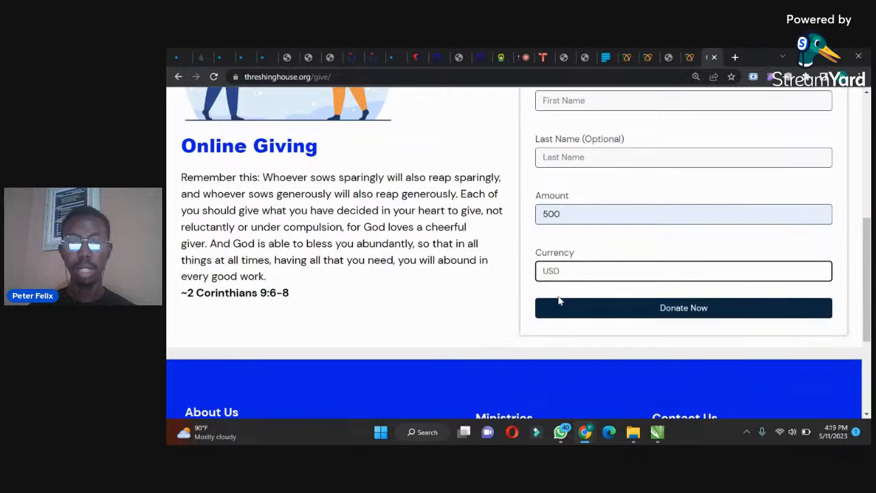
click(644, 309)
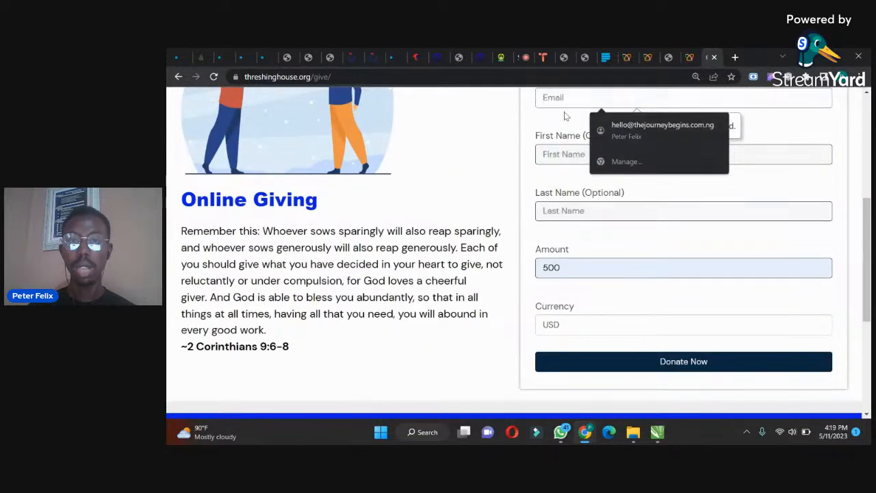
click(632, 131)
click(649, 373)
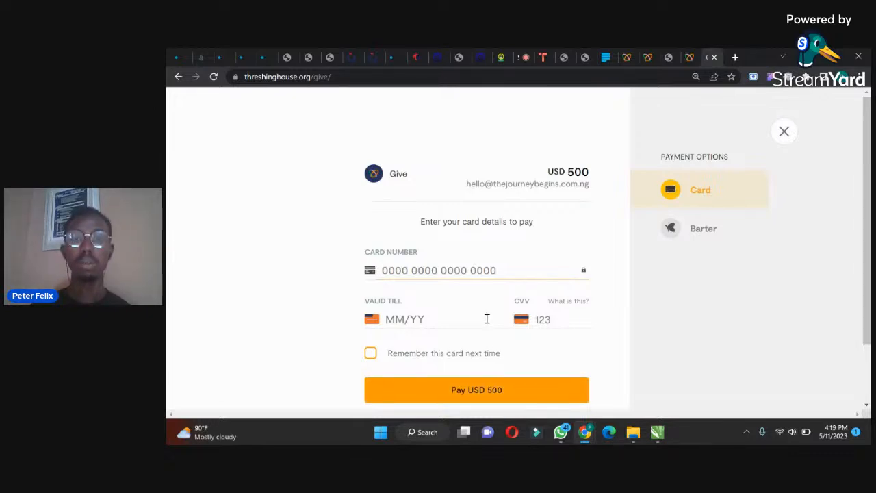
click(178, 77)
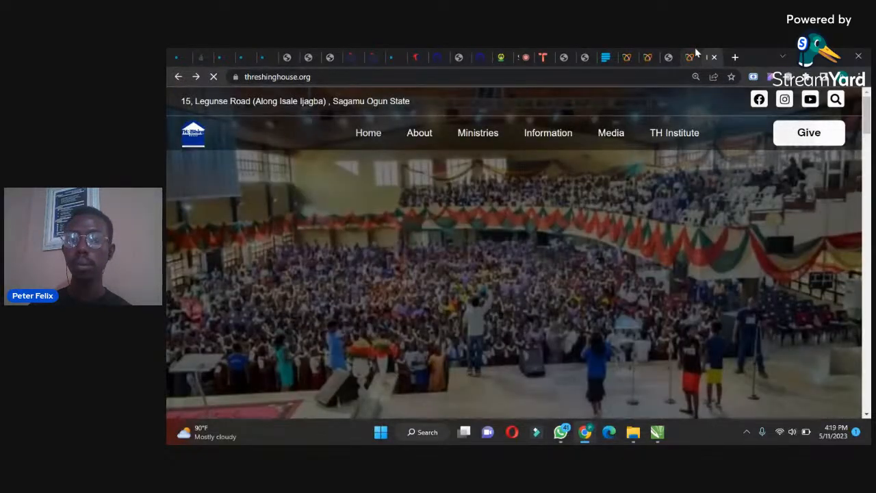
- Glance at AWLPOF, open the Flutterwave dashboard's Payments section, then switch to TasteWP's new-site details
click(691, 57)
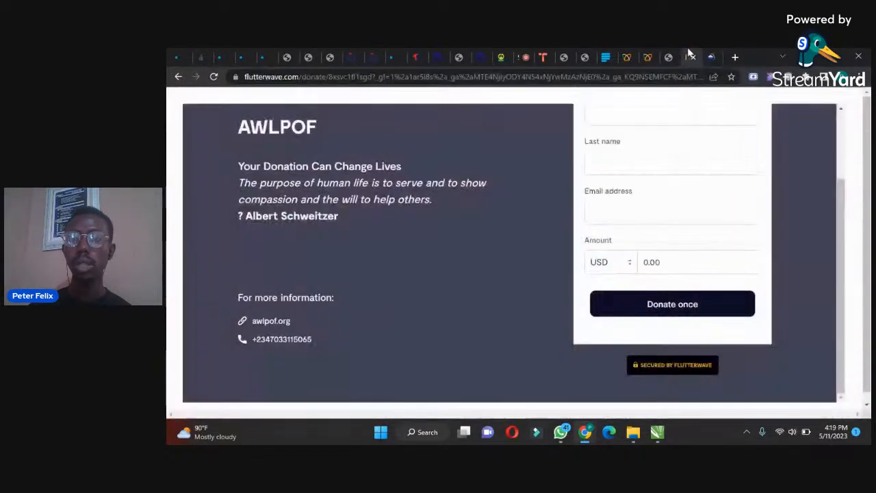
click(648, 53)
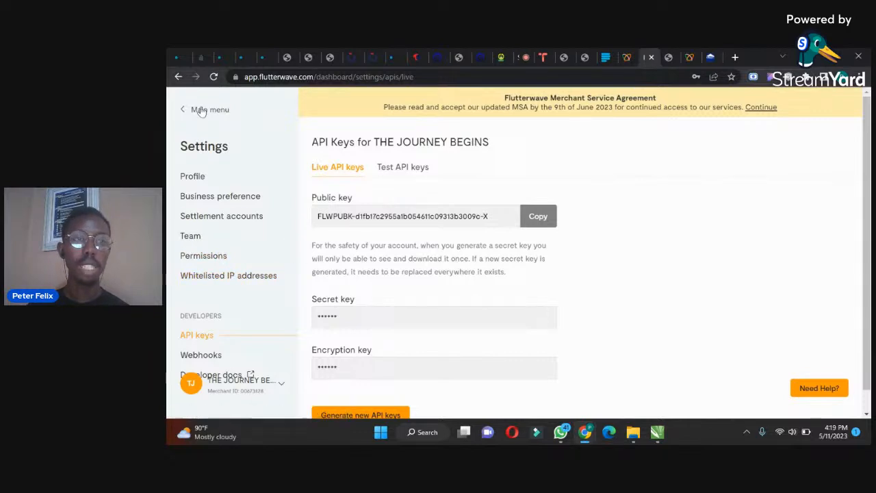
click(186, 113)
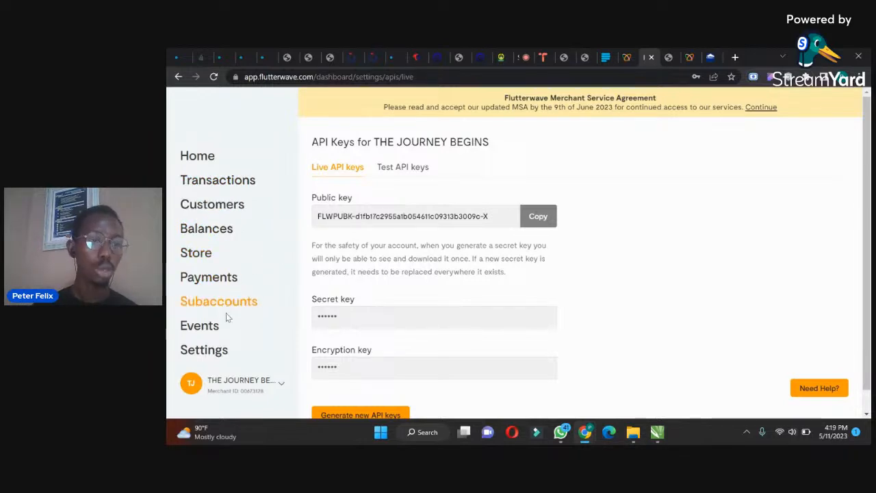
click(209, 277)
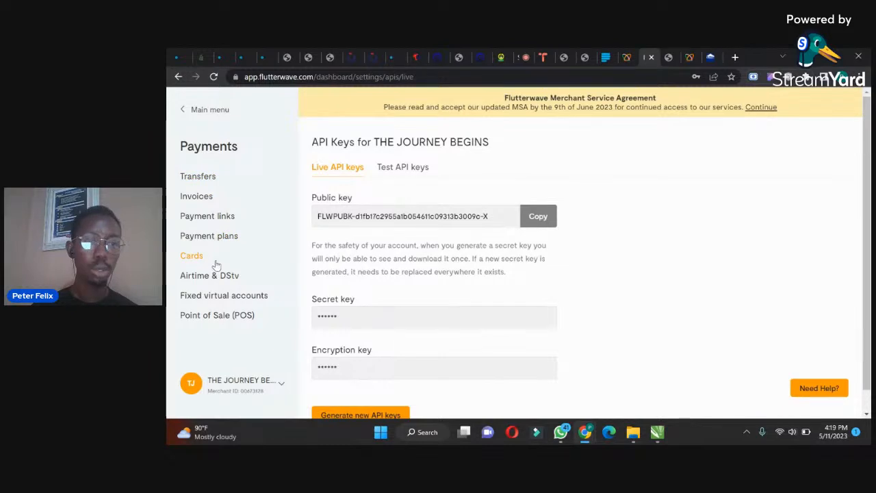
mouse_move(688, 50)
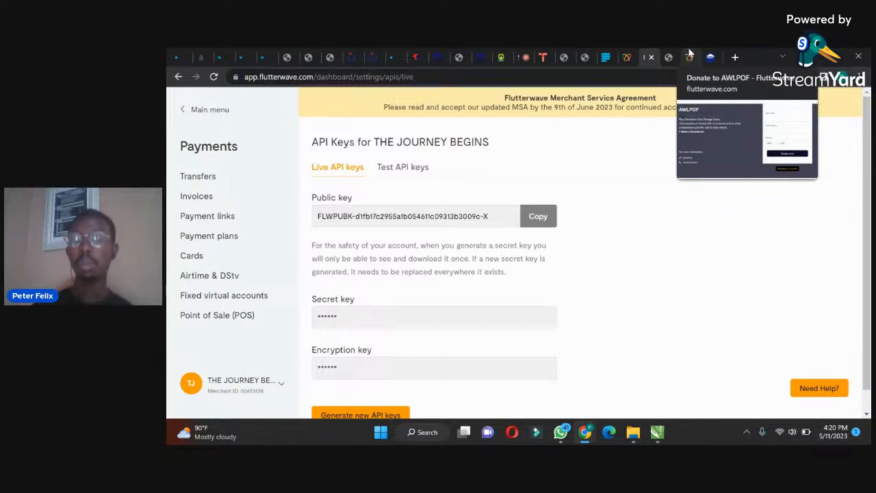
click(545, 55)
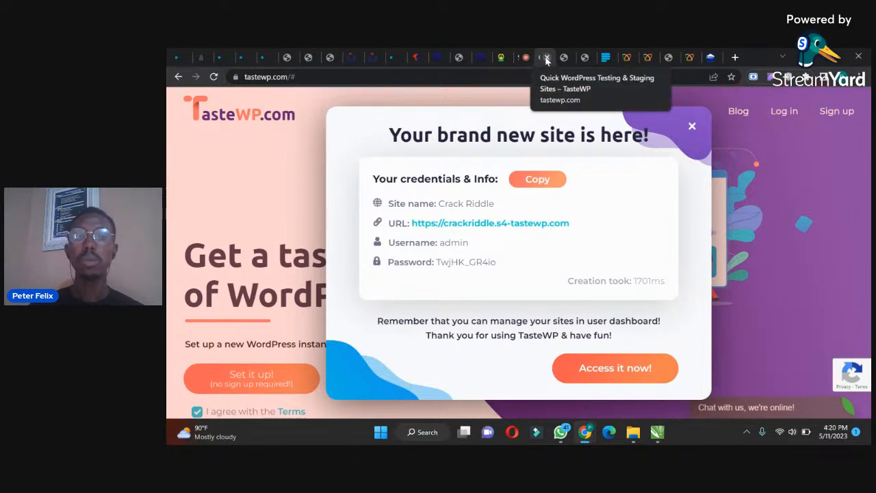
- Return from checkout to the Crack Riddle homepage with the Kryo X26 MTB and review it down to the footer
click(582, 56)
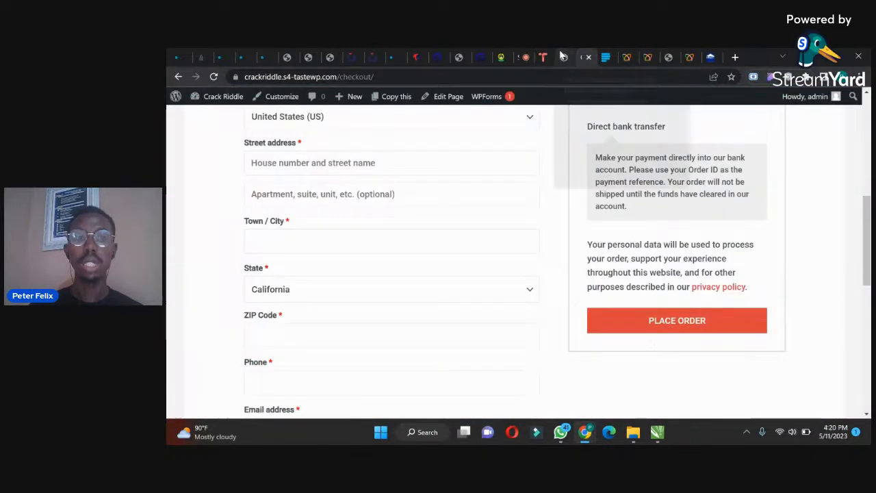
drag(867, 248, 835, 117)
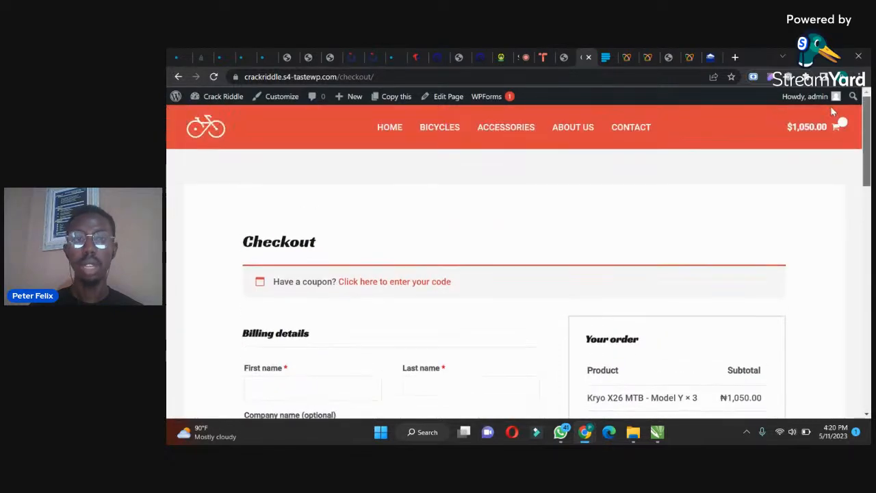
click(389, 129)
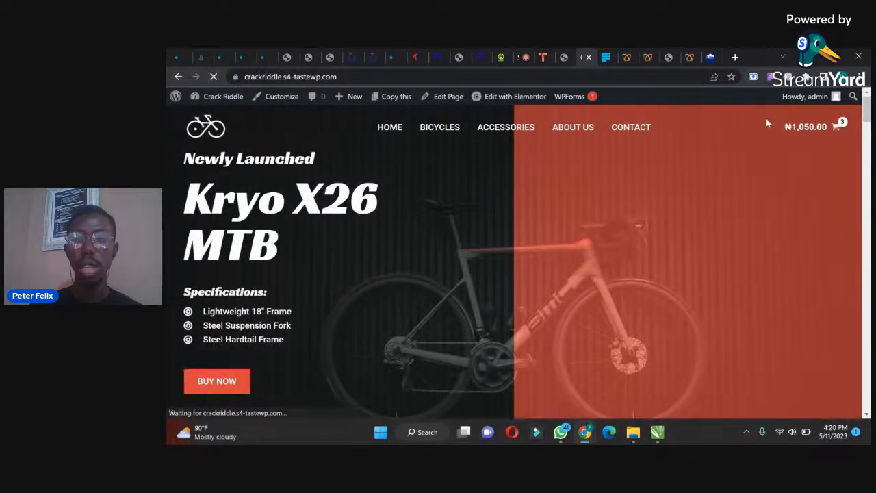
drag(865, 102, 834, 408)
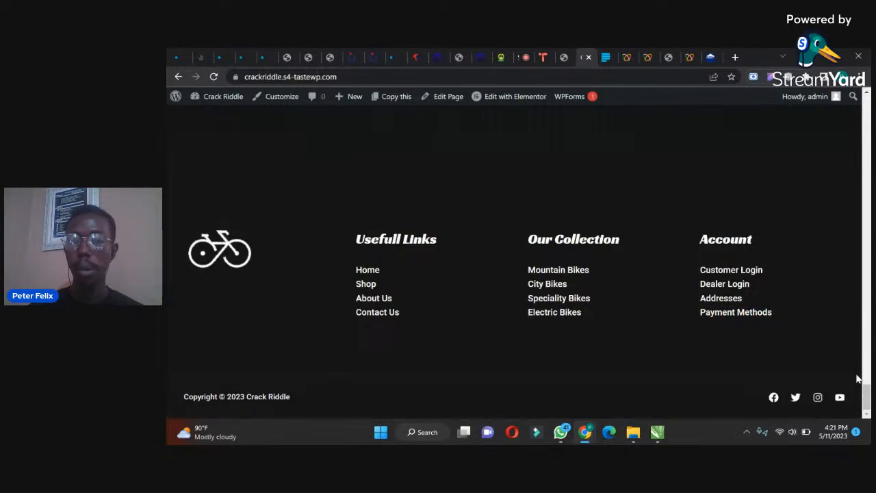
drag(867, 401, 867, 105)
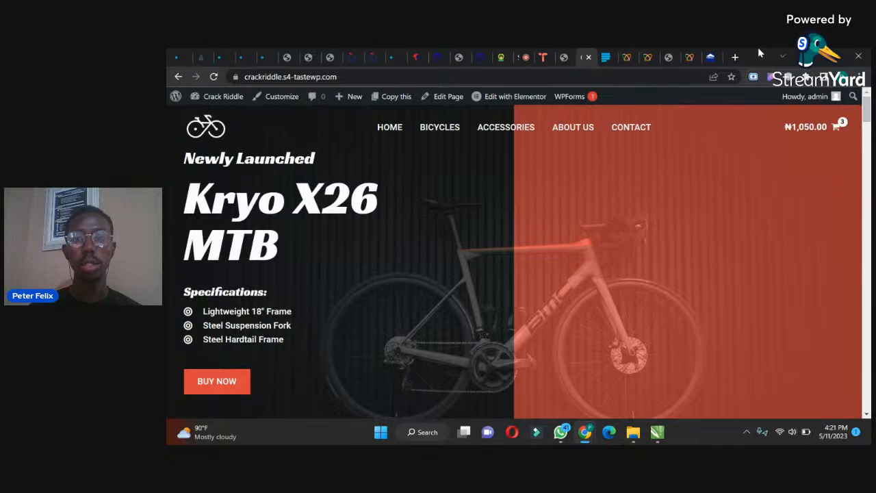
- Go from the Paystack settings to Plugins > Add New without saving, then start a new browser tab
click(562, 55)
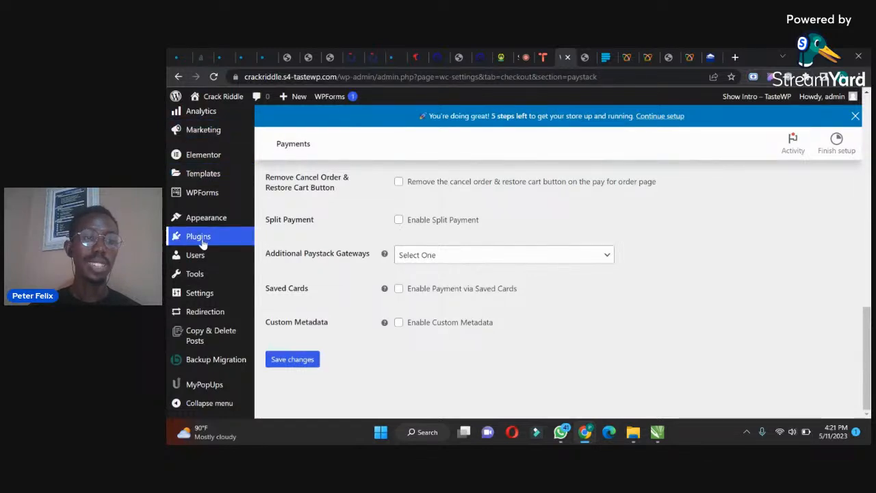
mouse_move(206, 241)
click(278, 254)
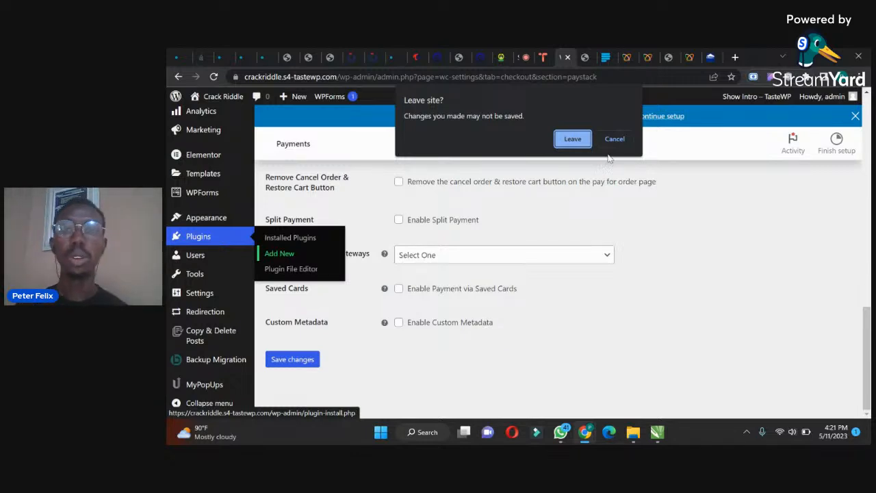
click(581, 142)
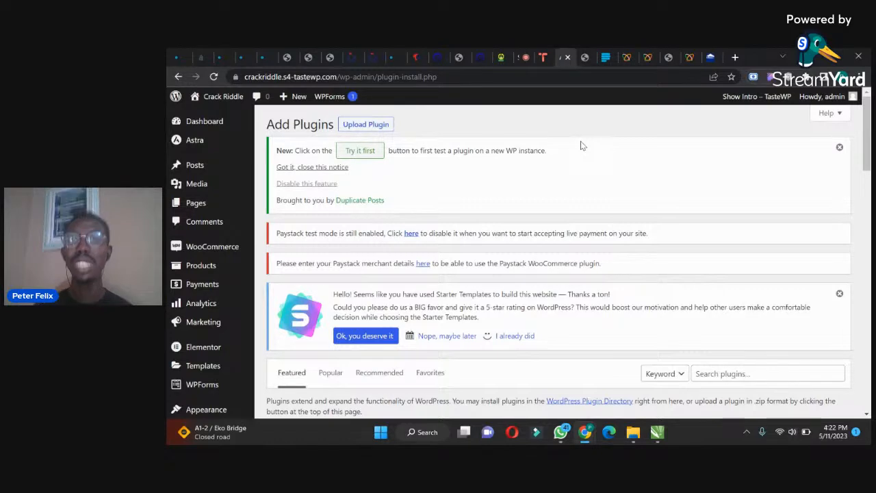
click(736, 57)
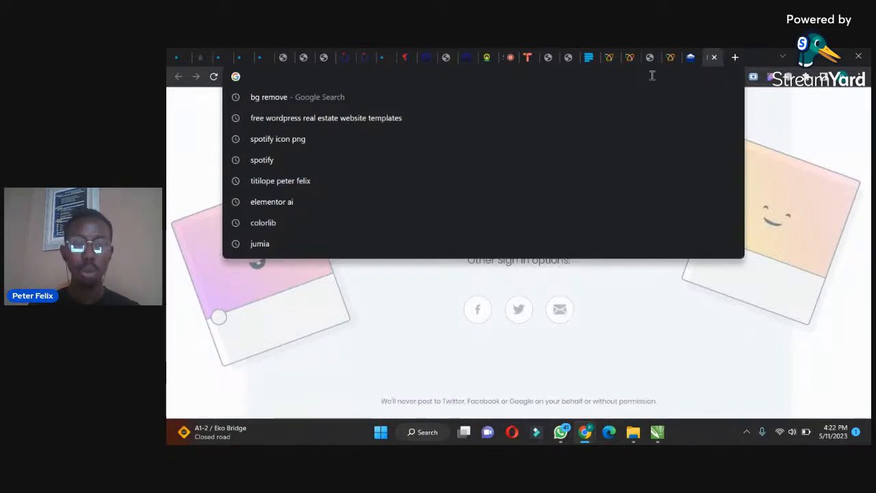
- Load the other WordPress site and its /wp-admin page, both showing a critical error, then switch to Edge
text(ad)
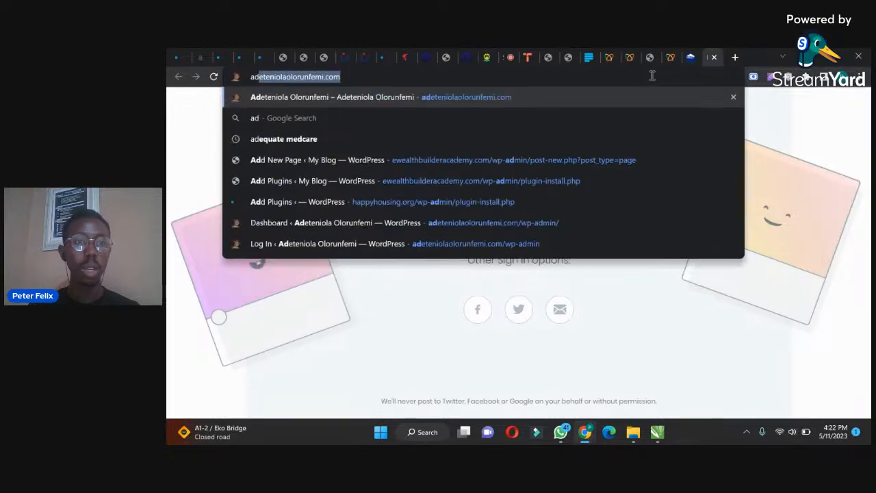
key(Return)
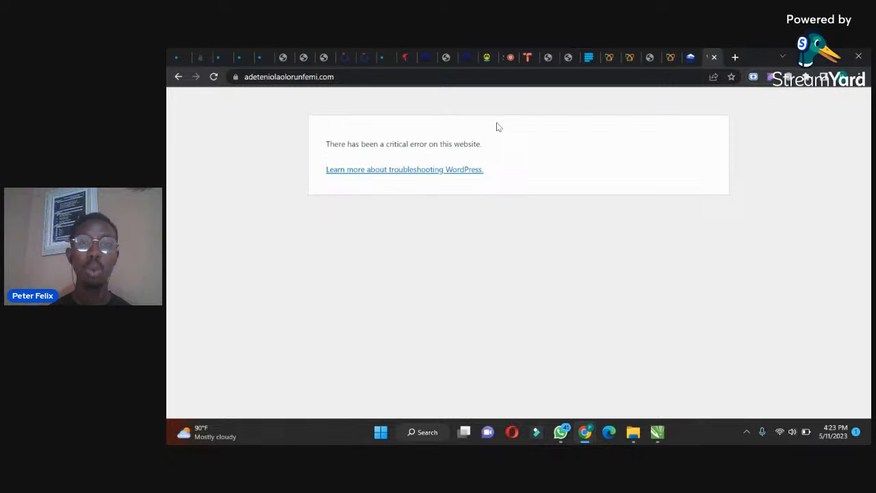
click(434, 74)
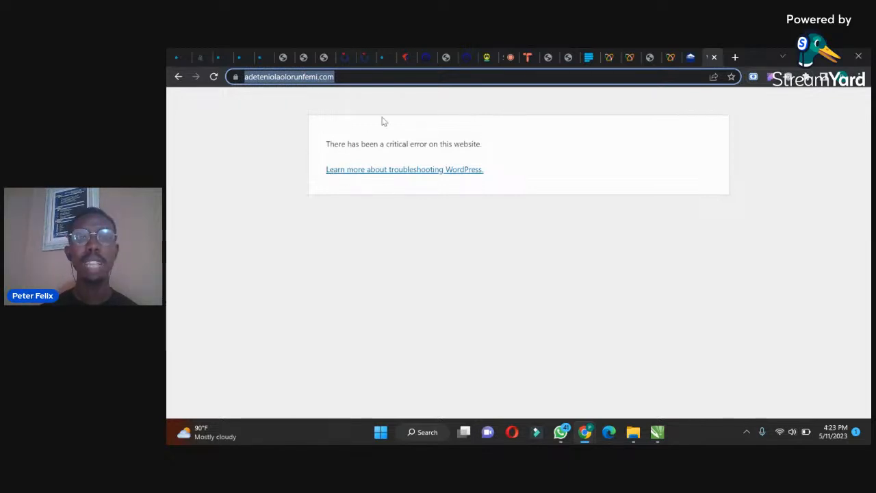
click(373, 79)
text(/wp)
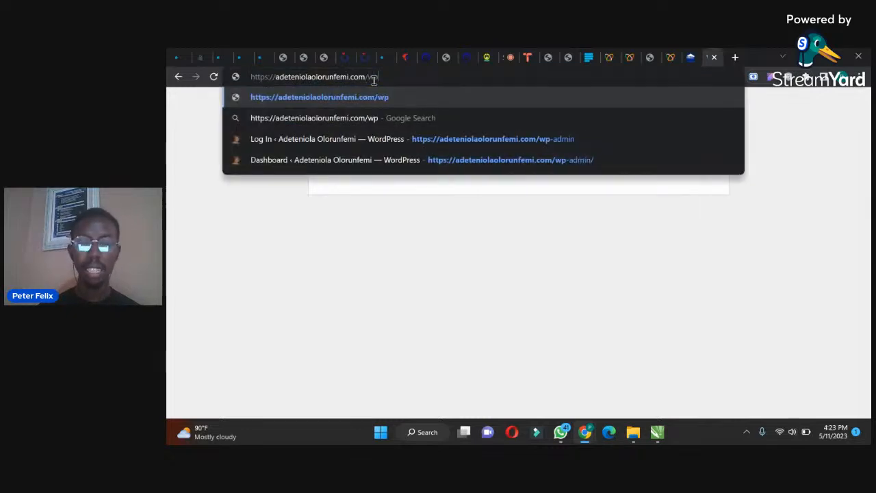
text(-admin)
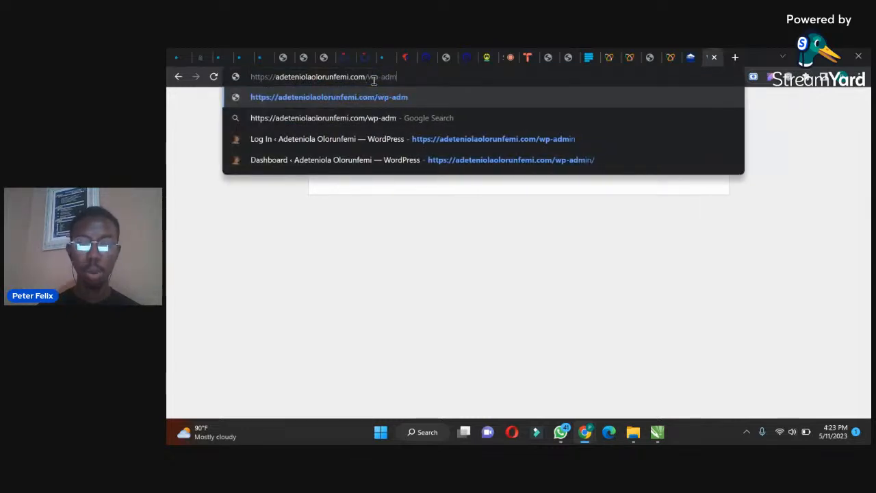
key(Return)
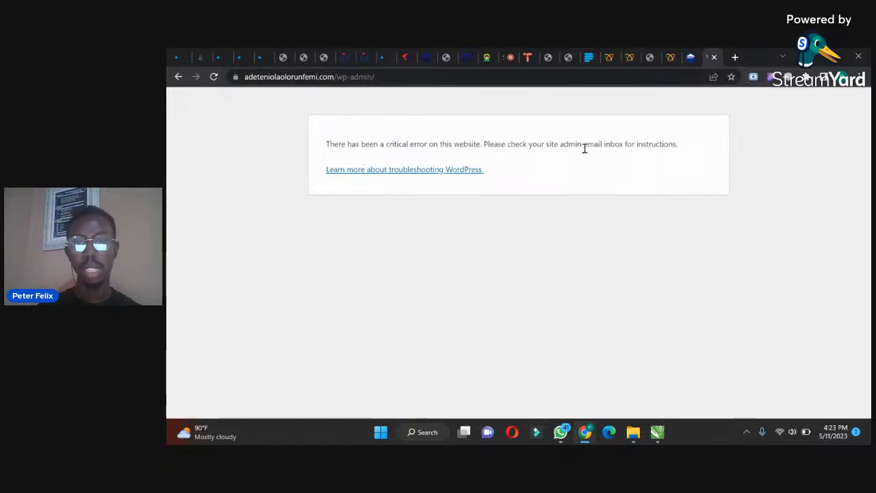
click(615, 432)
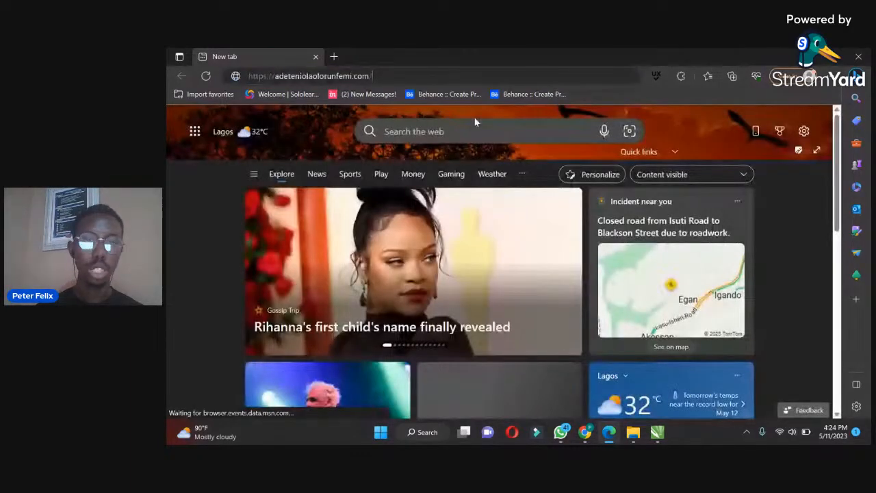
- Load the same site in Edge, then bring Chrome's wp-admin error window back to the front
key(Return)
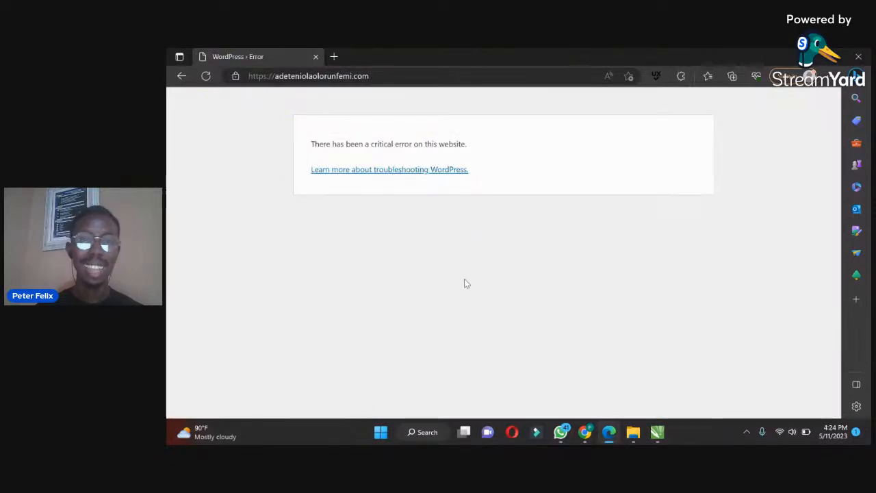
click(588, 434)
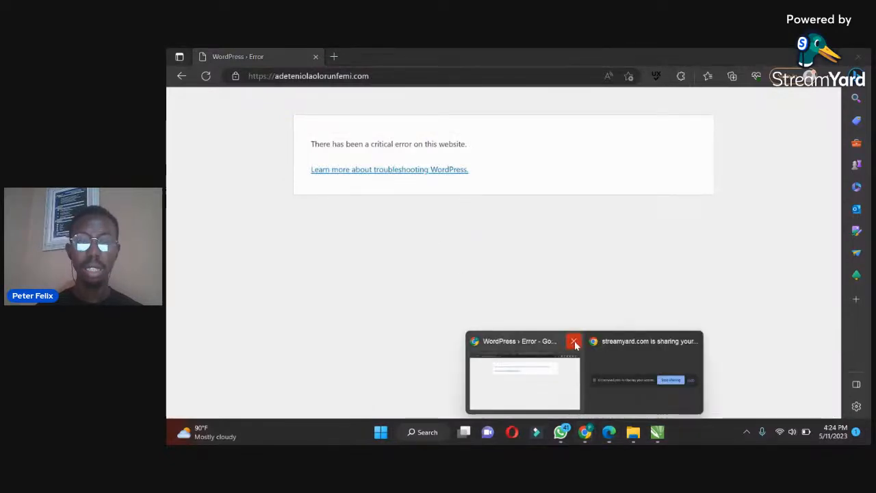
click(564, 378)
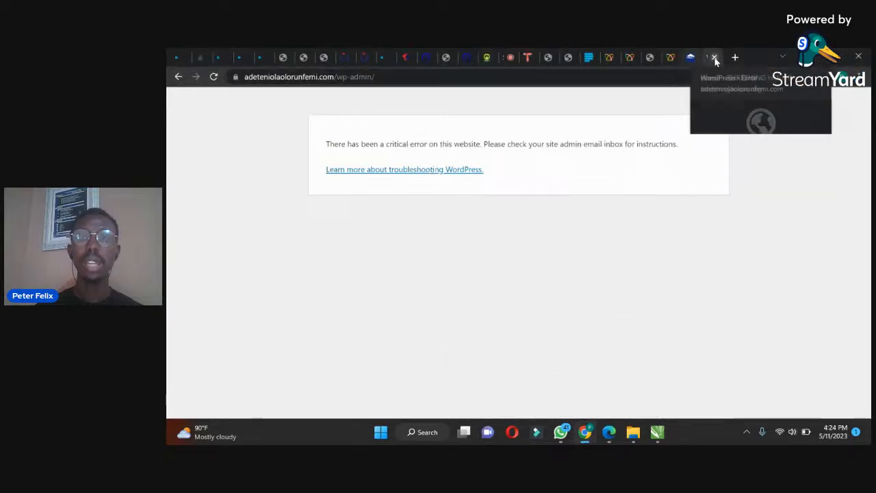
- Go to namecheap.com and sign in using the saved username and password
click(736, 57)
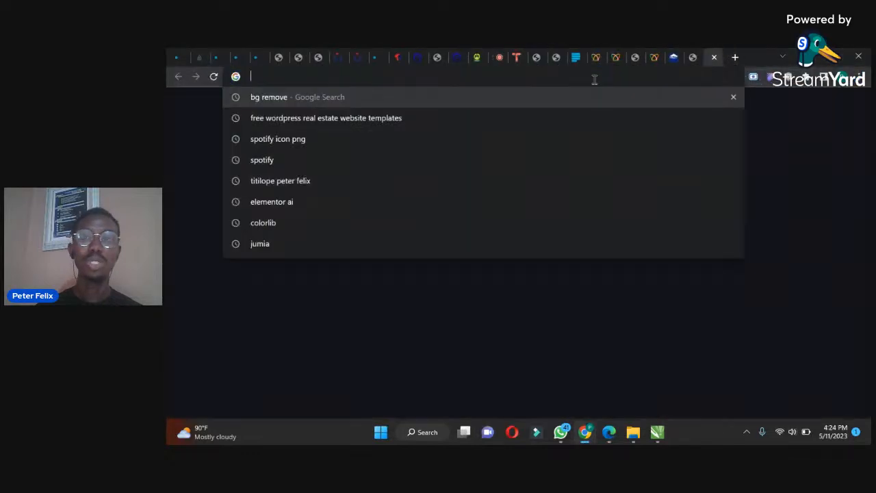
text(nam)
key(Return)
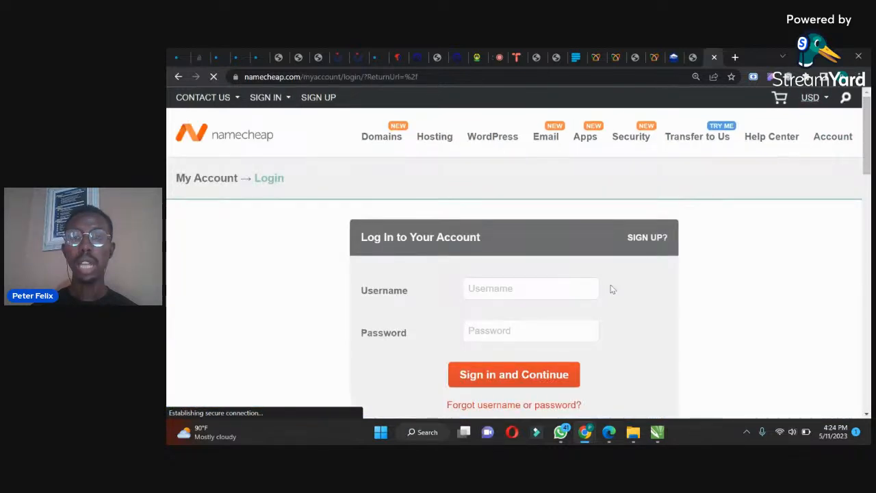
click(541, 292)
click(552, 161)
click(500, 332)
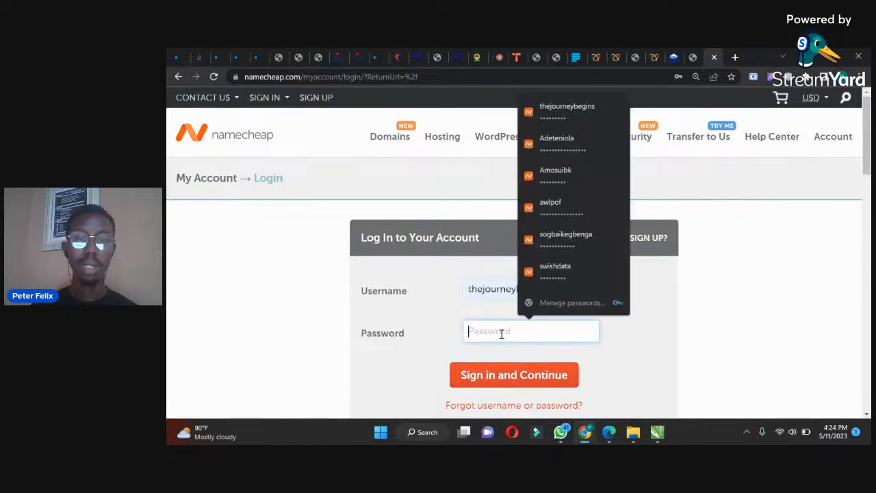
click(551, 124)
click(504, 378)
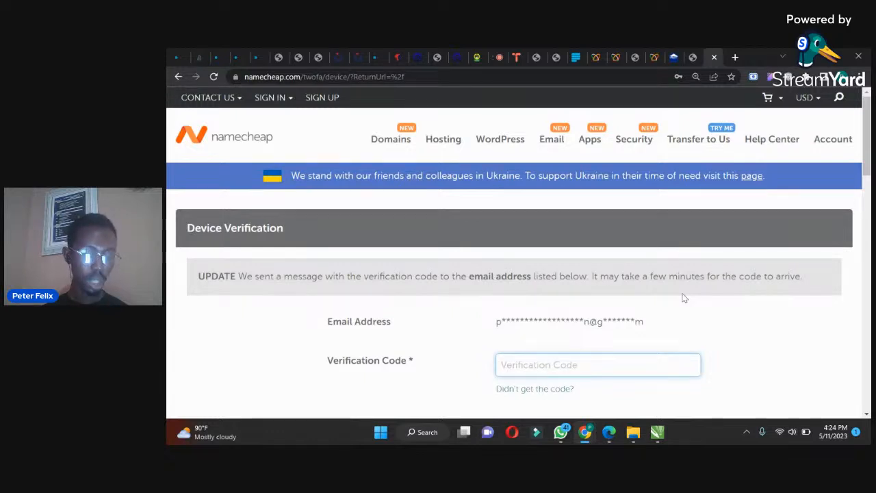
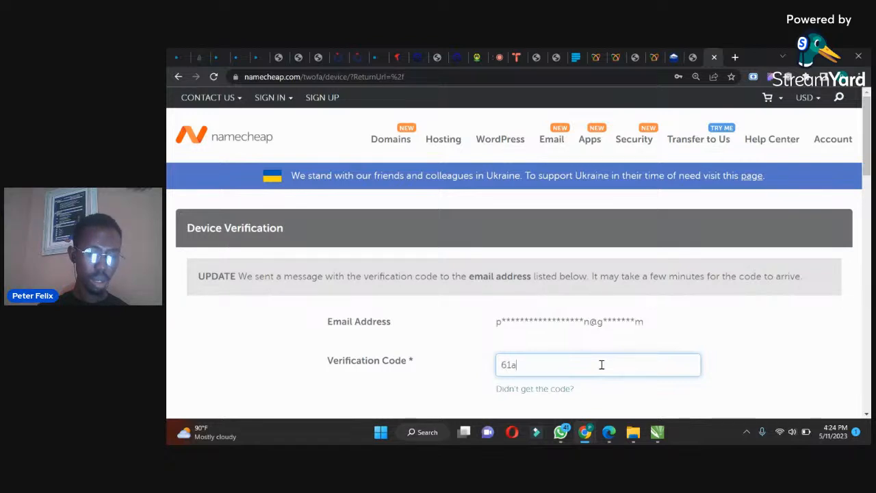
- Enter the emailed device verification code and submit it to reach the Dashboard
key(Return)
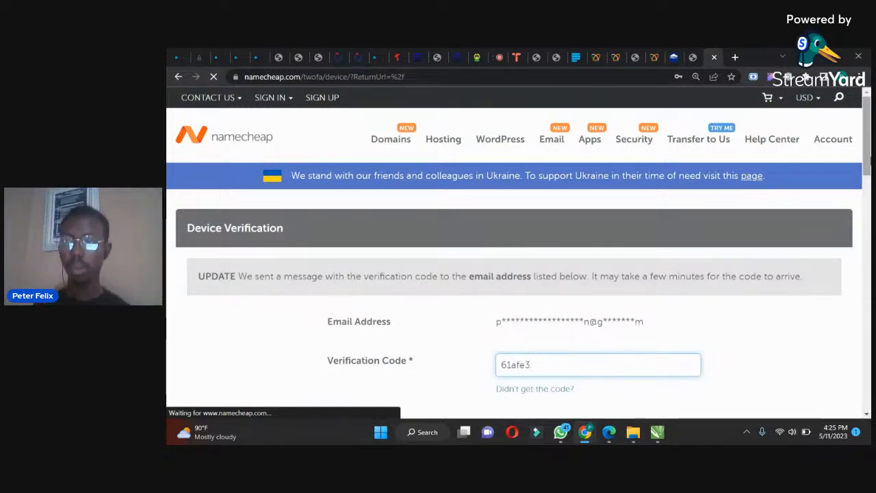
scroll(603, 368, down, 5)
click(510, 243)
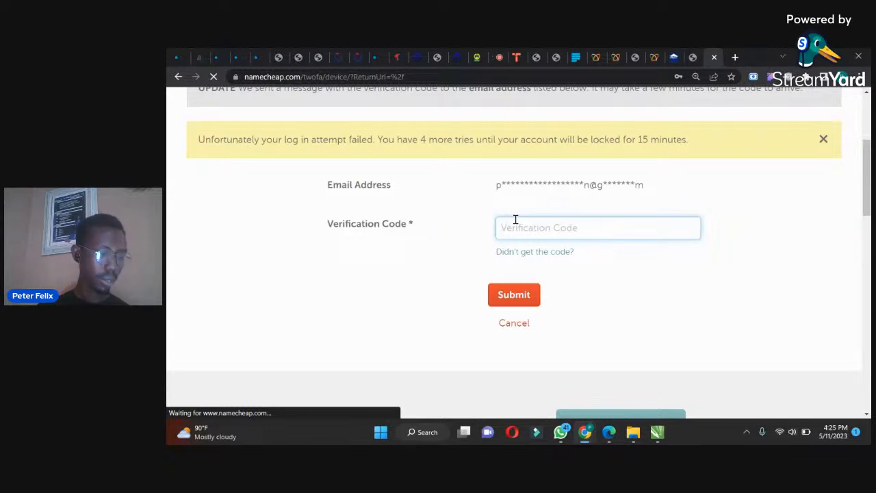
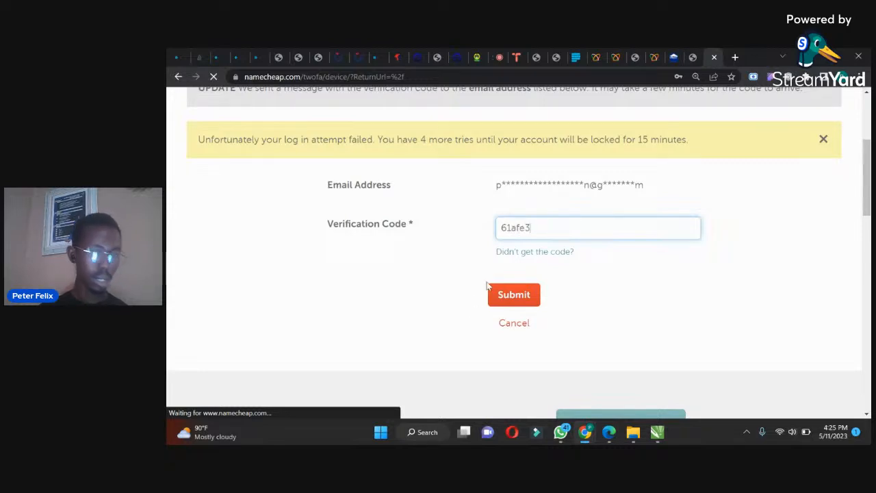
click(515, 296)
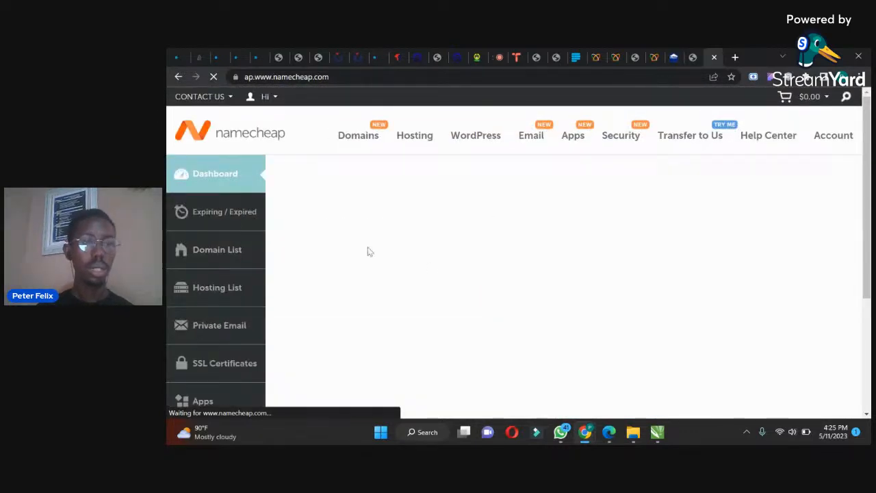
- Open the Hosting List, launch cPanel for ralphsegundada.com, then close the cPanel and Namecheap tabs
click(222, 293)
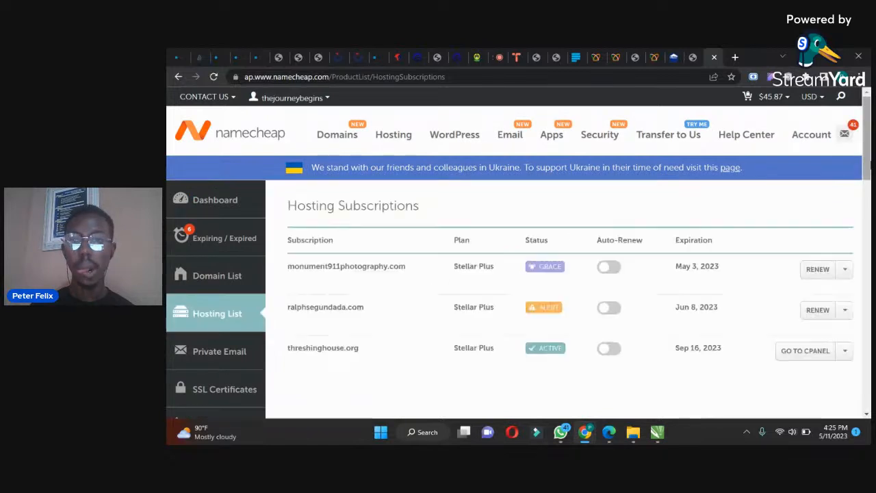
drag(867, 131, 867, 162)
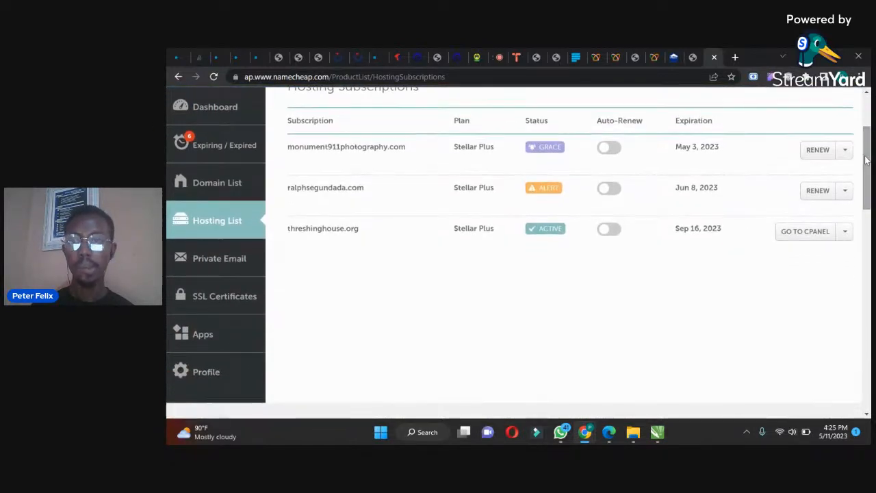
click(845, 192)
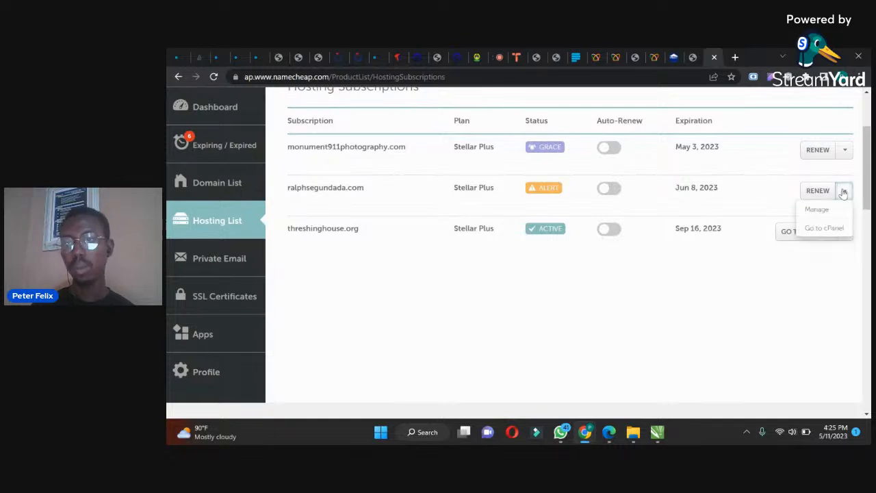
click(825, 228)
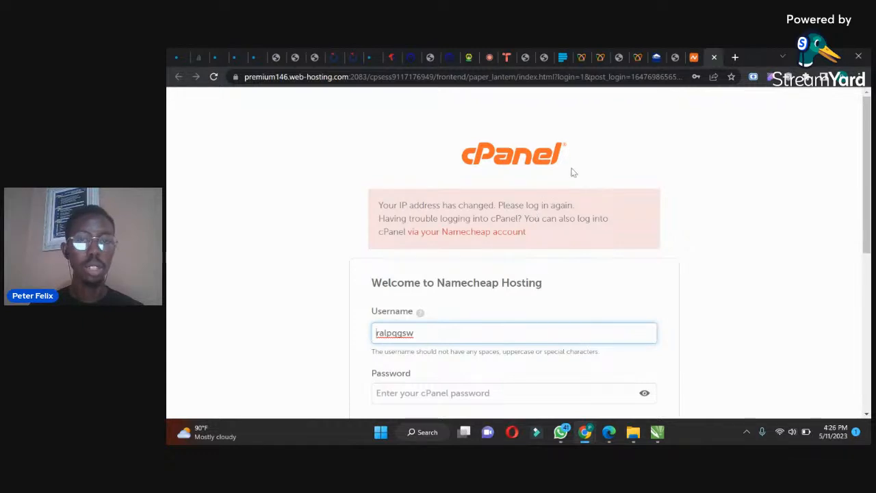
click(714, 58)
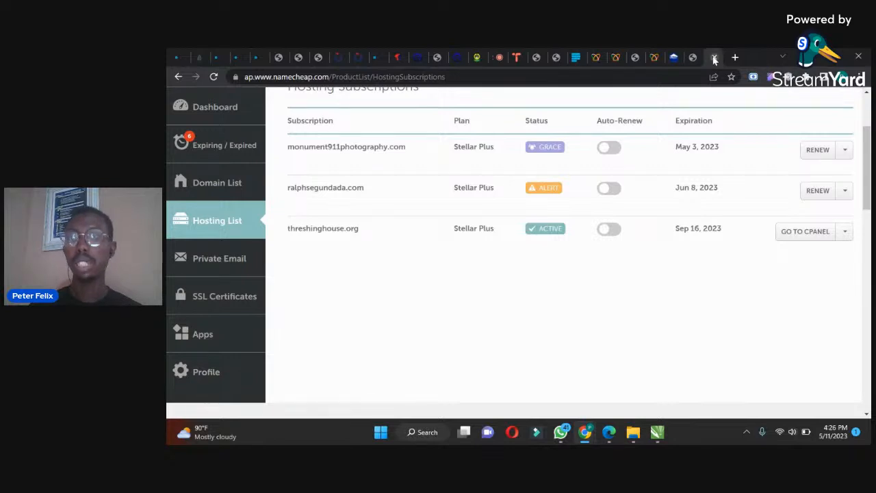
click(715, 57)
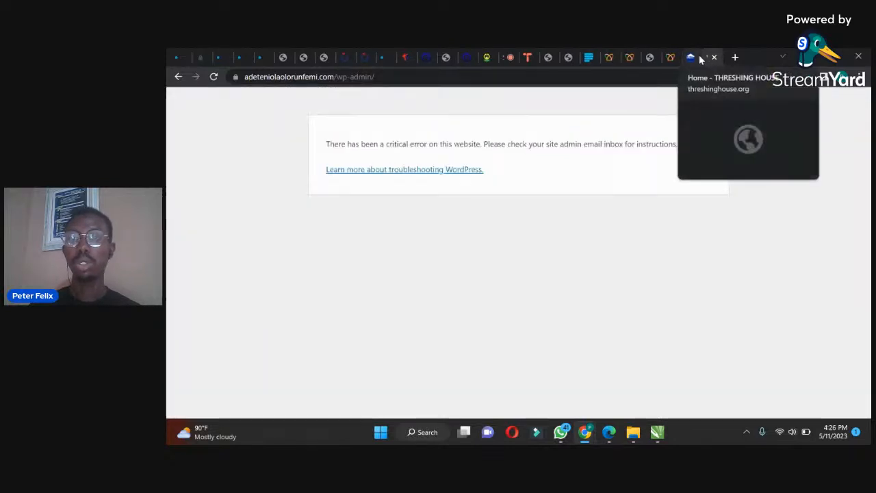
- Scroll through the awlpof.org donation site
click(650, 57)
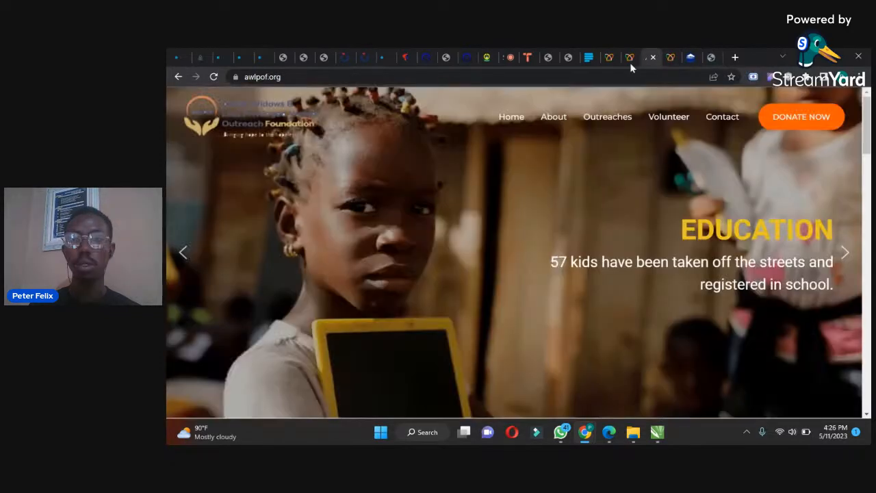
drag(865, 115, 845, 162)
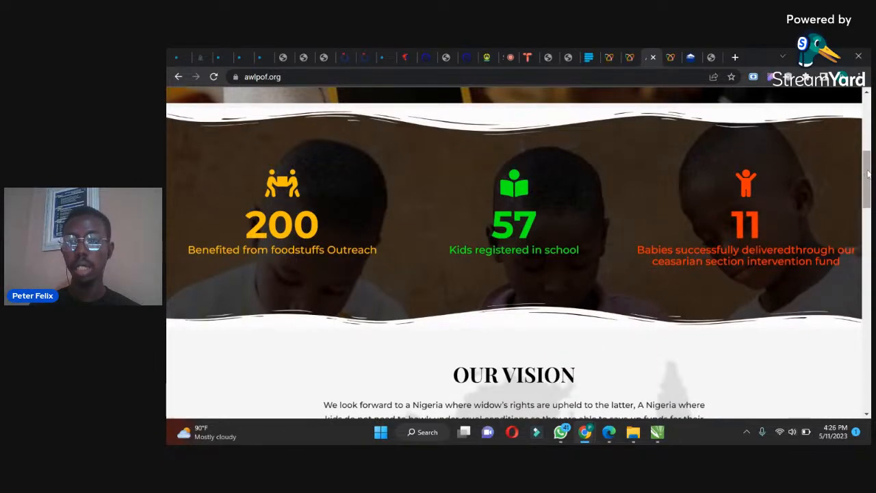
scroll(828, 205, down, 12)
scroll(815, 339, down, 3)
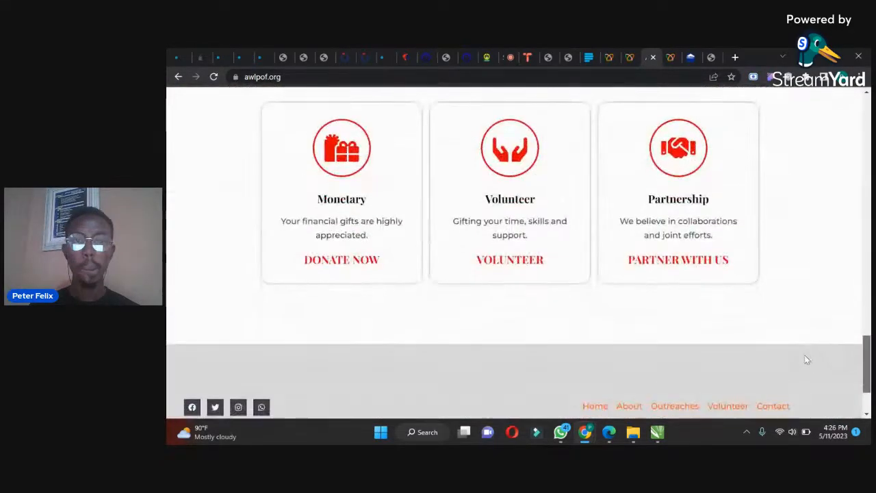
scroll(794, 384, up, 10)
scroll(781, 321, down, 8)
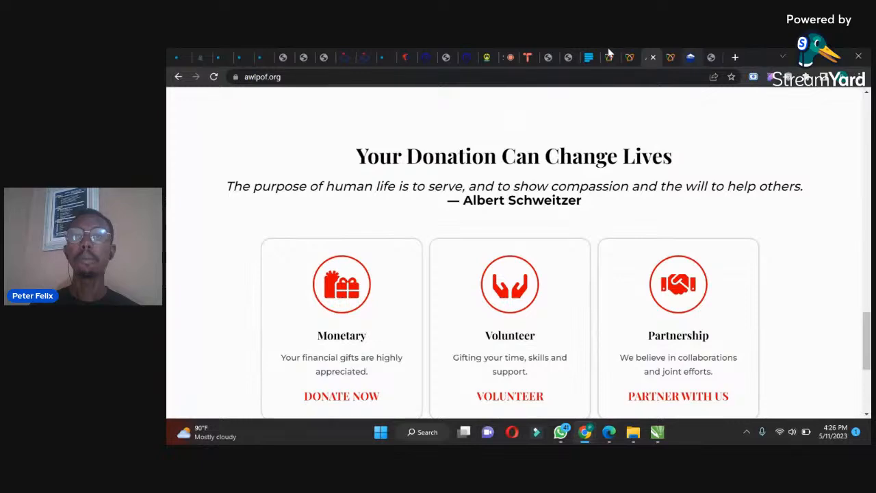
- Close the leftover Flutterwave and donation tabs and return to the Crack Riddle Add Plugins page
click(630, 55)
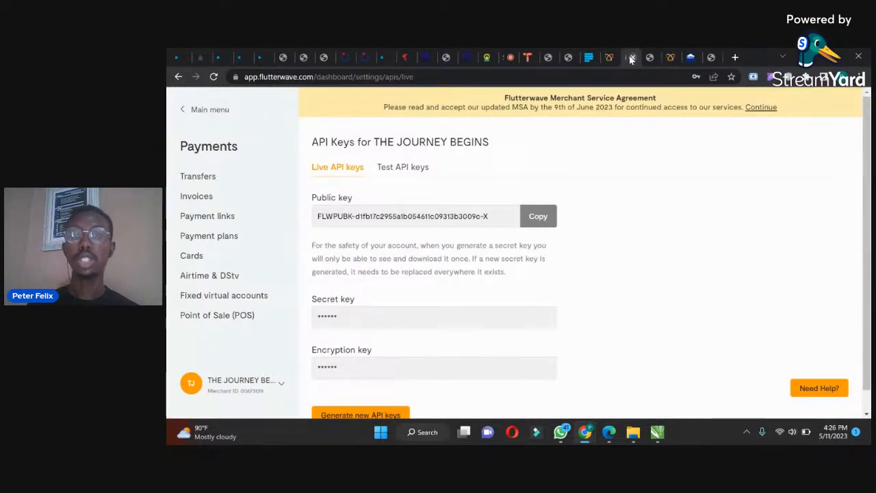
click(634, 57)
click(613, 59)
click(613, 58)
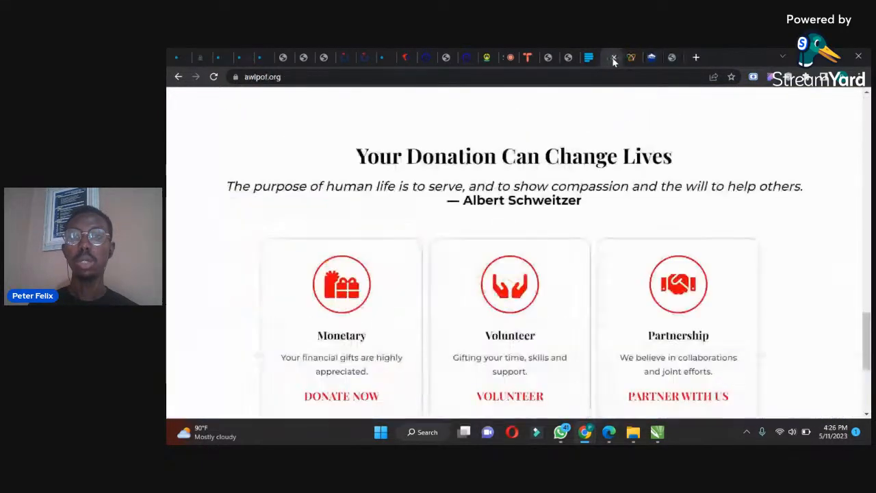
click(613, 58)
click(613, 58)
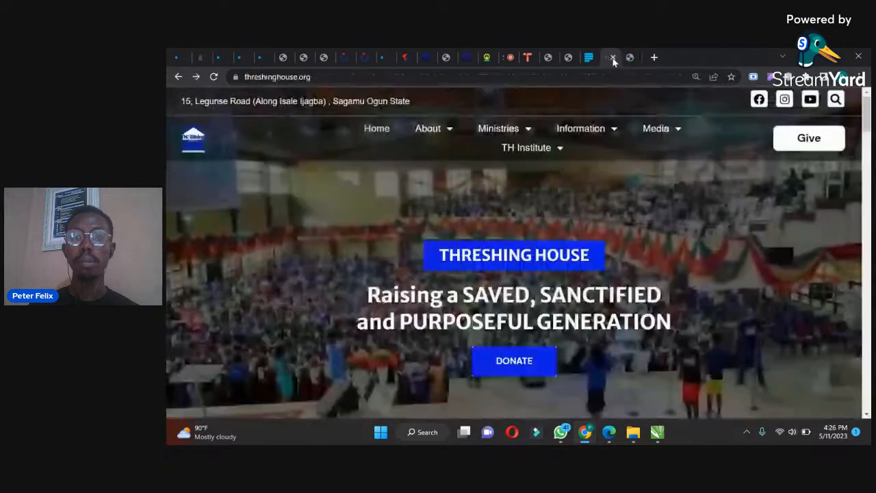
click(567, 58)
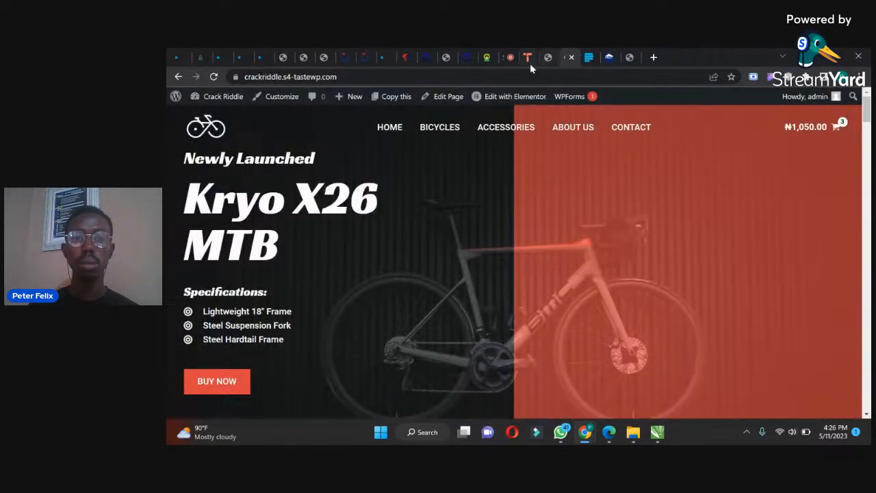
click(548, 56)
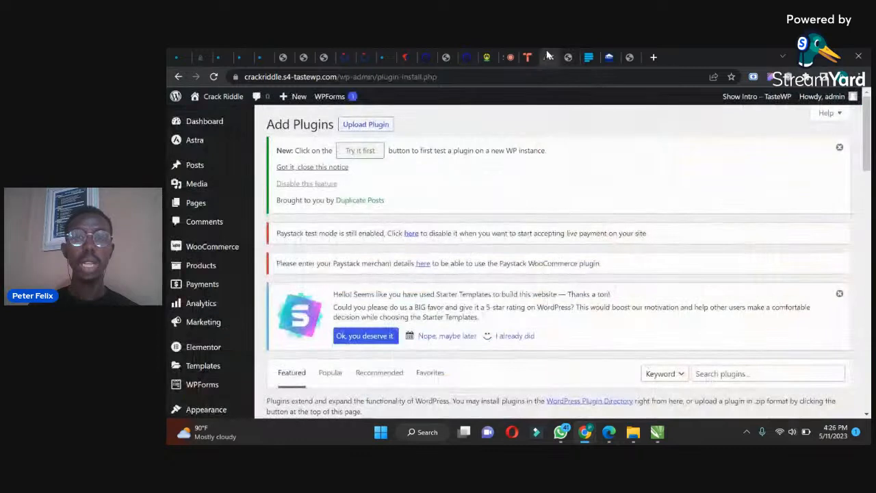
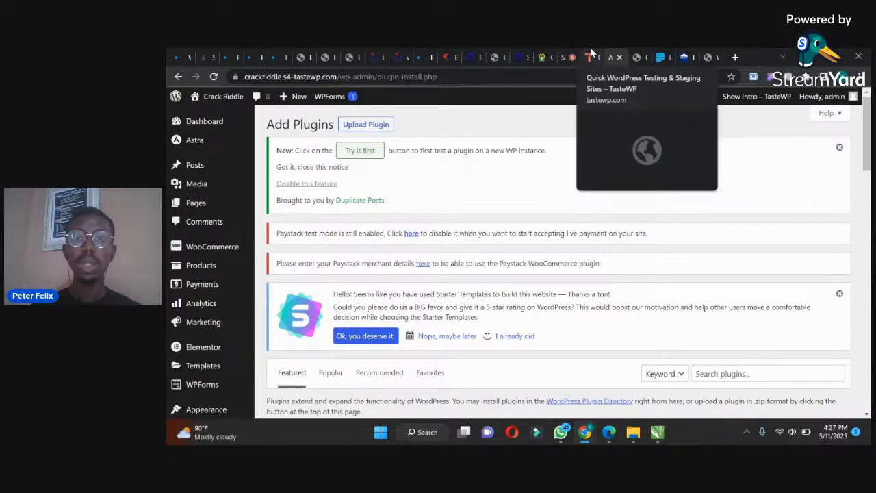
- Search the plugin directory for 'envato', then install and activate Envato Elements – Photos & Elementor Templates
mouse_move(228, 323)
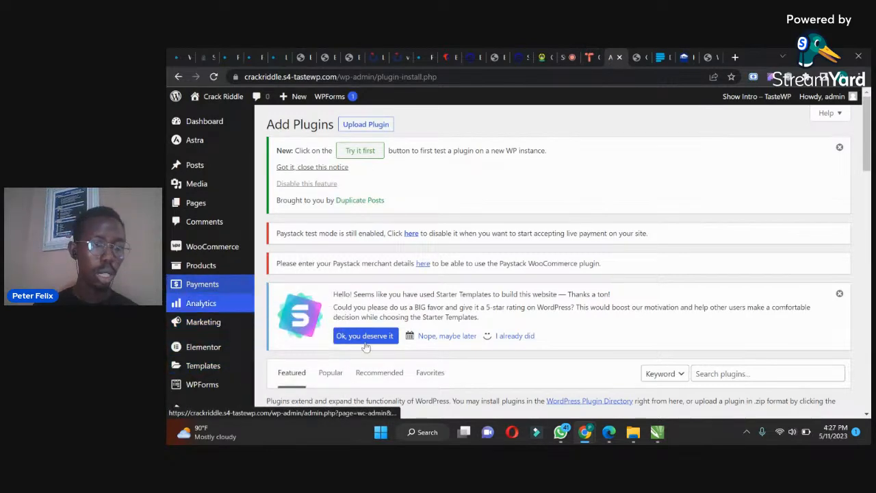
scroll(556, 209, down, 3)
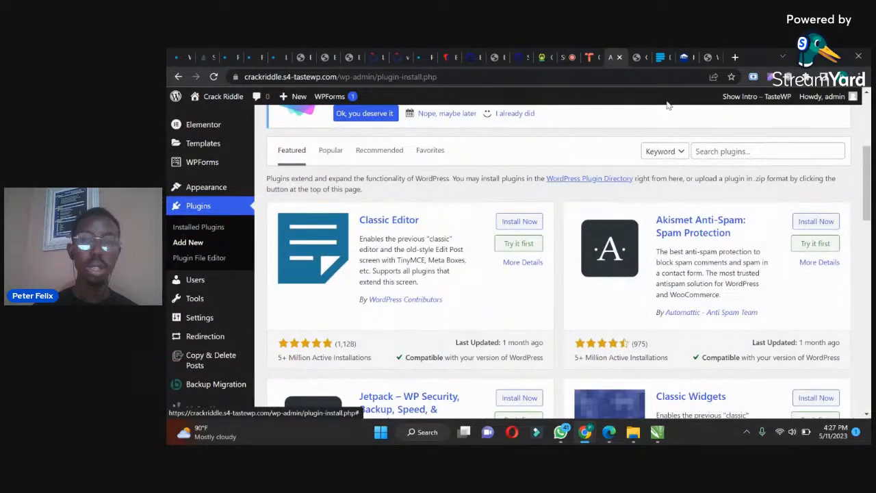
click(722, 152)
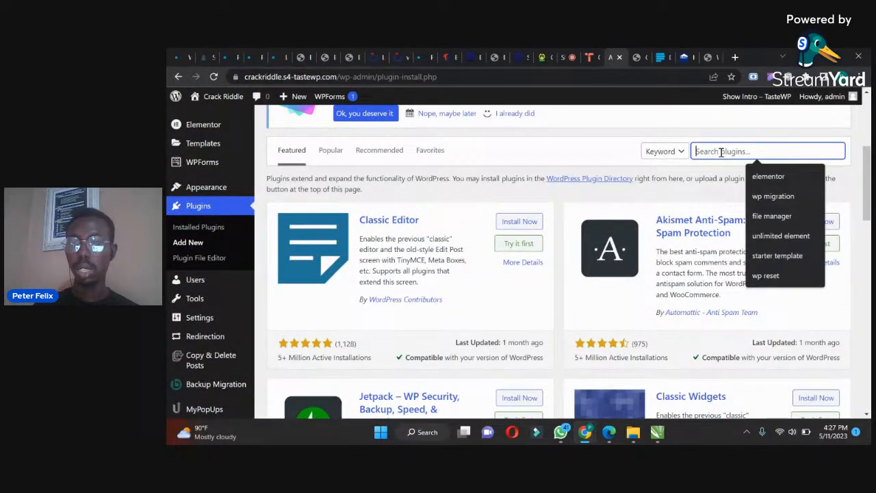
text(envato)
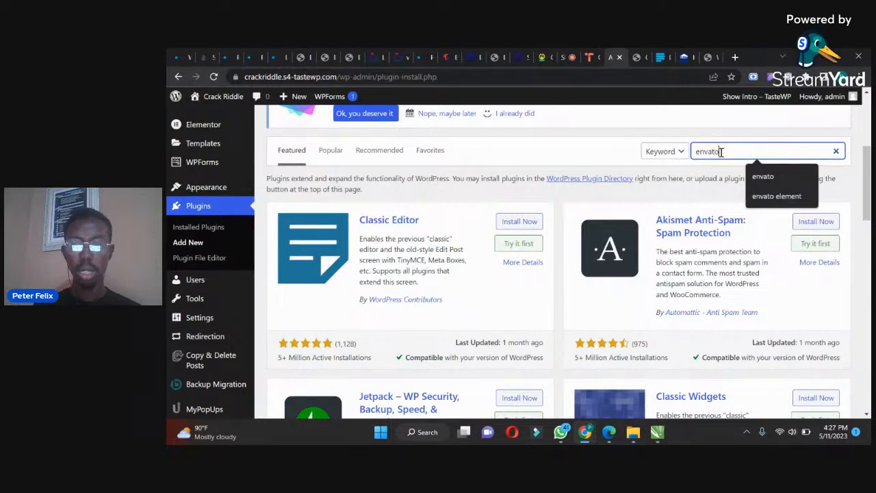
key(Return)
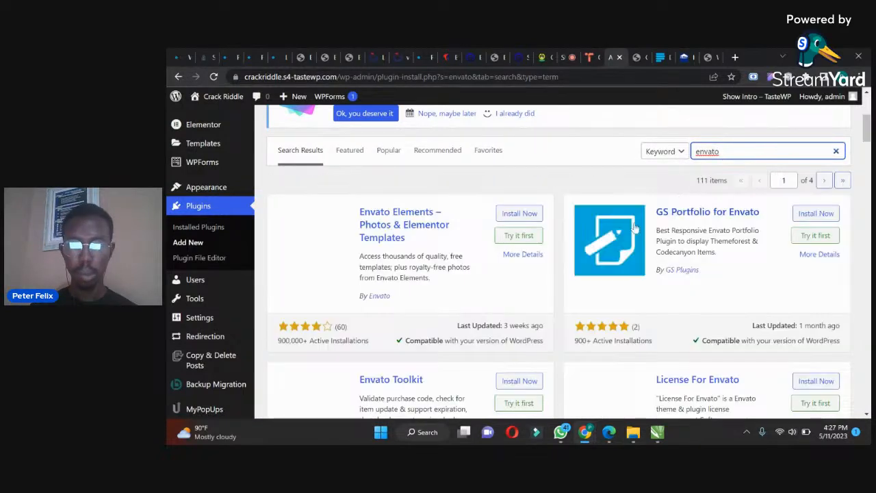
click(520, 214)
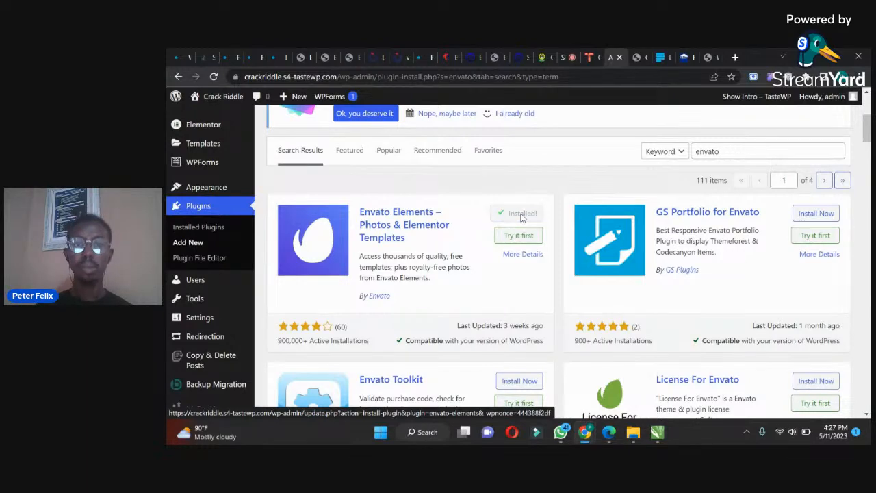
click(522, 216)
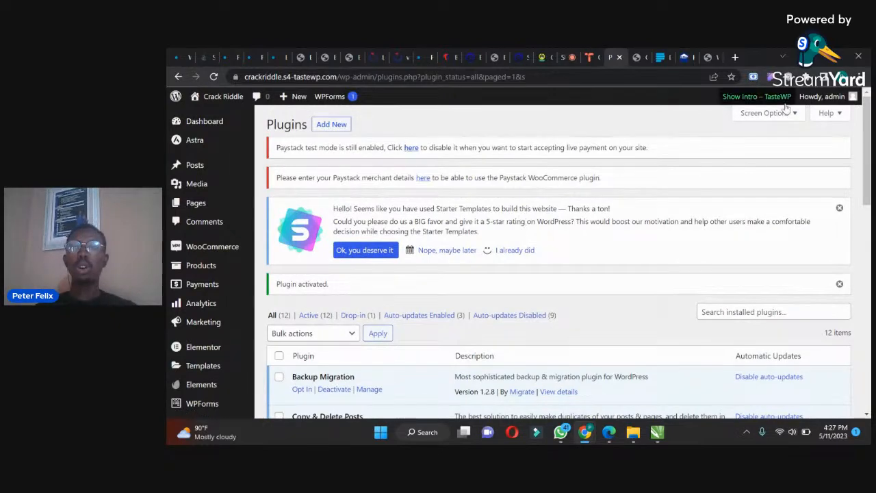
scroll(867, 142, down, 1)
drag(866, 142, 864, 183)
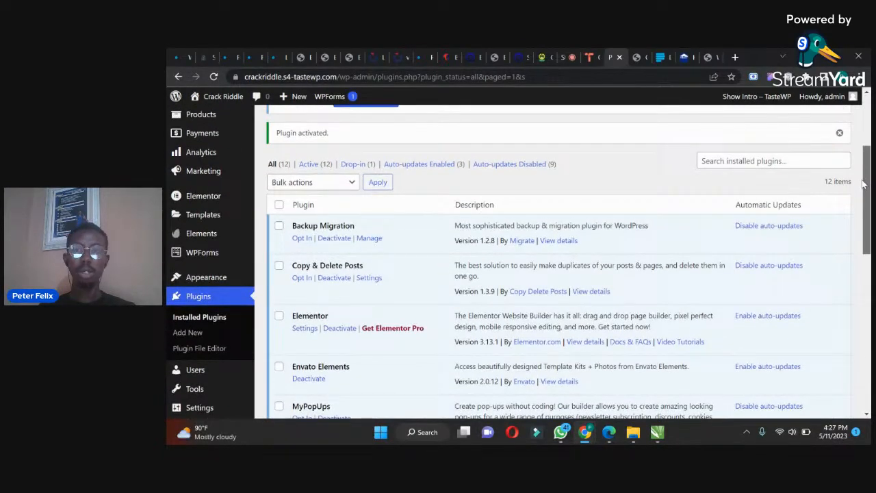
drag(864, 184, 864, 185)
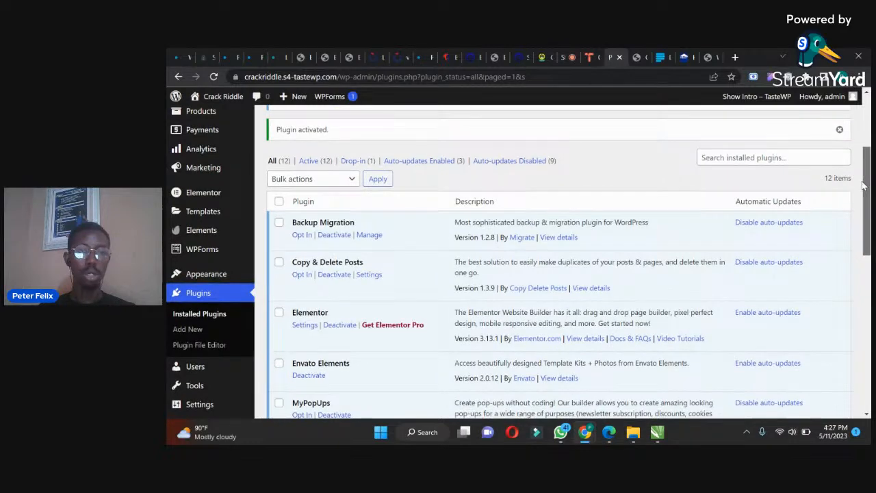
drag(865, 185, 847, 202)
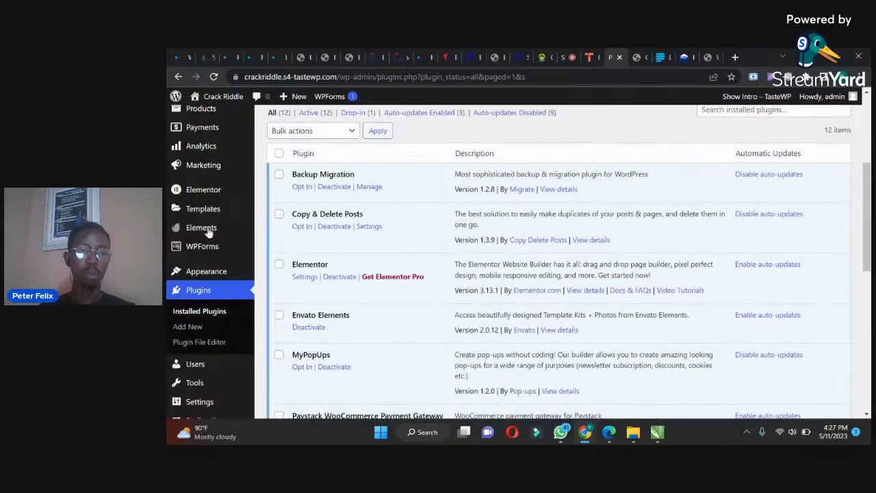
mouse_move(205, 250)
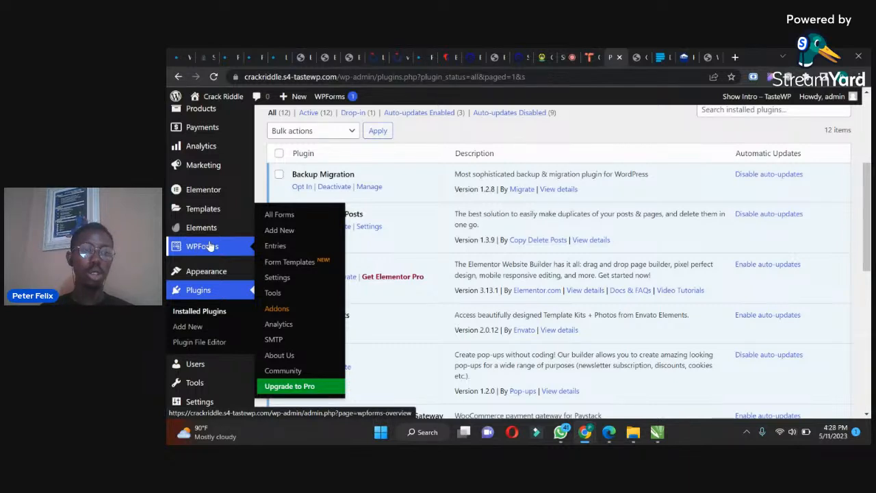
- Add a new WPForms form named 'Class' from the Blank Form template
click(286, 231)
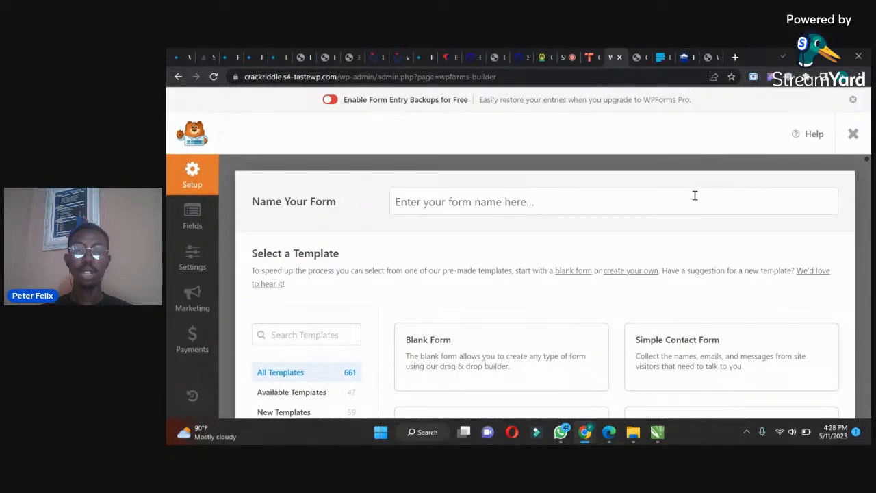
click(652, 210)
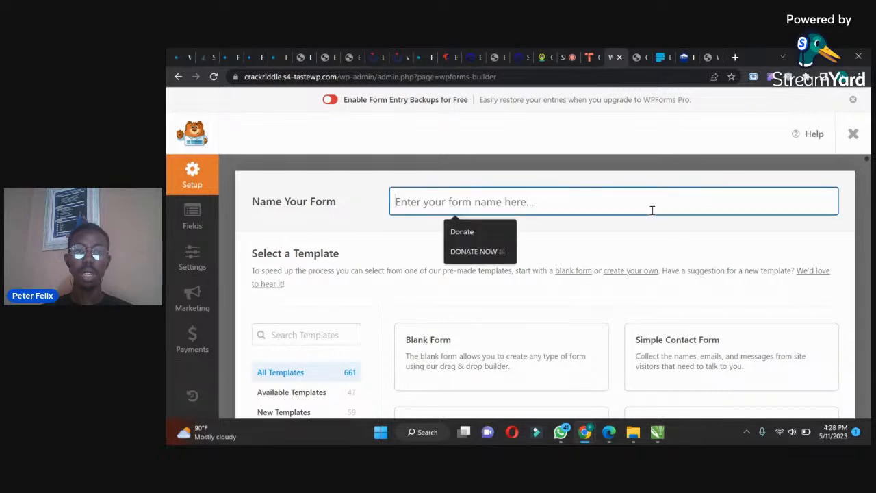
text(Class)
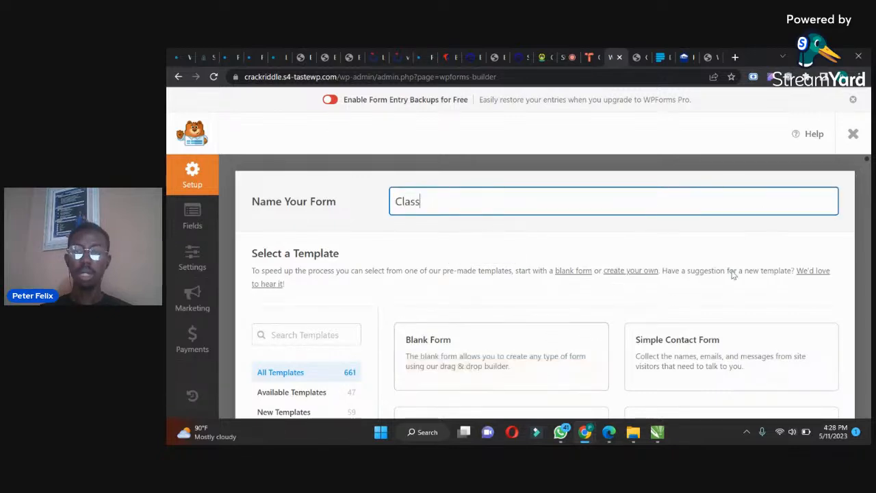
mouse_move(445, 370)
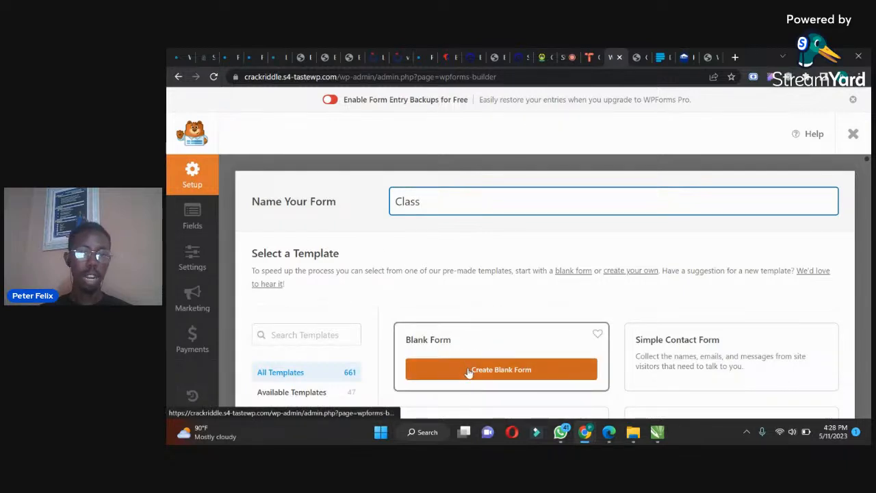
click(465, 371)
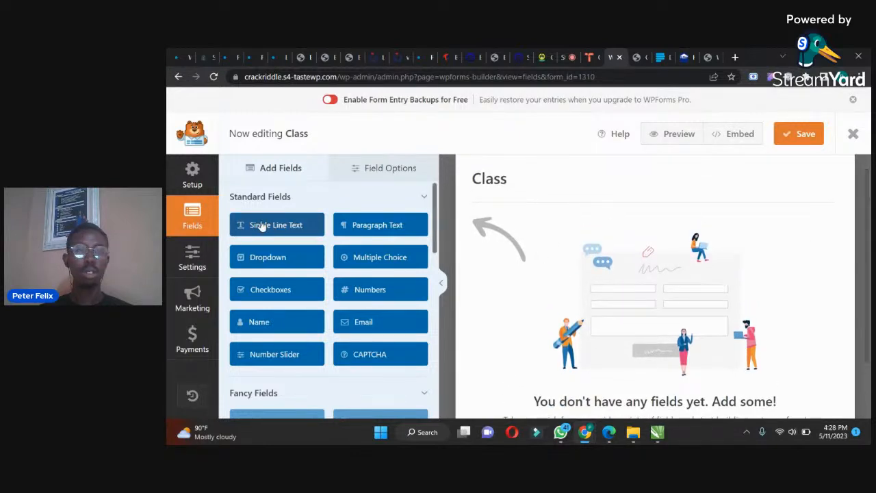
- Drag a Name field onto the Class form canvas and select it
mouse_move(254, 230)
mouse_down()
mouse_move(542, 214)
mouse_move(548, 236)
mouse_move(542, 247)
mouse_move(411, 244)
mouse_move(254, 225)
mouse_up()
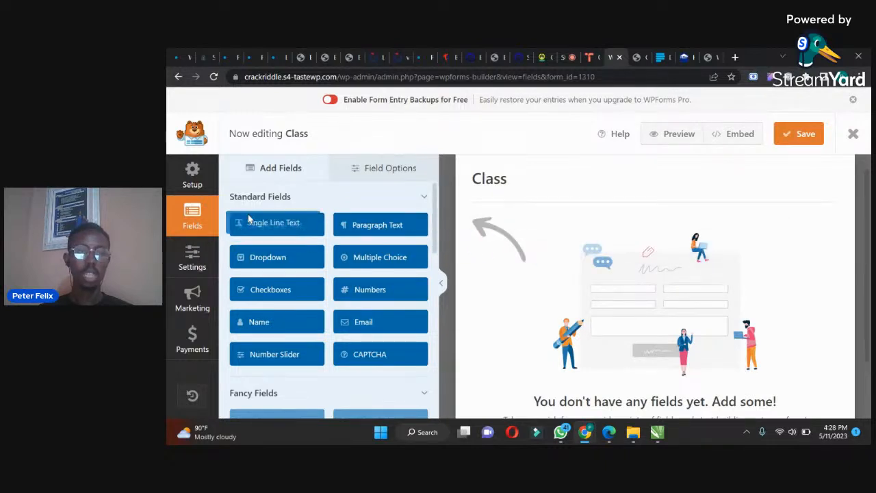
drag(254, 323, 565, 227)
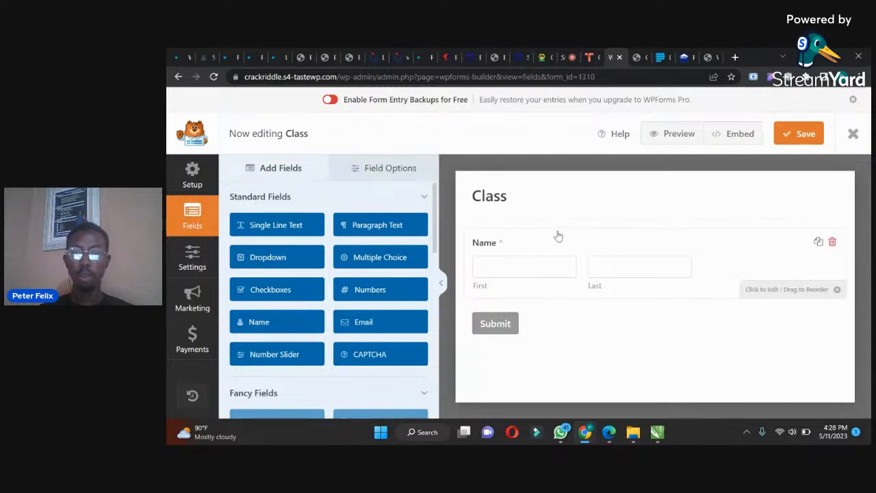
click(763, 293)
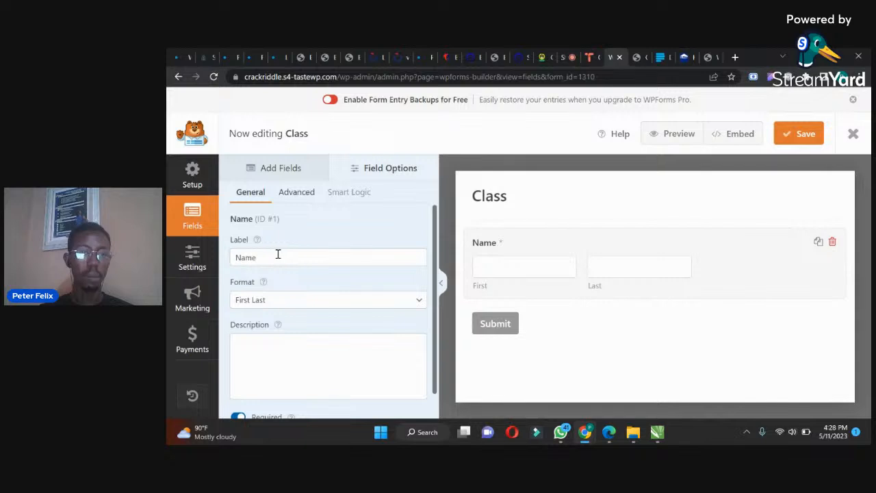
- Open the Name field's Advanced options and its Smart Logic conditional settings
drag(436, 231, 429, 277)
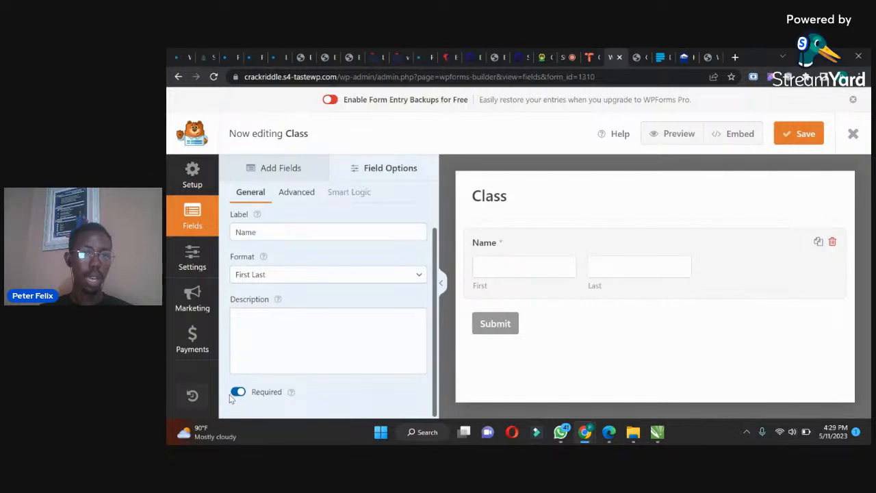
click(296, 206)
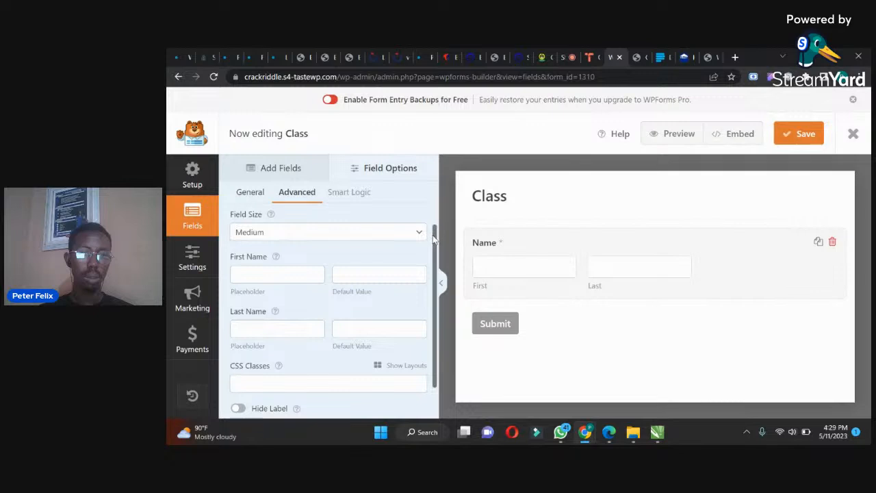
scroll(434, 246, down, 2)
scroll(434, 247, down, 1)
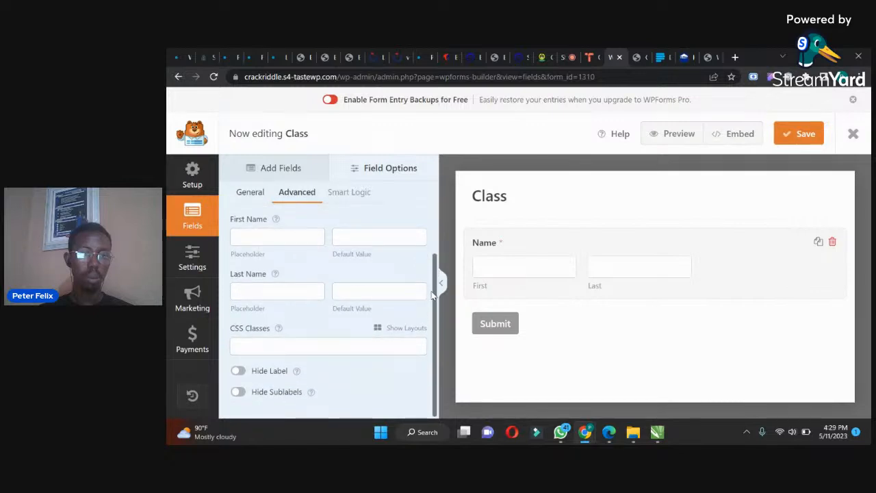
scroll(433, 293, up, 3)
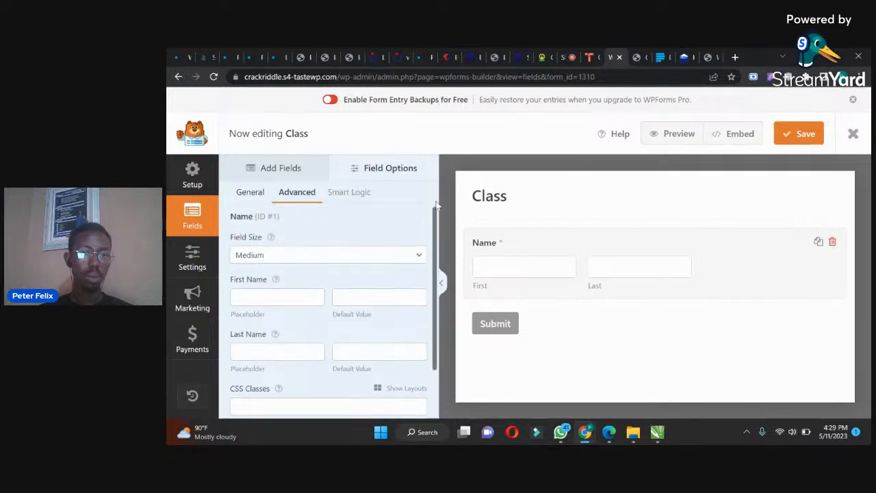
click(355, 193)
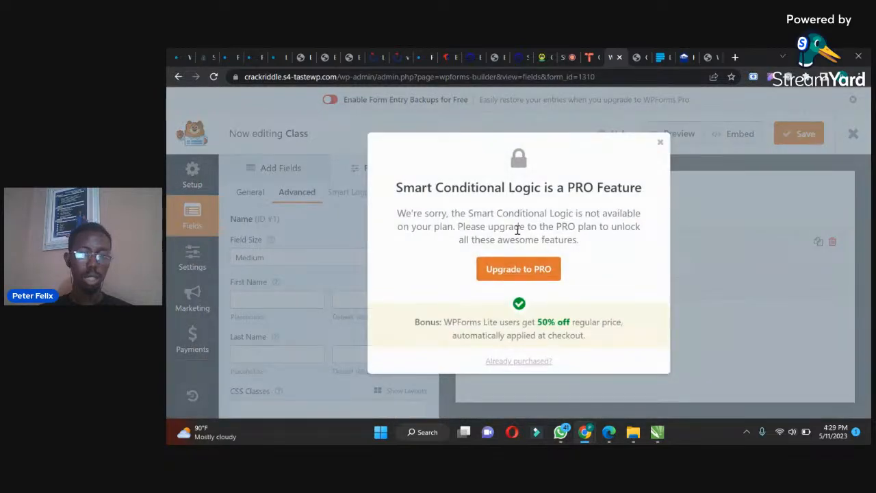
- Dismiss the PRO notice and leave the Name field's label and First/Last sublabels visible
click(660, 142)
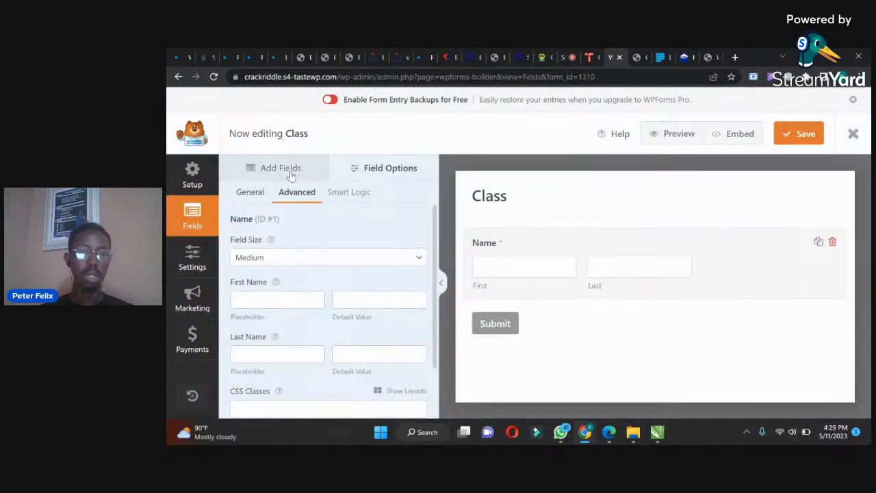
scroll(433, 259, down, 1)
scroll(431, 259, down, 2)
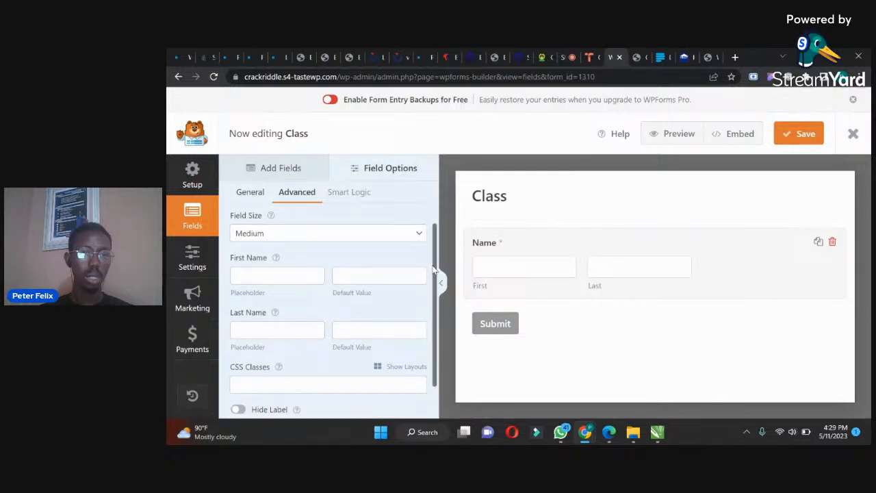
scroll(423, 256, up, 2)
scroll(423, 256, down, 2)
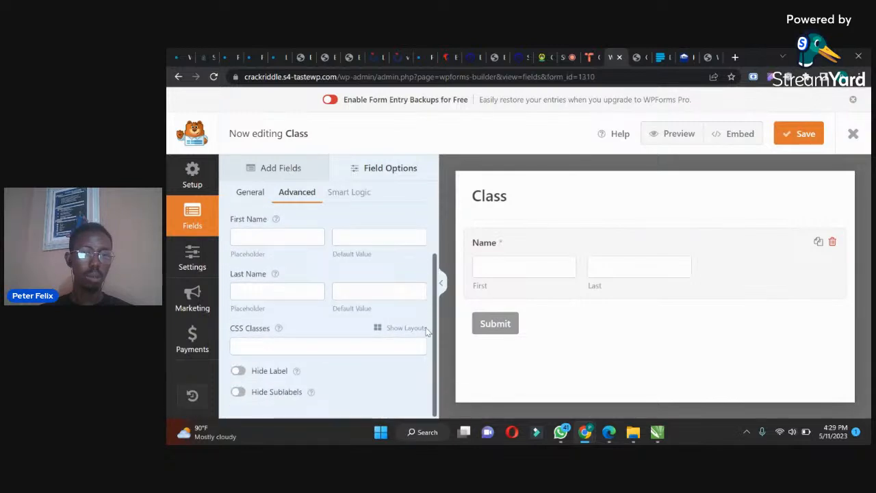
click(237, 371)
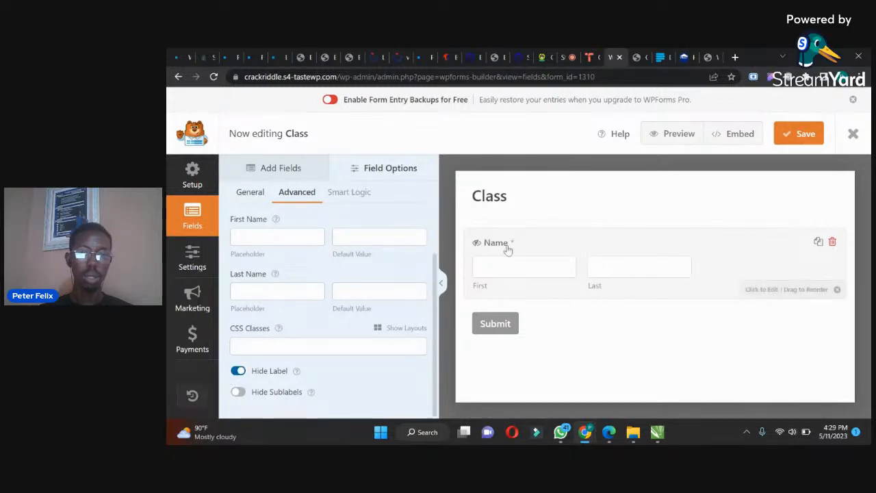
click(253, 395)
click(238, 391)
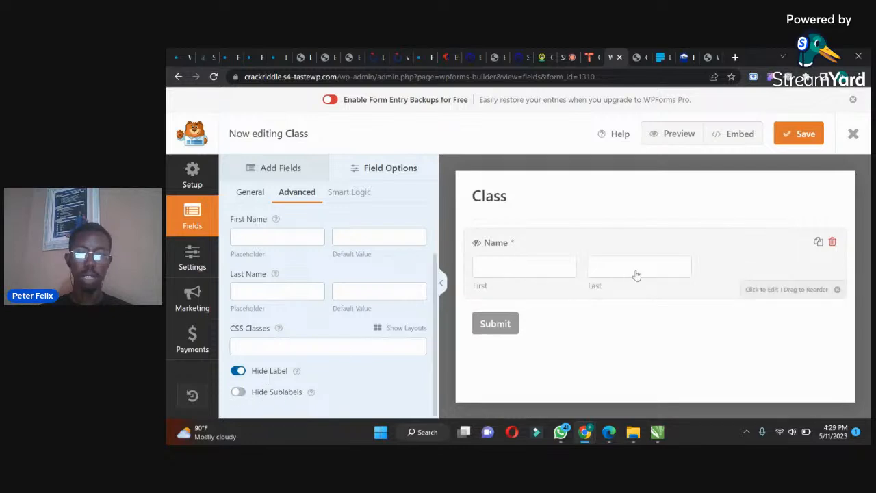
click(237, 370)
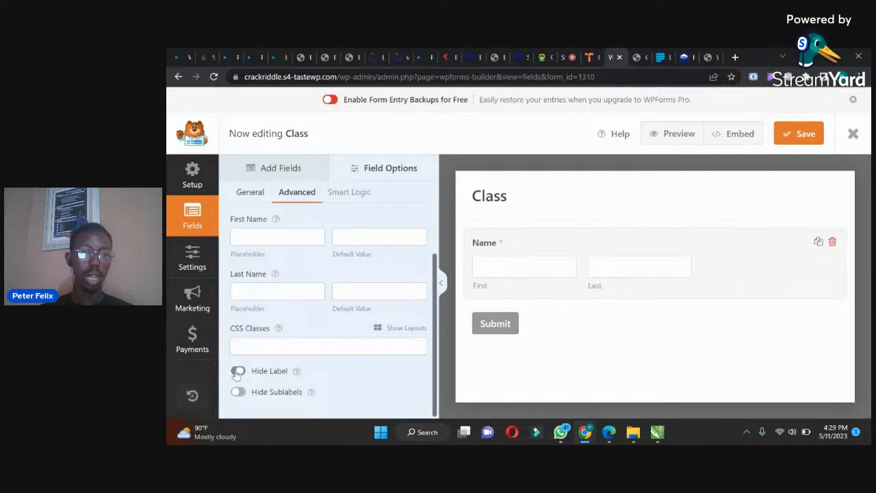
- Fill in placeholder text for the First and Last name boxes
click(251, 237)
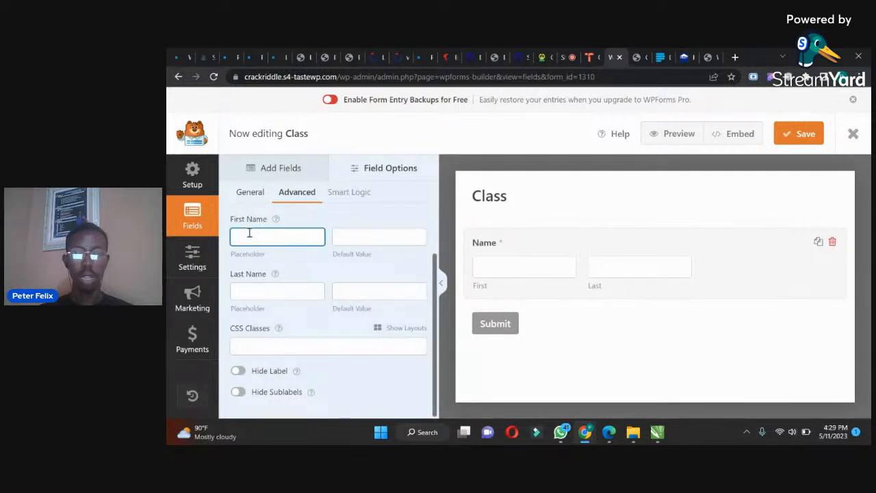
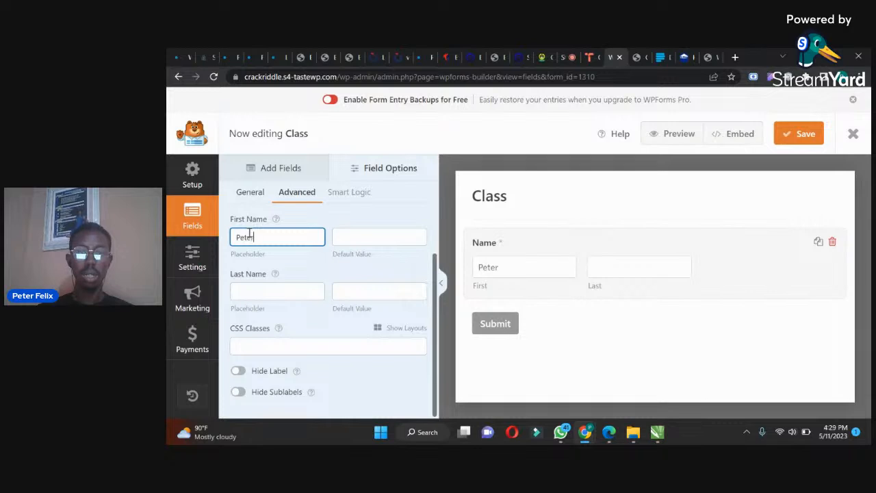
click(290, 289)
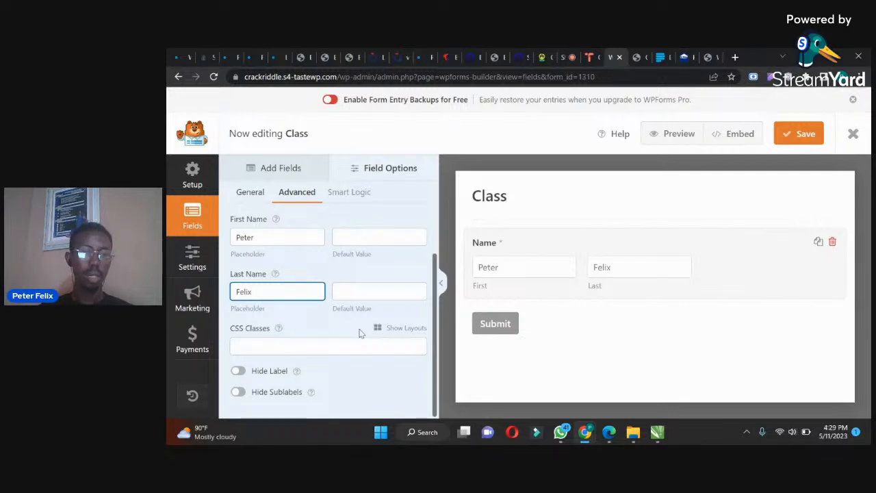
- Set the Name field's format to Simple and relabel it 'Full Name'
scroll(434, 325, up, 2)
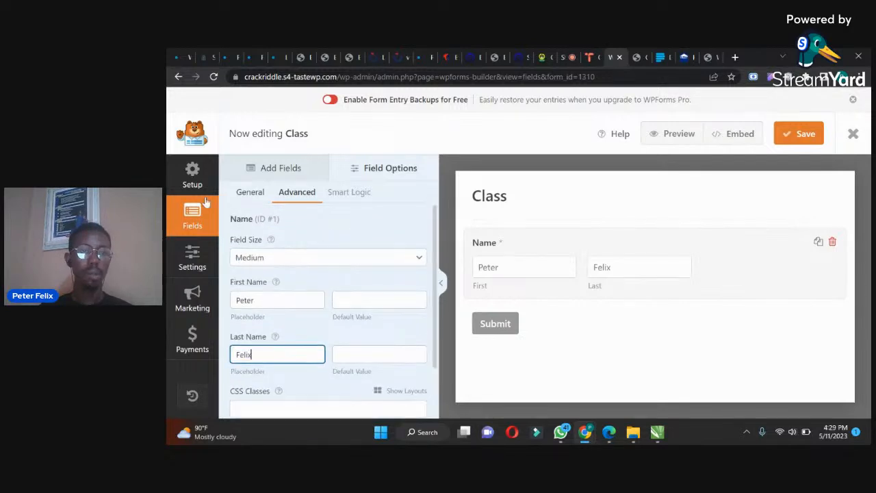
click(250, 192)
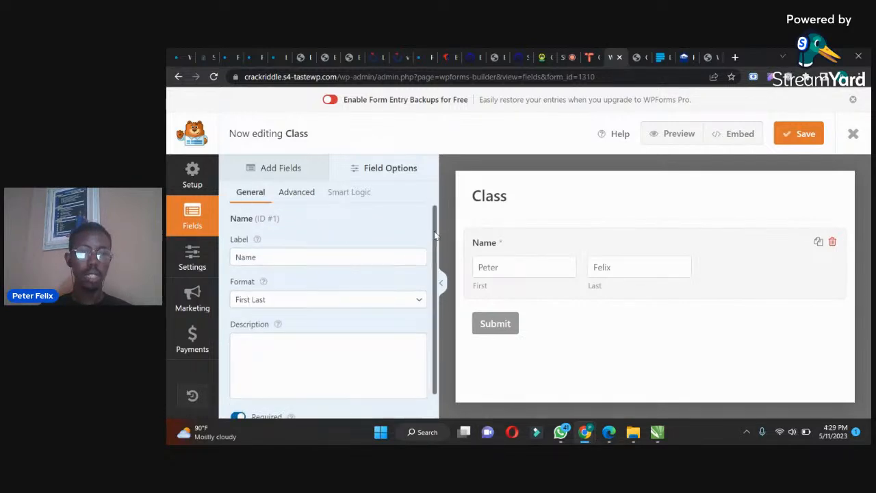
drag(436, 234, 439, 318)
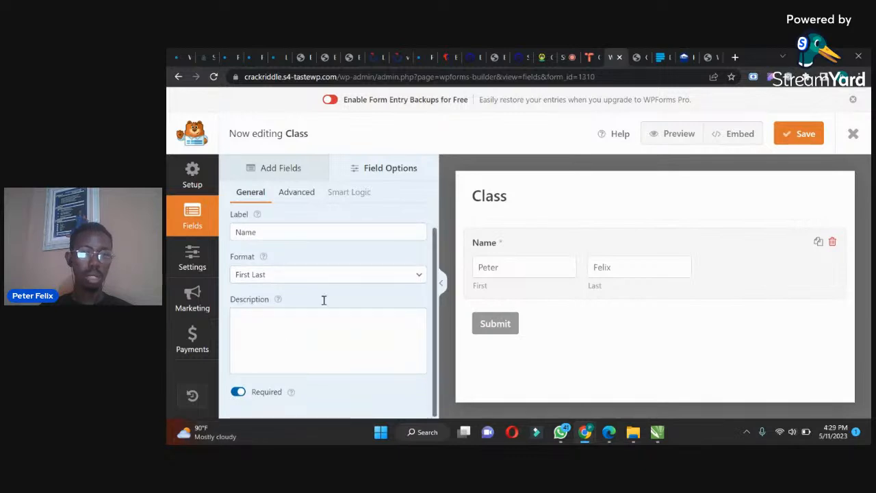
click(350, 278)
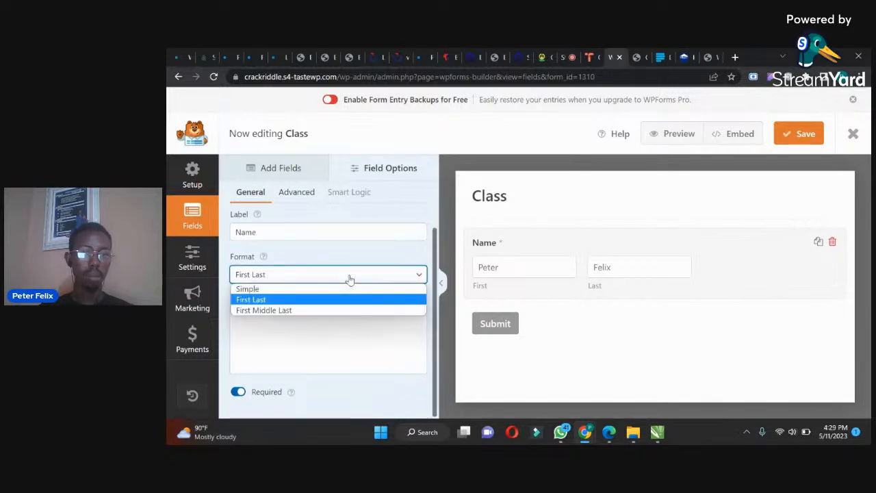
click(349, 278)
click(349, 278)
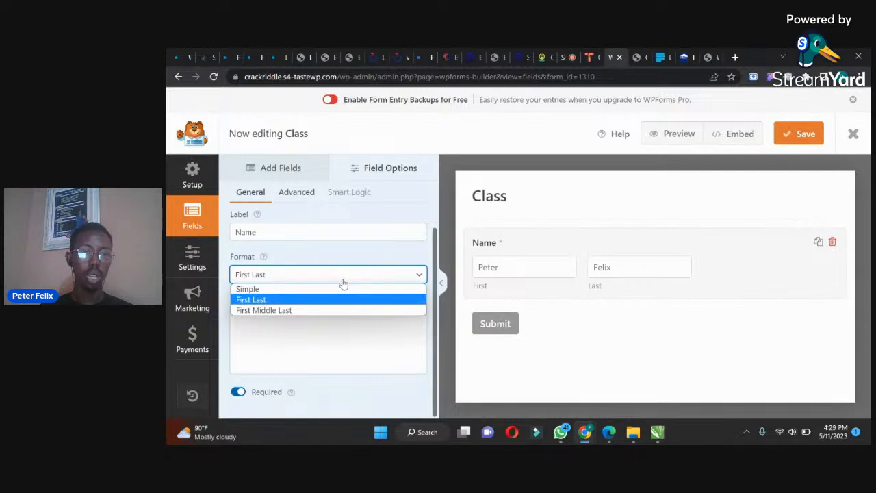
click(329, 290)
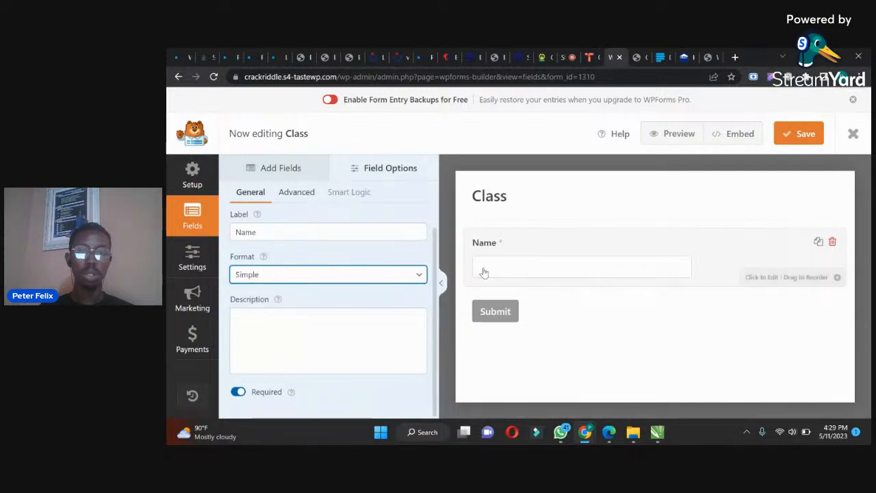
double_click(250, 233)
text(Full Name)
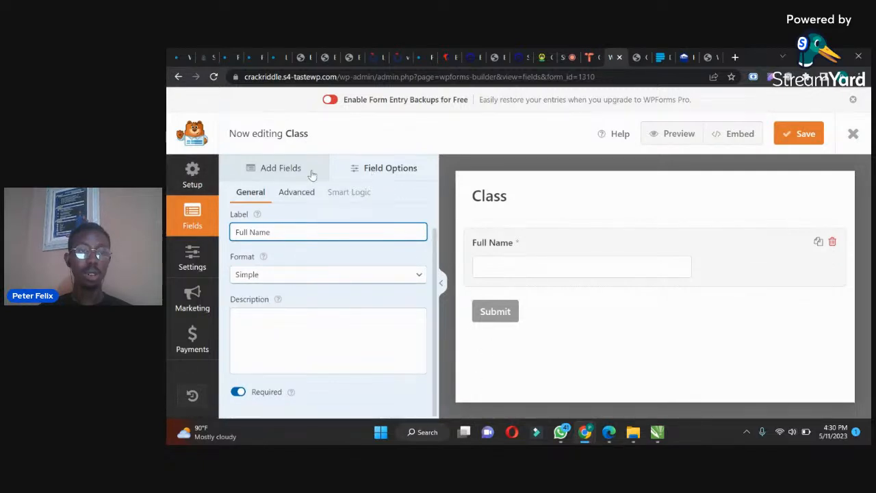
- Add an Email field and a Numbers field below Full Name
click(282, 168)
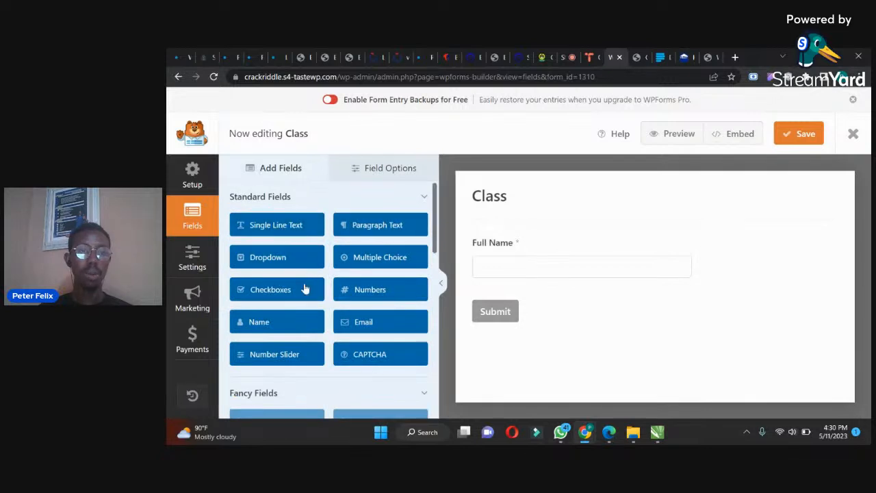
drag(349, 328, 478, 342)
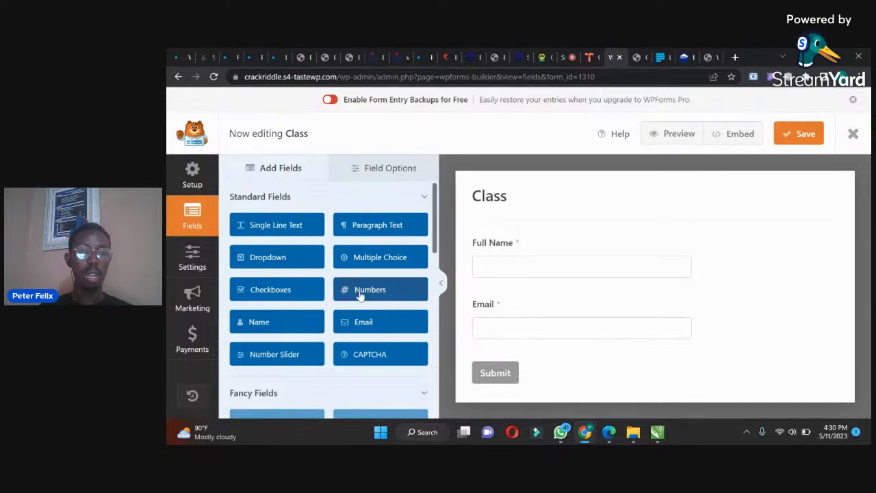
drag(360, 295, 501, 358)
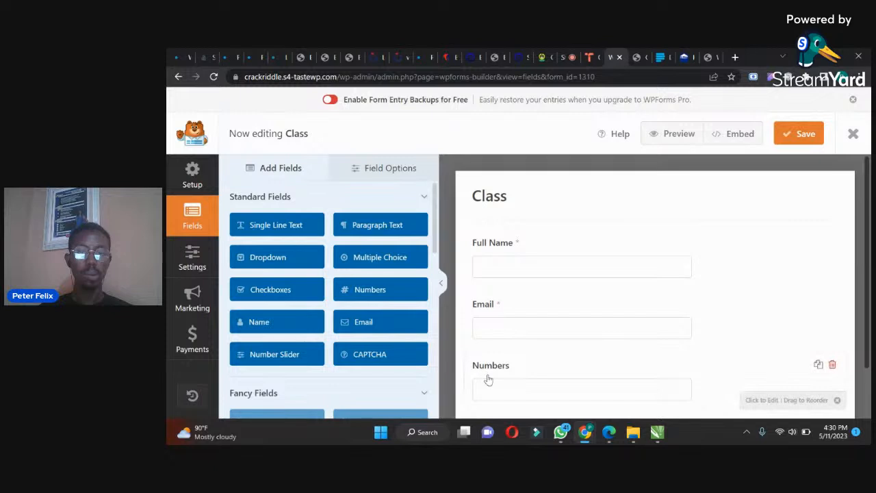
- Relabel the new Numbers field 'Phone No.'
click(488, 379)
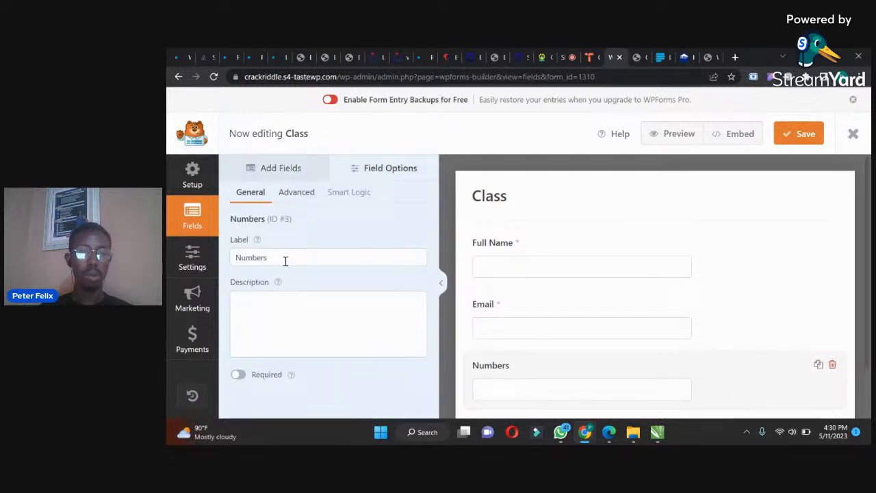
drag(285, 260, 212, 256)
text(Phone )
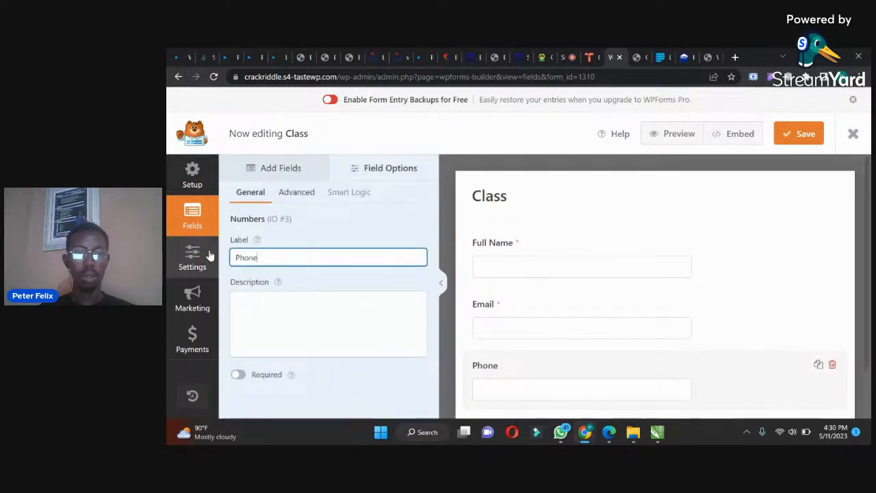
text(No.)
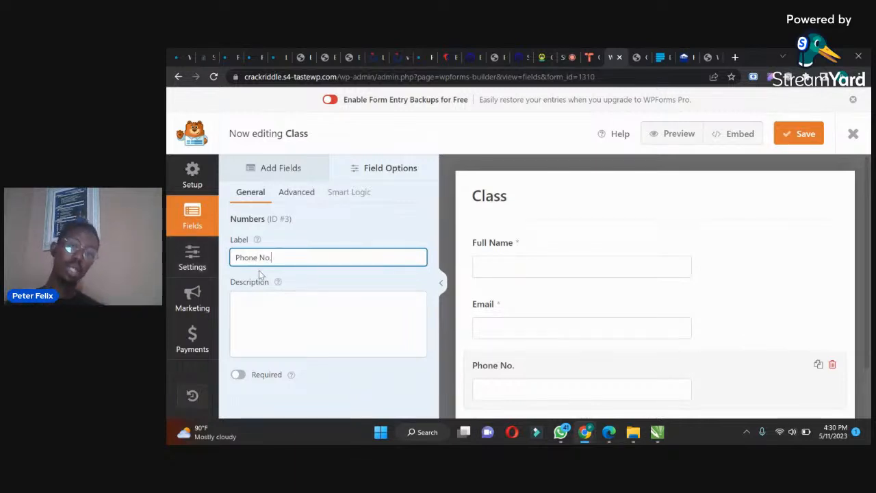
scroll(867, 195, down, 1)
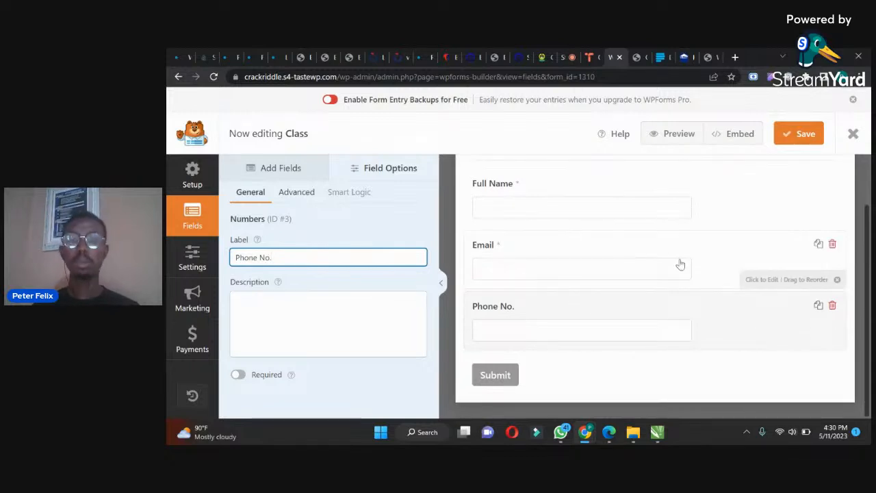
click(288, 177)
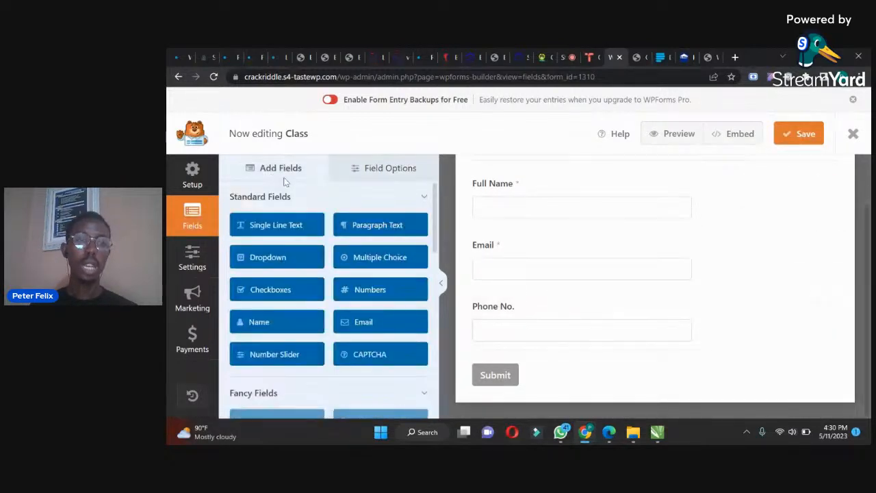
- Add a Multiple Choice field below Phone No. and label it 'Gender'
drag(360, 258, 500, 346)
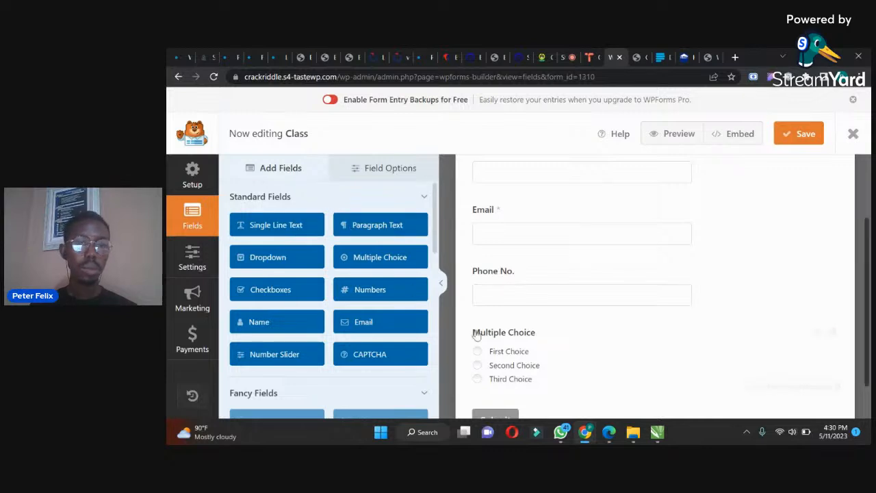
click(574, 344)
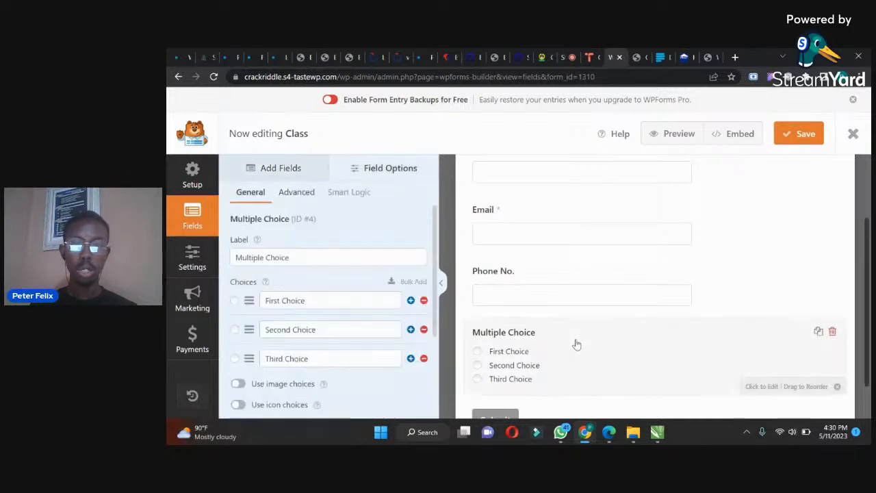
triple_click(304, 258)
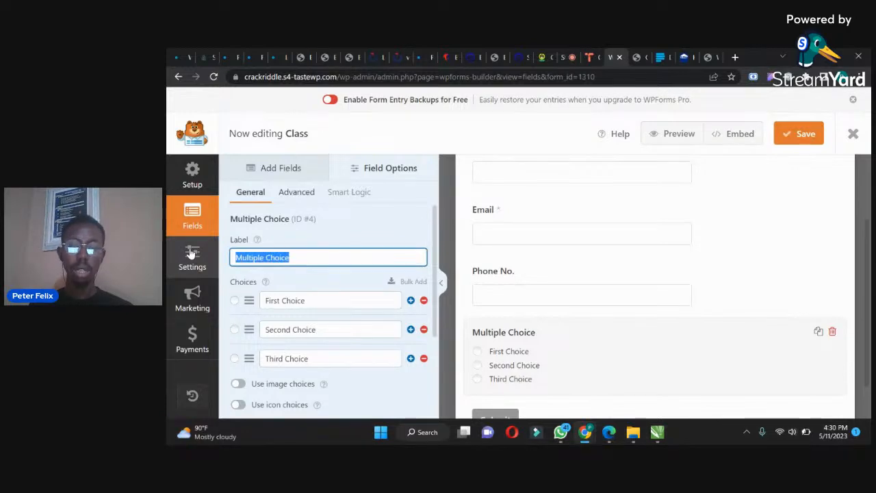
text(A)
key(BackSpace)
text(Gender)
- Set the Gender choices to Male and Female and delete the third choice
triple_click(333, 299)
text(Male)
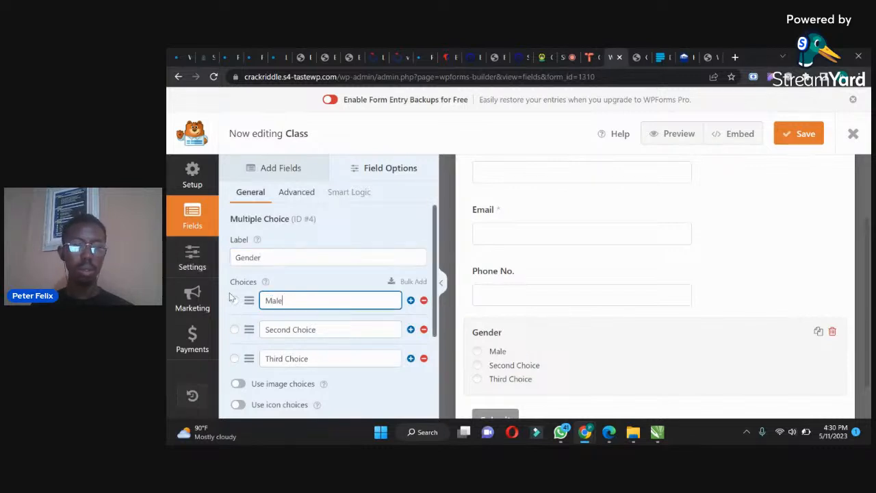
triple_click(323, 330)
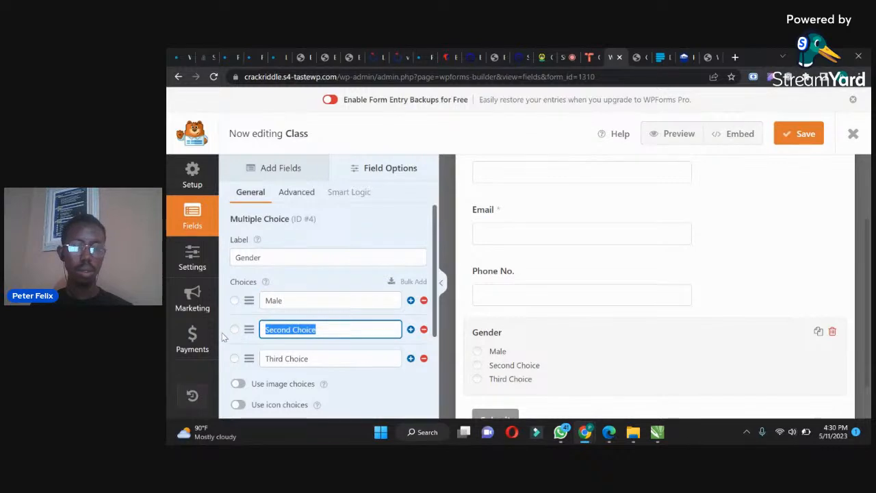
text(Female)
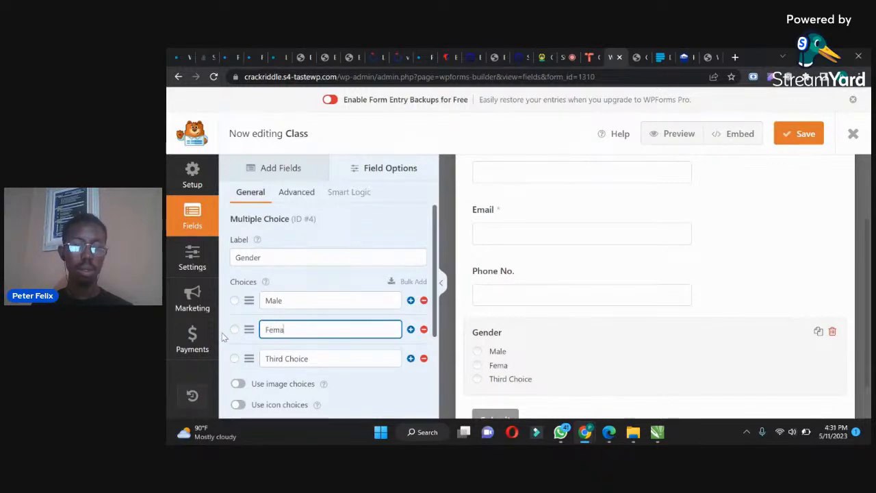
click(424, 358)
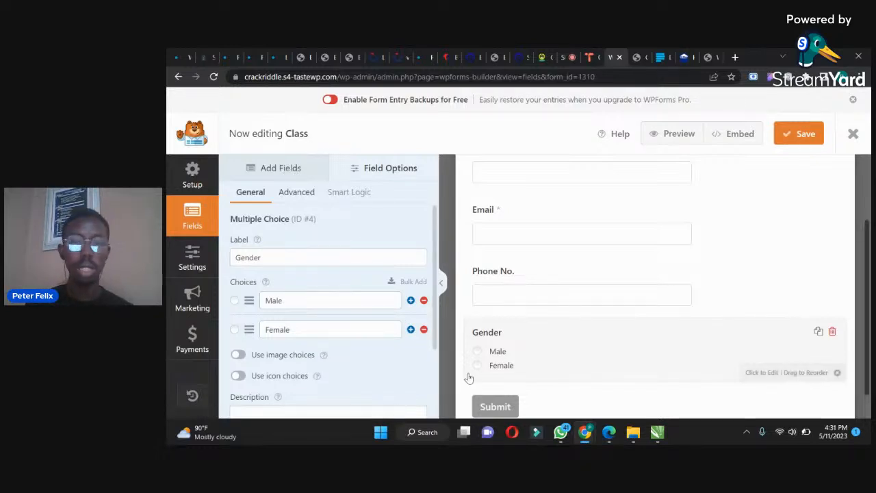
click(261, 171)
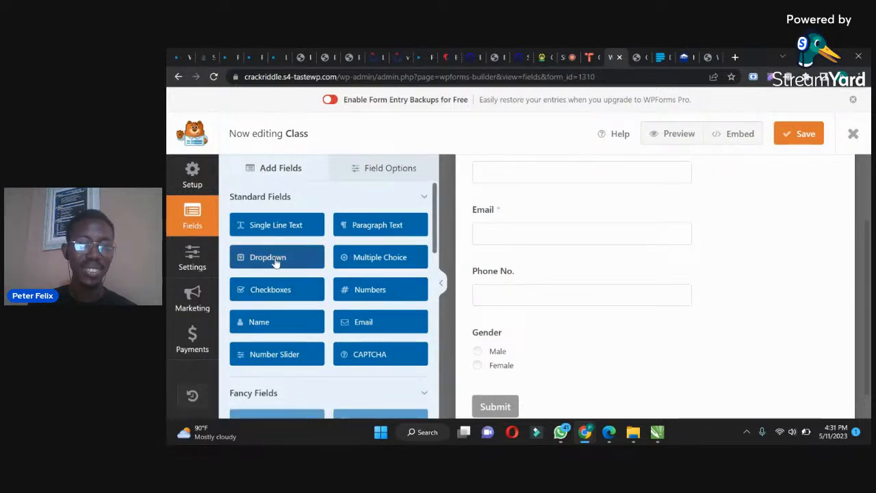
- Add a Dropdown field below Gender and label it 'Fee'
drag(347, 281, 504, 376)
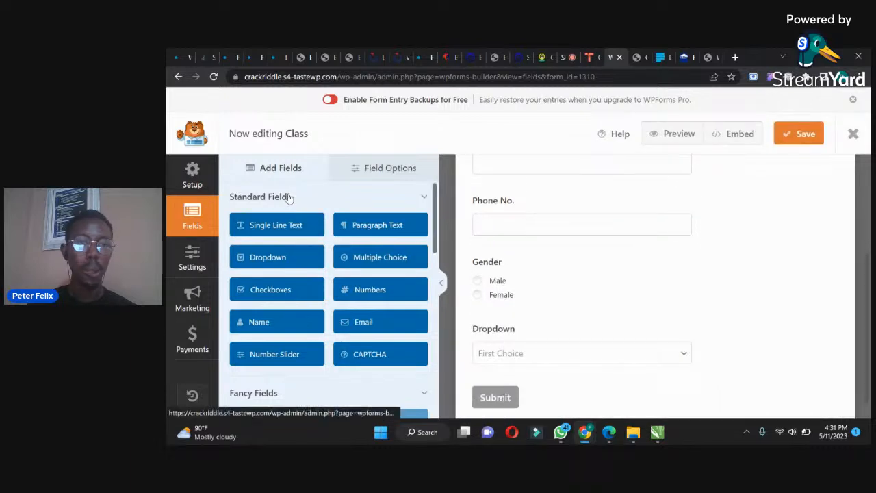
click(531, 356)
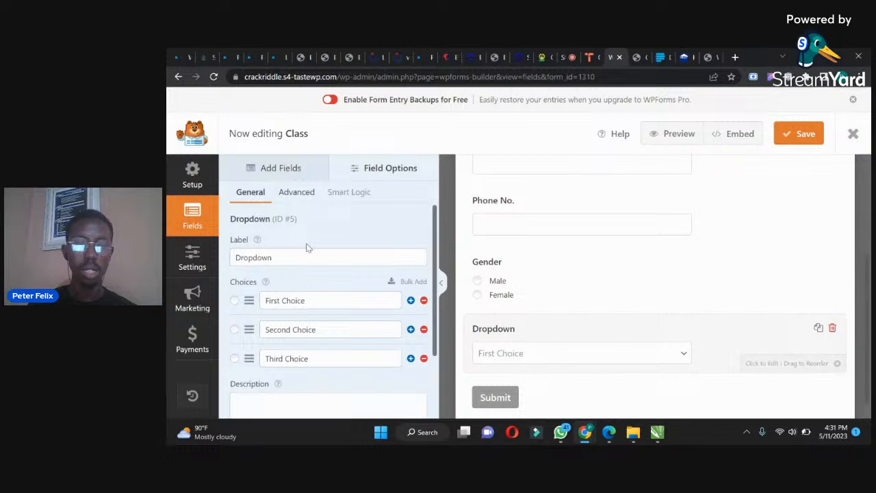
drag(288, 263, 215, 251)
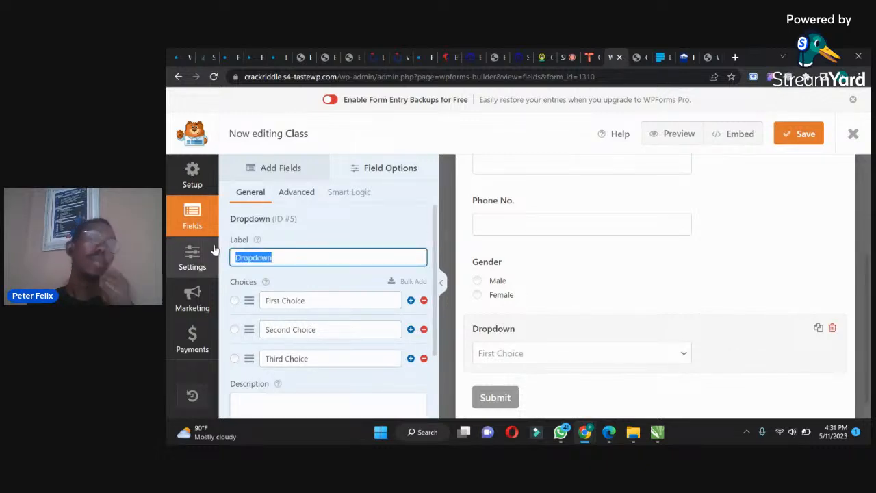
text(Fee)
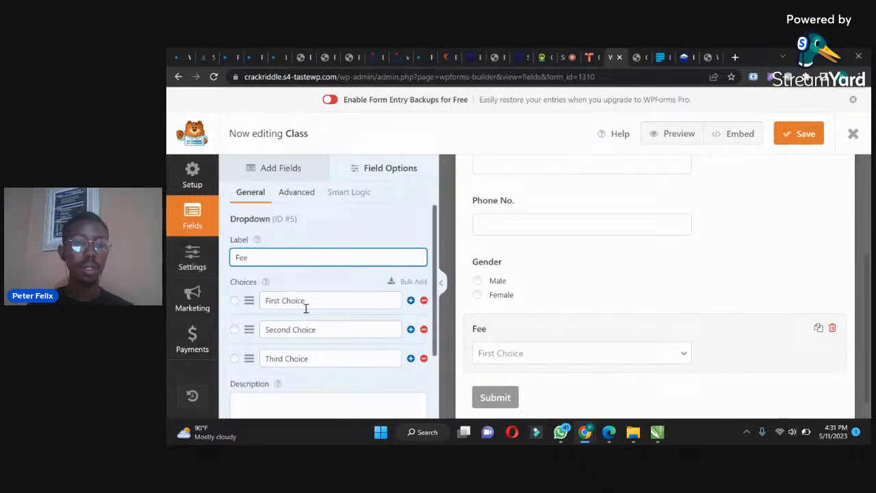
- Replace the three Fee choices with $200, $400 and $1000
drag(322, 304, 213, 291)
text(&)
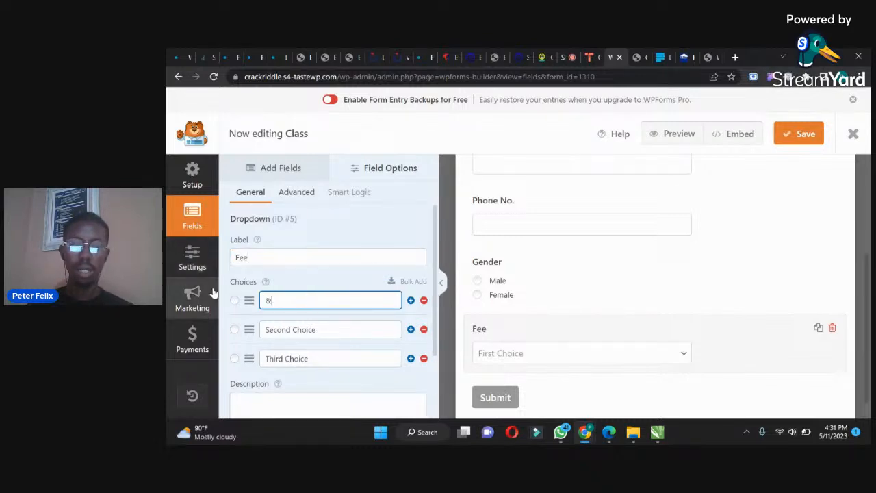
text($200)
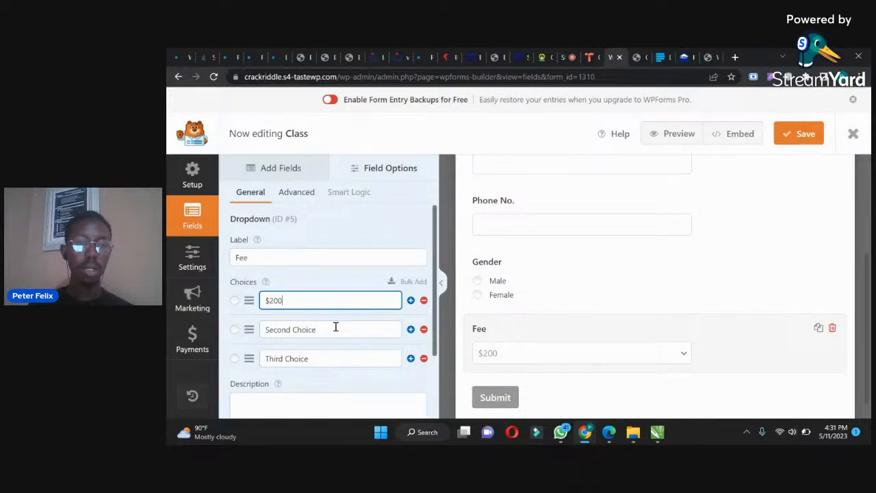
drag(335, 327, 221, 328)
text($400)
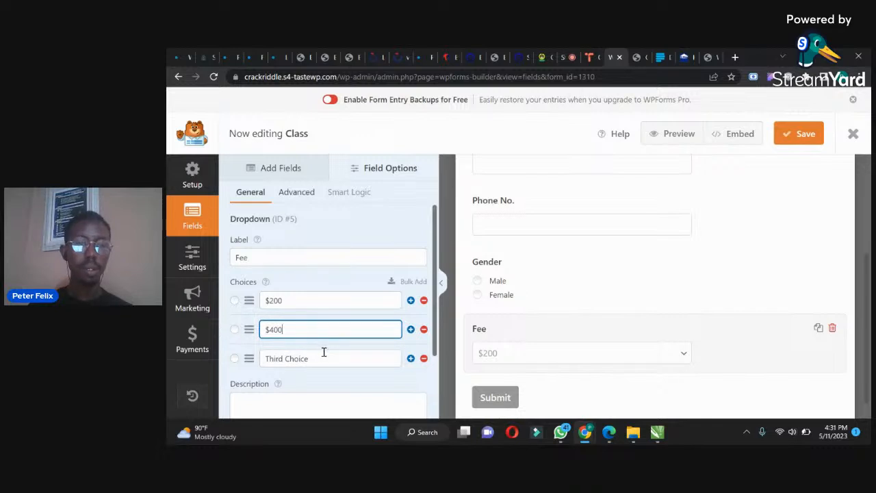
drag(324, 352, 210, 342)
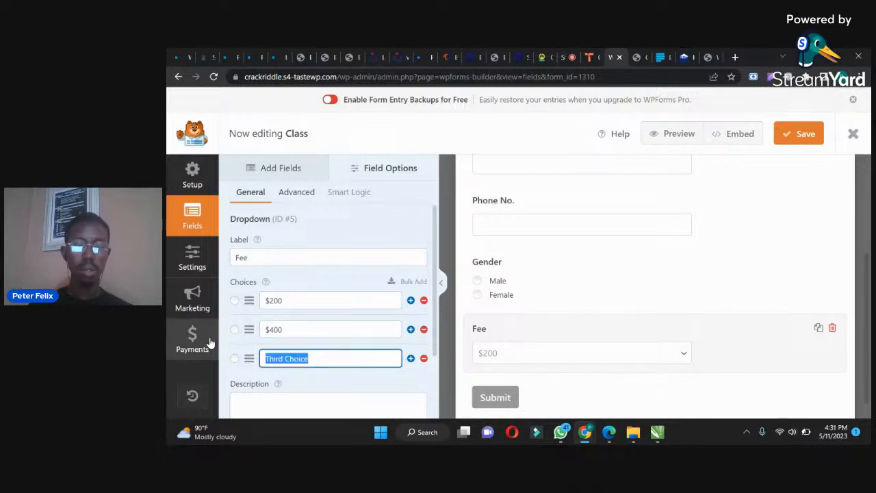
text($1000)
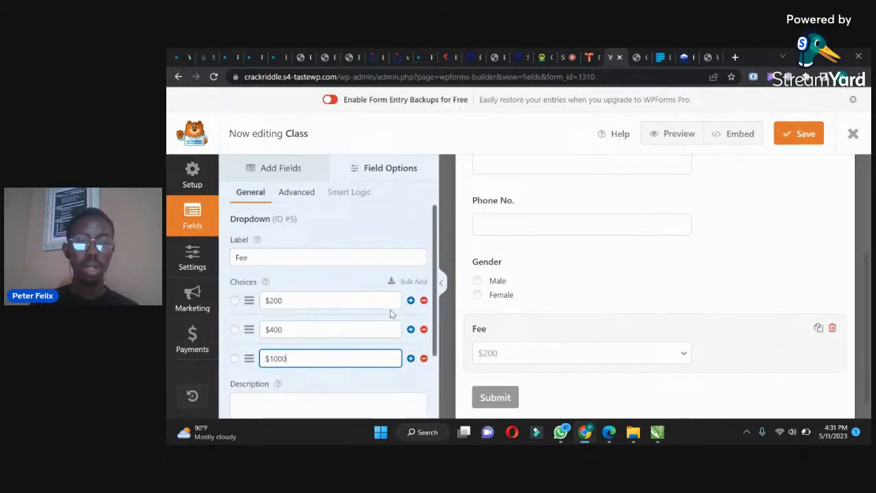
drag(865, 272, 864, 153)
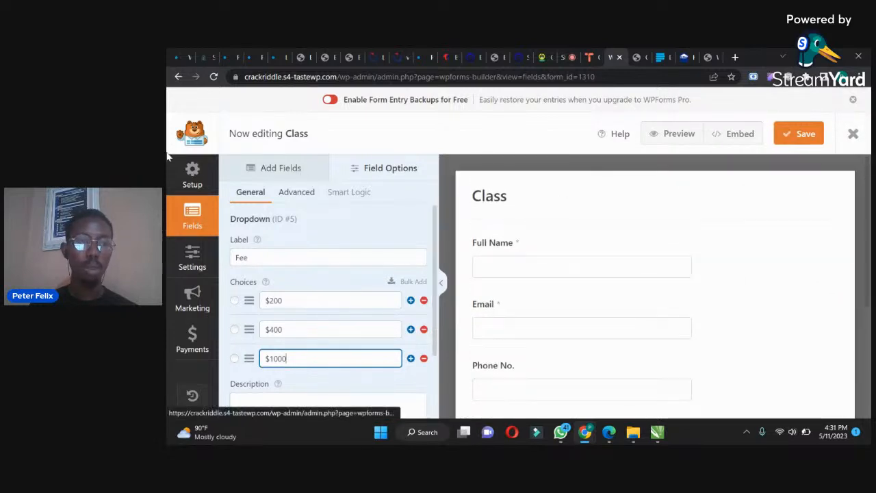
- In Settings > Notifications, set Send To Email Address to the site owner's own email
click(193, 180)
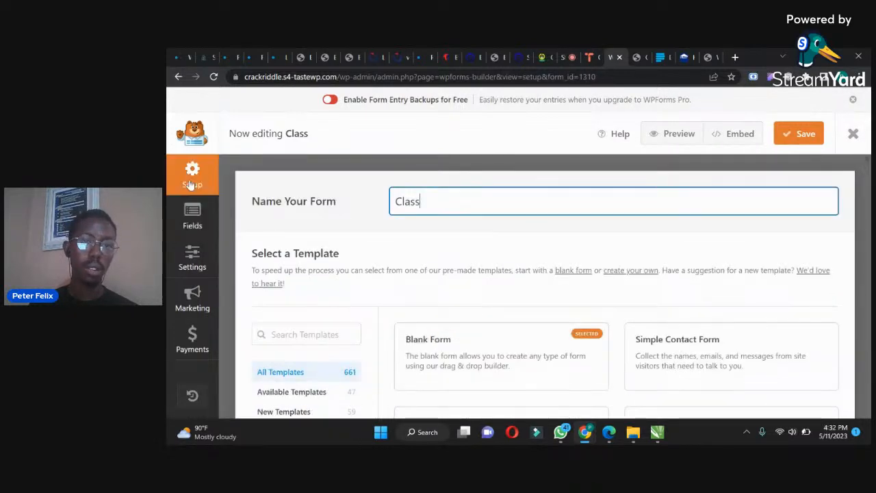
click(191, 267)
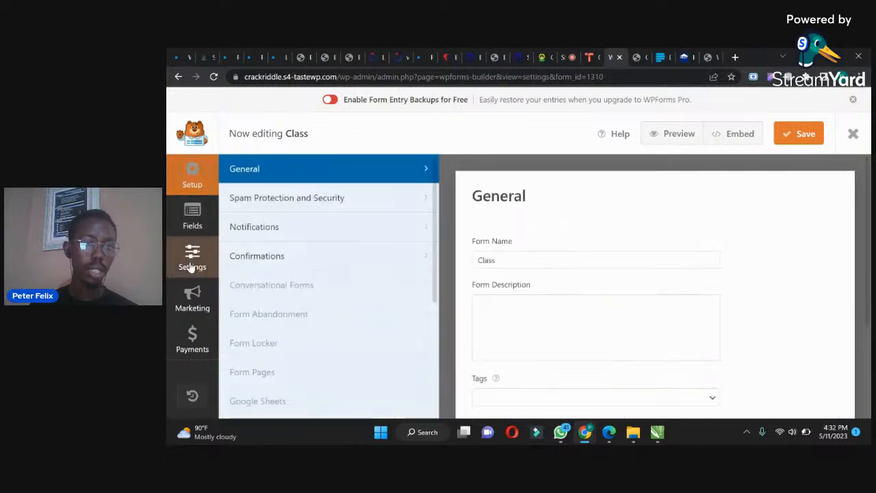
click(327, 226)
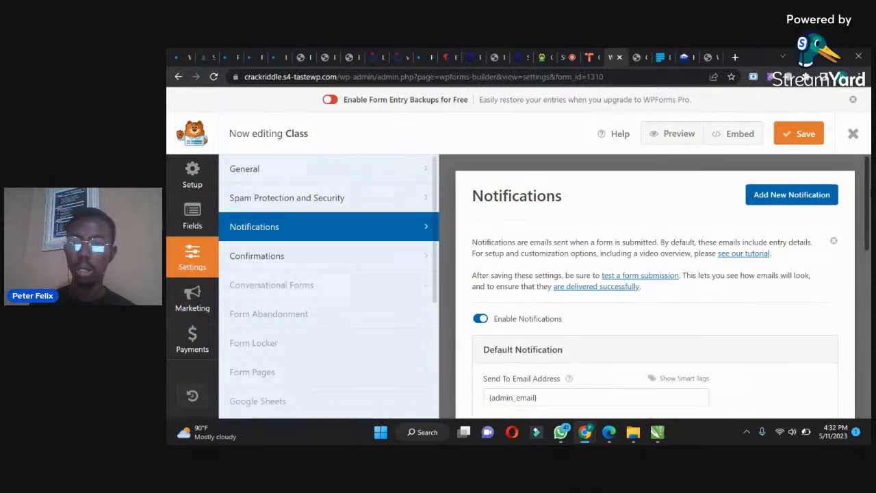
drag(871, 192, 866, 255)
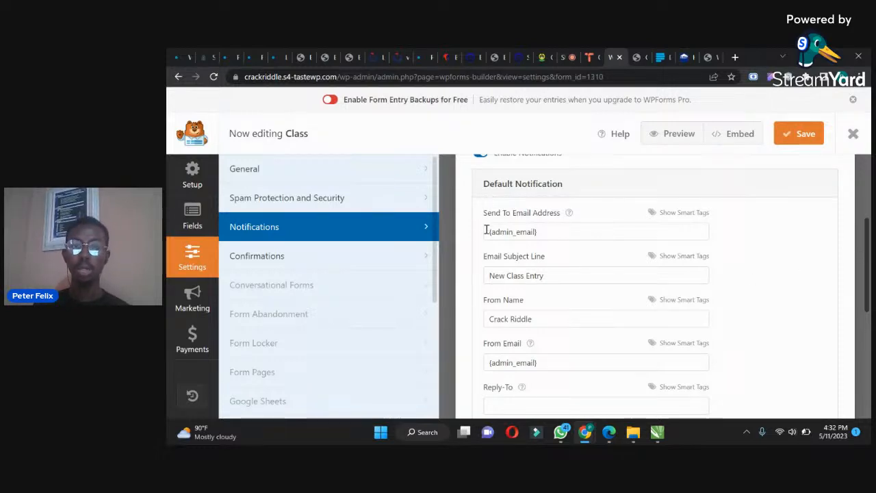
drag(560, 230, 458, 230)
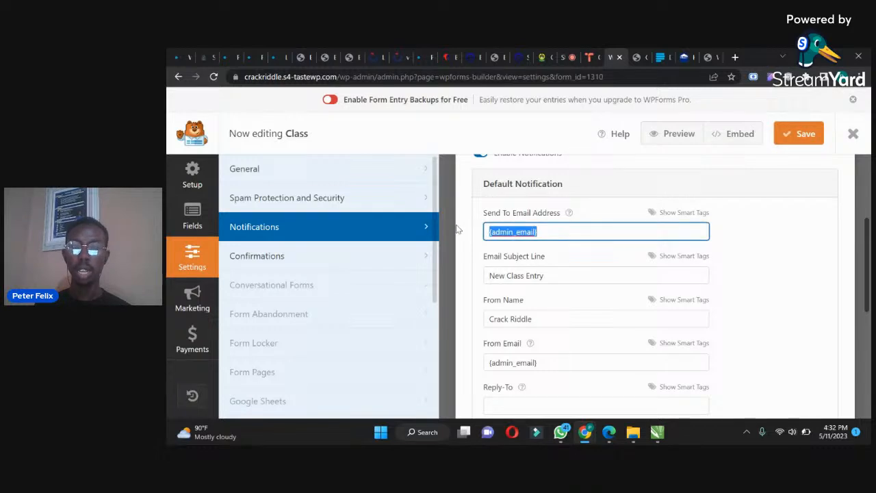
text(P)
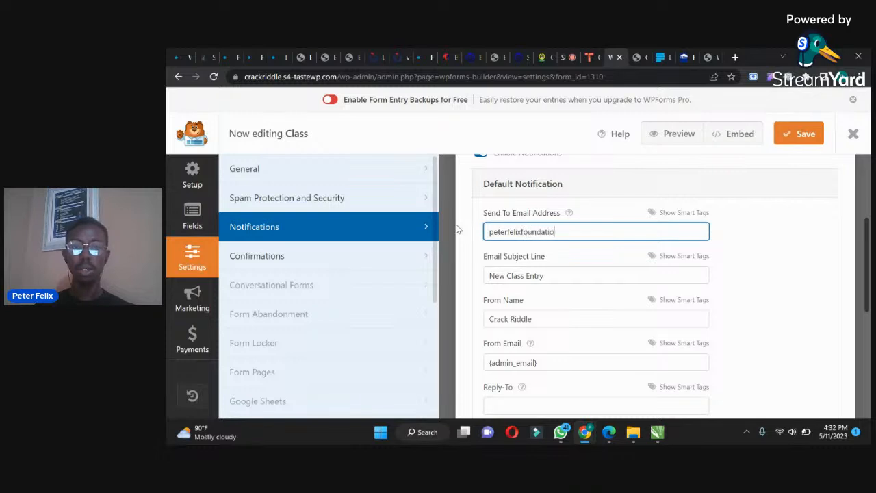
text(mail.com)
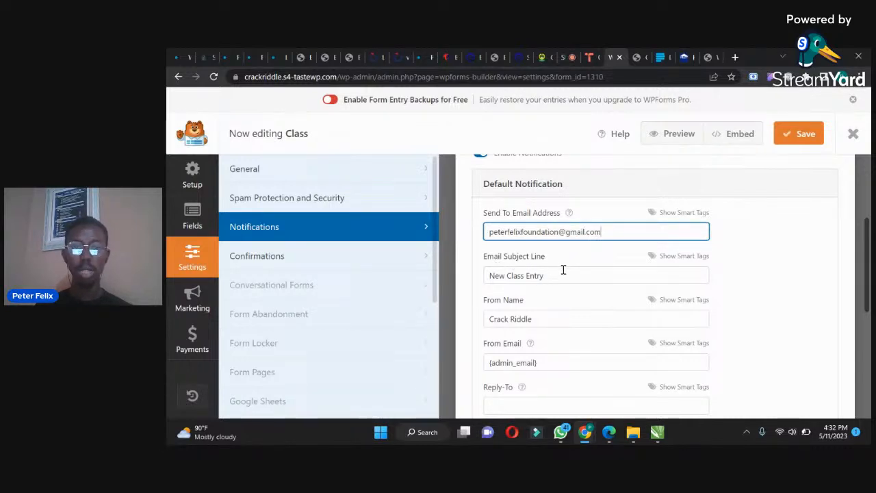
- Change the notification's Email Subject Line to 'Enquiry'
drag(559, 272, 471, 278)
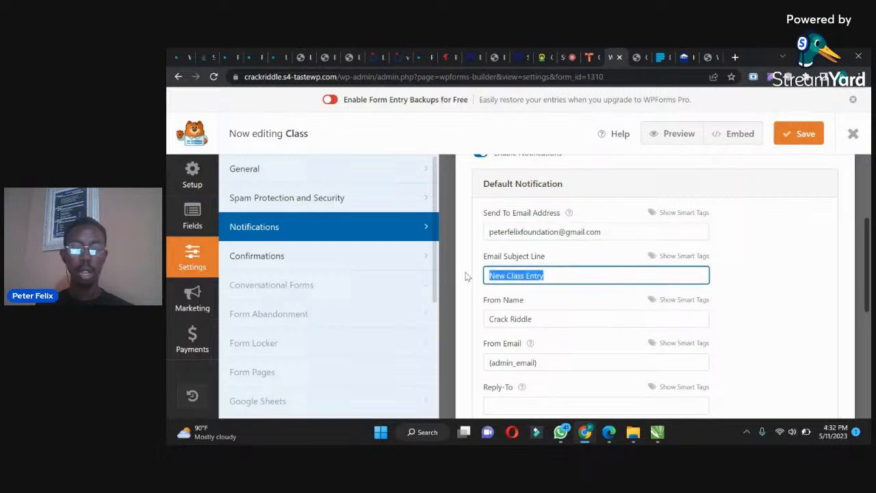
text(Enquiry)
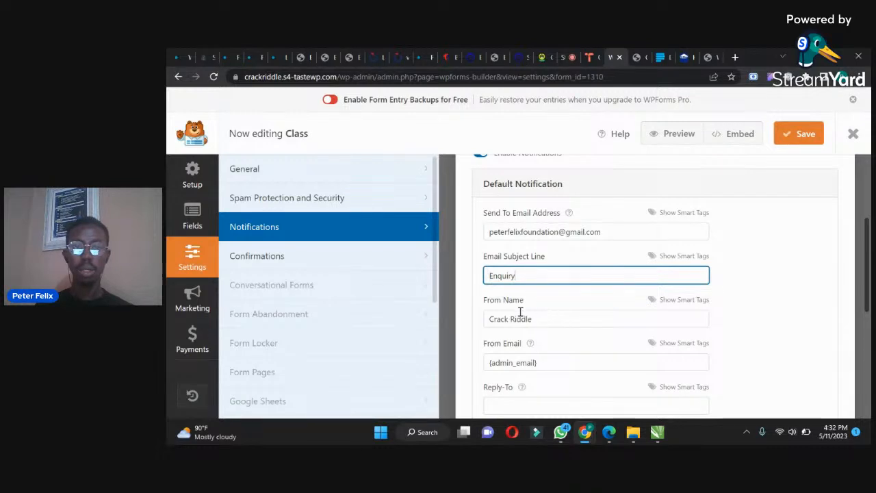
scroll(868, 245, down, 3)
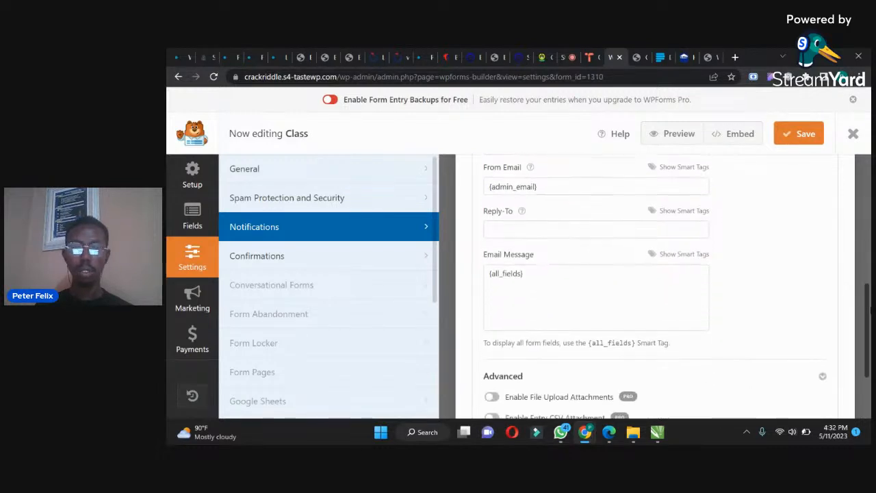
scroll(868, 245, up, 2)
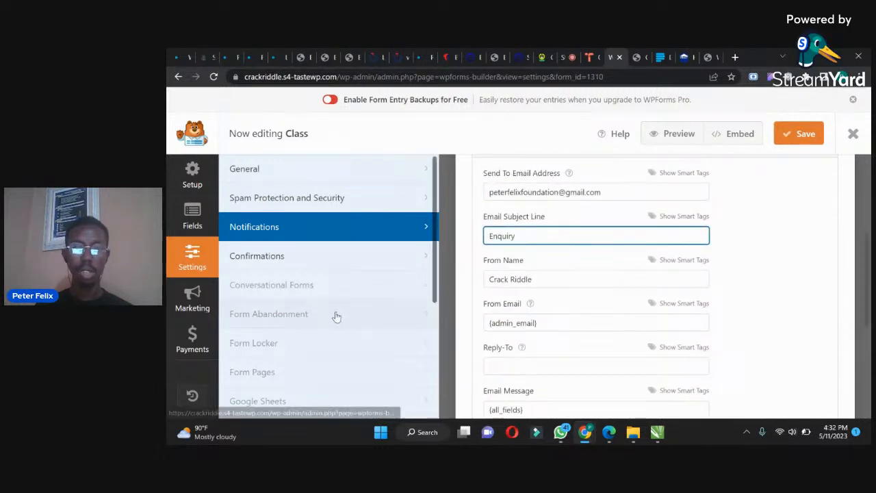
click(256, 257)
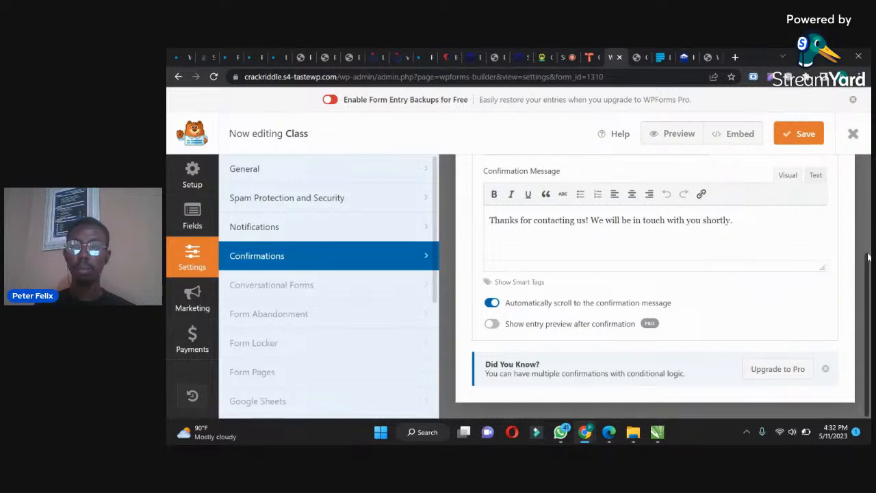
- Switch the Class form's Confirmation Type to Go to URL (Redirect)
scroll(868, 275, up, 3)
scroll(869, 275, down, 1)
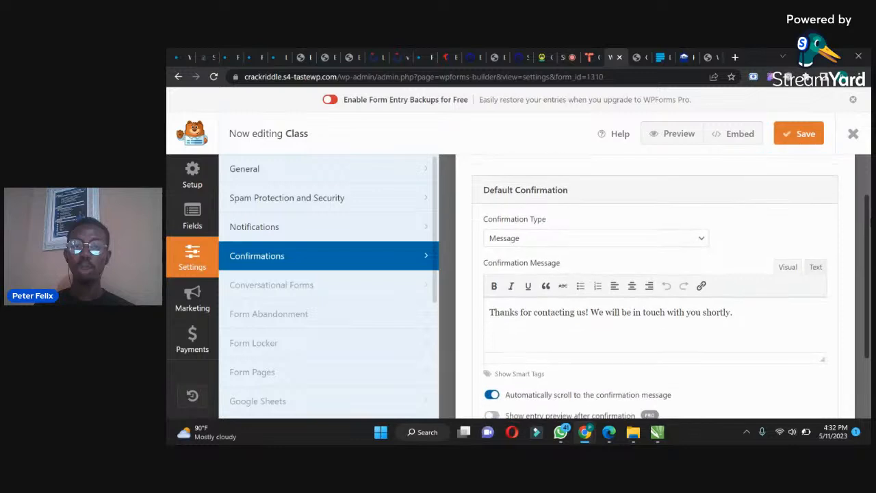
scroll(671, 287, up, 1)
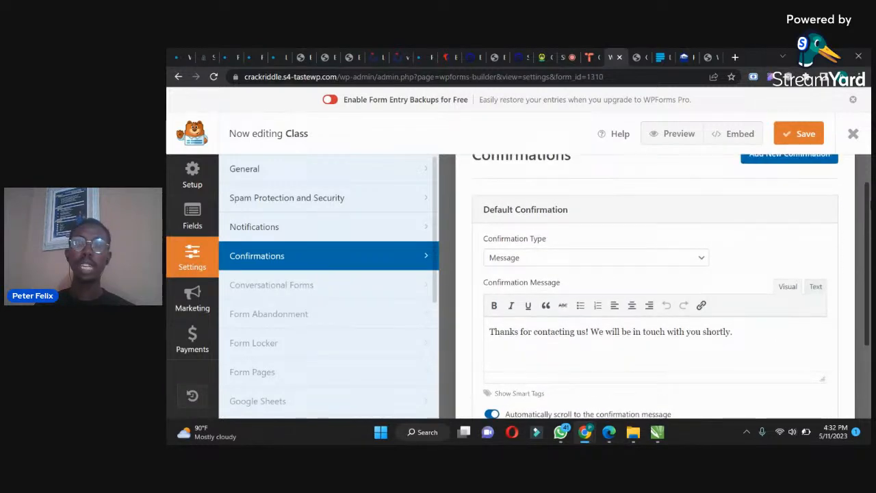
click(626, 262)
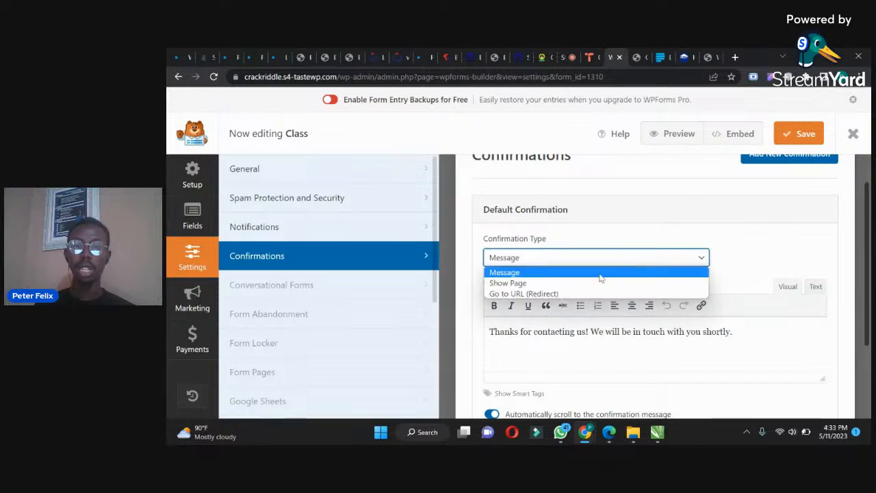
click(561, 293)
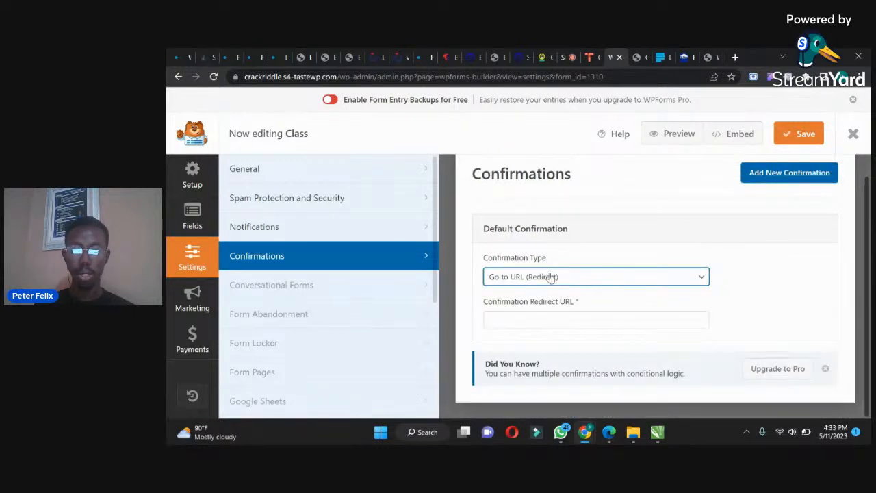
click(552, 321)
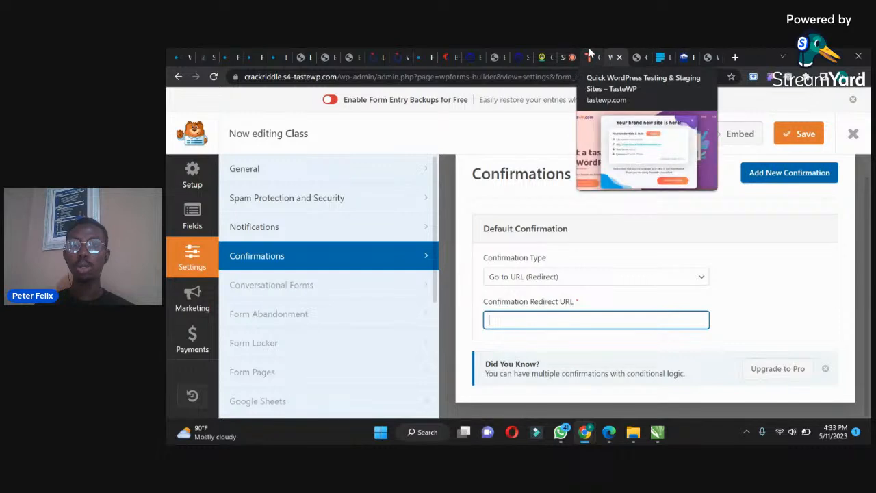
- Paste the live site's Accessories category page URL as the redirect and save the form
click(643, 50)
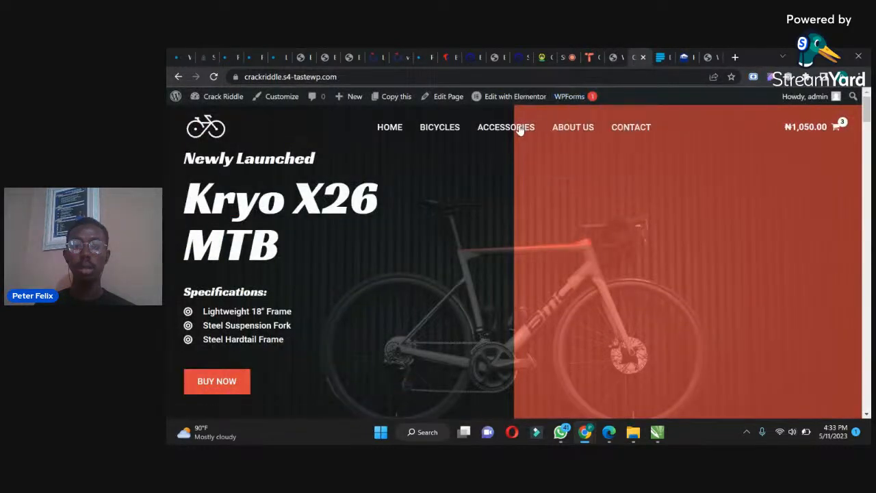
click(459, 96)
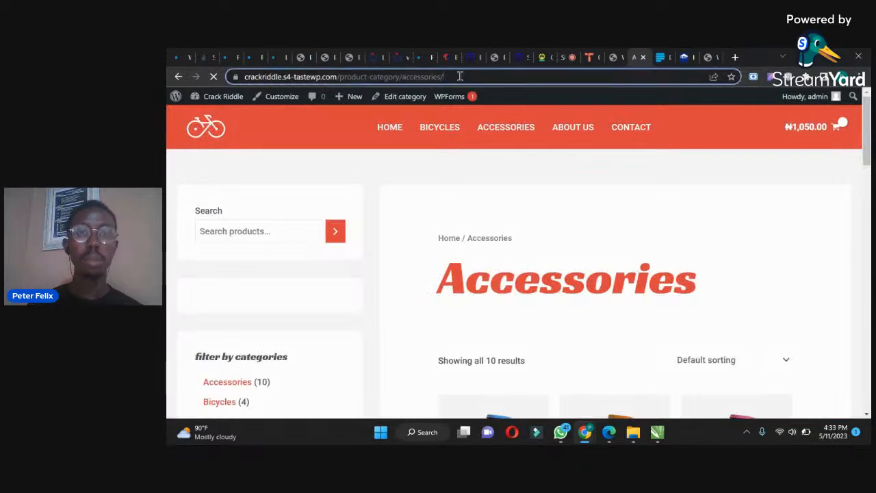
click(460, 76)
key(ctrl+c)
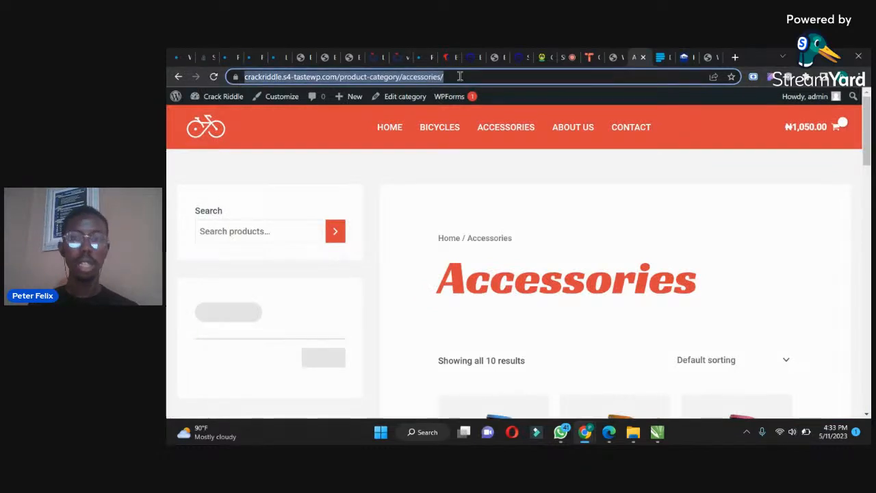
click(613, 57)
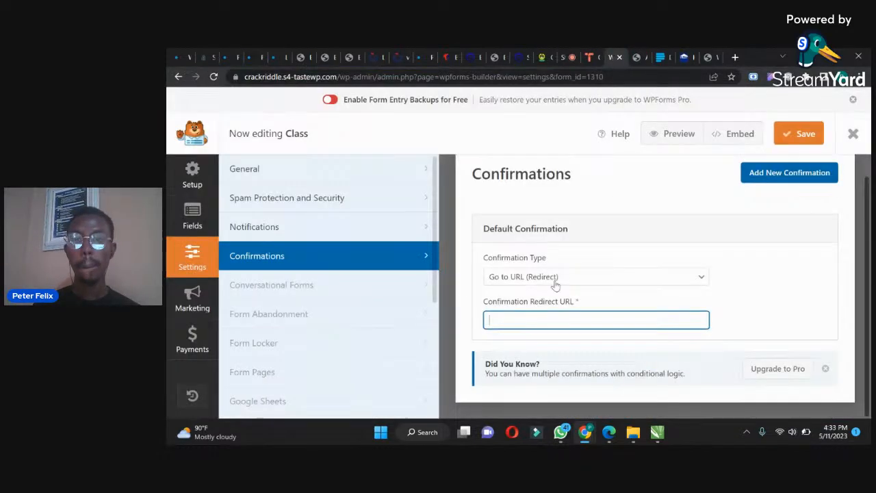
key(ctrl+v)
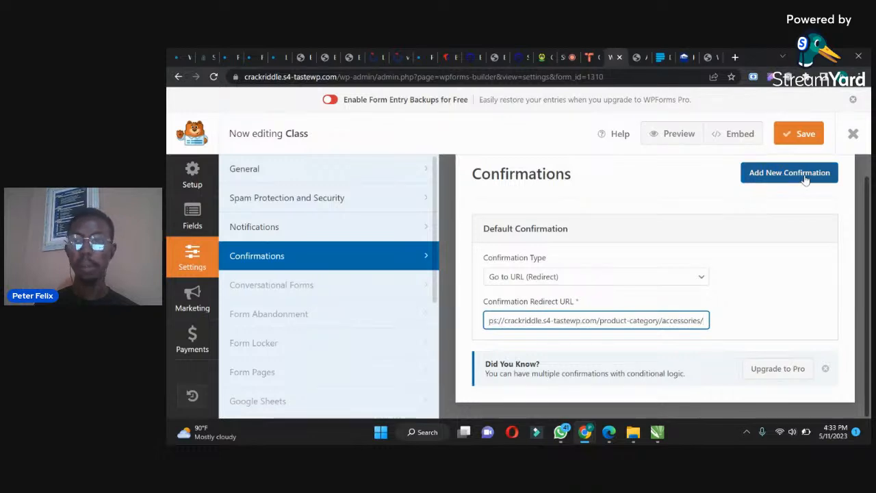
click(797, 134)
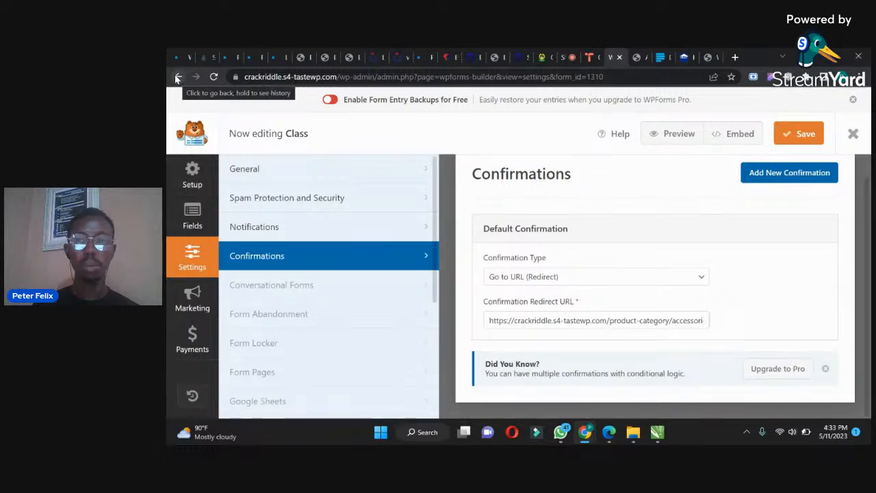
- Select the Class shortcode [wpforms id="1310"] in All Forms, then open the live site's Contact page
click(853, 134)
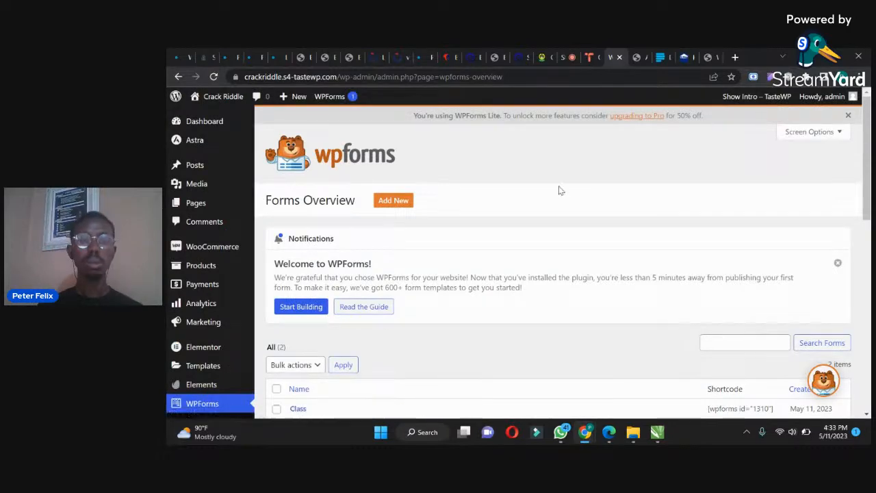
scroll(868, 226, down, 3)
scroll(868, 258, up, 1)
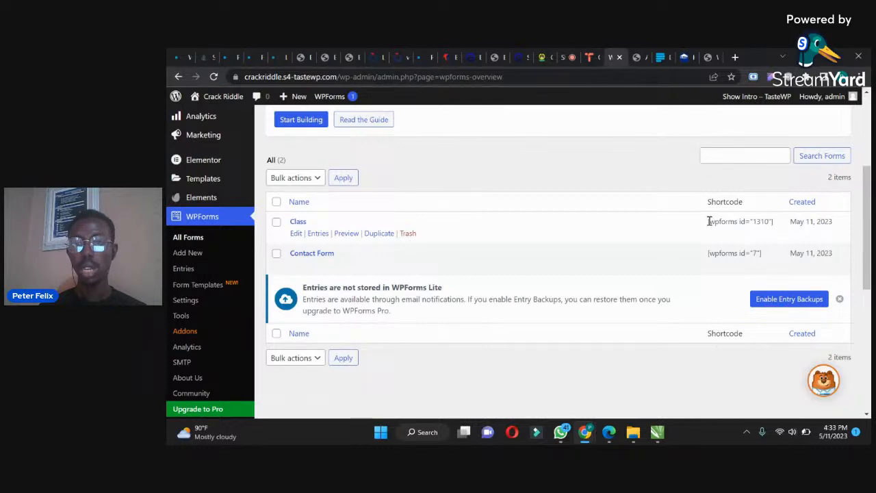
drag(709, 221, 777, 221)
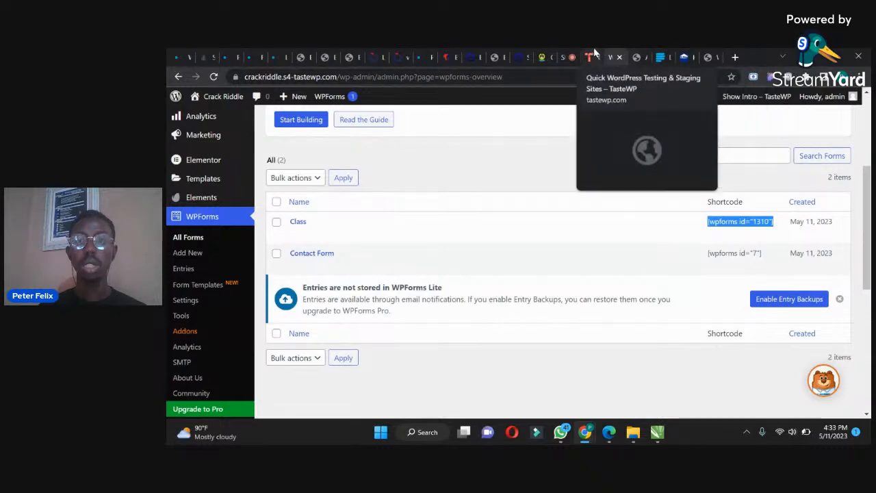
click(635, 56)
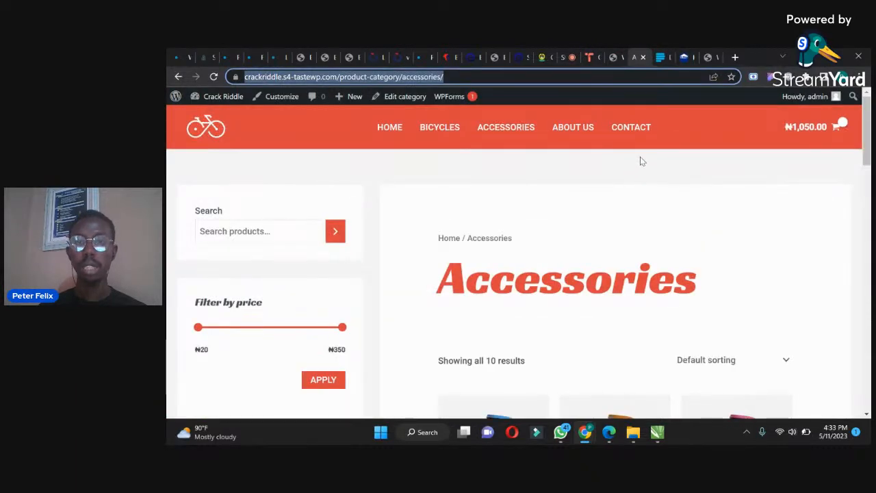
click(625, 128)
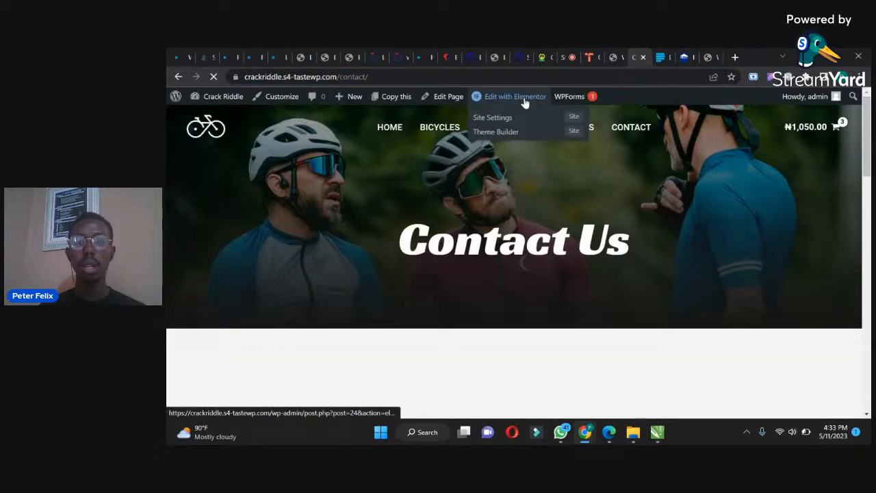
- Open the Contact Us page in Elementor, dismiss the What's New popup and Navigator, and reset zoom
click(525, 102)
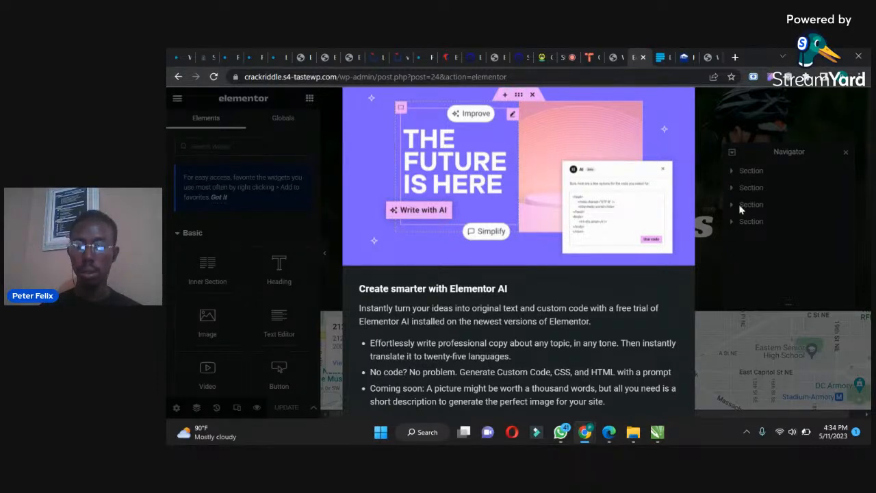
key(ctrl+minus)
key(ctrl+minus)
key(ctrl+minus)
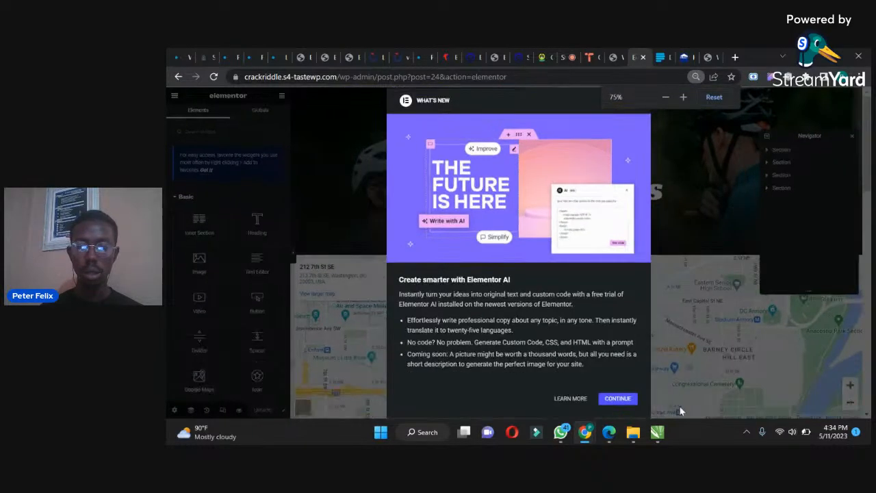
click(603, 400)
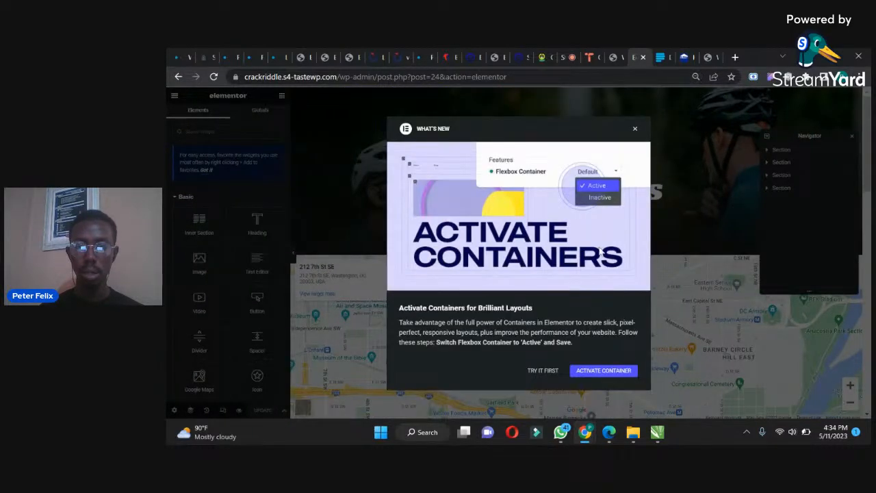
click(635, 130)
key(ctrl+plus)
key(ctrl+plus)
key(ctrl+plus)
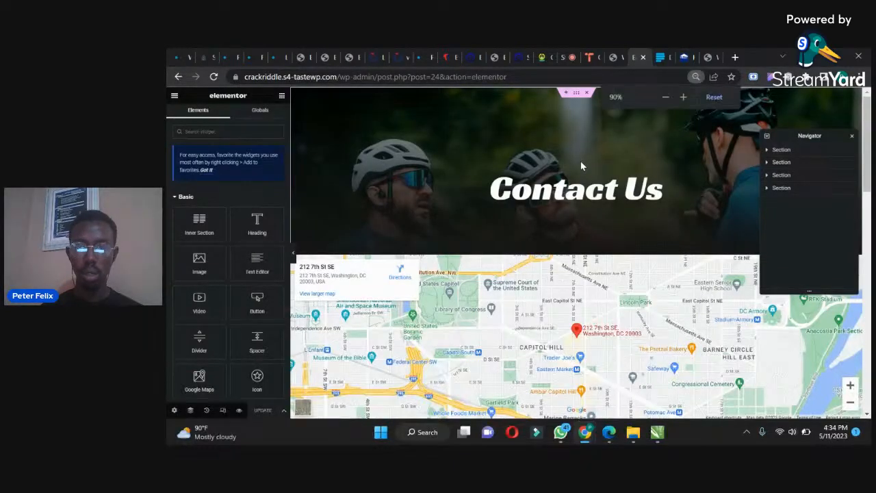
key(ctrl+minus)
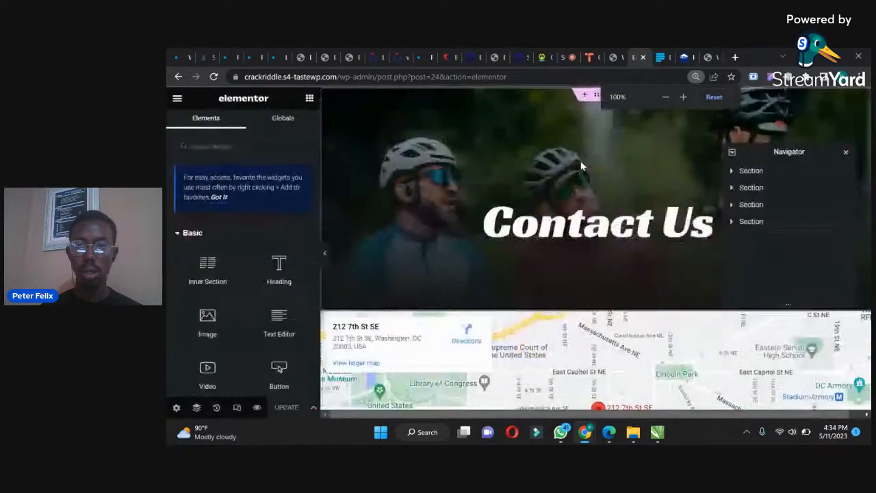
click(846, 153)
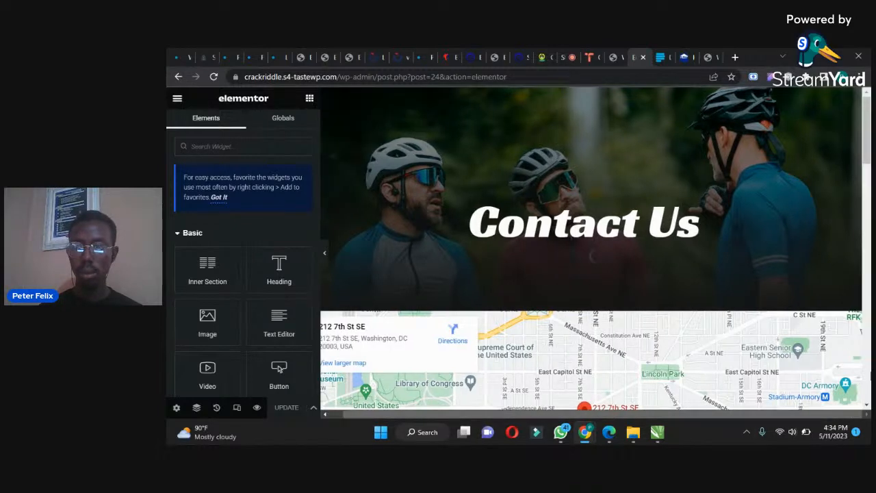
scroll(592, 255, down, 3)
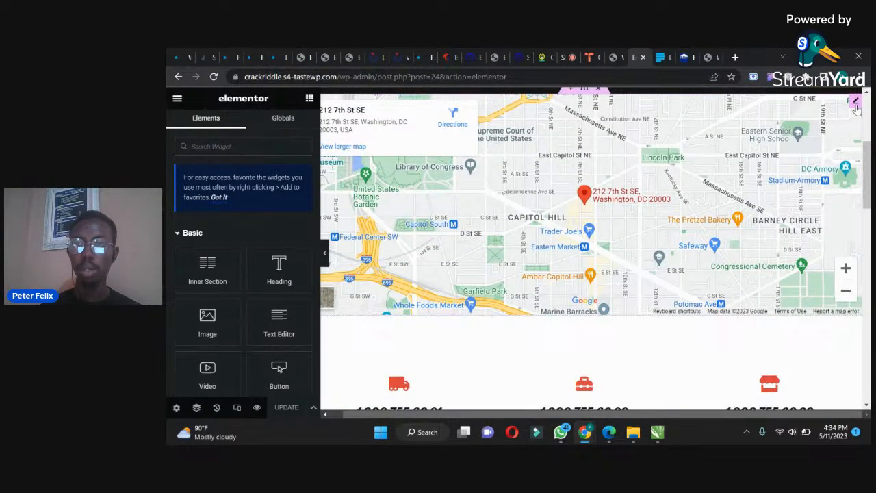
- Delete the old WPForms contact form widget under the Let's Get in Touch heading
click(855, 103)
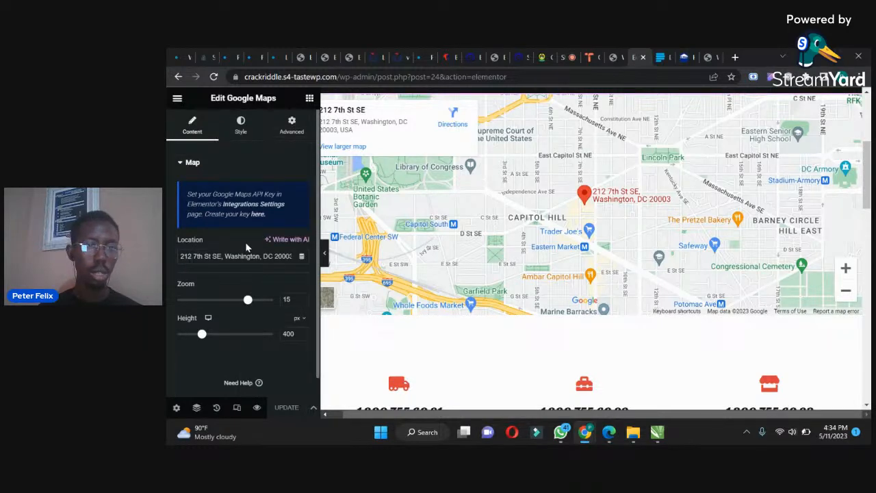
drag(868, 161, 863, 228)
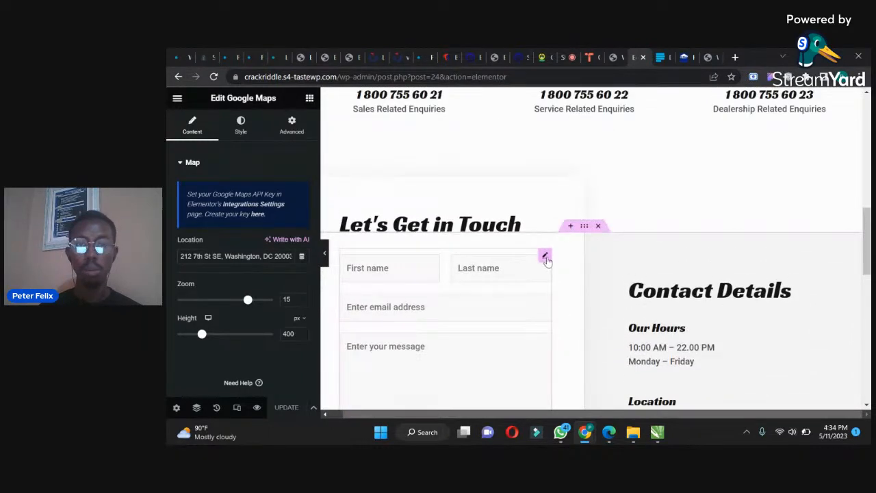
click(546, 256)
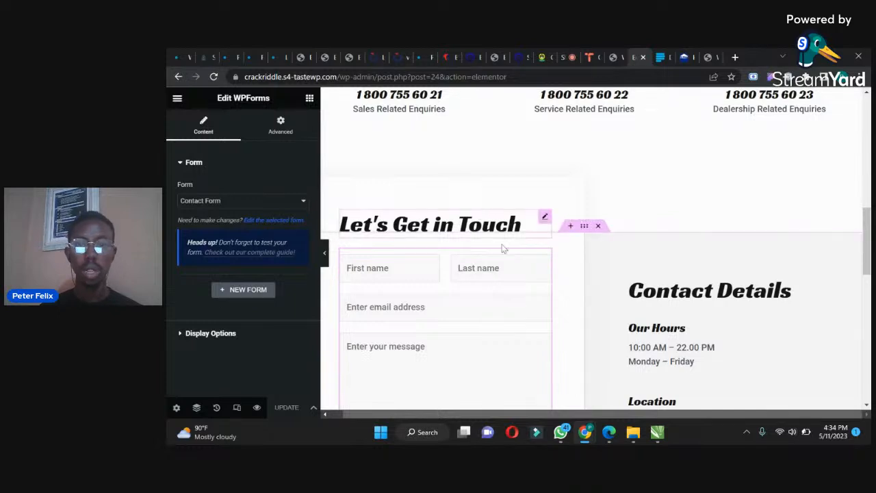
right_click(545, 255)
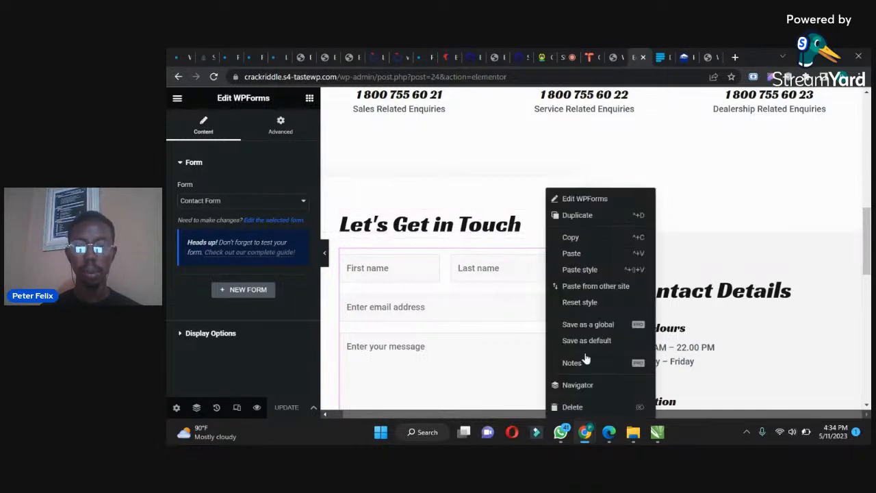
click(569, 408)
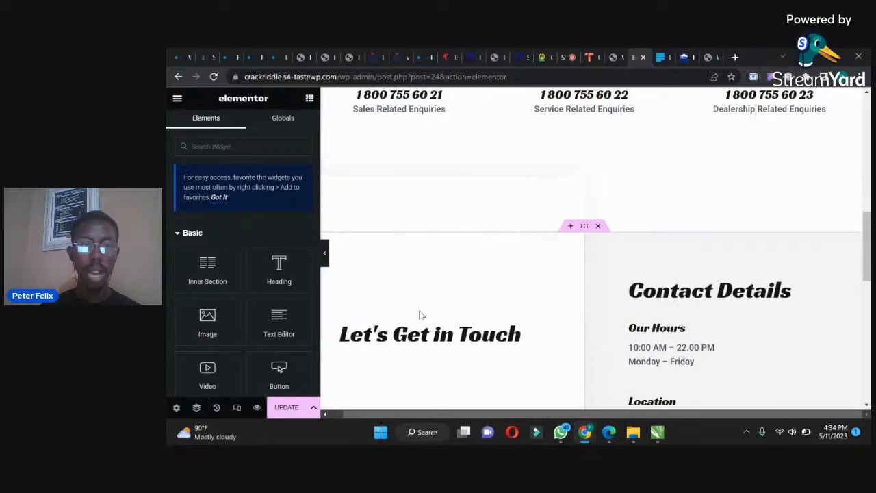
- Add a WPForms widget above Let's Get in Touch showing the Class form
click(231, 145)
text(wp fo)
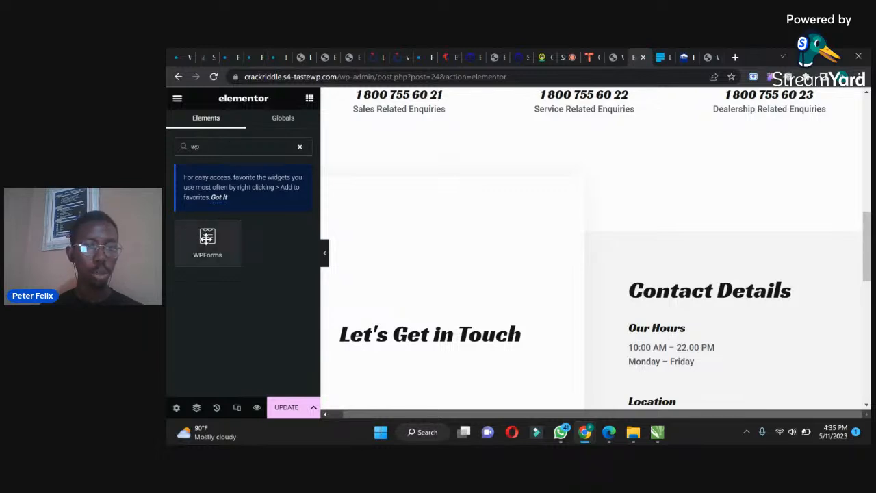
drag(206, 238, 420, 333)
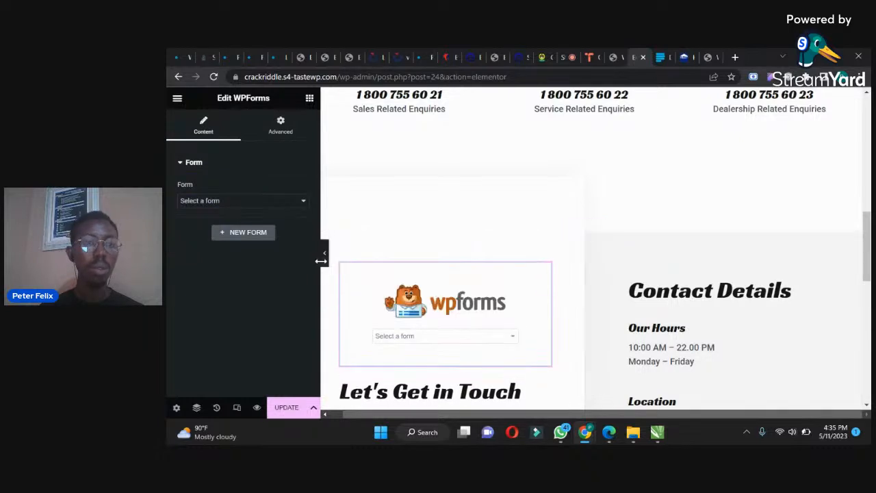
click(208, 202)
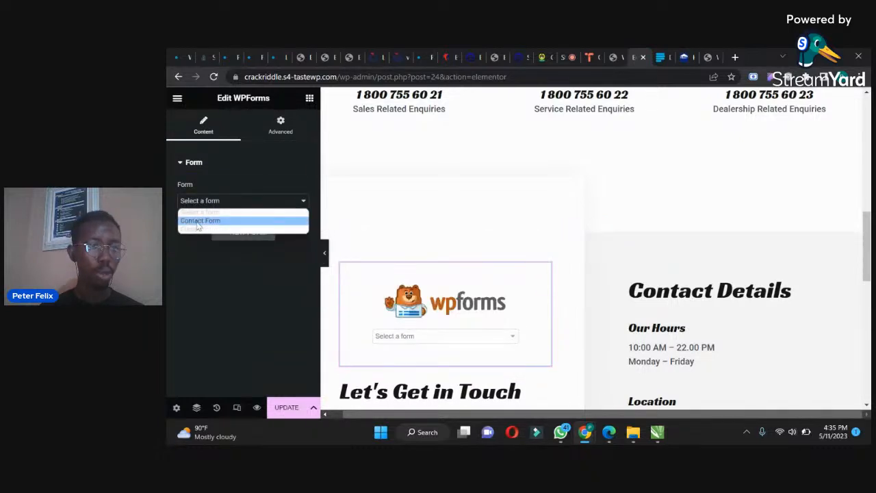
click(190, 229)
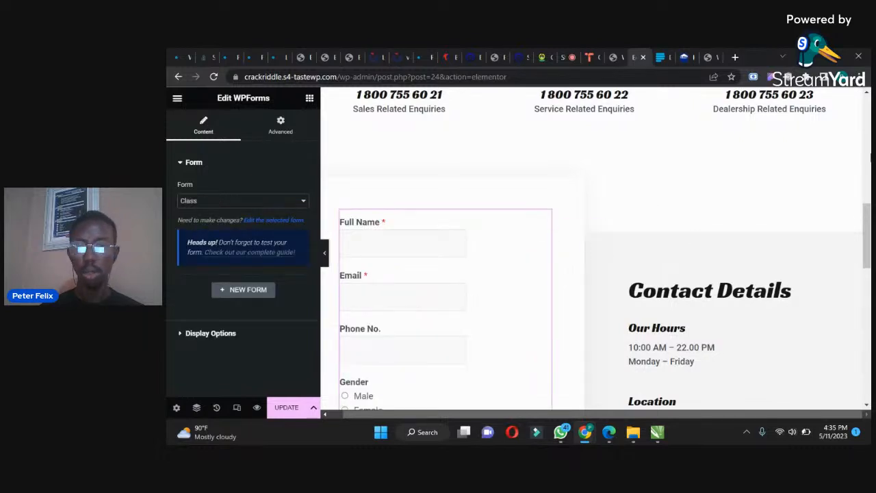
- Save the Contact Us page with UPDATE and go back to the live page
scroll(652, 210, down, 2)
drag(871, 243, 871, 255)
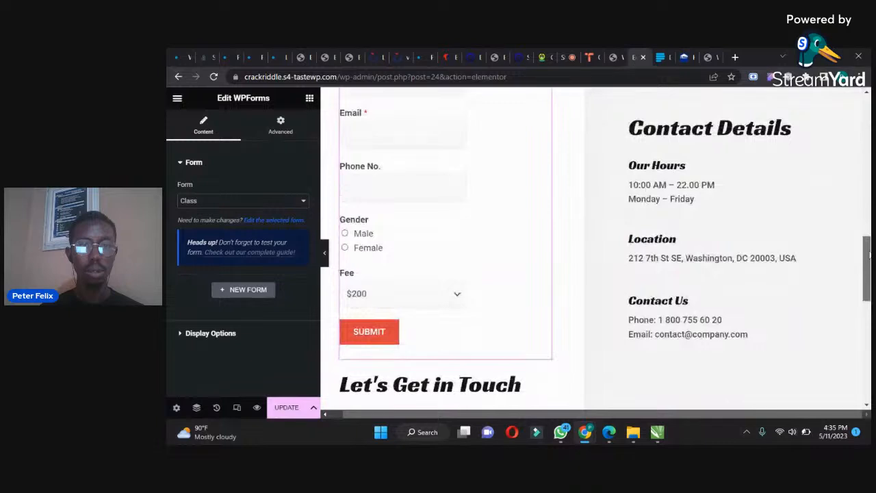
click(275, 410)
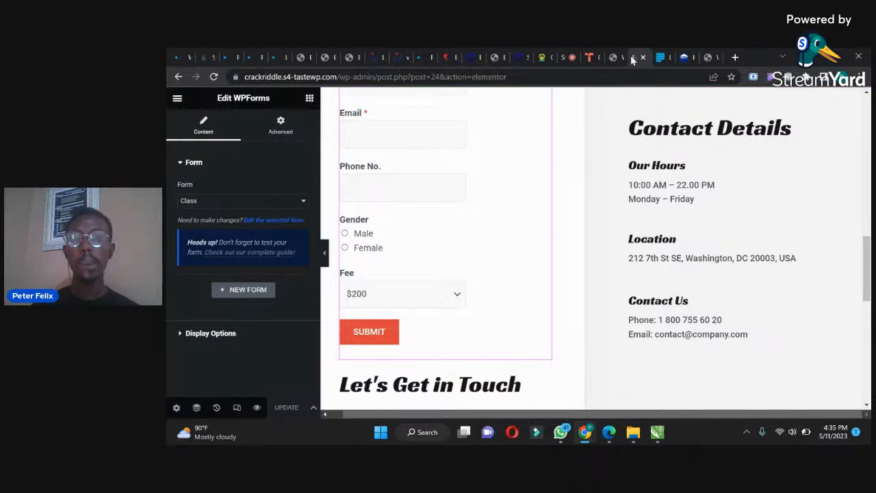
click(176, 76)
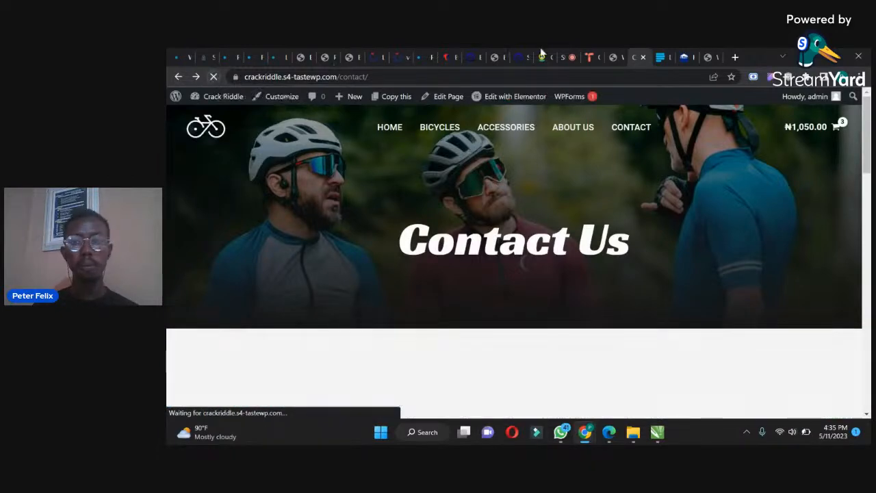
- Autofill the name and e-mail, enter a phone number, and pick Male gender on the Class form
drag(865, 124, 845, 251)
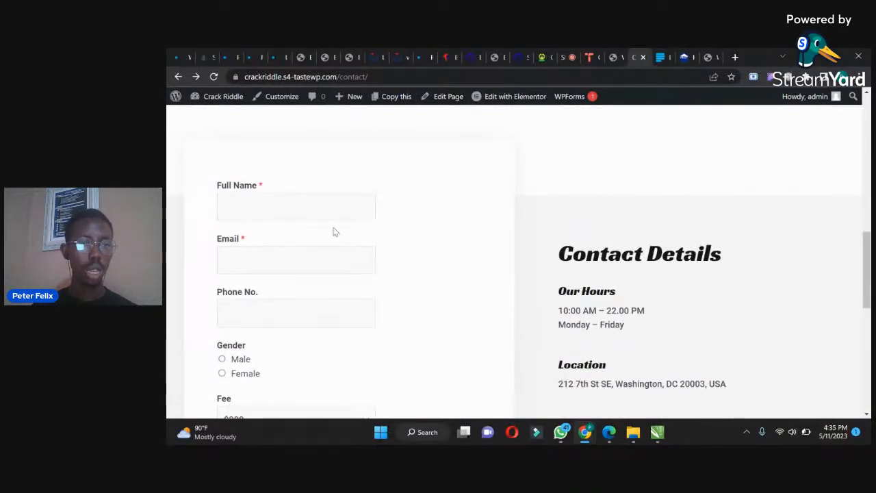
click(283, 205)
click(287, 241)
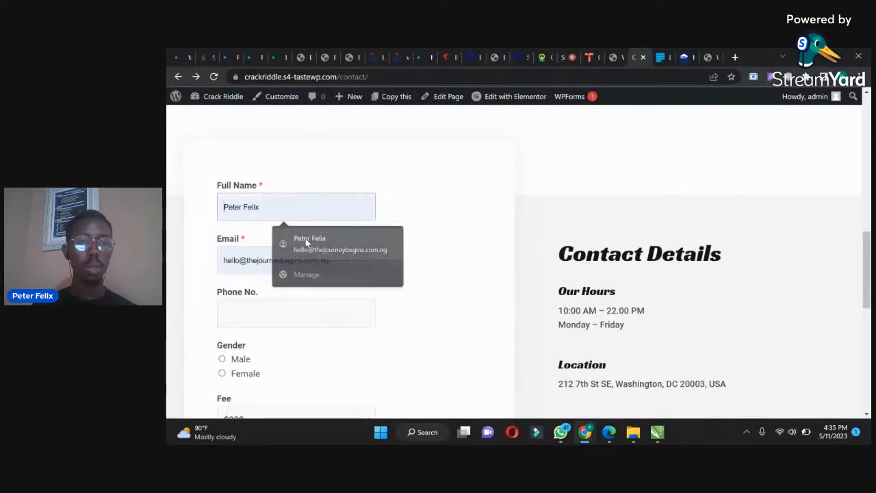
click(253, 331)
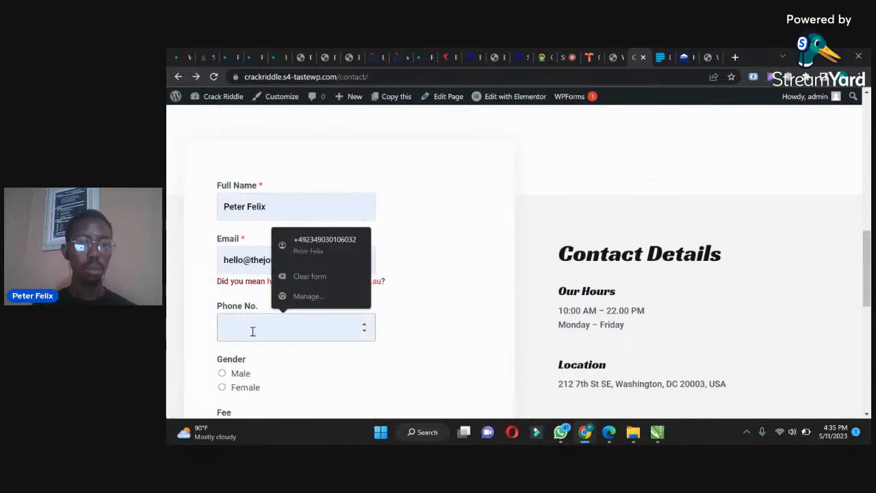
click(543, 225)
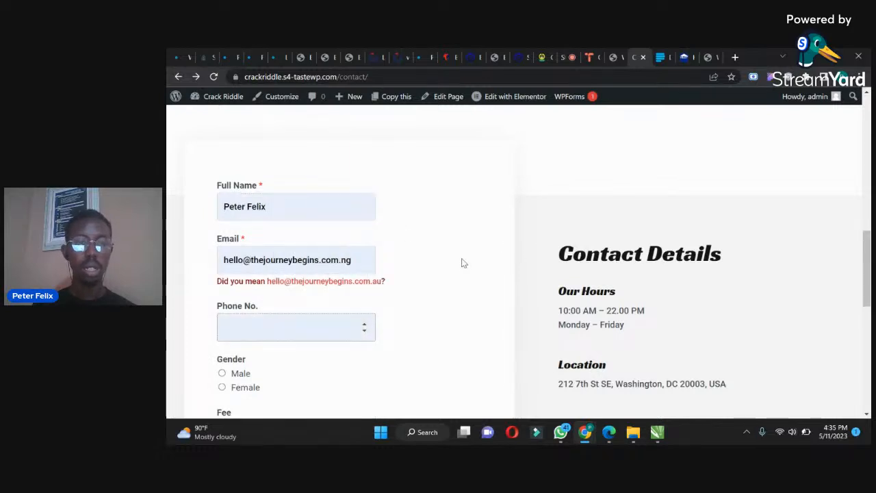
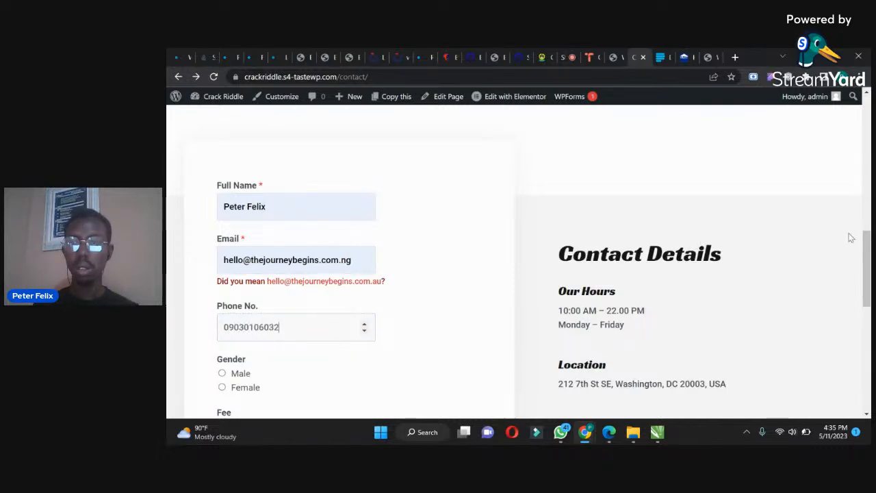
drag(867, 243, 851, 282)
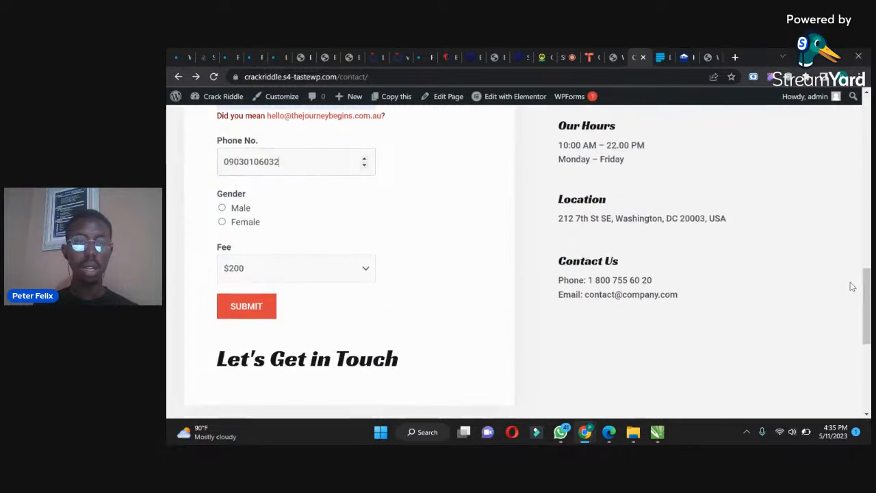
click(222, 208)
- Choose the $1000 fee and submit the Class form, landing on the Accessories page
click(237, 272)
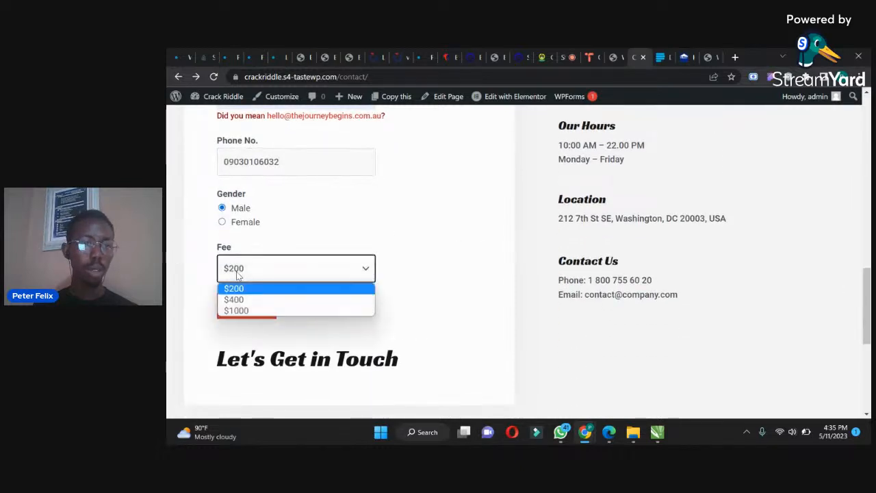
click(236, 311)
click(235, 311)
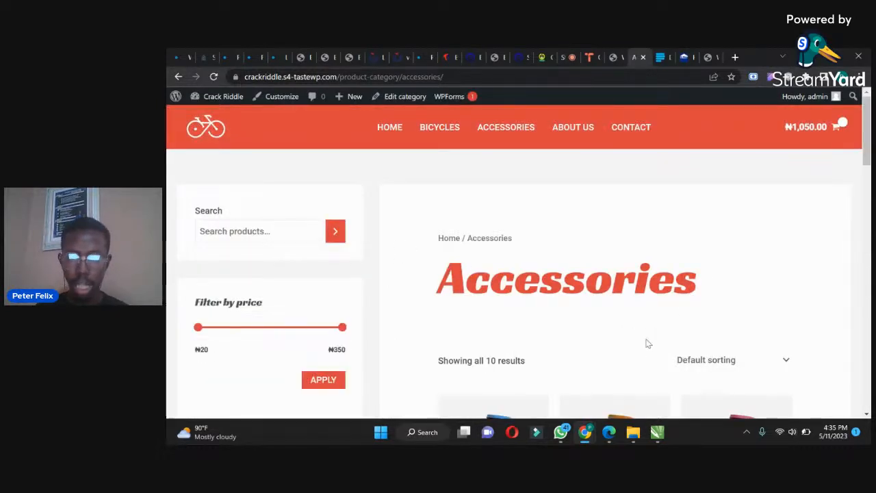
mouse_move(871, 150)
mouse_down()
mouse_move(869, 189)
mouse_move(870, 144)
mouse_up()
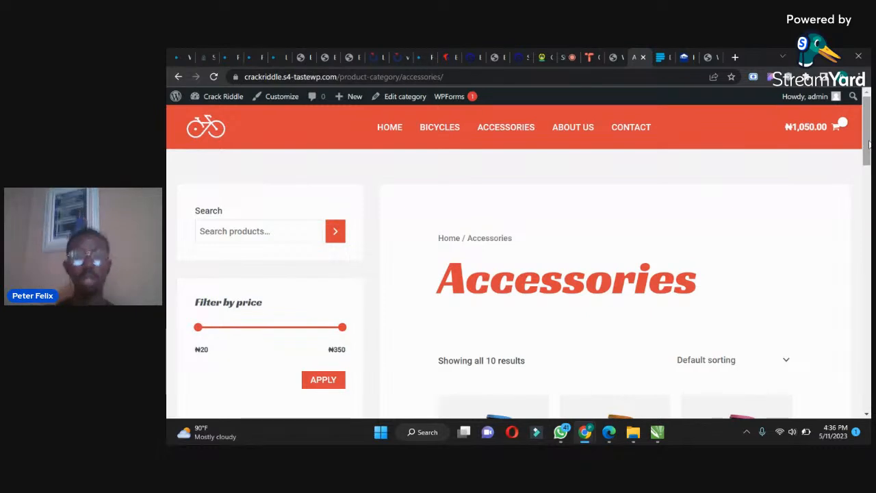
- Open Envato Elements' Free Kits library and scroll through its 153 template kits
click(615, 57)
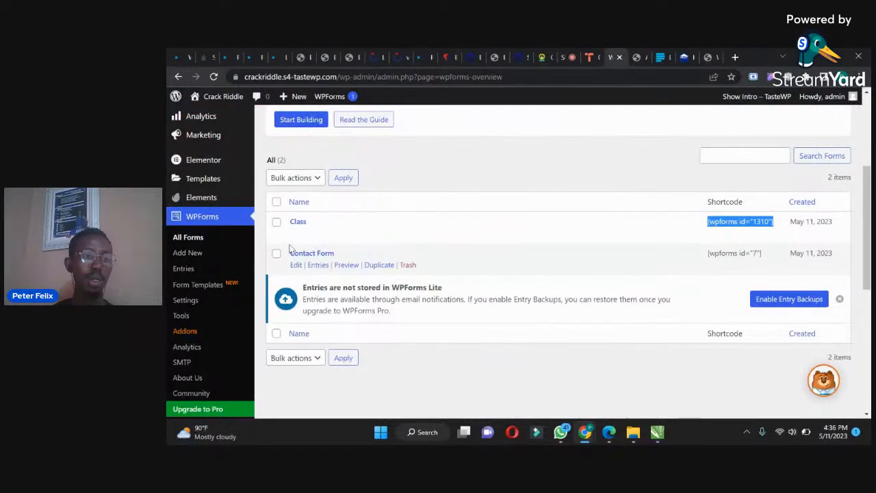
mouse_move(213, 198)
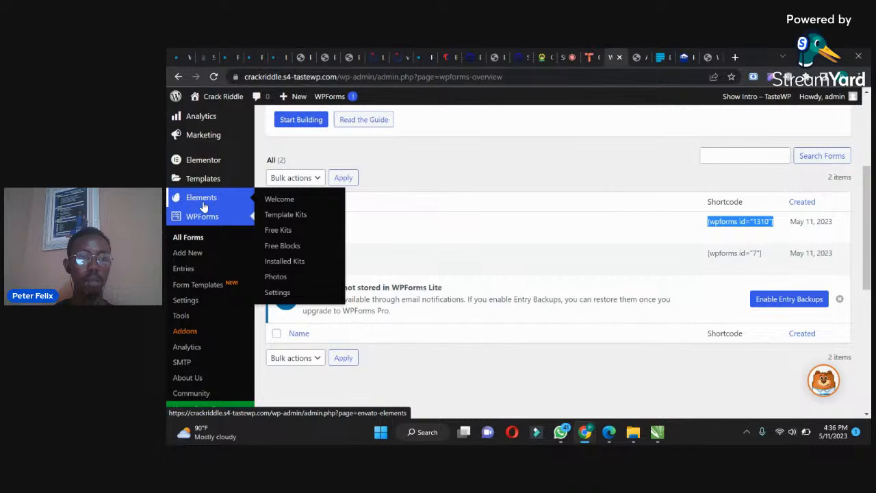
click(279, 233)
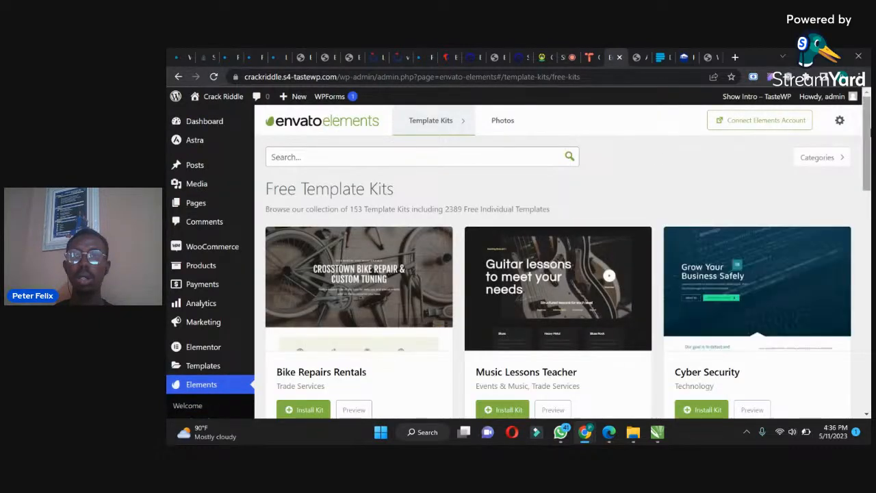
drag(870, 135, 859, 216)
scroll(856, 226, down, 6)
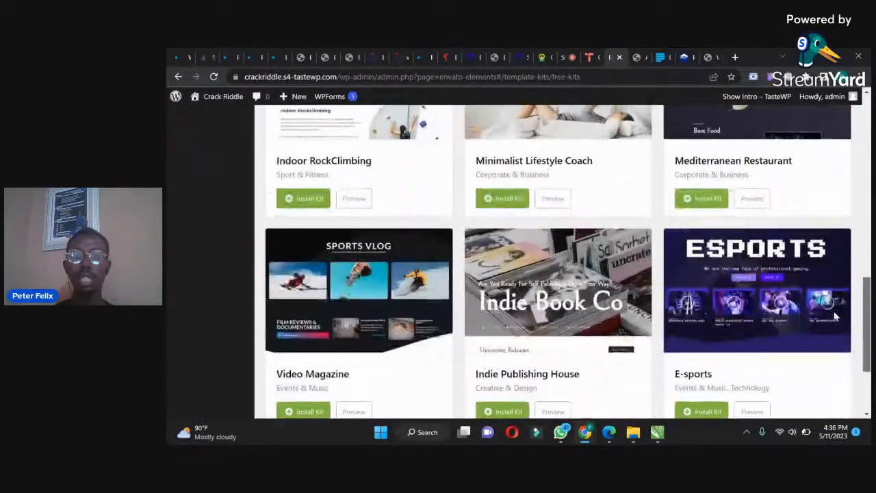
scroll(829, 345, down, 1)
scroll(826, 358, up, 3)
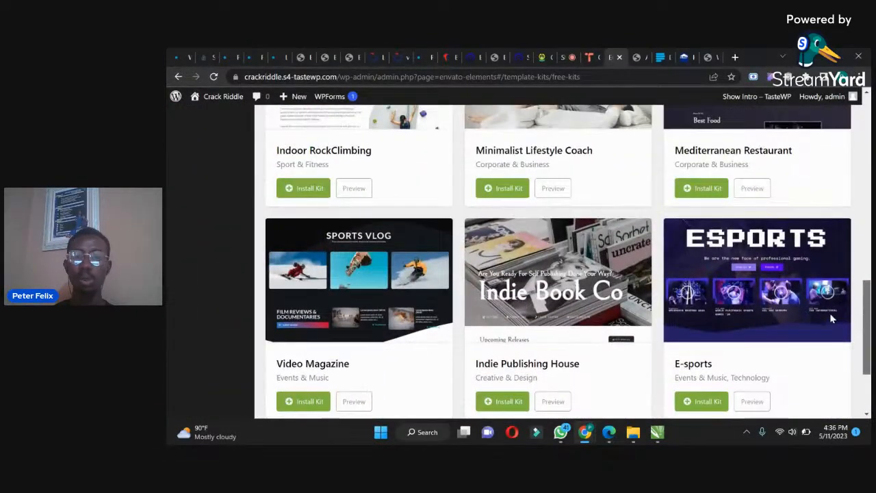
scroll(834, 297, up, 6)
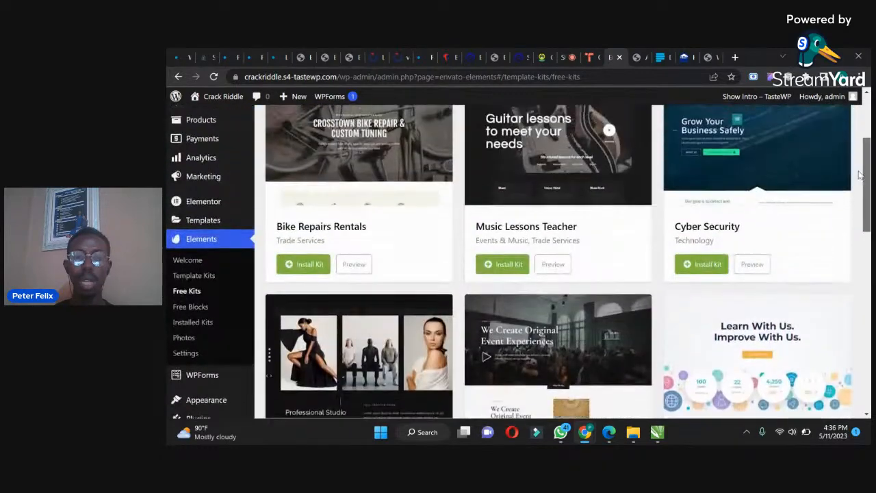
scroll(863, 161, up, 2)
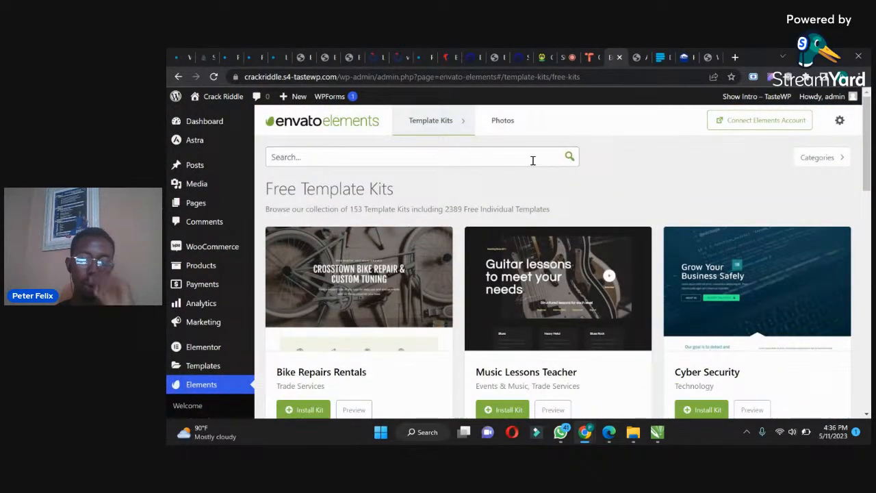
- Search the free kits for 'ecommerce'
click(532, 160)
text(ecommerce)
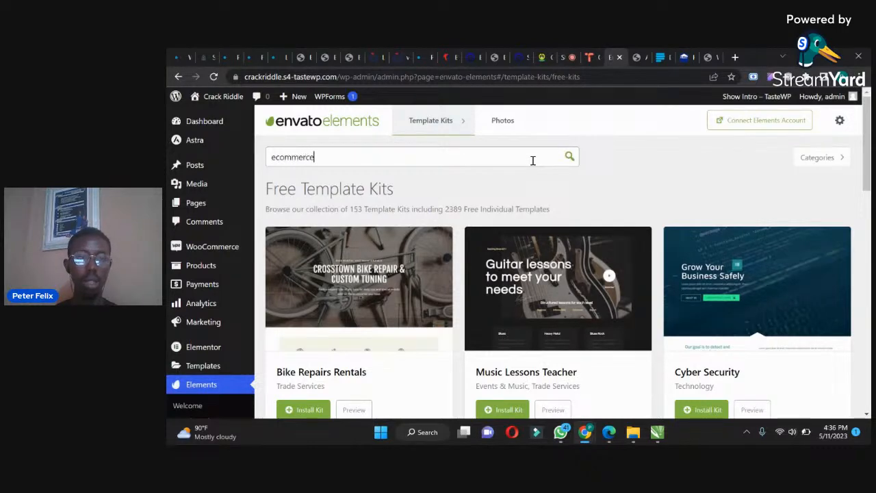
key(Return)
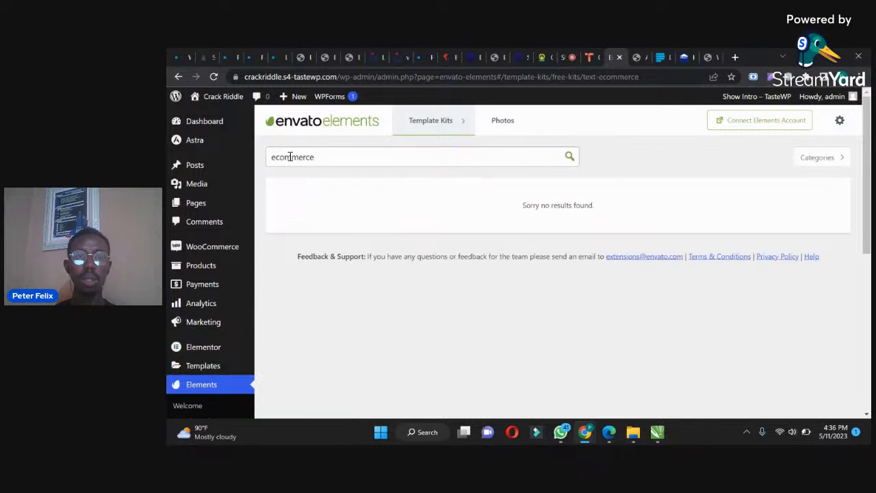
key(BackSpace)
key(BackSpace)
key(BackSpace)
key(BackSpace)
key(BackSpace)
key(BackSpace)
key(BackSpace)
key(BackSpace)
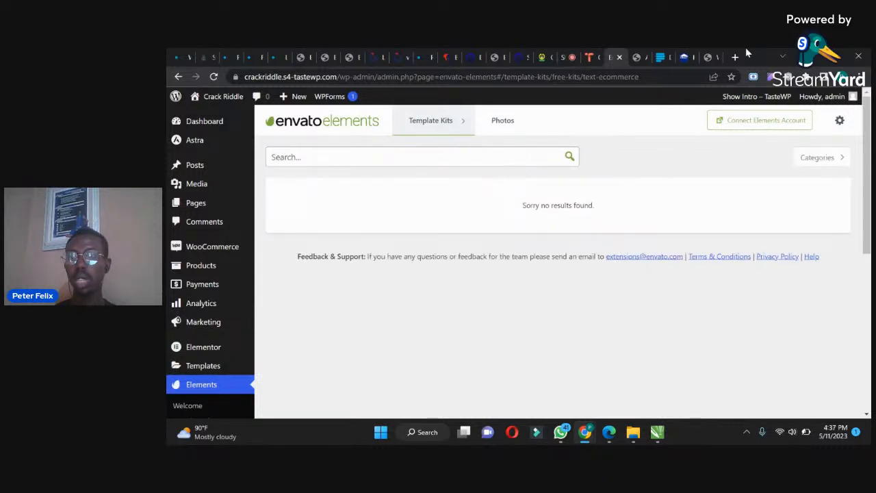
- Filter kits by Corporate & Business, Food & Drink, Trade Services, then Events & Music
click(815, 156)
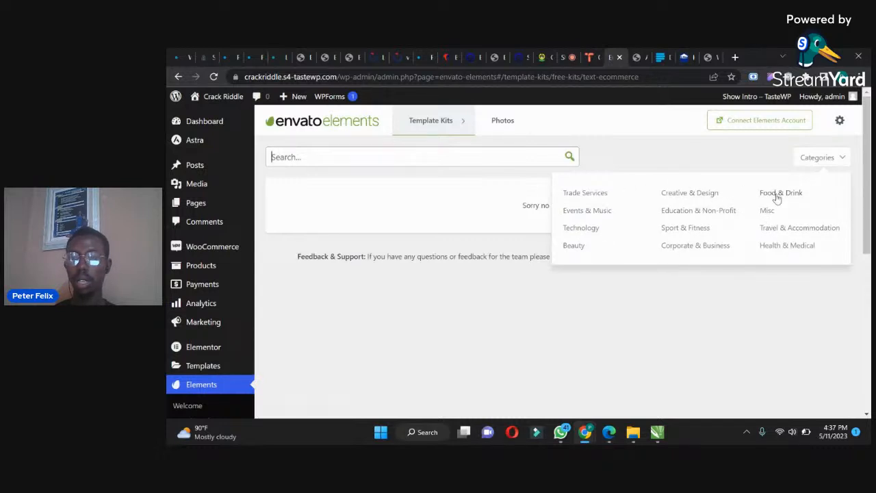
click(711, 248)
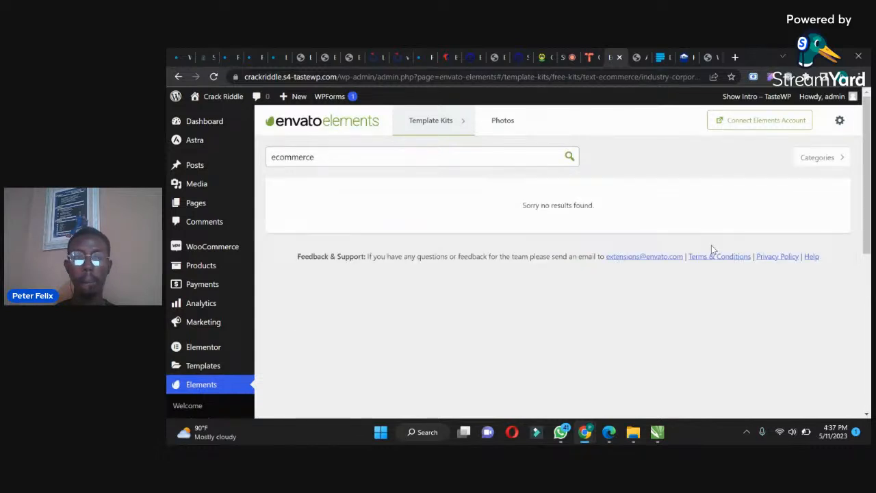
click(828, 159)
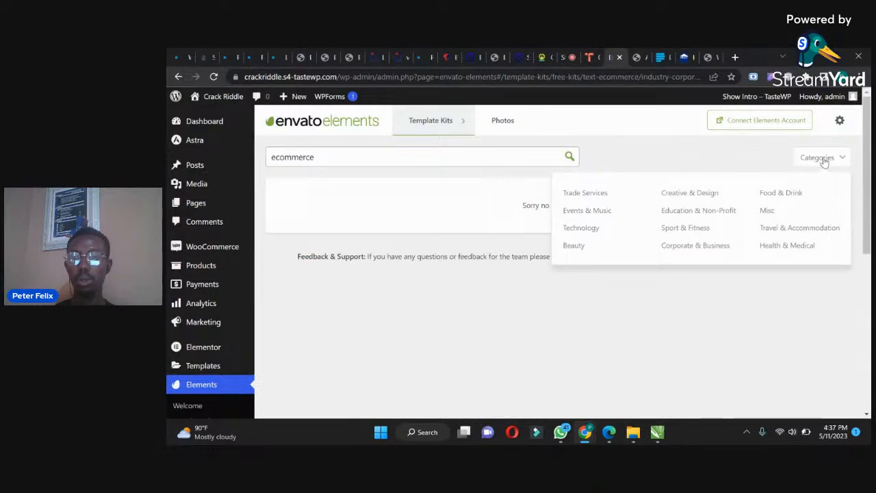
click(788, 198)
click(805, 162)
click(598, 194)
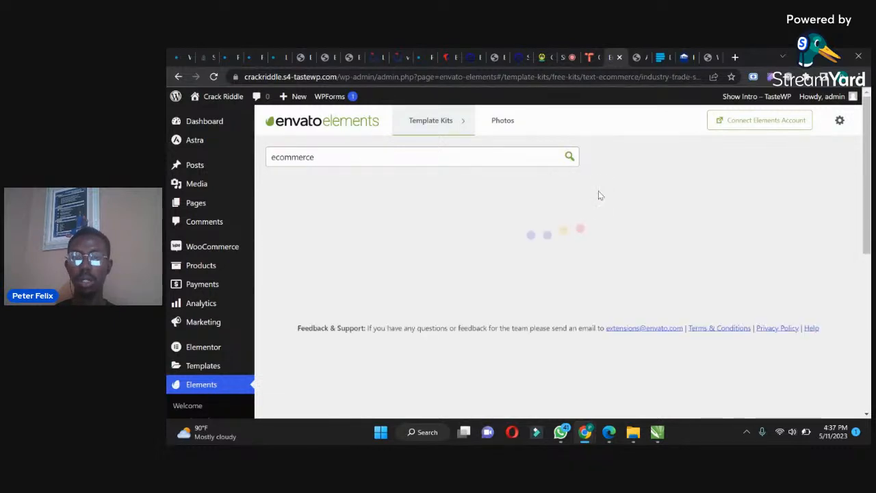
click(806, 158)
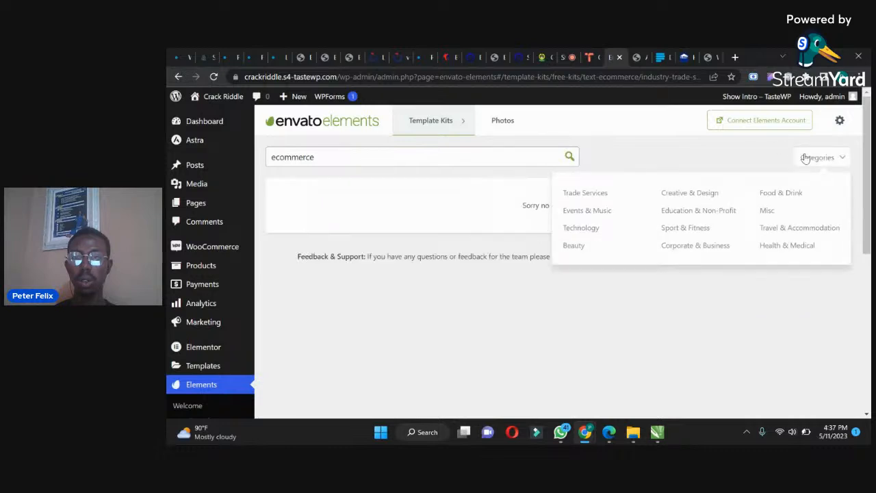
click(593, 210)
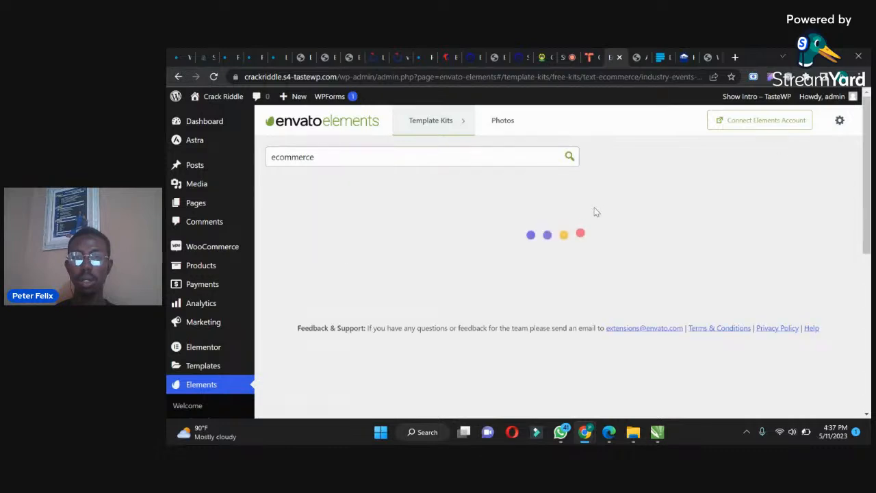
- Clear the search text and try the Sport & Fitness and Misc categories
drag(332, 160, 247, 164)
key(BackSpace)
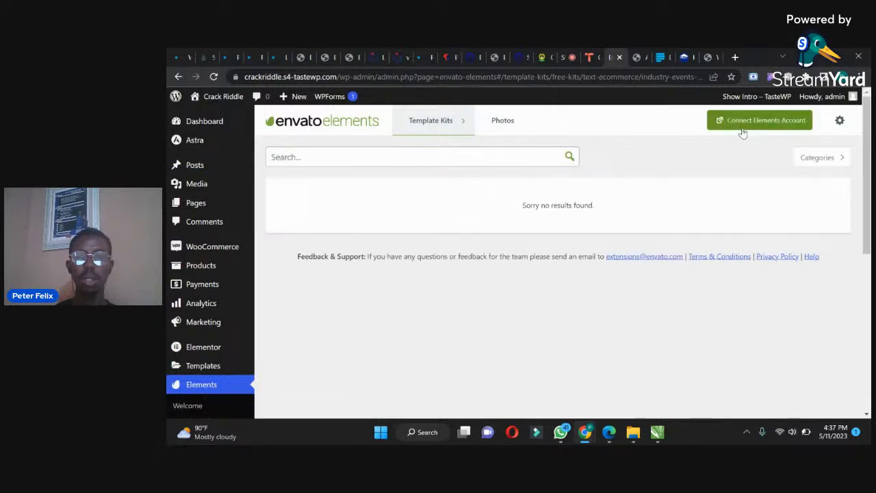
click(828, 158)
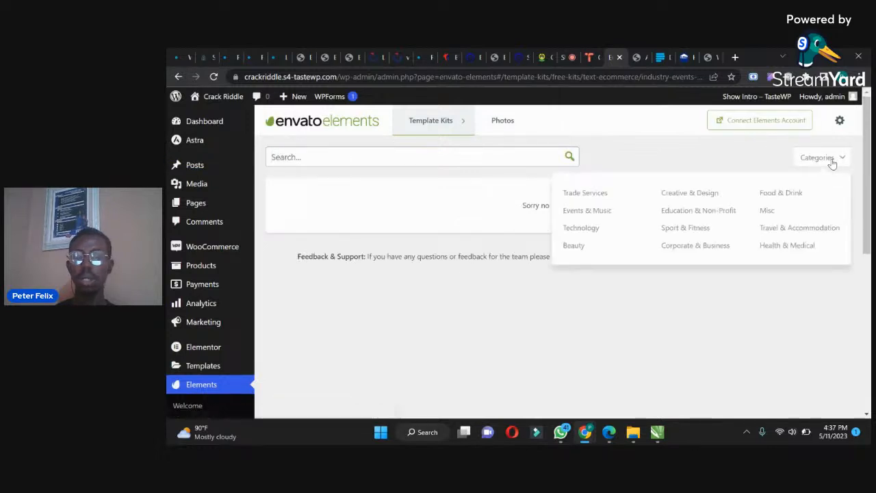
click(687, 230)
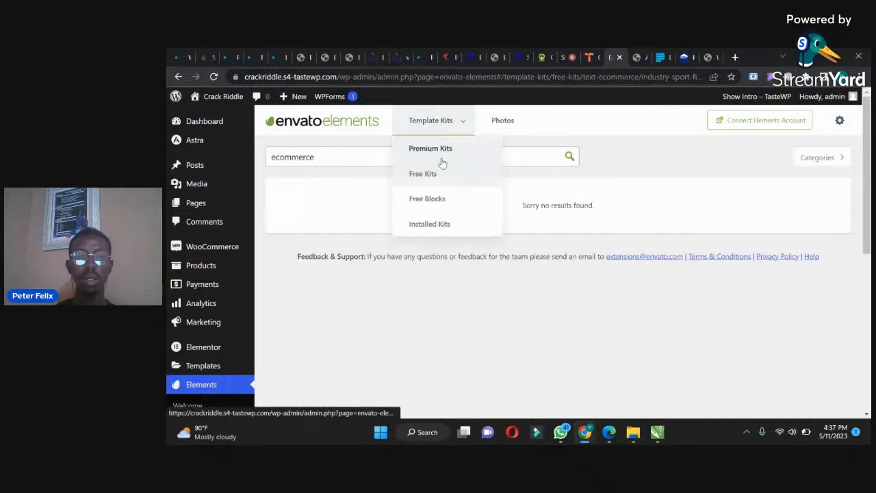
click(355, 160)
key(BackSpace)
key(BackSpace)
key(BackSpace)
key(BackSpace)
key(BackSpace)
key(BackSpace)
key(BackSpace)
key(BackSpace)
key(BackSpace)
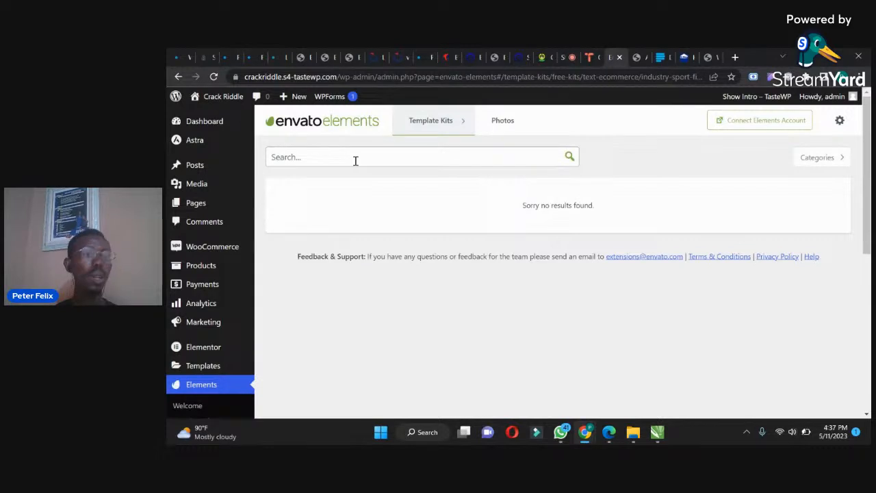
mouse_move(831, 159)
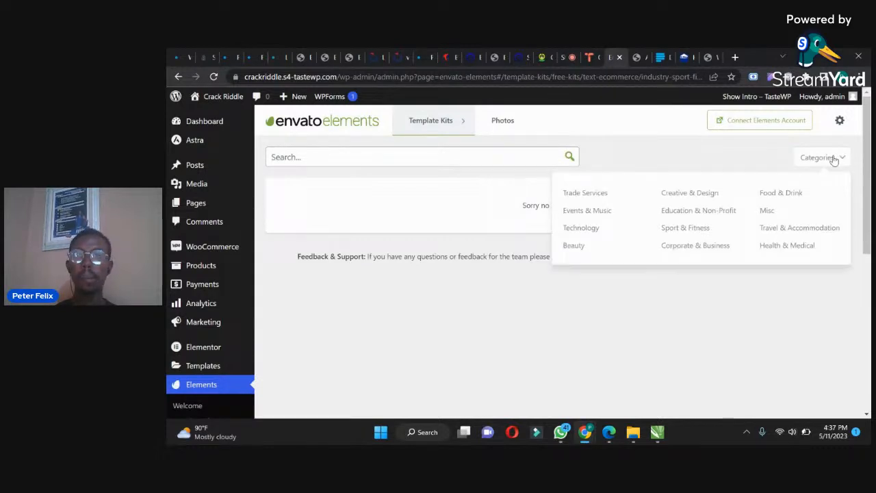
click(767, 210)
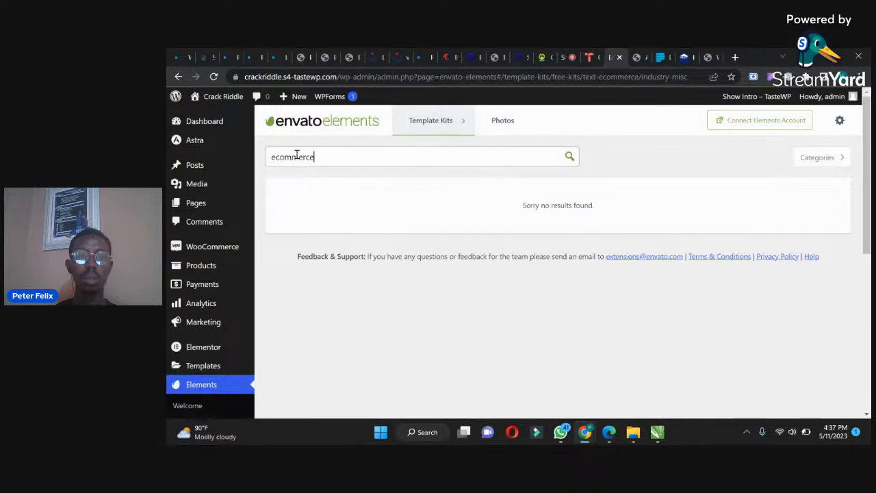
mouse_move(175, 152)
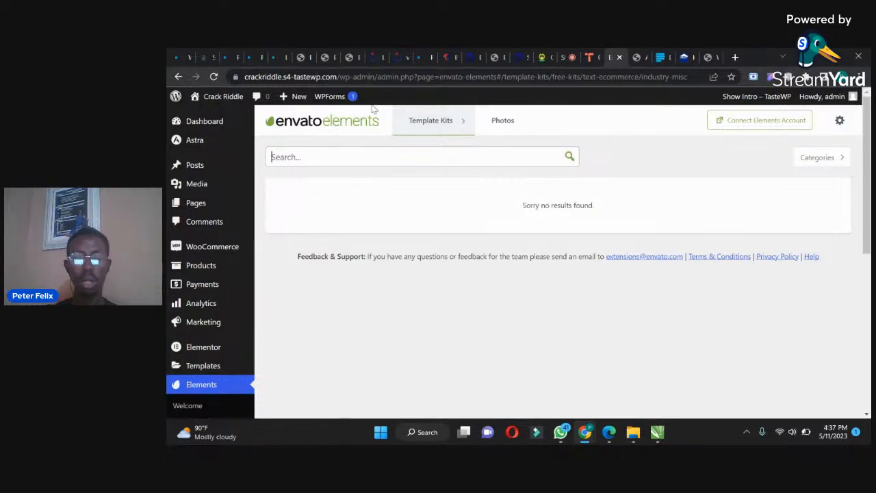
text(school)
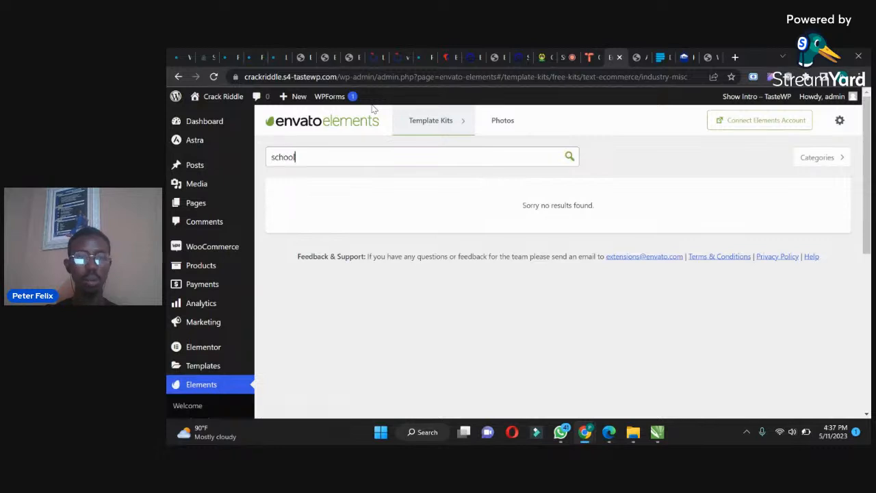
key(Return)
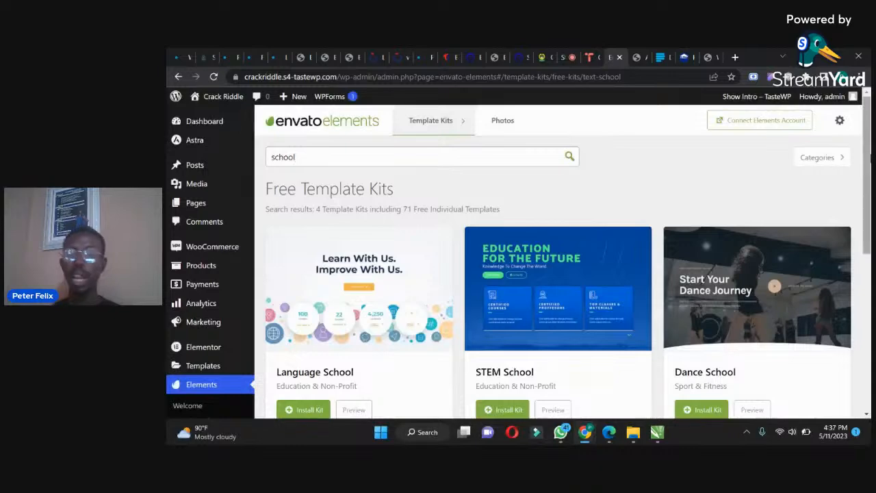
drag(868, 148, 849, 285)
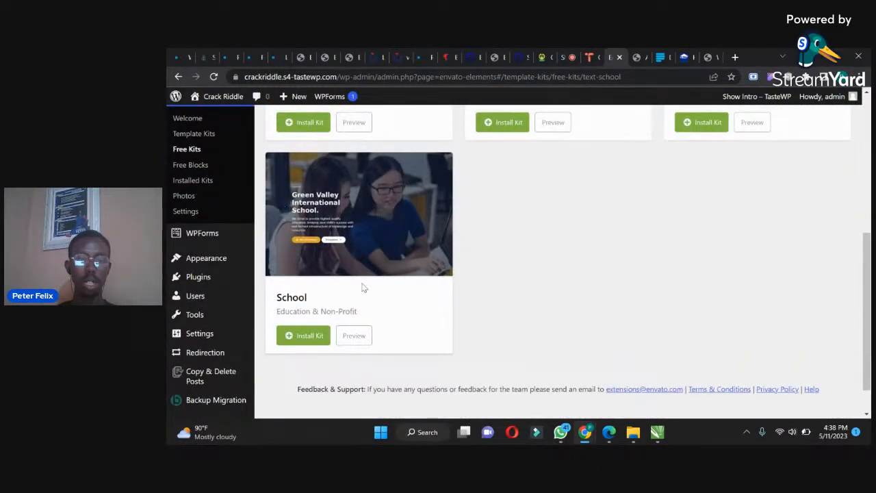
click(307, 338)
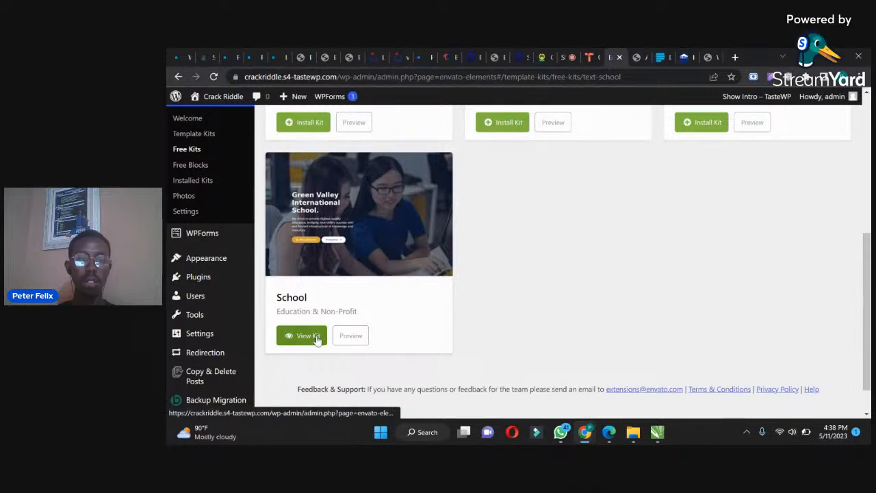
click(318, 336)
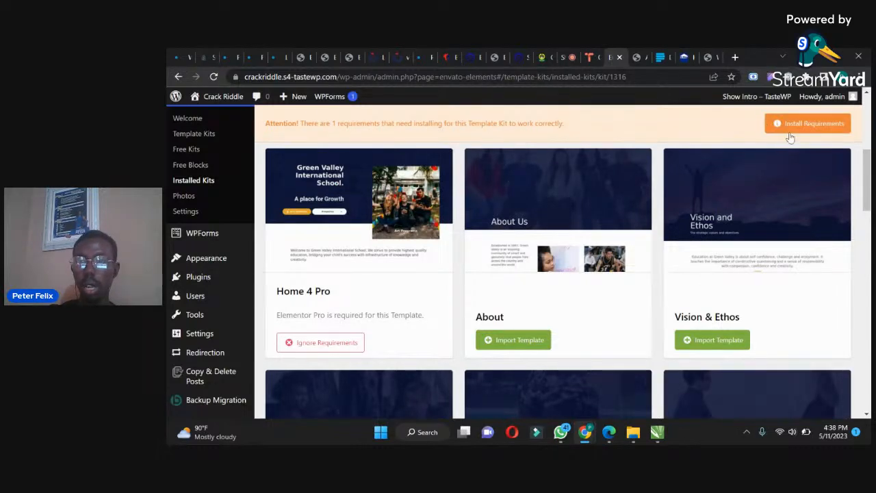
click(809, 124)
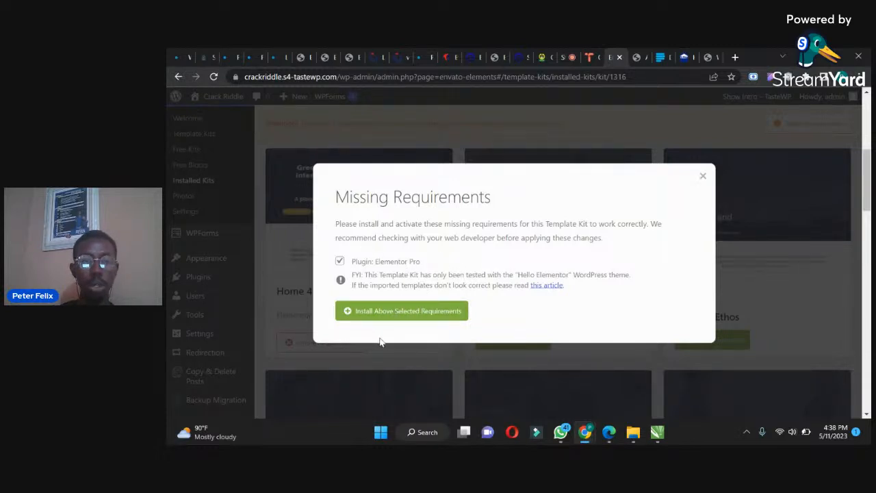
click(703, 178)
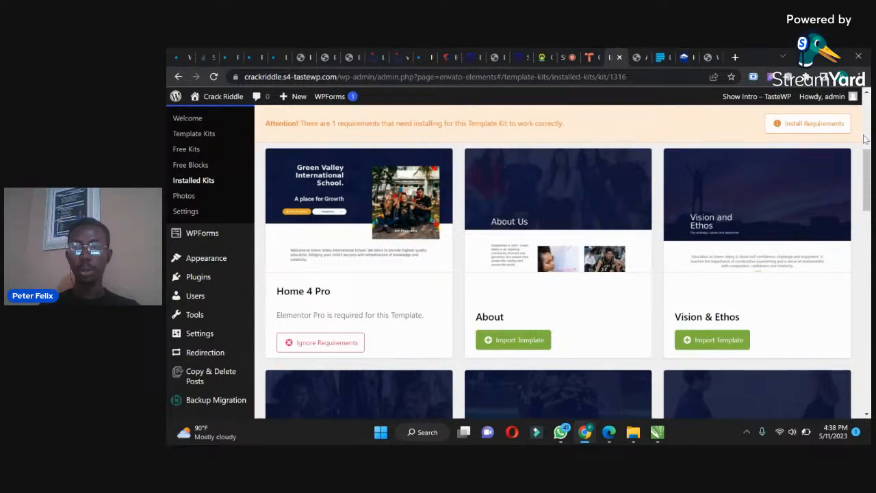
scroll(816, 185, down, 2)
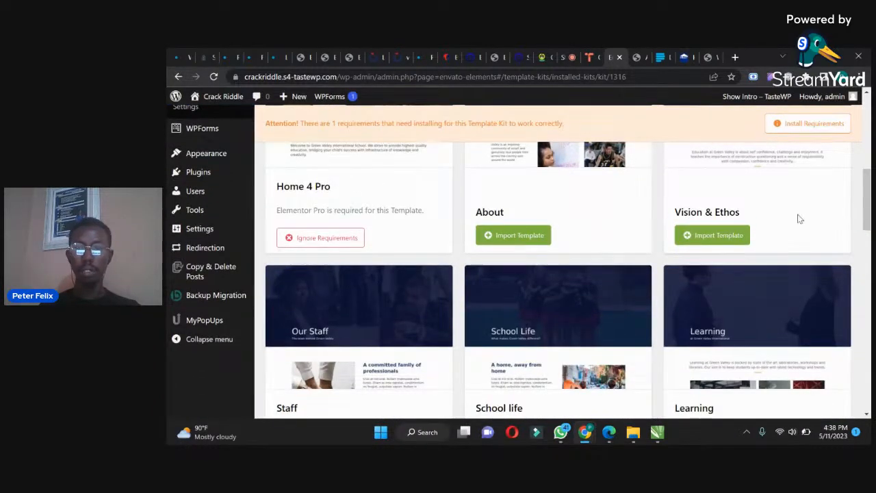
drag(868, 188, 854, 177)
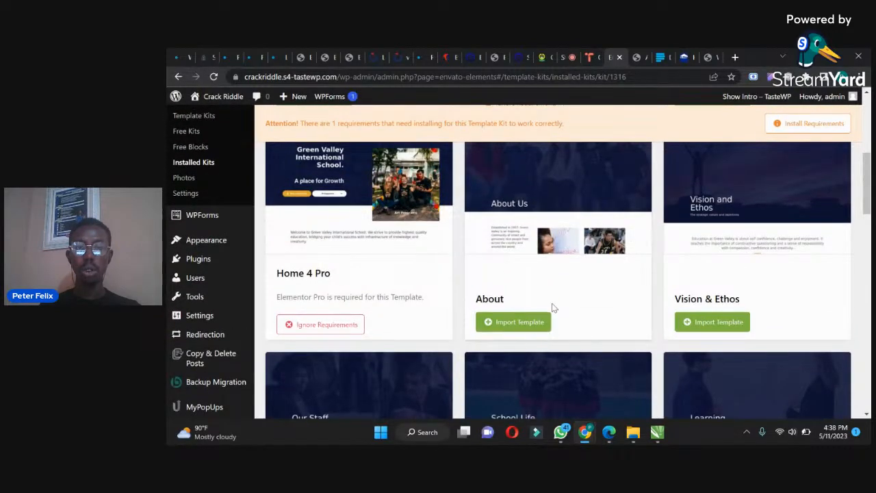
- Import the About and Vision & Ethos templates from the school kit
click(525, 323)
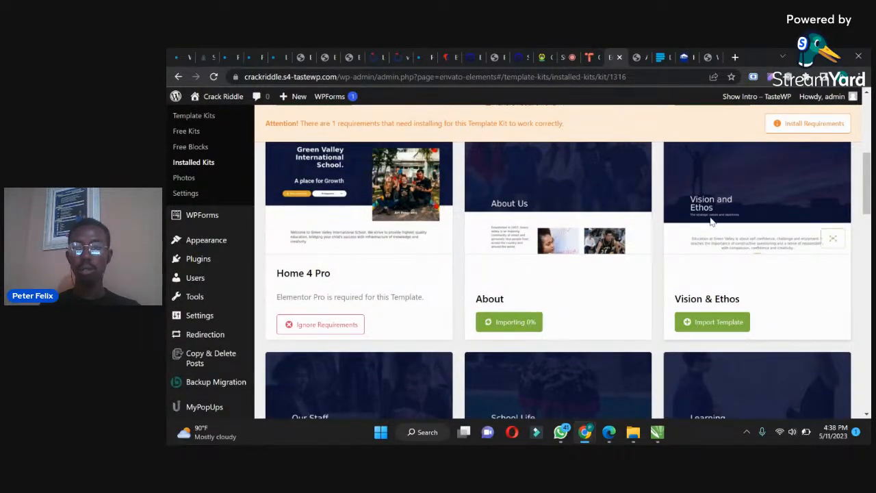
click(710, 324)
drag(870, 186, 826, 345)
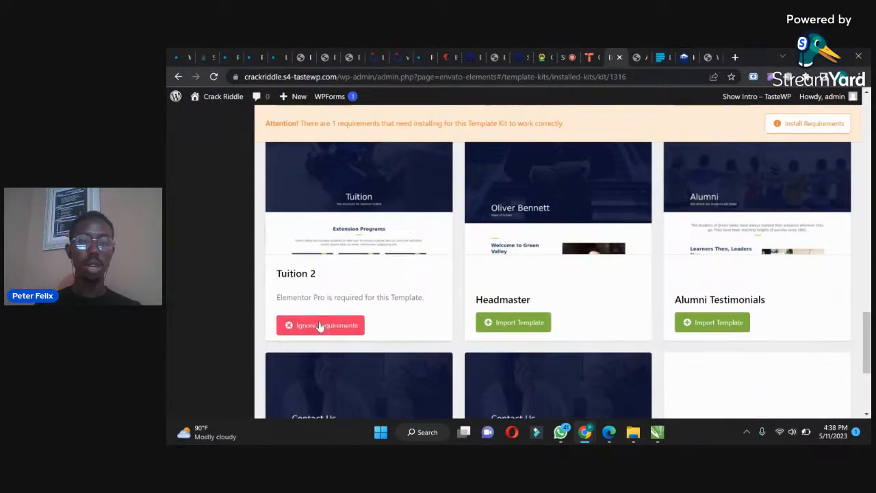
drag(869, 311, 858, 376)
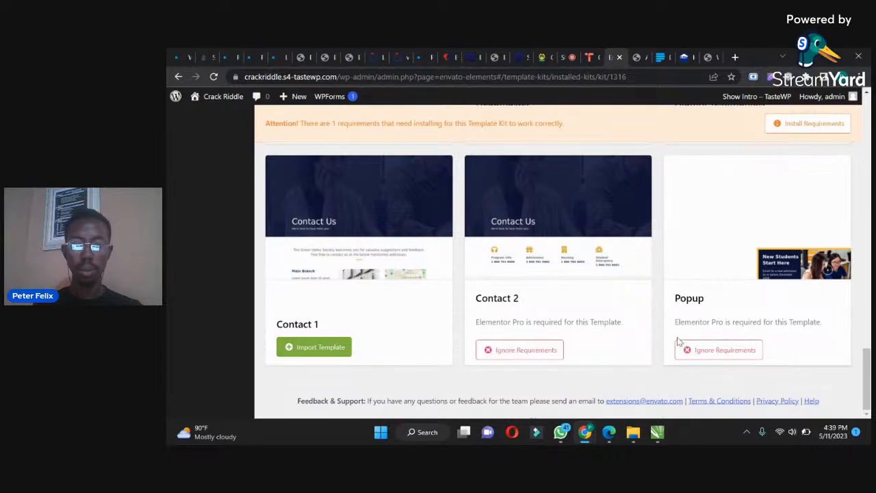
- Ignore the Pro requirement for Contact 2 and Home 4 Pro, and import Home 4 Pro
click(493, 360)
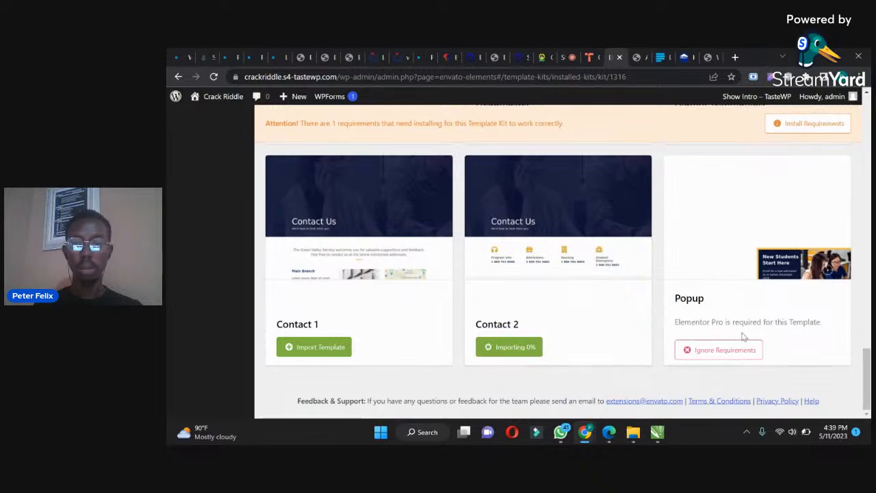
drag(867, 376, 844, 196)
click(322, 257)
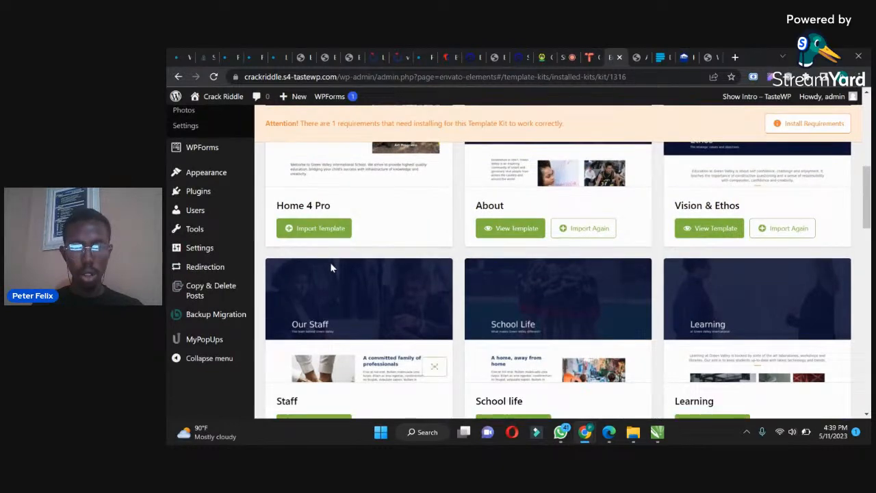
click(314, 229)
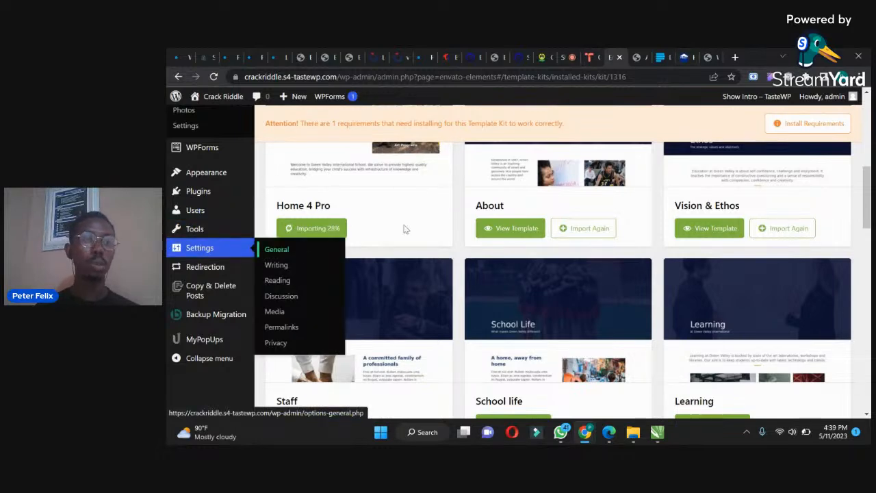
- Create a new blank page via Pages > Add New
scroll(463, 162, up, 6)
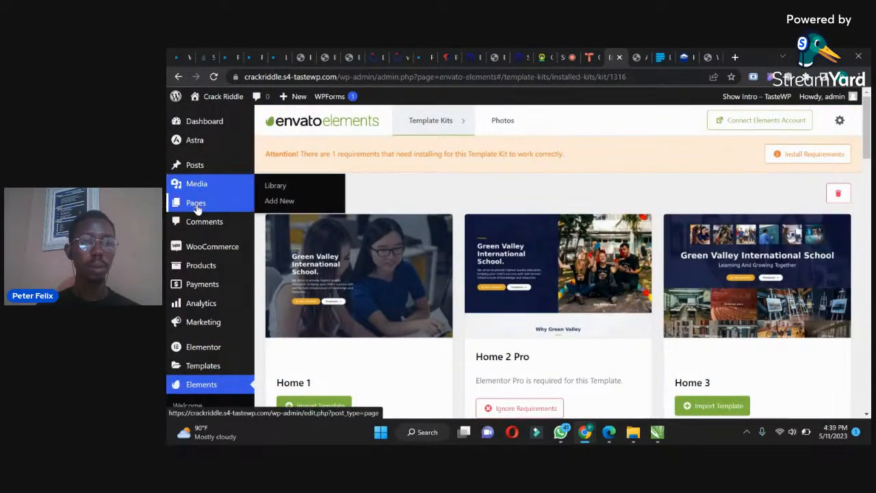
mouse_move(205, 203)
click(279, 220)
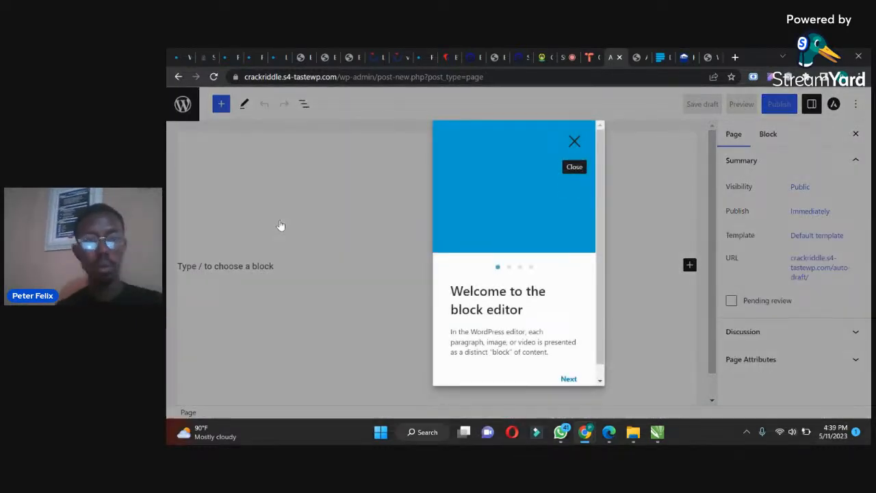
- Publish a new page titled 'test' and open it in Elementor
click(576, 146)
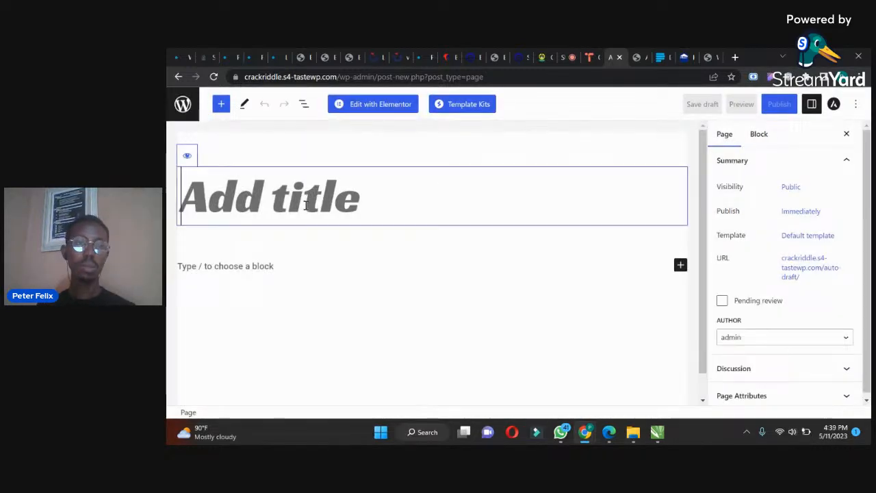
text(test)
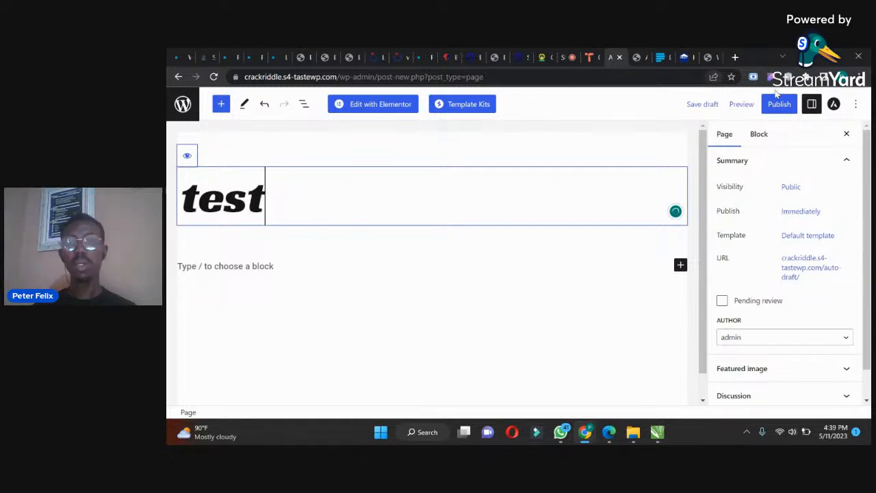
click(780, 104)
click(760, 104)
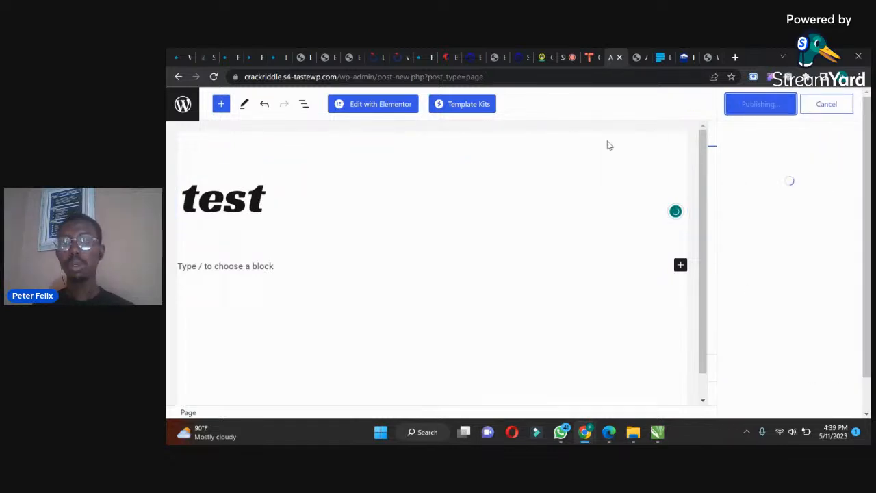
click(384, 106)
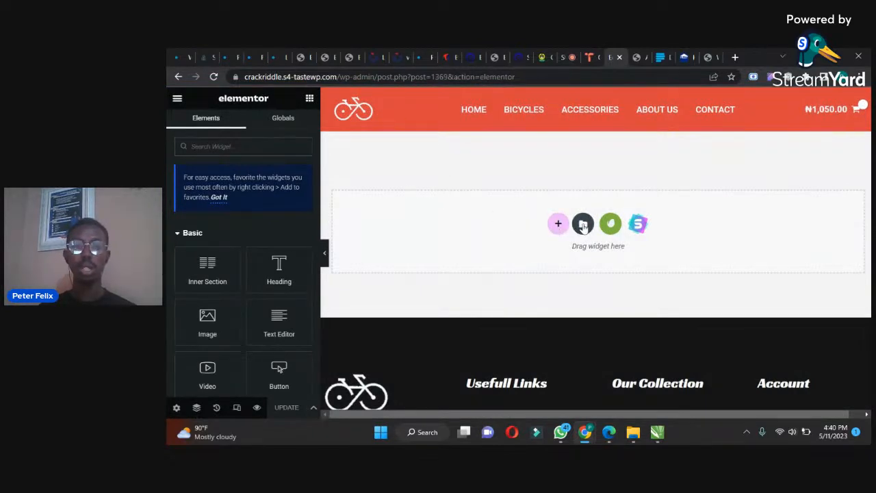
- Insert the saved About template from My Templates into the test page, applying its section settings
click(583, 224)
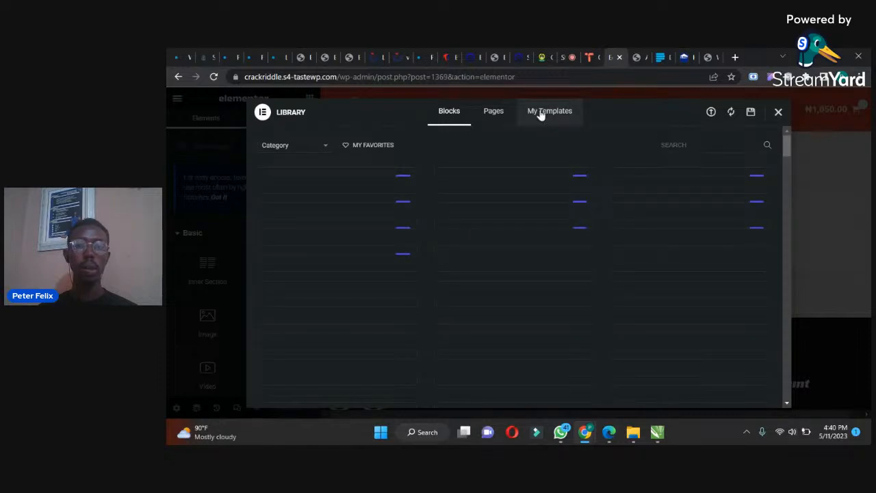
click(541, 113)
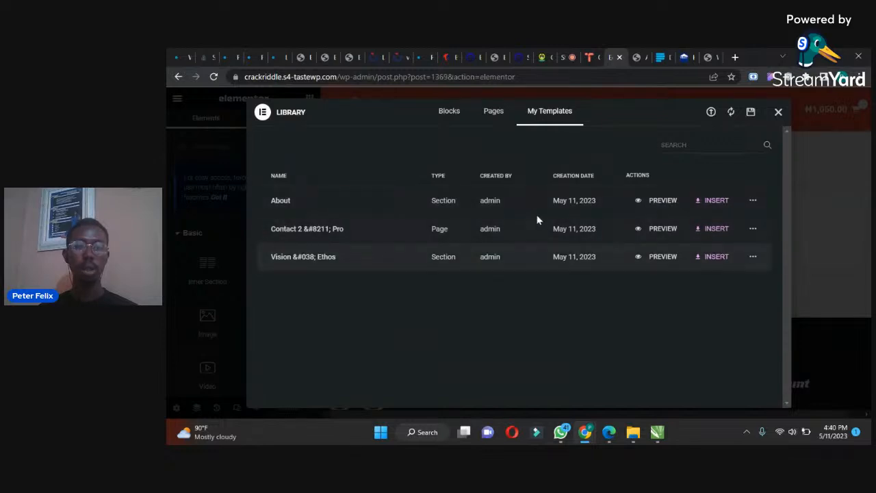
click(716, 203)
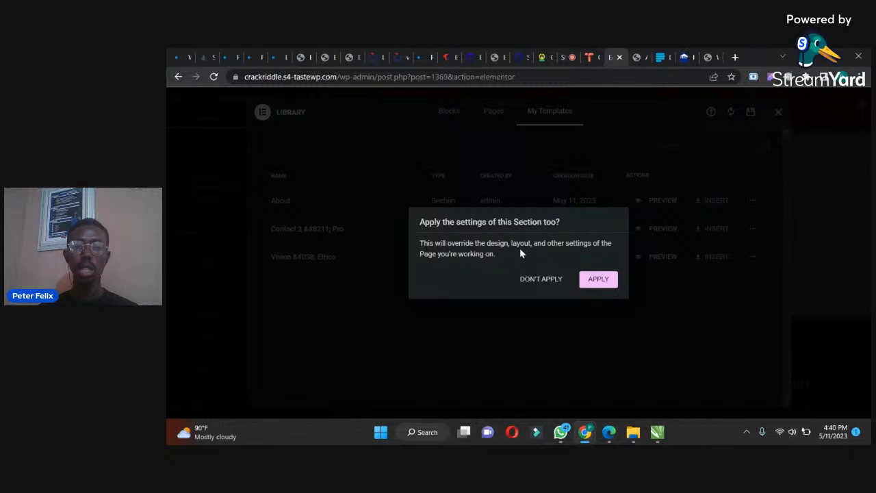
click(597, 279)
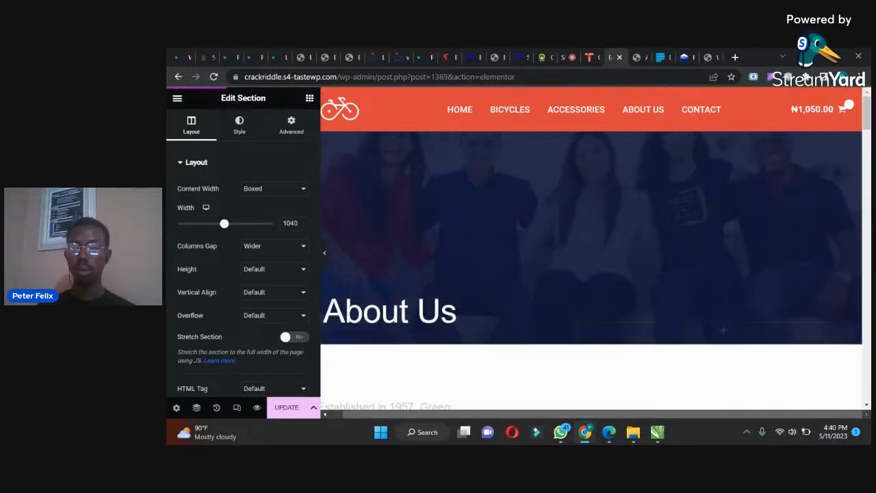
- Scroll through the inserted About template and its Meet the team cards, then go back to the dashboard
drag(867, 122, 866, 170)
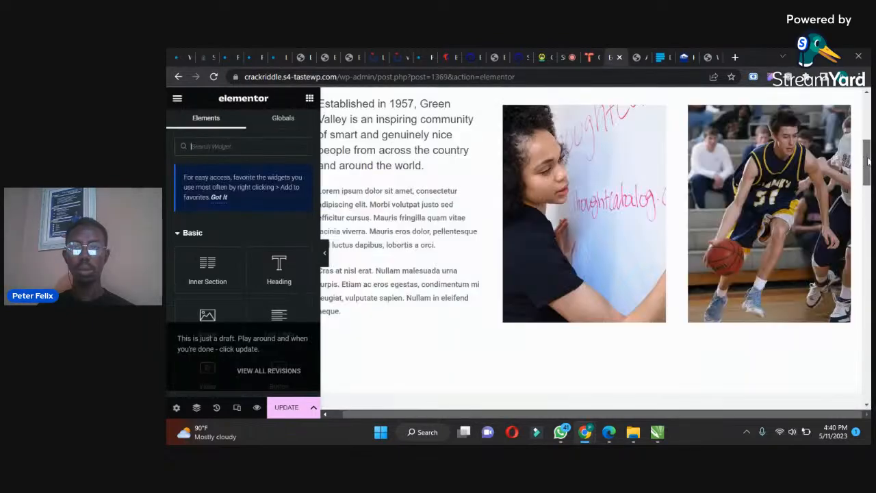
drag(868, 161, 832, 368)
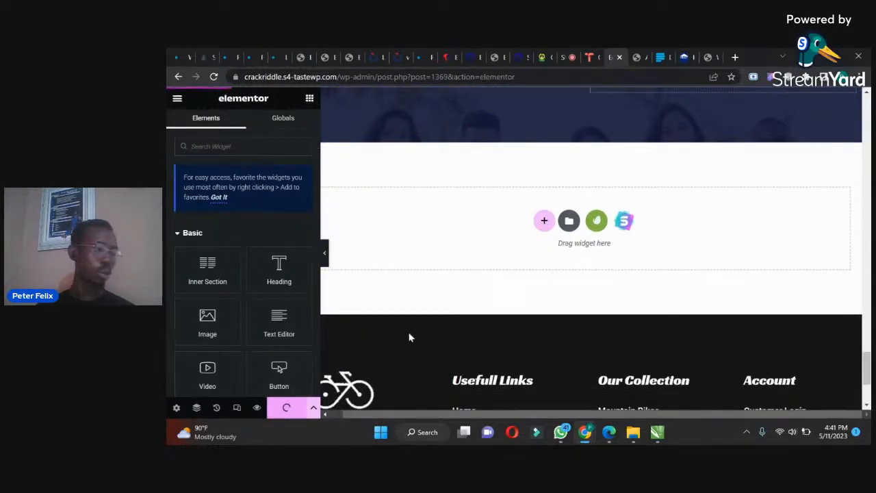
click(593, 57)
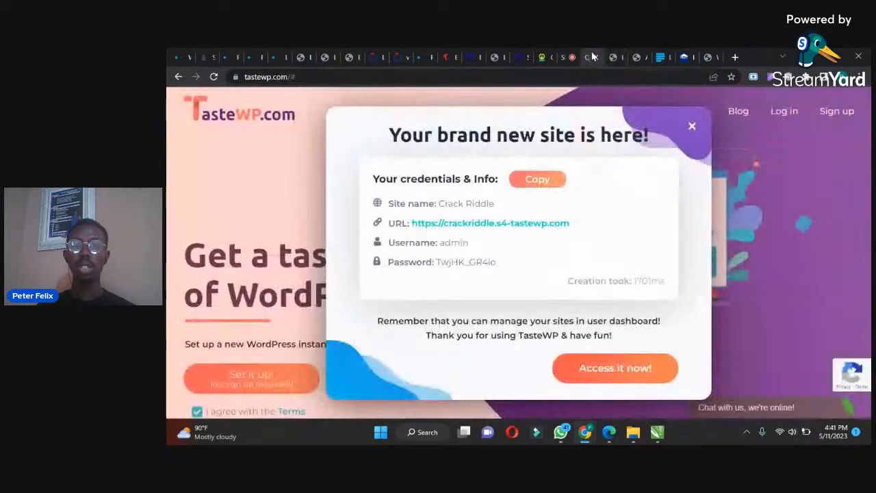
click(611, 56)
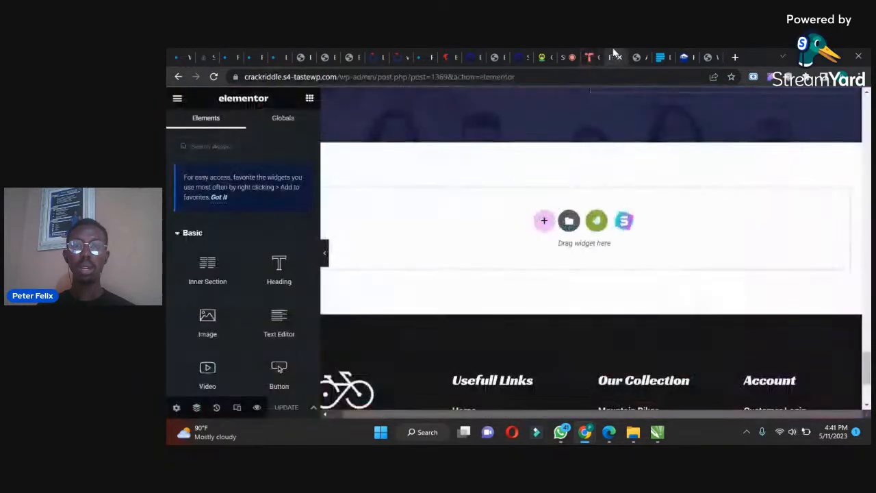
click(178, 76)
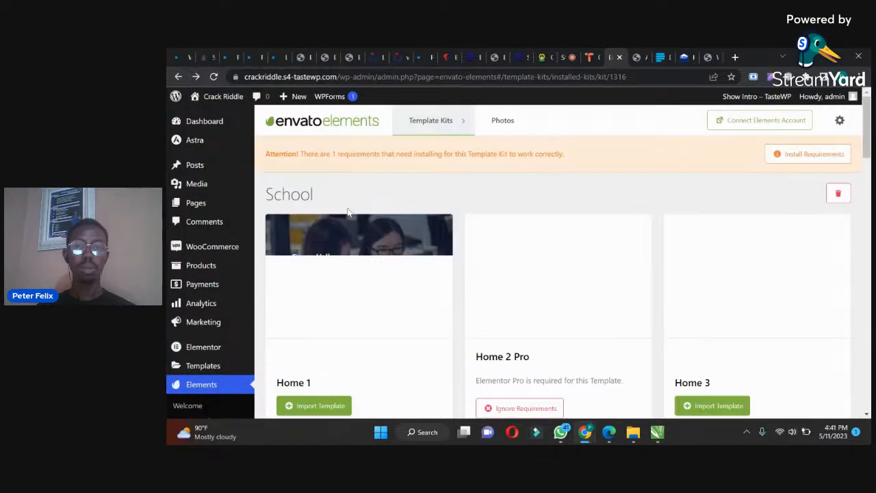
- From All Pages, open the published test page's View link in a new browser tab
mouse_move(219, 207)
click(280, 212)
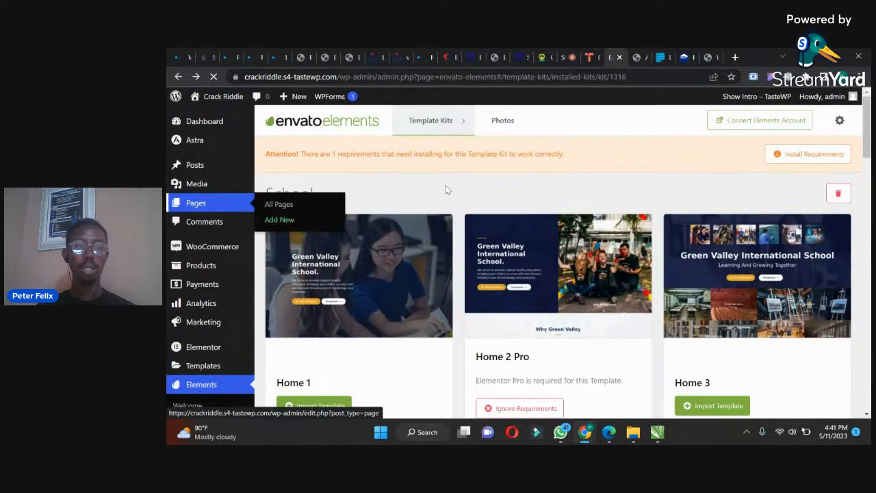
drag(868, 166, 837, 368)
mouse_move(477, 316)
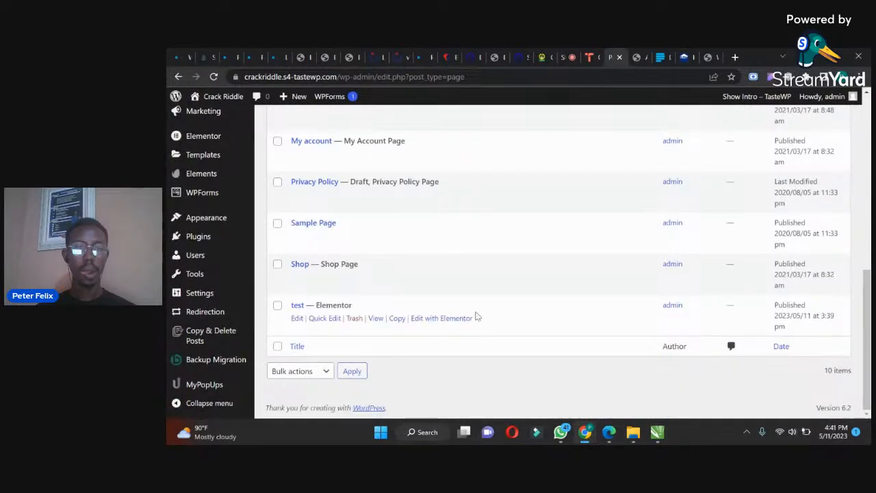
right_click(373, 322)
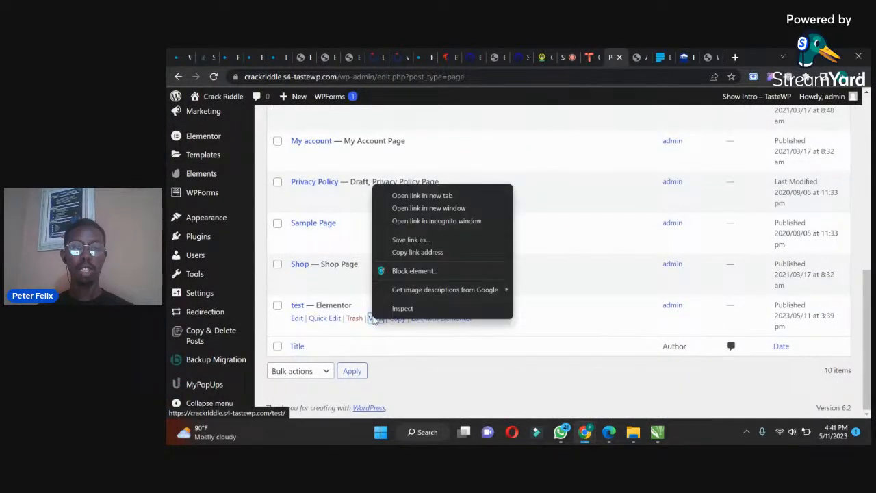
click(389, 196)
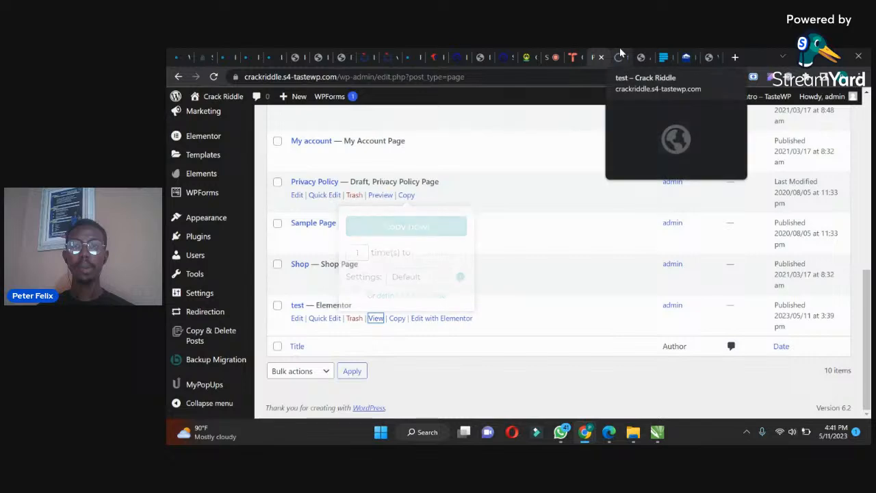
click(619, 55)
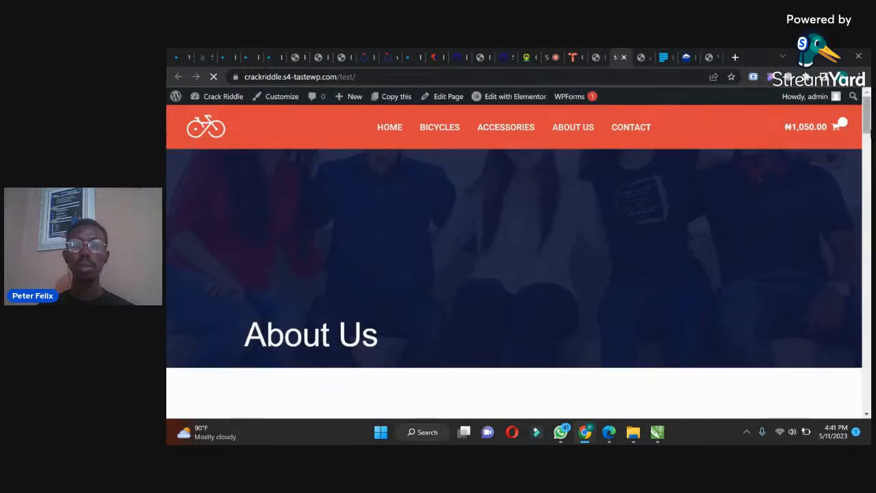
- Scroll the About Us test page, try its Browse Vacancies link, then return to StreamYard
drag(867, 111, 868, 256)
drag(867, 210, 867, 115)
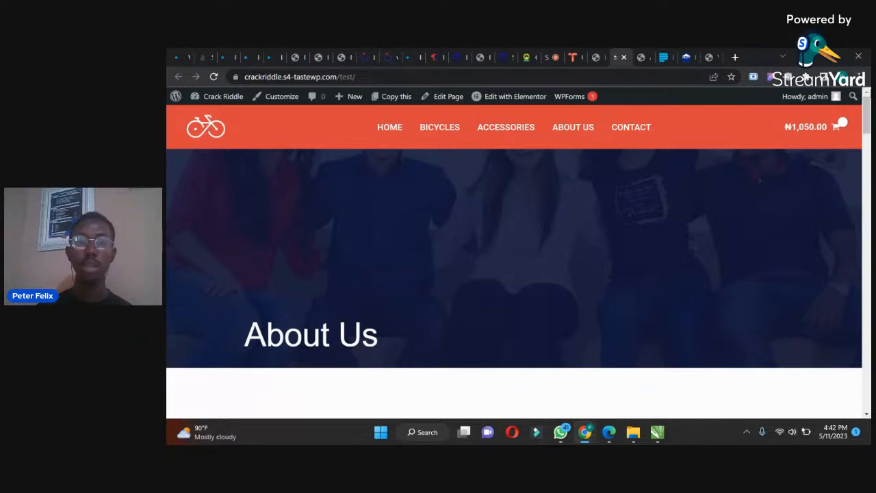
drag(868, 122, 812, 373)
click(317, 254)
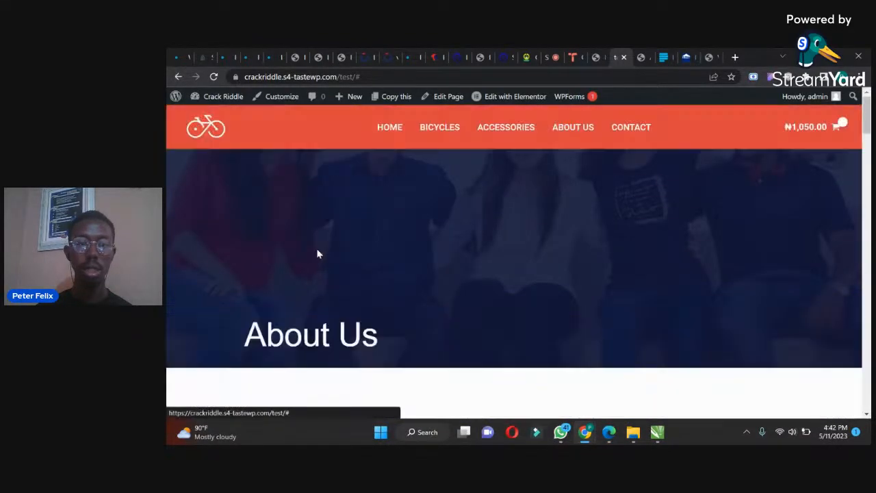
mouse_move(489, 96)
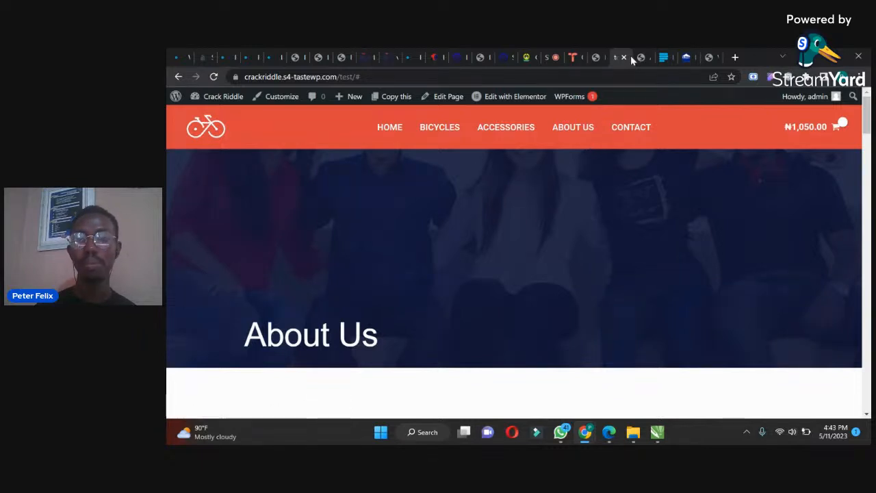
click(554, 54)
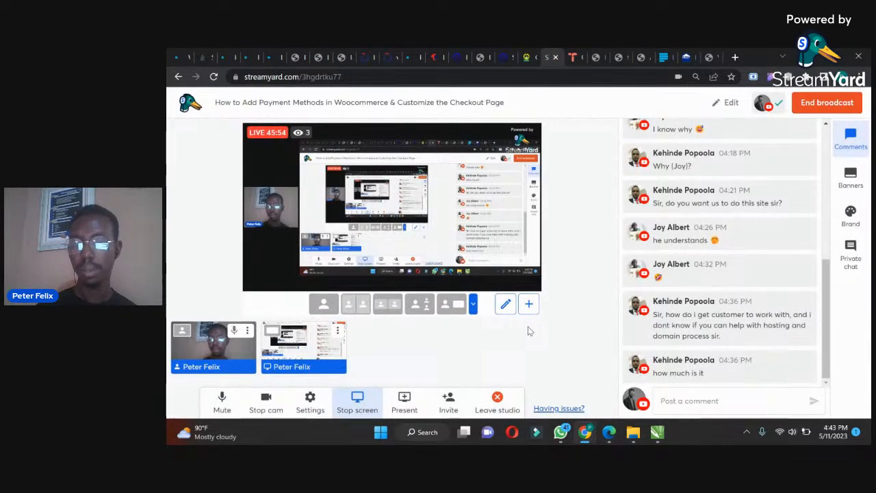
- Scroll the StreamYard chat comments, then switch tabs back to the Crack Riddle About Us page
mouse_move(710, 324)
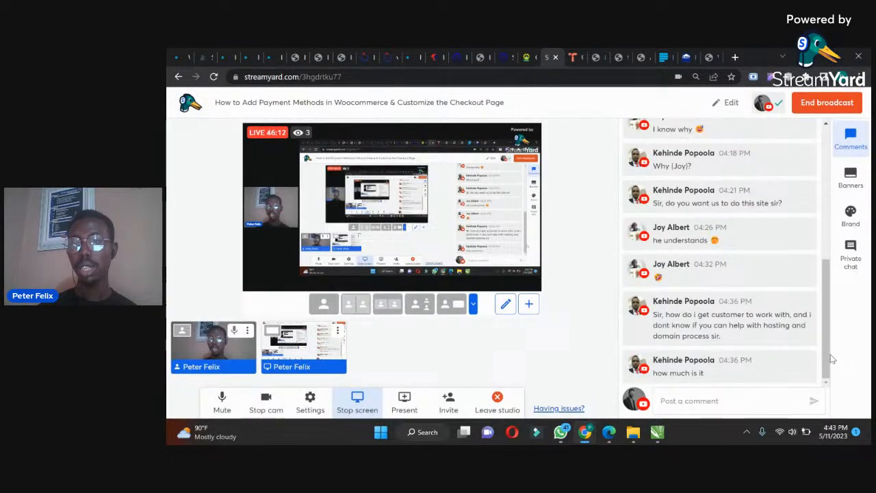
mouse_move(828, 361)
mouse_down()
mouse_move(828, 350)
mouse_move(827, 368)
mouse_up()
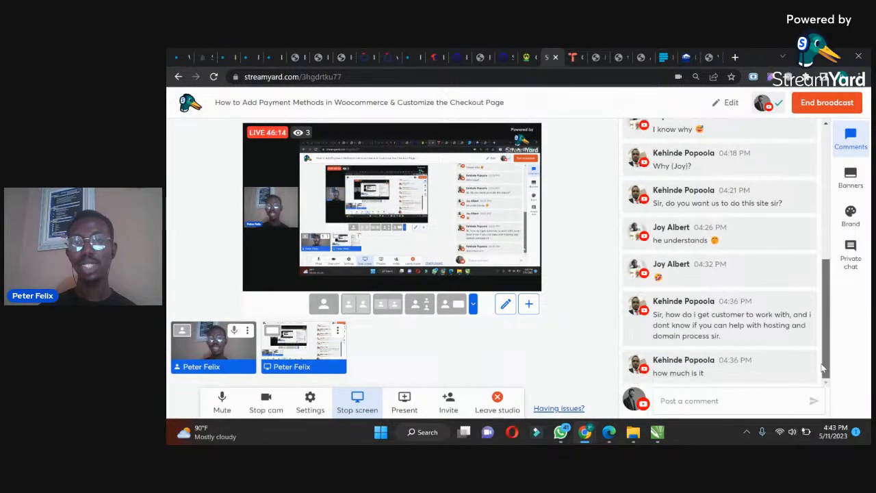
click(575, 57)
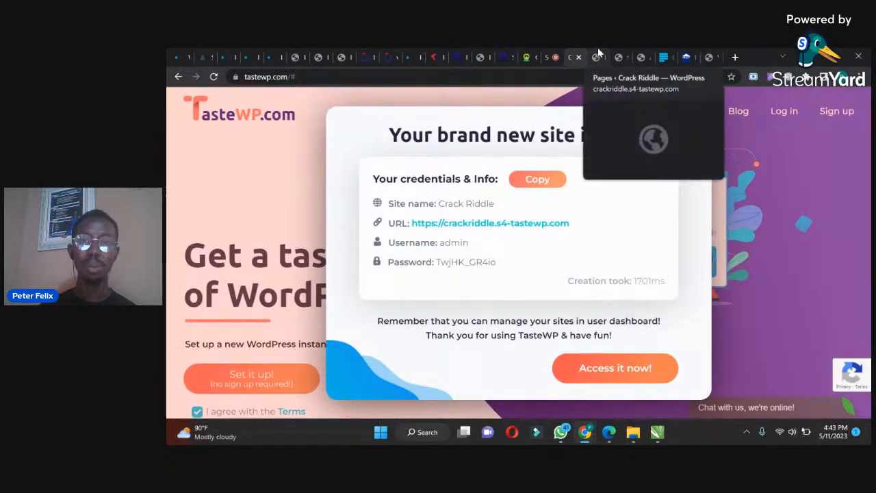
click(597, 57)
click(620, 57)
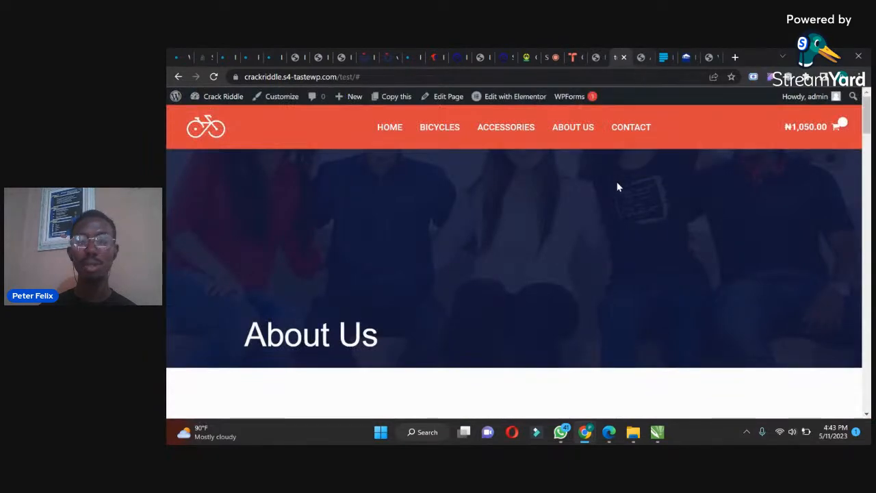
mouse_move(867, 127)
mouse_down()
mouse_move(866, 154)
mouse_move(866, 110)
mouse_up()
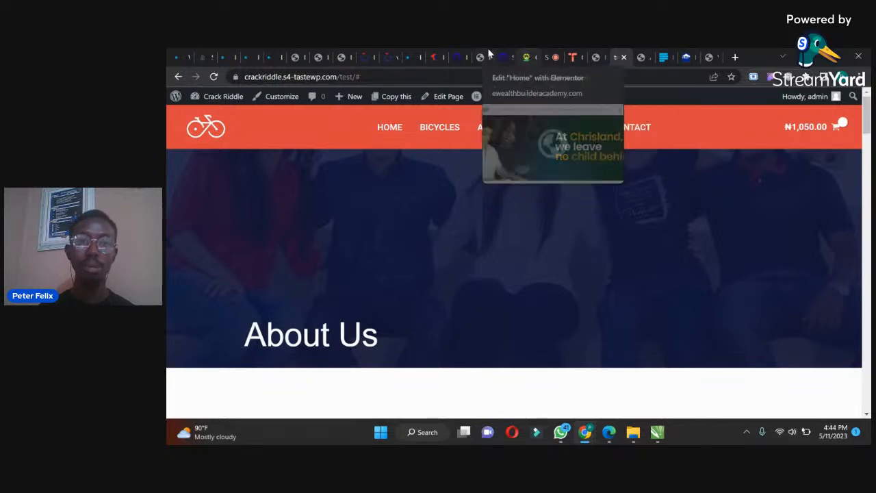
- Show the Happy Housing home page from its properties tab
click(409, 55)
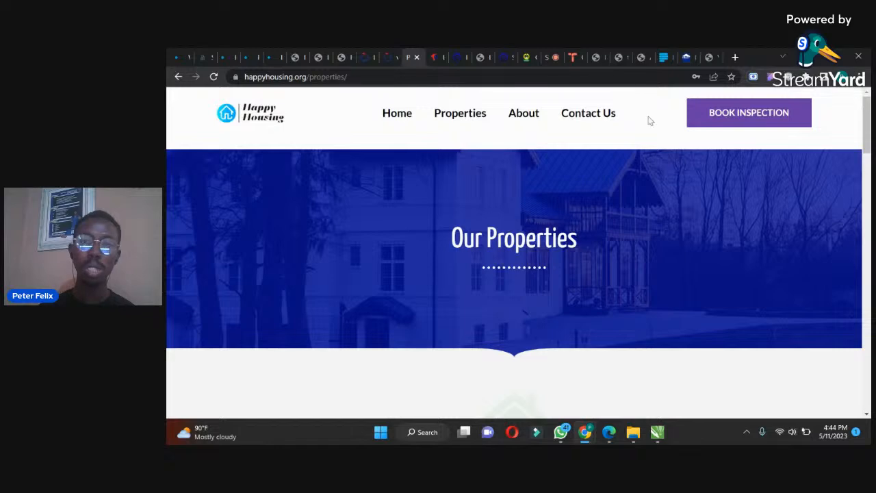
click(405, 116)
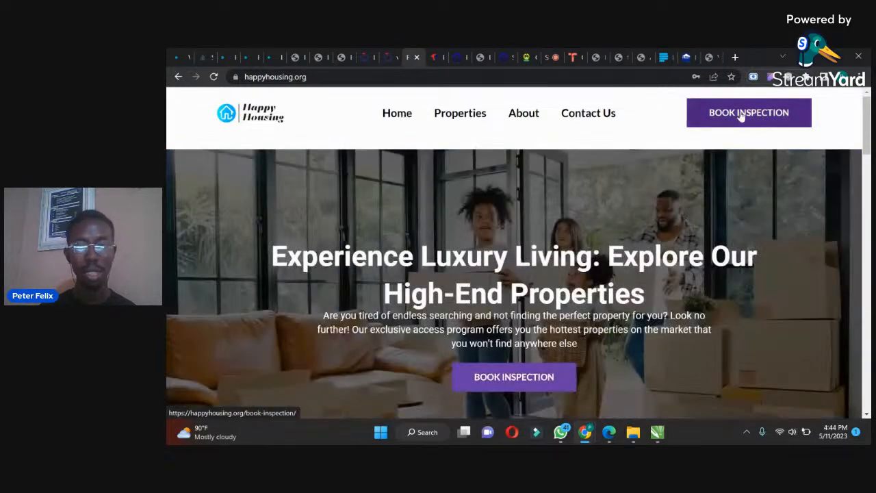
mouse_move(865, 111)
mouse_down()
mouse_move(863, 209)
mouse_move(863, 113)
mouse_up()
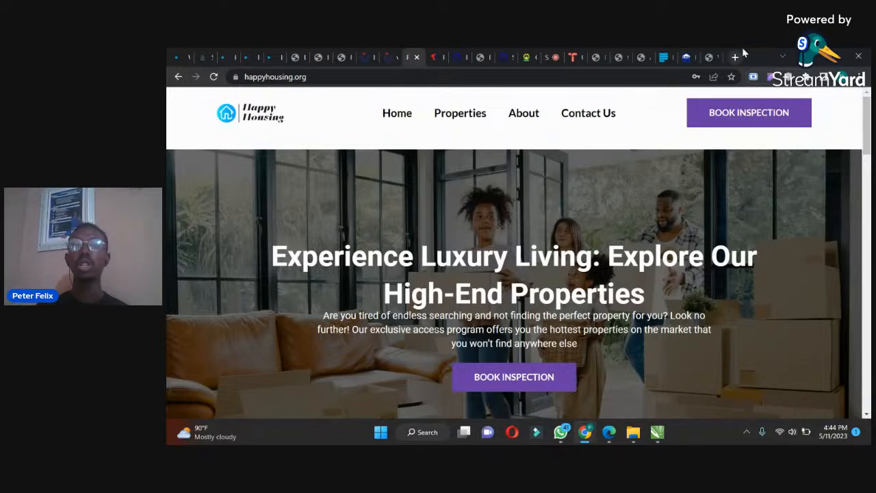
- Check the StreamYard and TasteWP tabs, then select another tab's web address for replacement
click(555, 51)
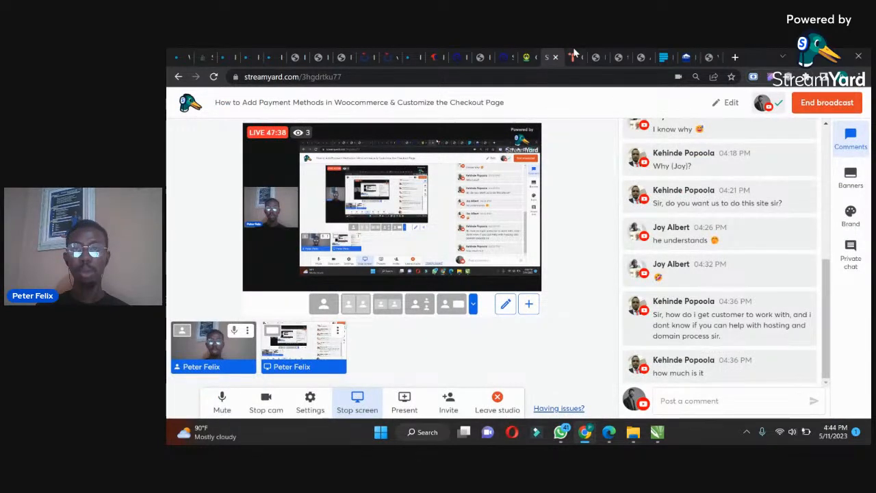
click(578, 52)
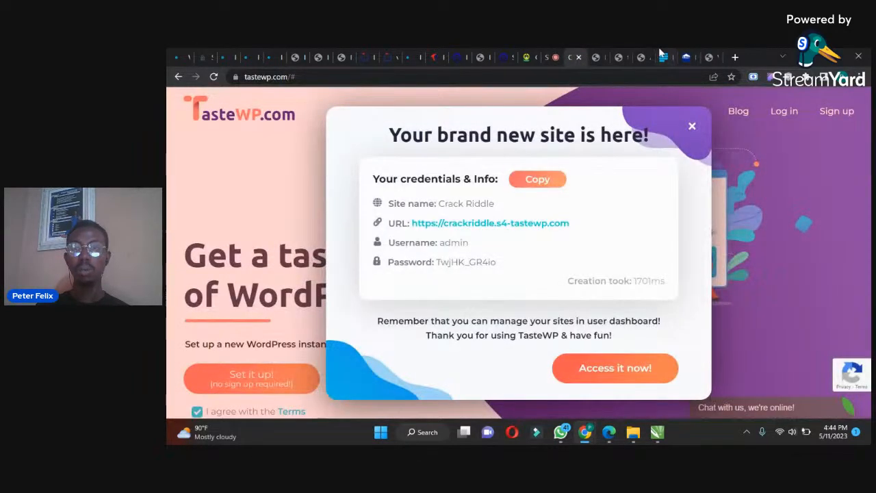
click(713, 54)
click(579, 76)
- Load namecheap.com and search the foundation's domain name, finding .com available at $7.98/yr
text(namecheap.com)
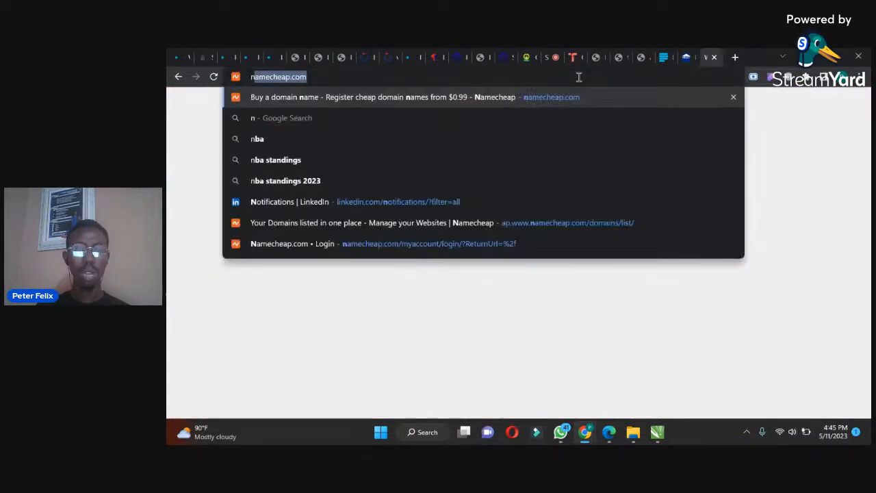
key(Return)
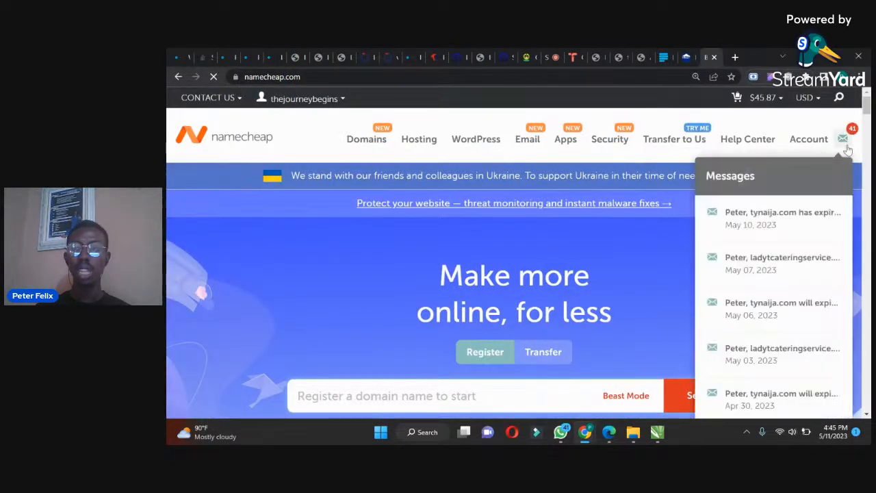
scroll(518, 186, down, 5)
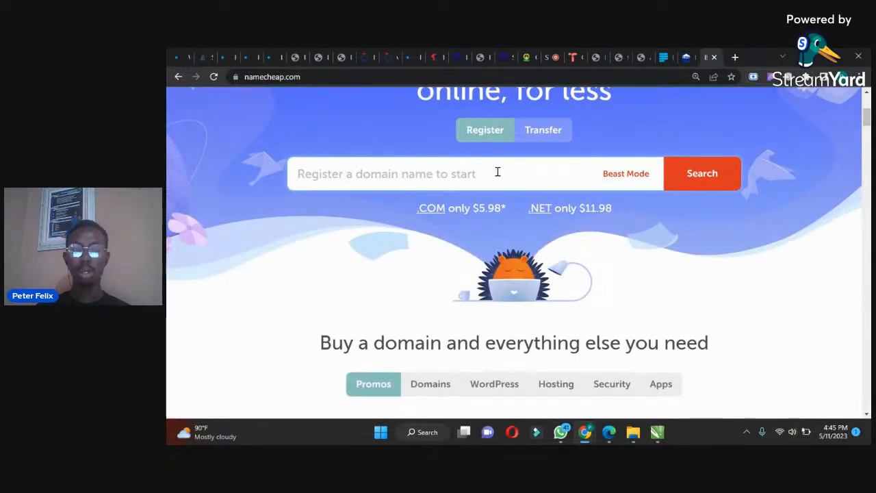
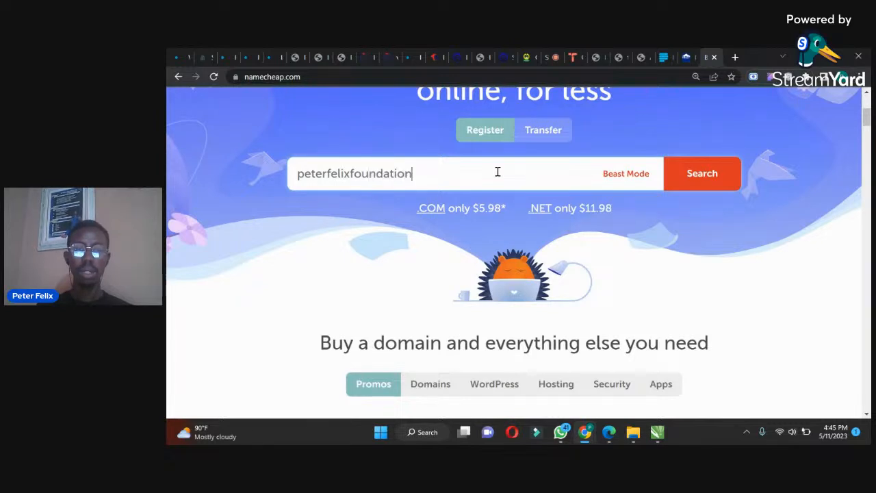
key(Return)
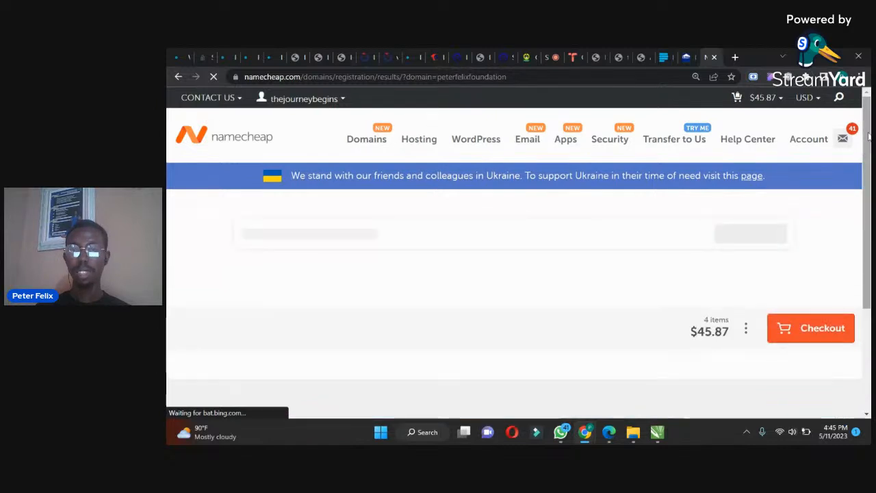
drag(868, 133, 868, 159)
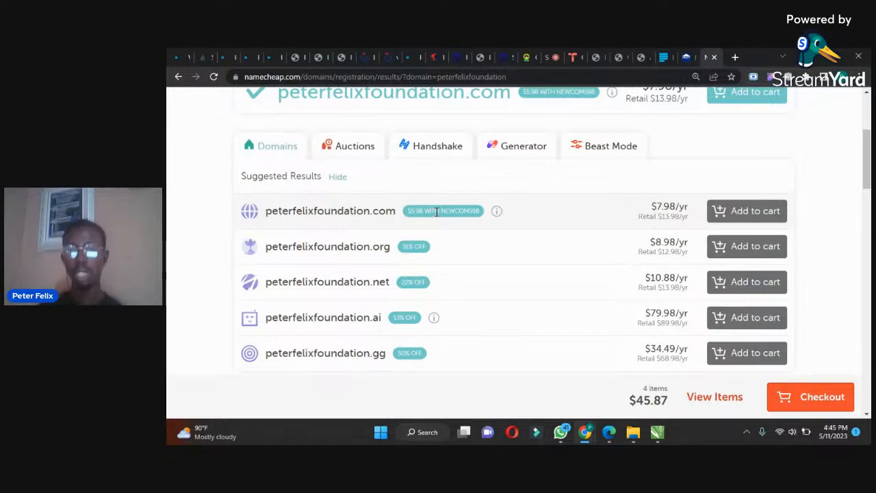
scroll(435, 213, up, 3)
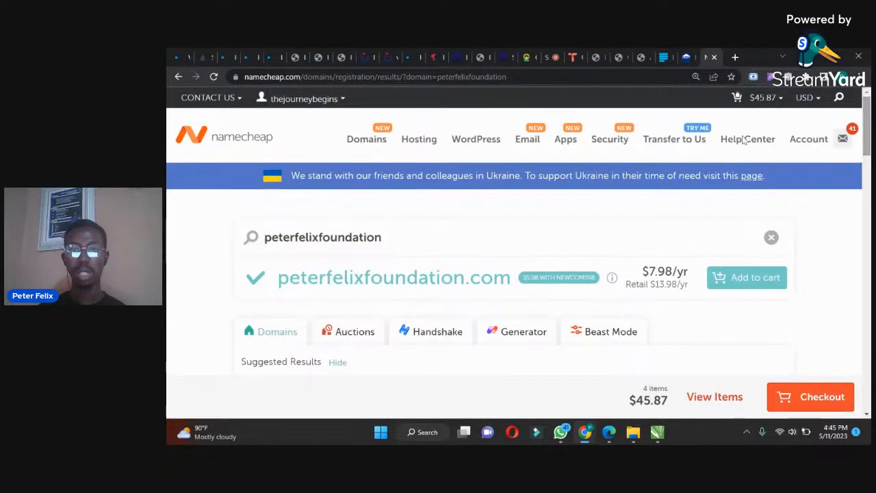
- Open Namecheap's Shared Hosting plans via the Hosting menu, then start a blank new tab
mouse_move(423, 145)
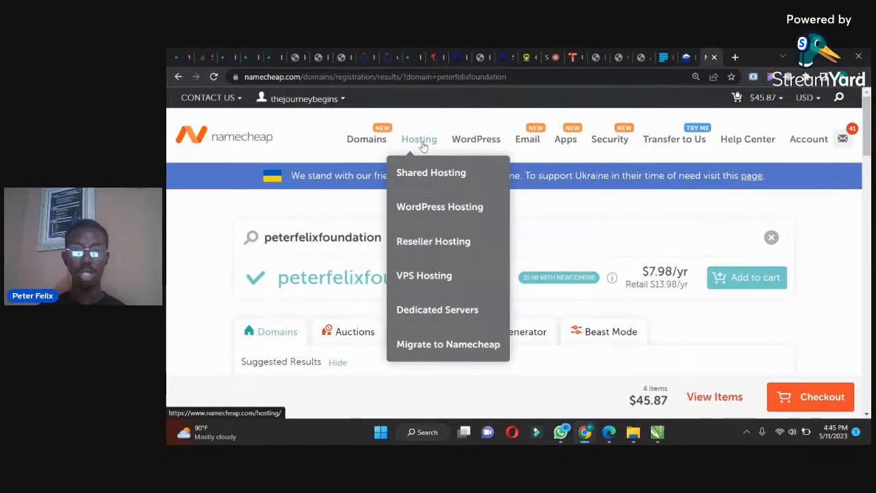
click(423, 173)
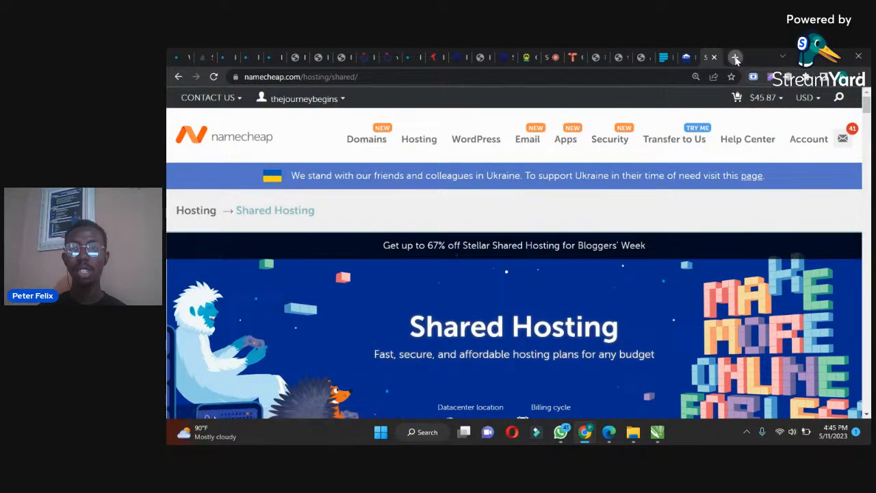
click(735, 58)
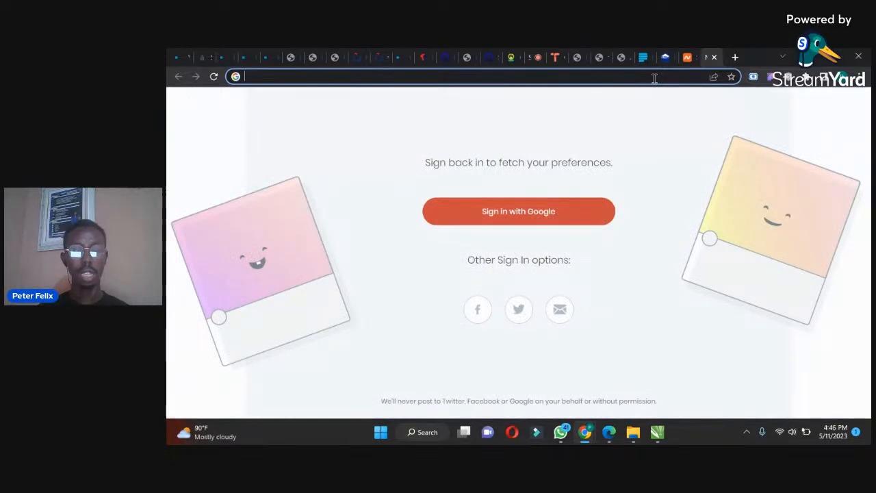
- Load whogohost.com, dismiss the 50% anniversary promo, and search for dsuccesscosmetics.com.ng
text(whogohost.com)
key(Return)
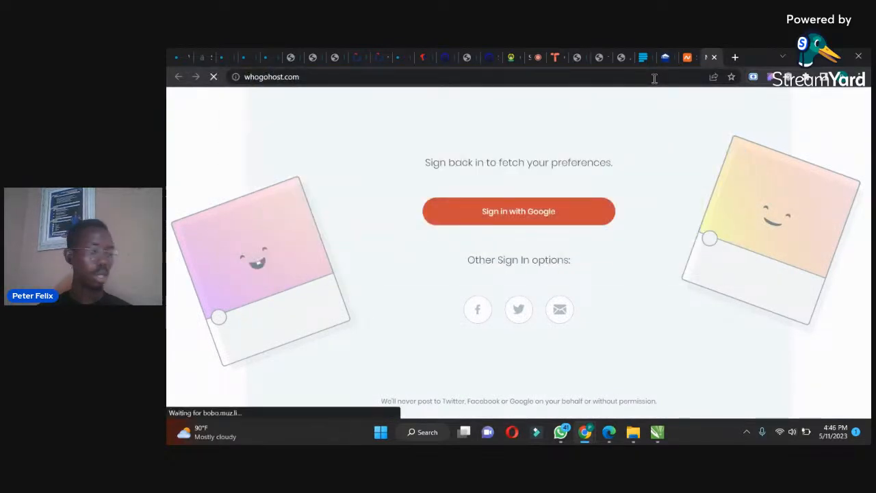
click(539, 55)
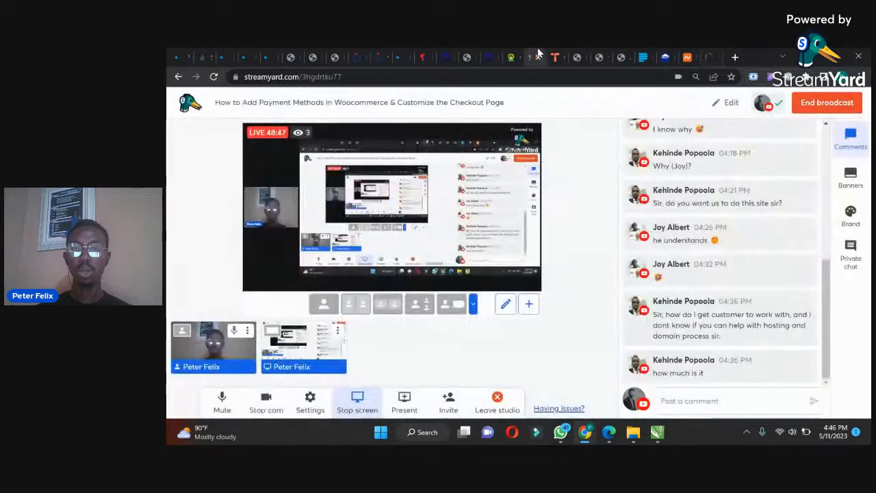
click(708, 55)
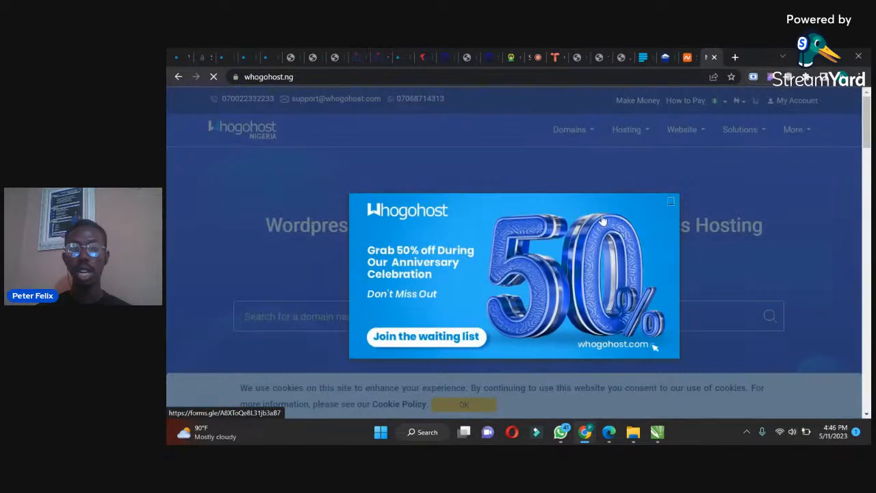
click(671, 201)
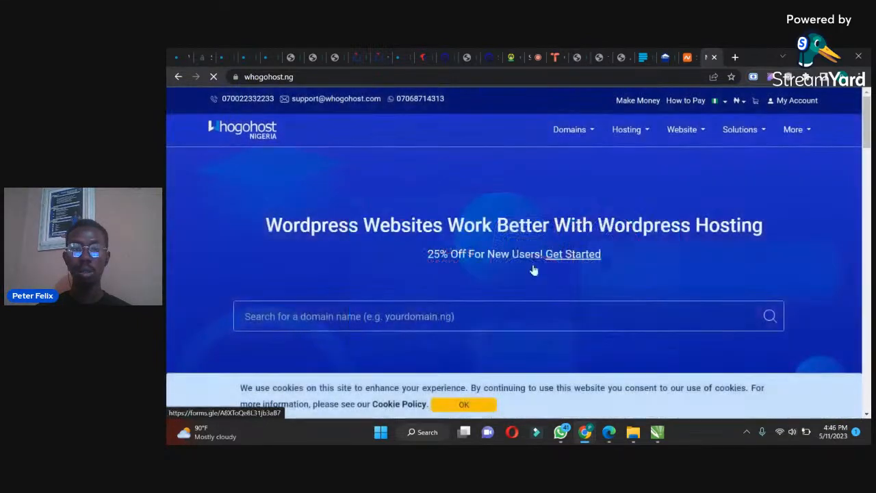
click(485, 320)
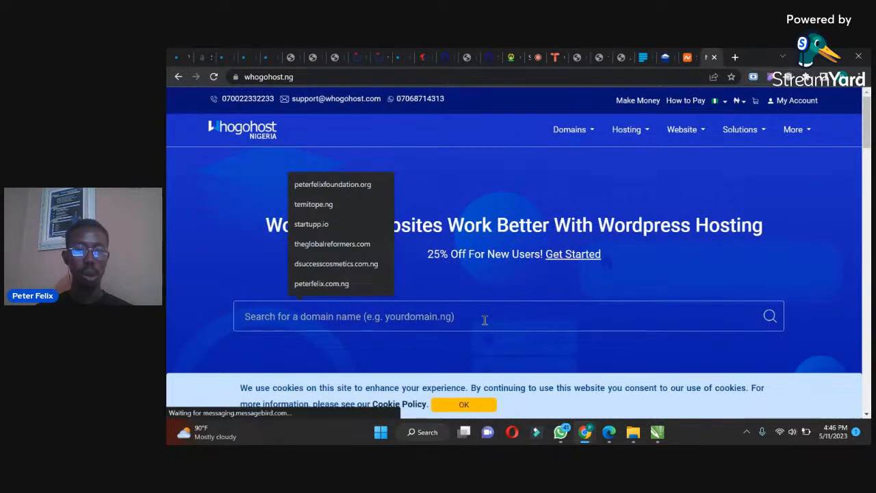
click(336, 263)
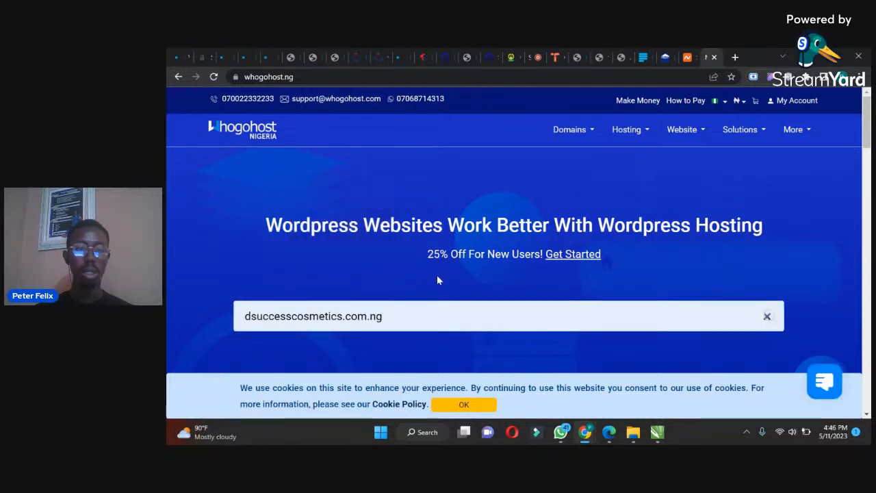
key(Return)
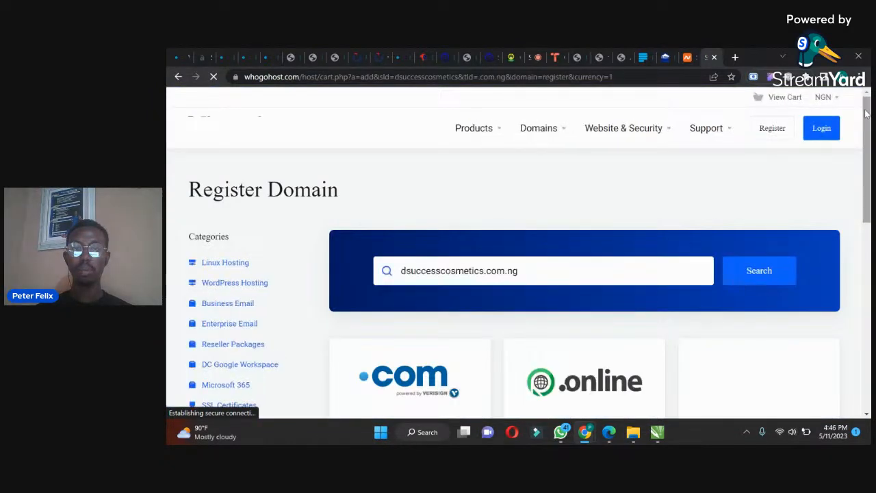
- Highlight the N1,300.00 availability message for dsuccesscosmetics.com.ng, then open Linux Hosting plans
drag(867, 113, 869, 134)
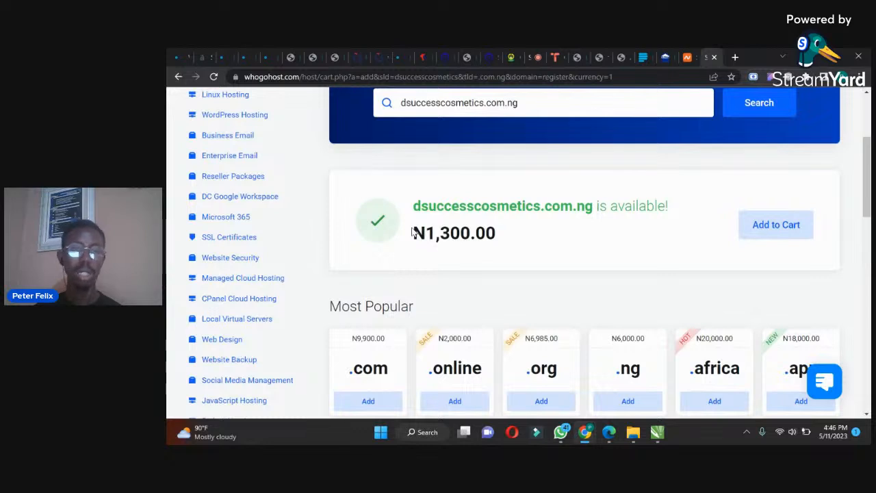
drag(418, 233, 516, 231)
drag(866, 199, 864, 139)
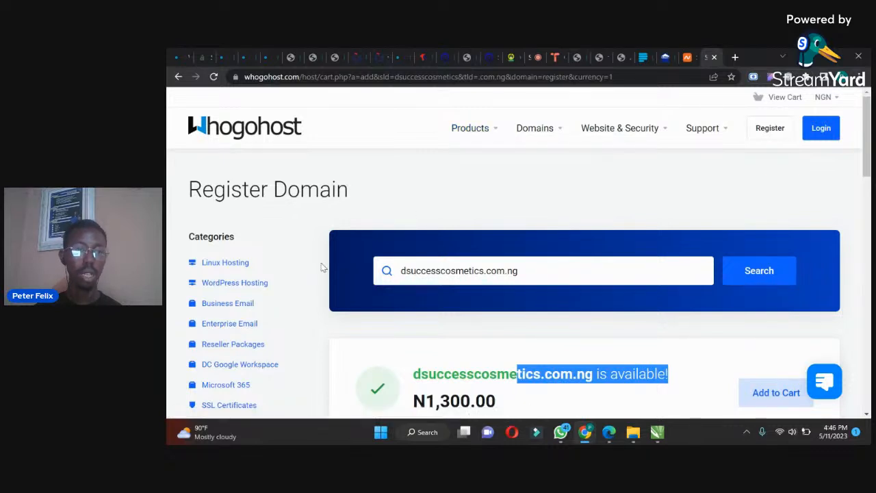
click(232, 265)
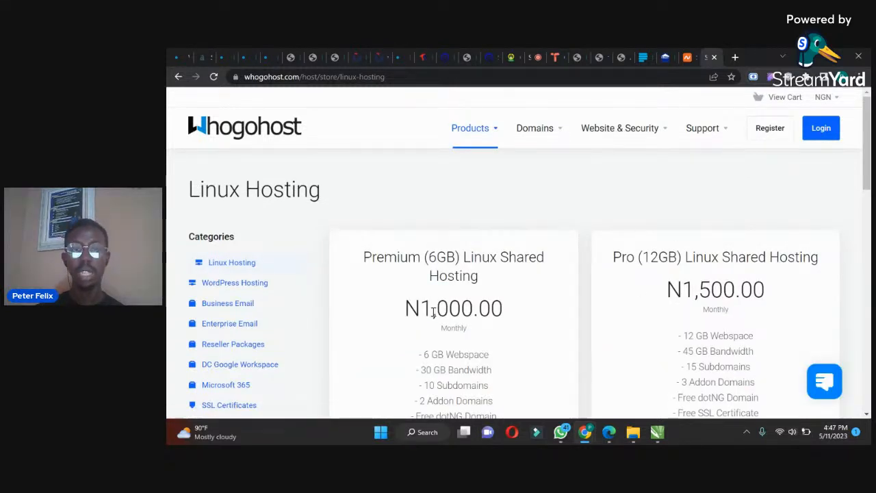
- Highlight Whogohost's N1,000.00 Premium monthly price, then return to the Namecheap hosting tab
drag(426, 308, 527, 309)
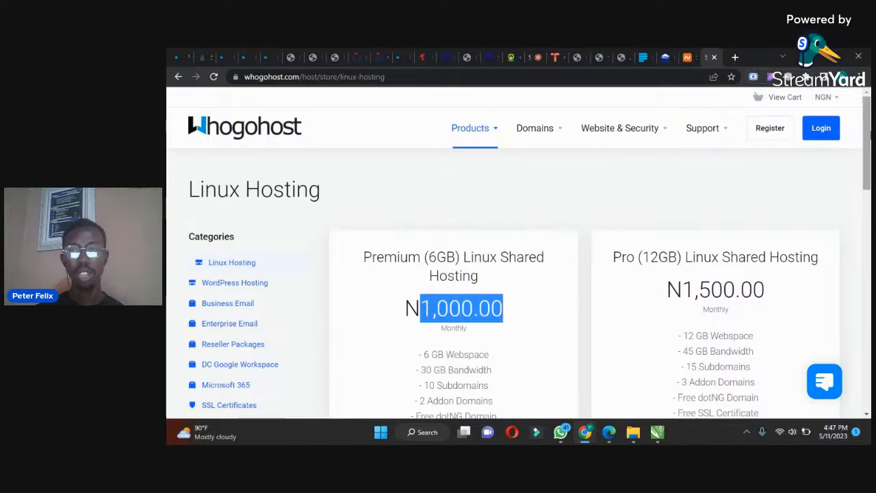
drag(865, 145, 829, 153)
click(686, 57)
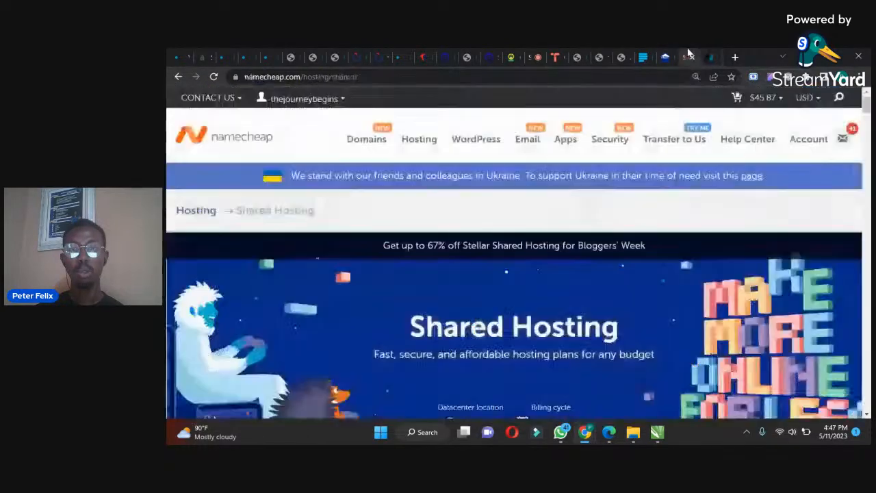
- Go to Namecheap's Shared Hosting plans page from the Hosting menu
mouse_move(535, 152)
mouse_move(419, 141)
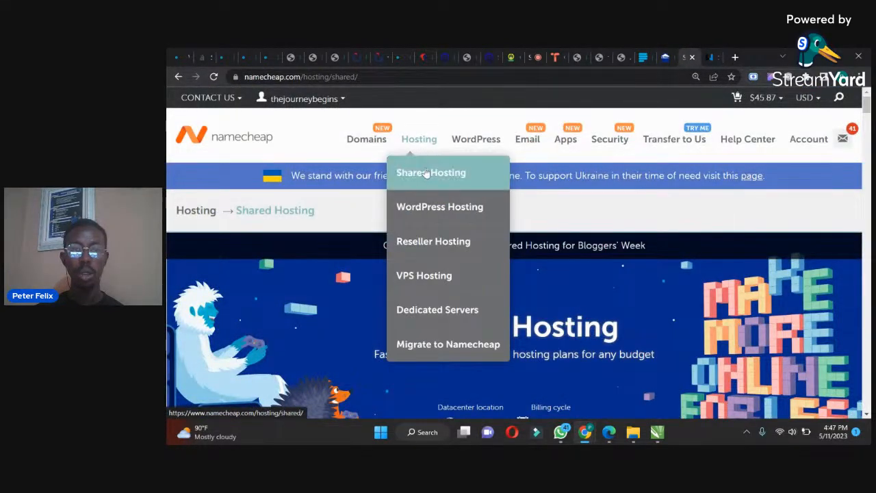
click(427, 172)
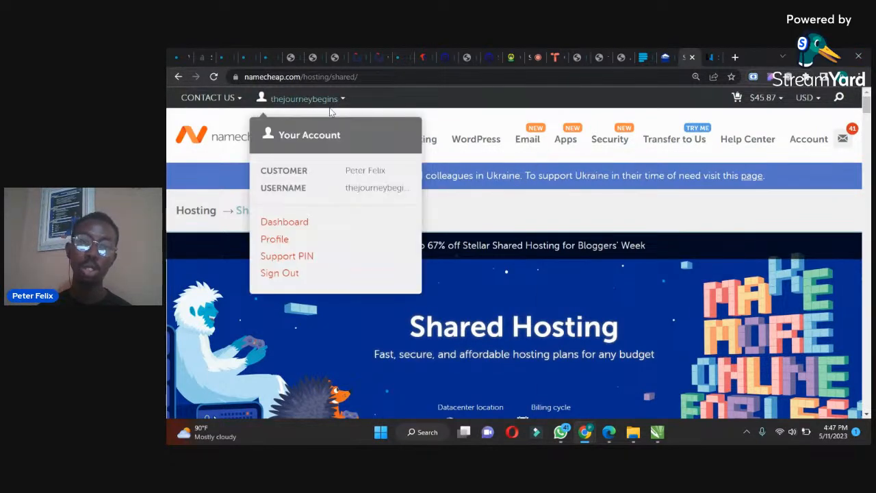
- Highlight the first plan's '3 Websites' feature and its $17.76 price
mouse_move(419, 142)
drag(866, 104, 863, 130)
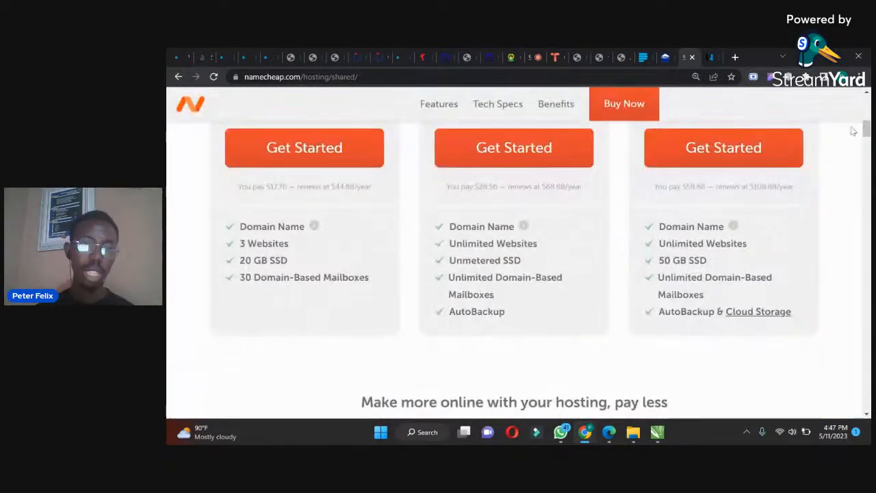
triple_click(274, 245)
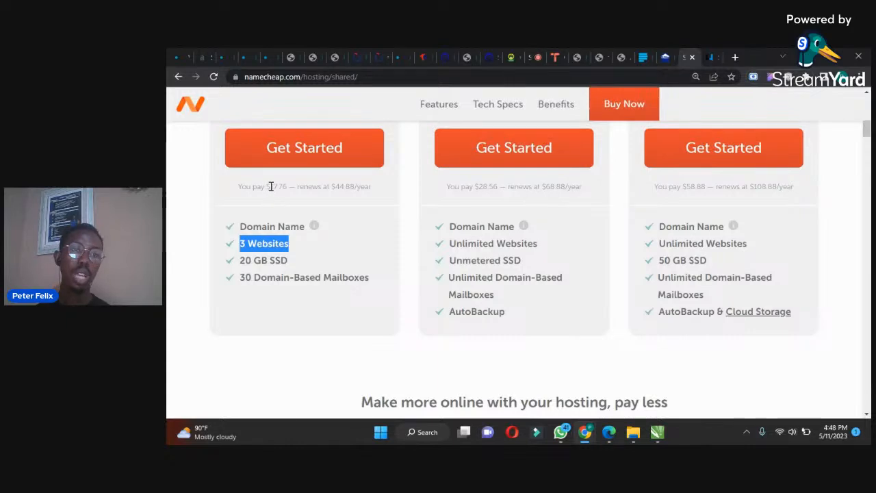
drag(271, 186, 291, 189)
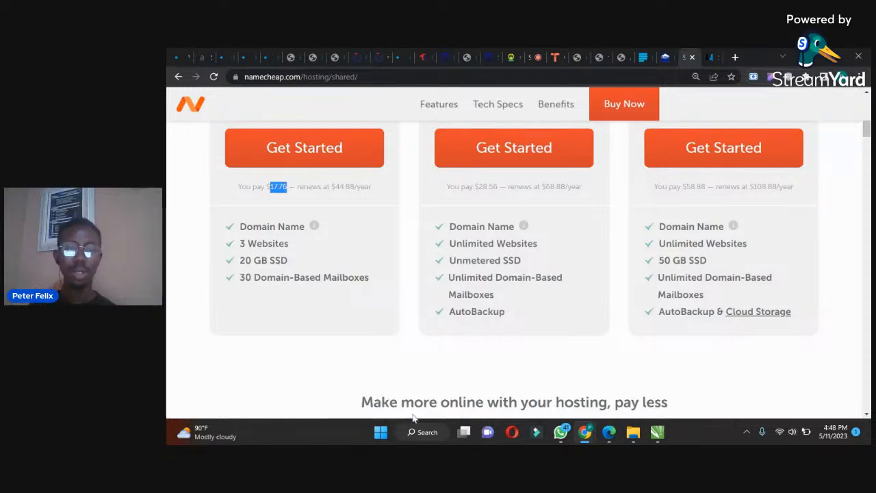
click(426, 434)
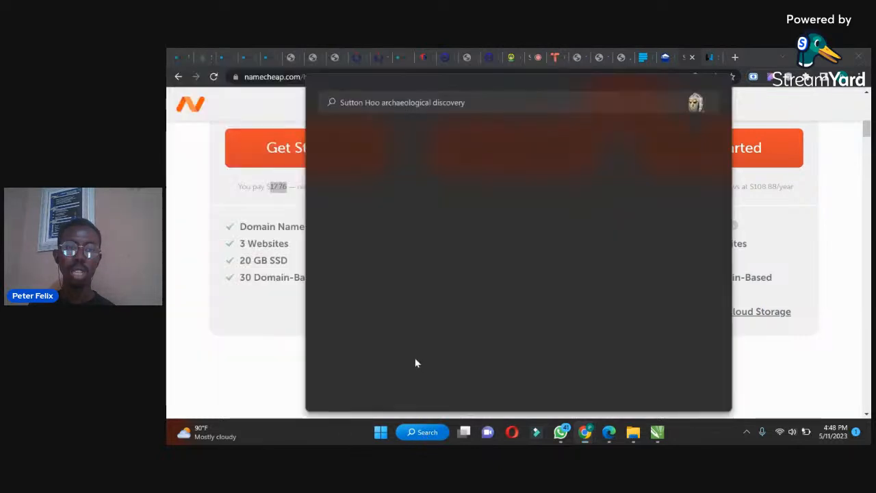
- Launch Calculator via 'cal' search, compute 18 × 770 = 13,860, then close it
text(c)
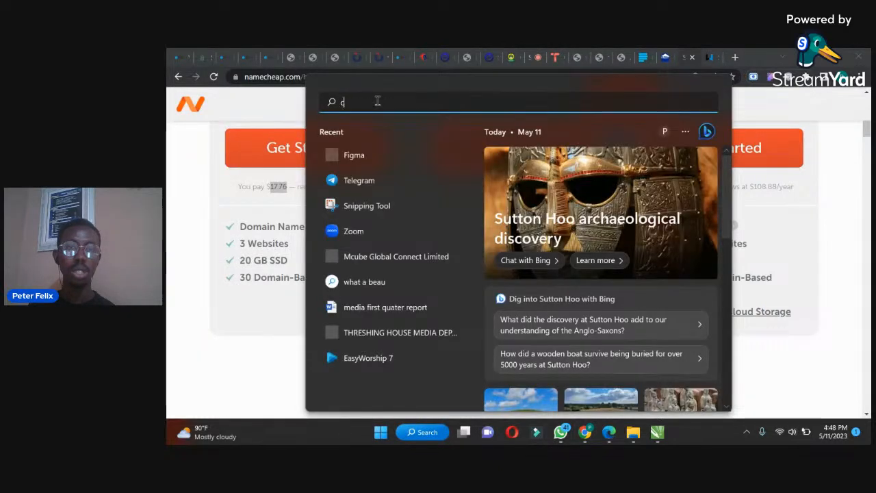
text(al)
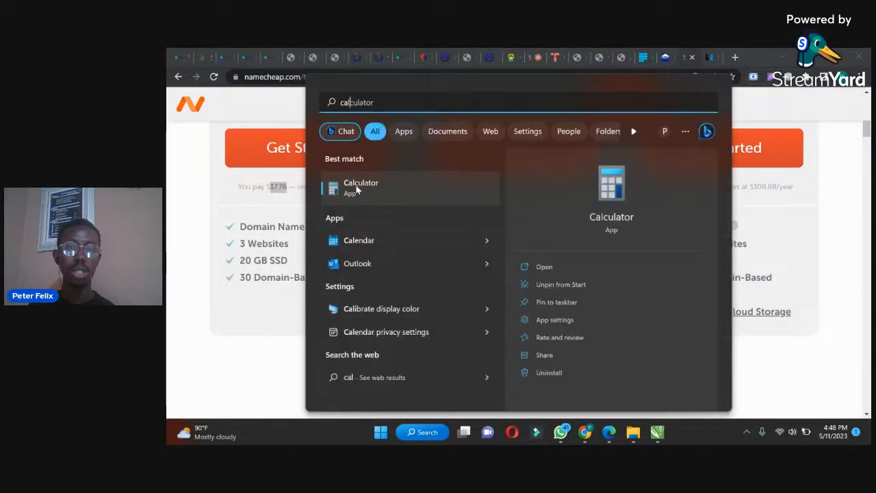
click(357, 187)
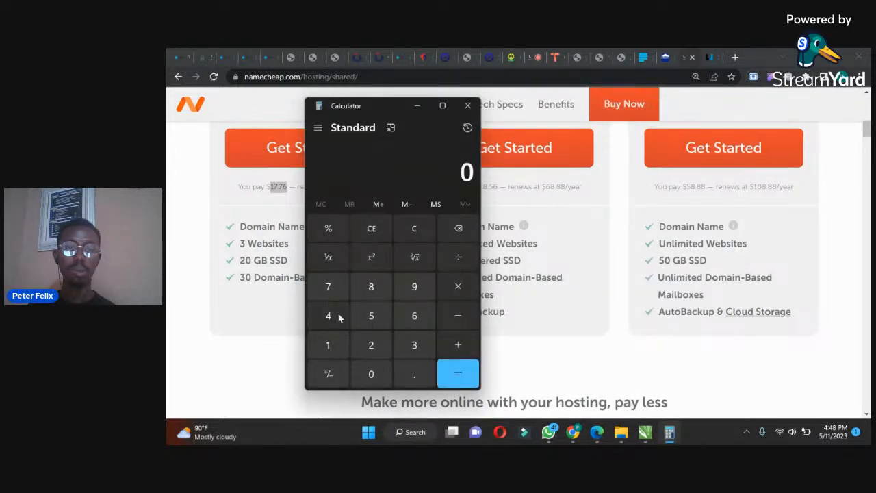
click(328, 346)
click(374, 286)
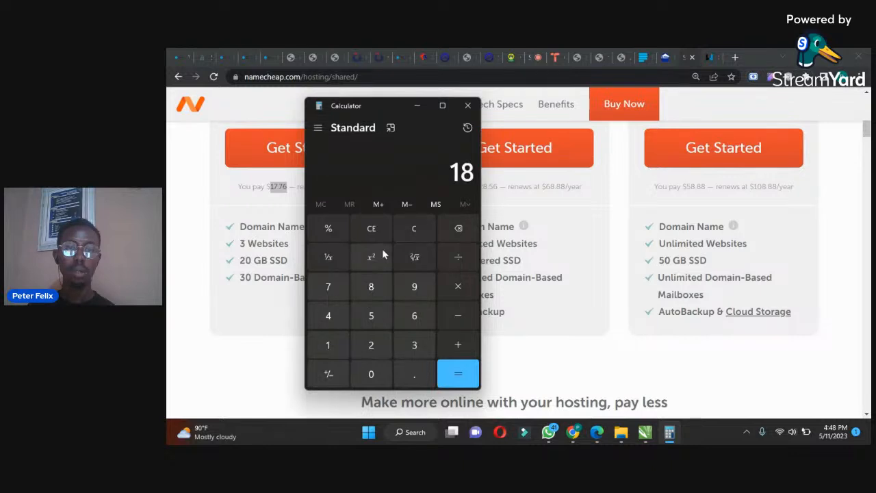
click(458, 286)
click(321, 286)
click(321, 286)
click(373, 374)
click(453, 374)
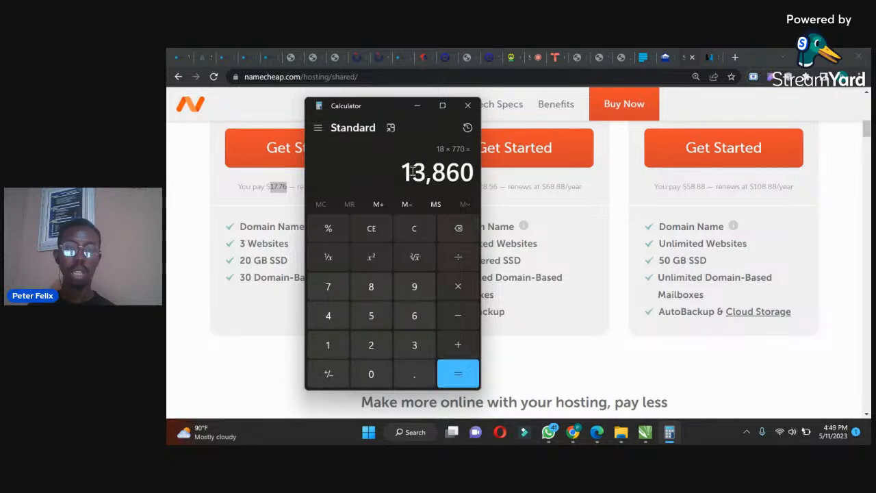
click(467, 104)
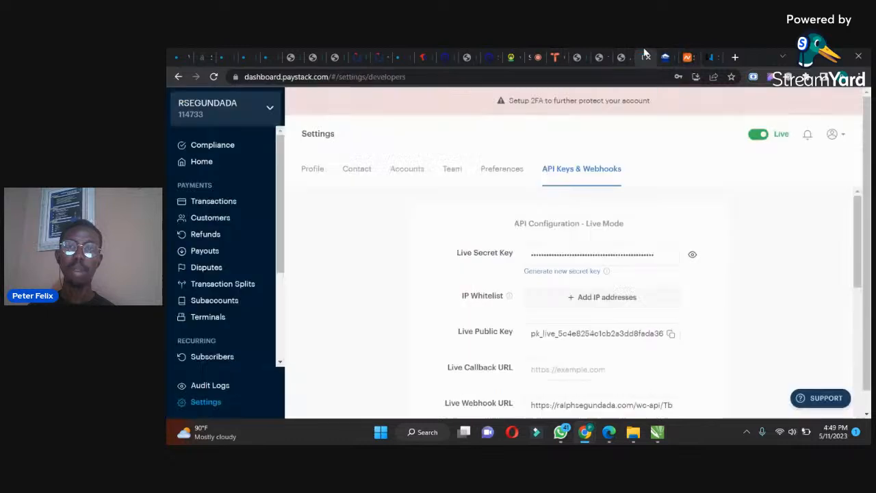
- On Whogohost's Linux Hosting plans, highlight the Premium plan's '2 Addon Domains', then return to Namecheap
click(644, 57)
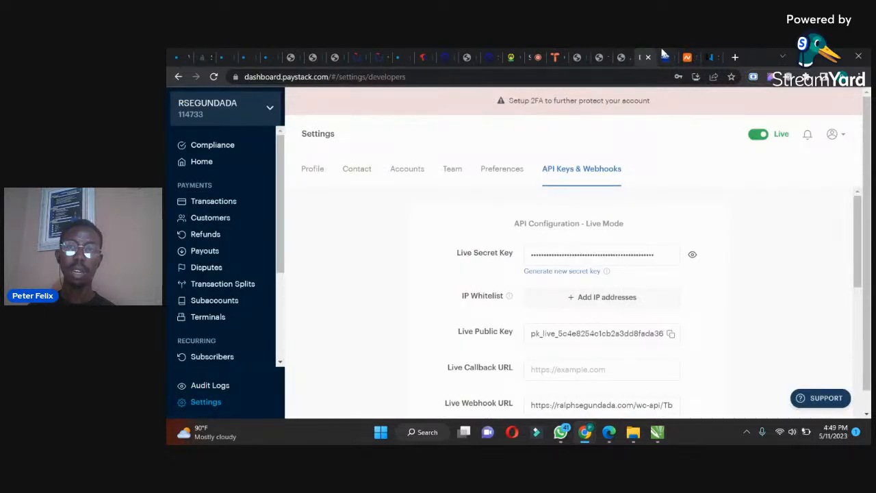
click(707, 57)
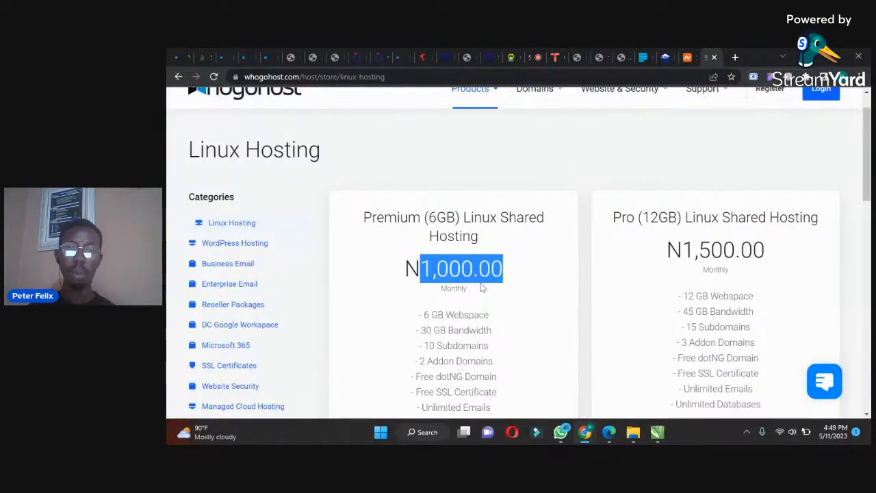
click(451, 270)
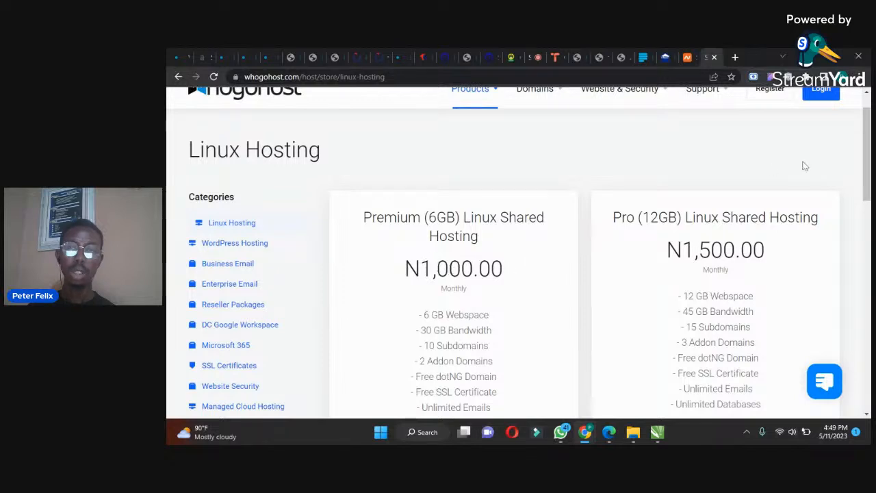
drag(867, 145, 867, 174)
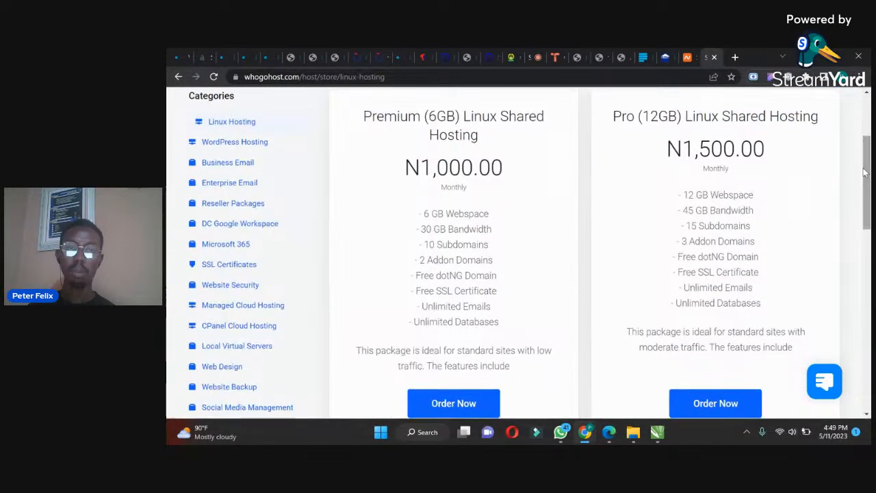
drag(418, 258, 498, 272)
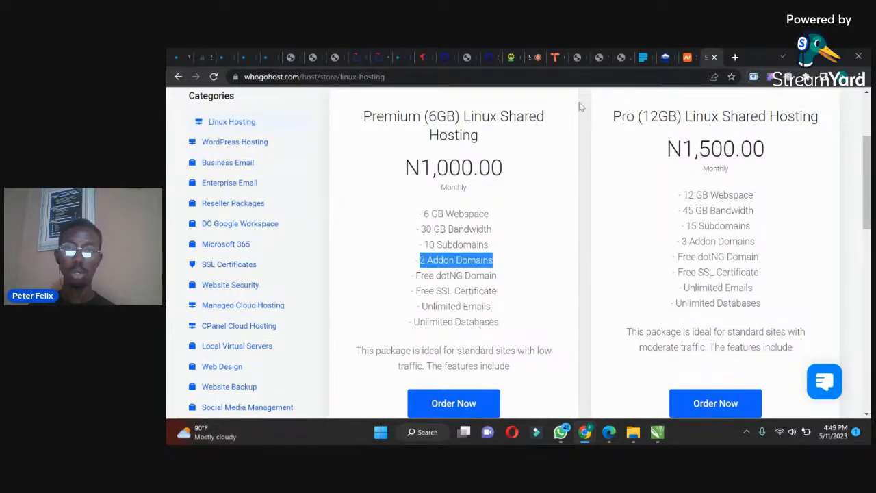
click(690, 55)
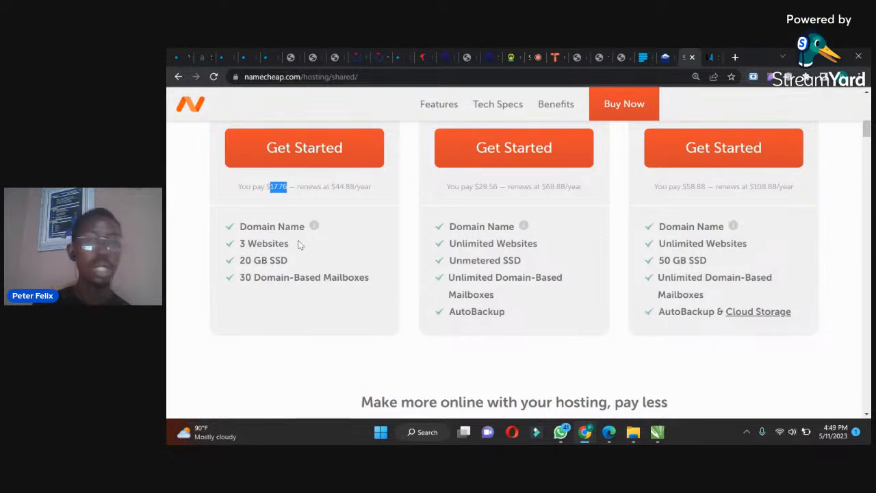
- Switch to the StreamYard broadcast studio tab
click(535, 55)
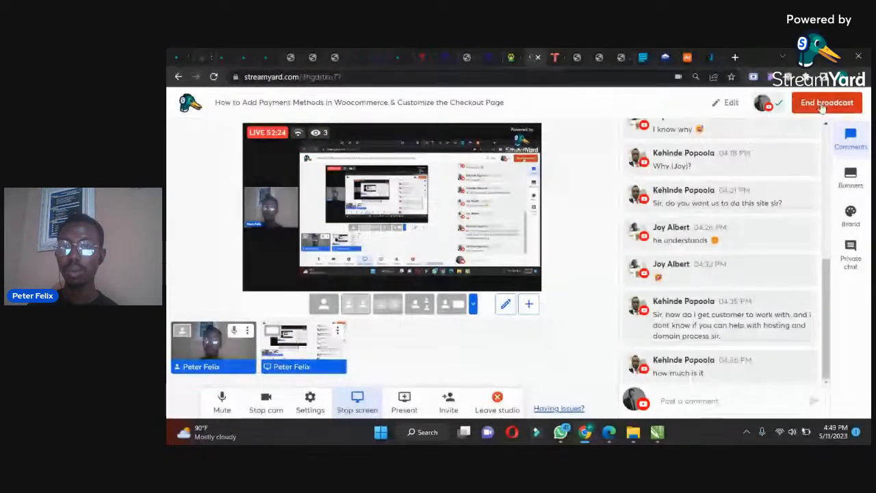
- End the StreamYard live broadcast and confirm in the popup
drag(828, 279, 838, 141)
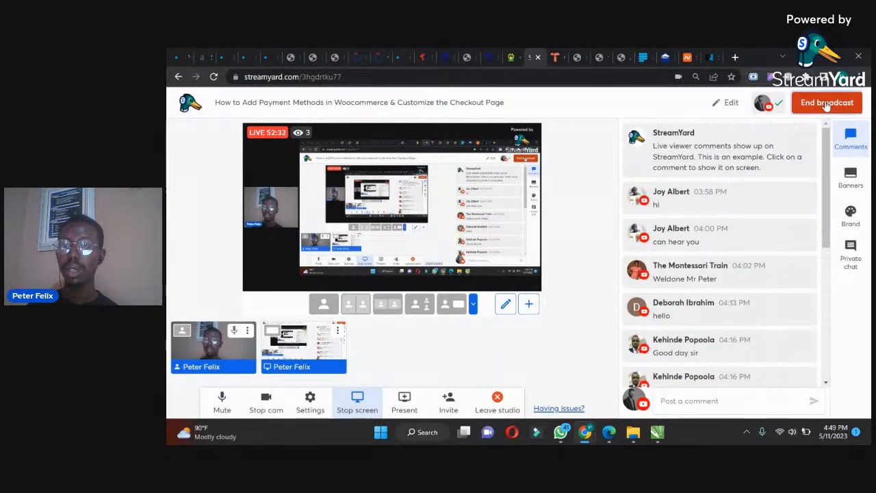
click(829, 103)
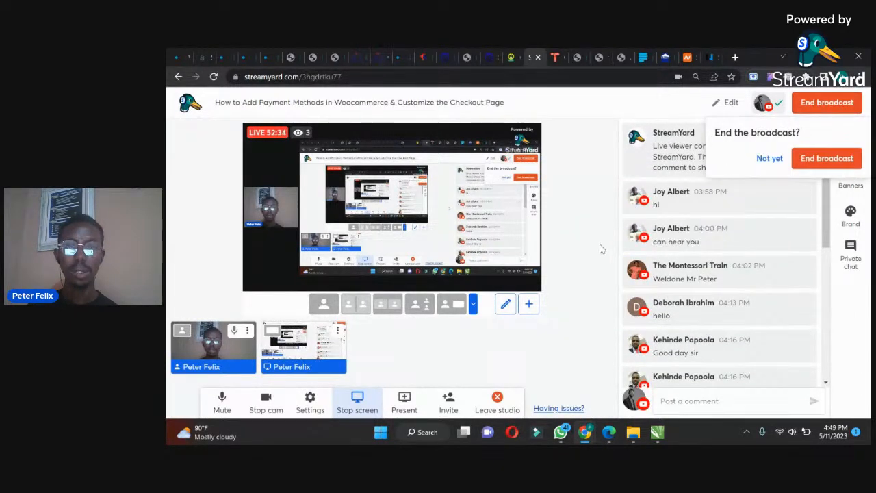
click(806, 152)
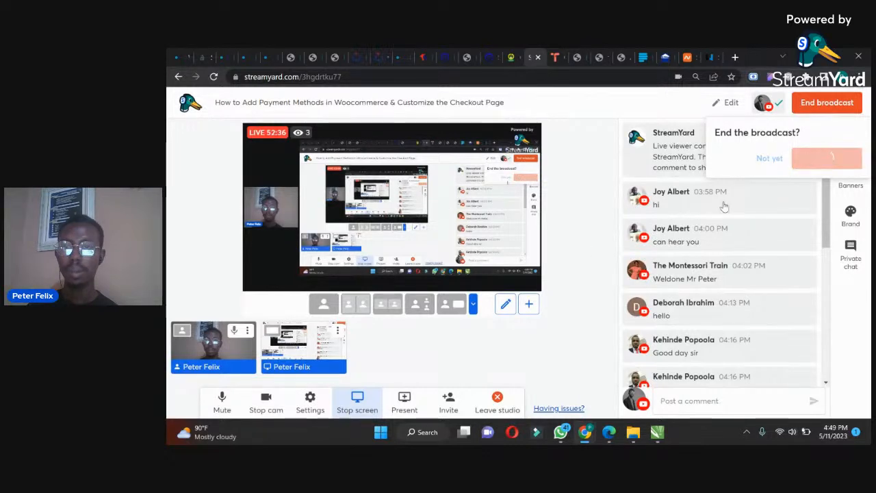